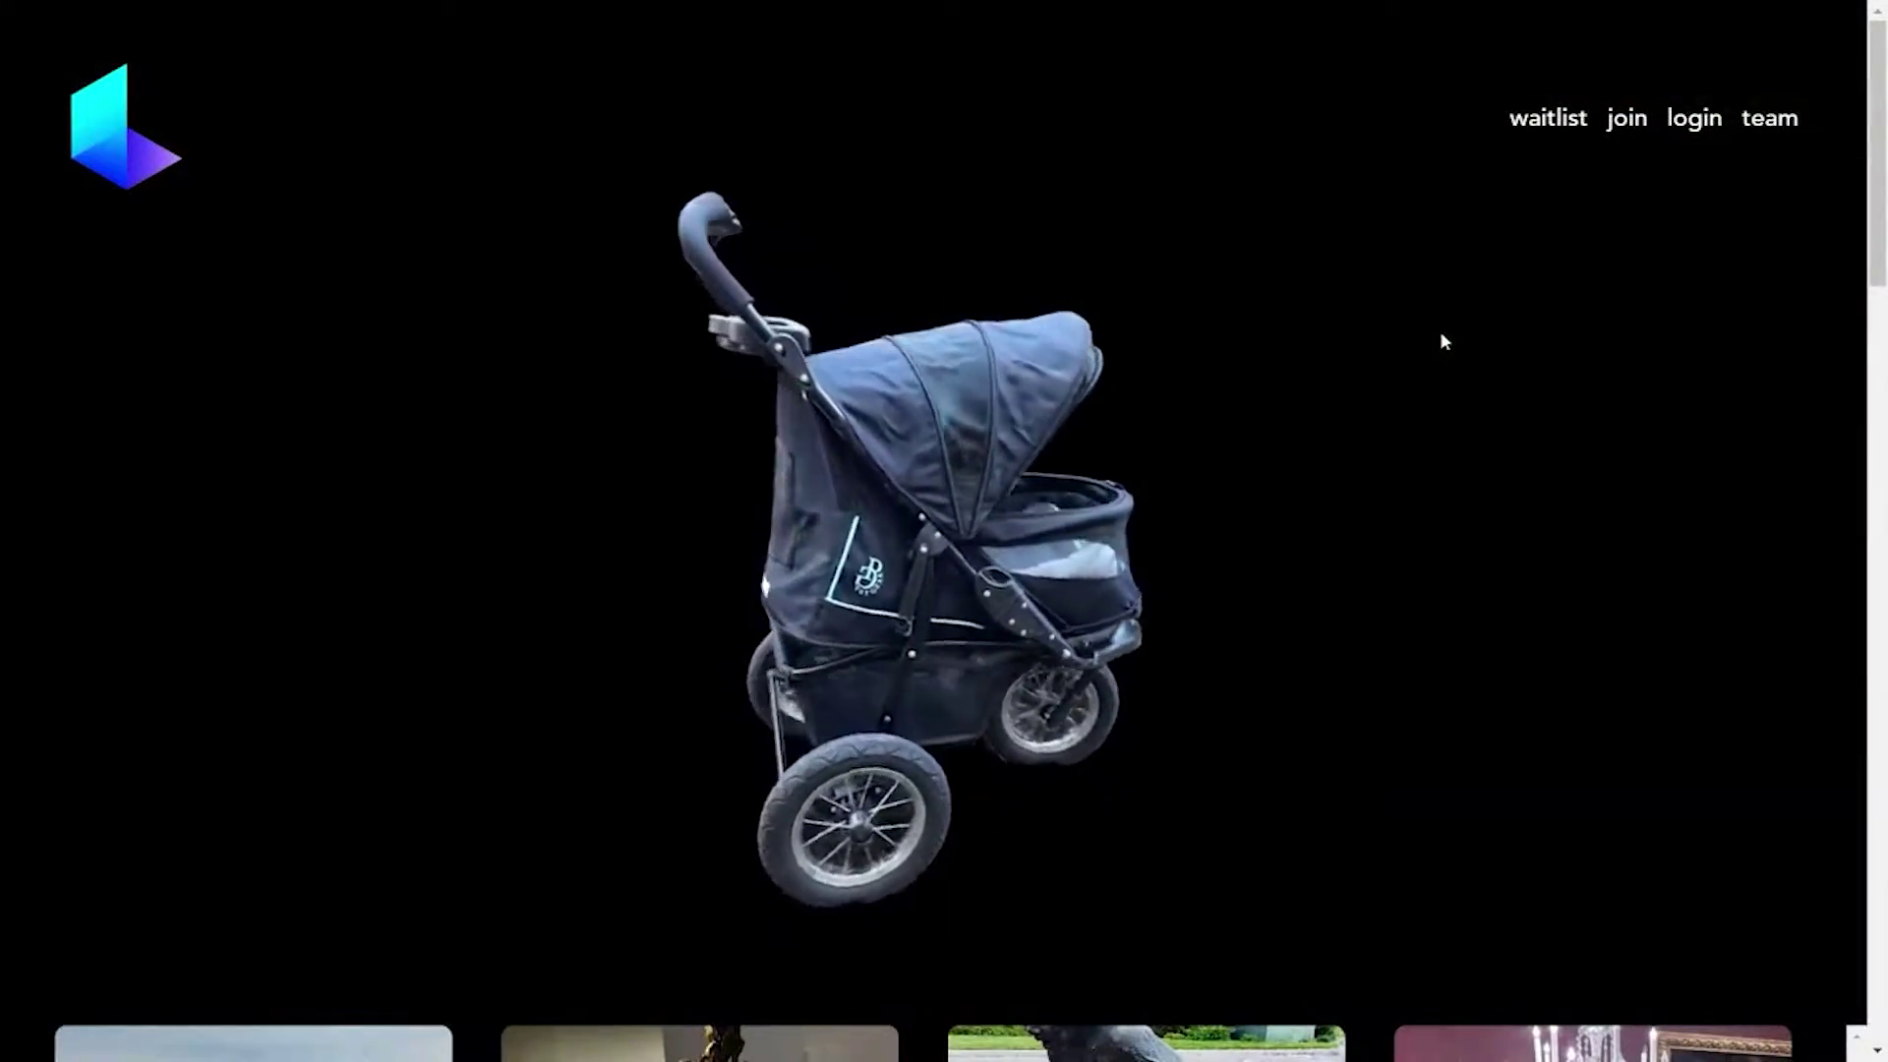
- Browse the featured captures in the Luma gallery and open the Bart capture to view it
{"action": "scroll", "coordinate": [1442, 339], "scroll_direction": "down", "scroll_amount": 7}
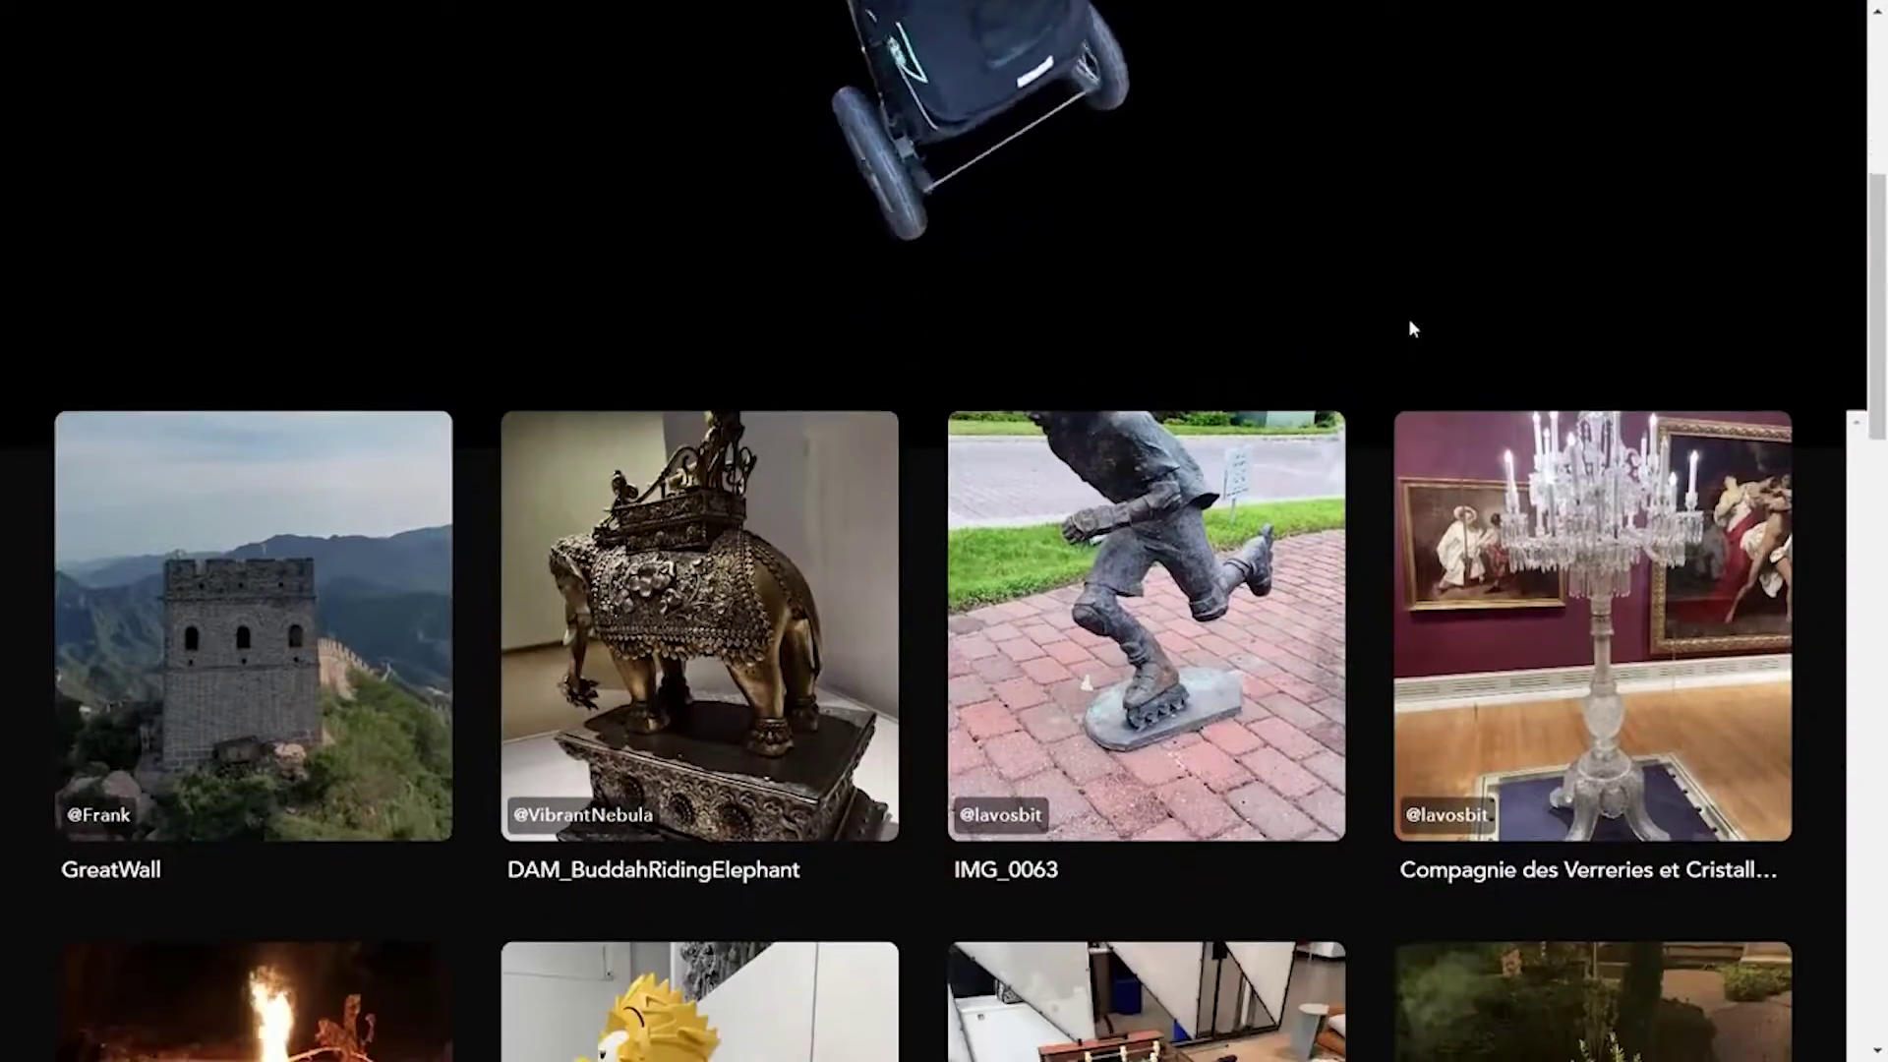
{"action": "scroll", "coordinate": [1381, 320], "scroll_direction": "down", "scroll_amount": 10}
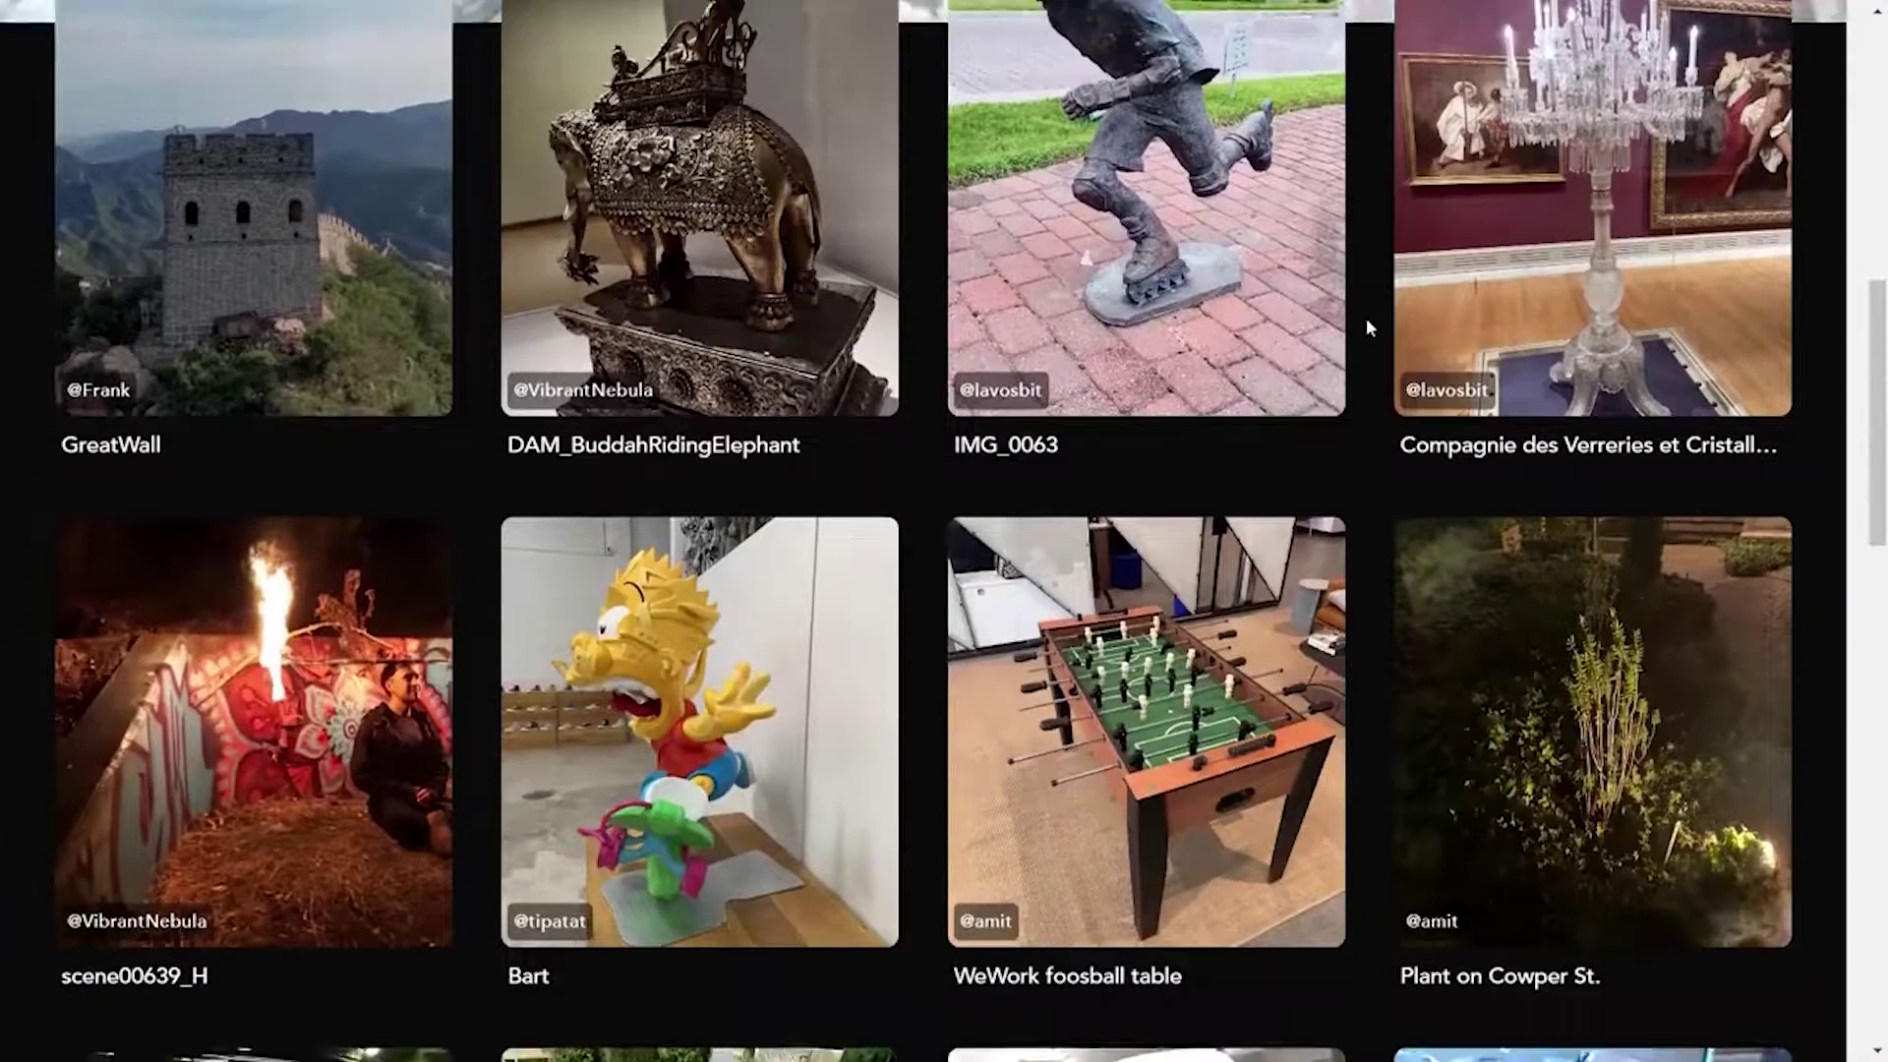
{"action": "scroll", "coordinate": [1366, 317], "scroll_direction": "up", "scroll_amount": 6}
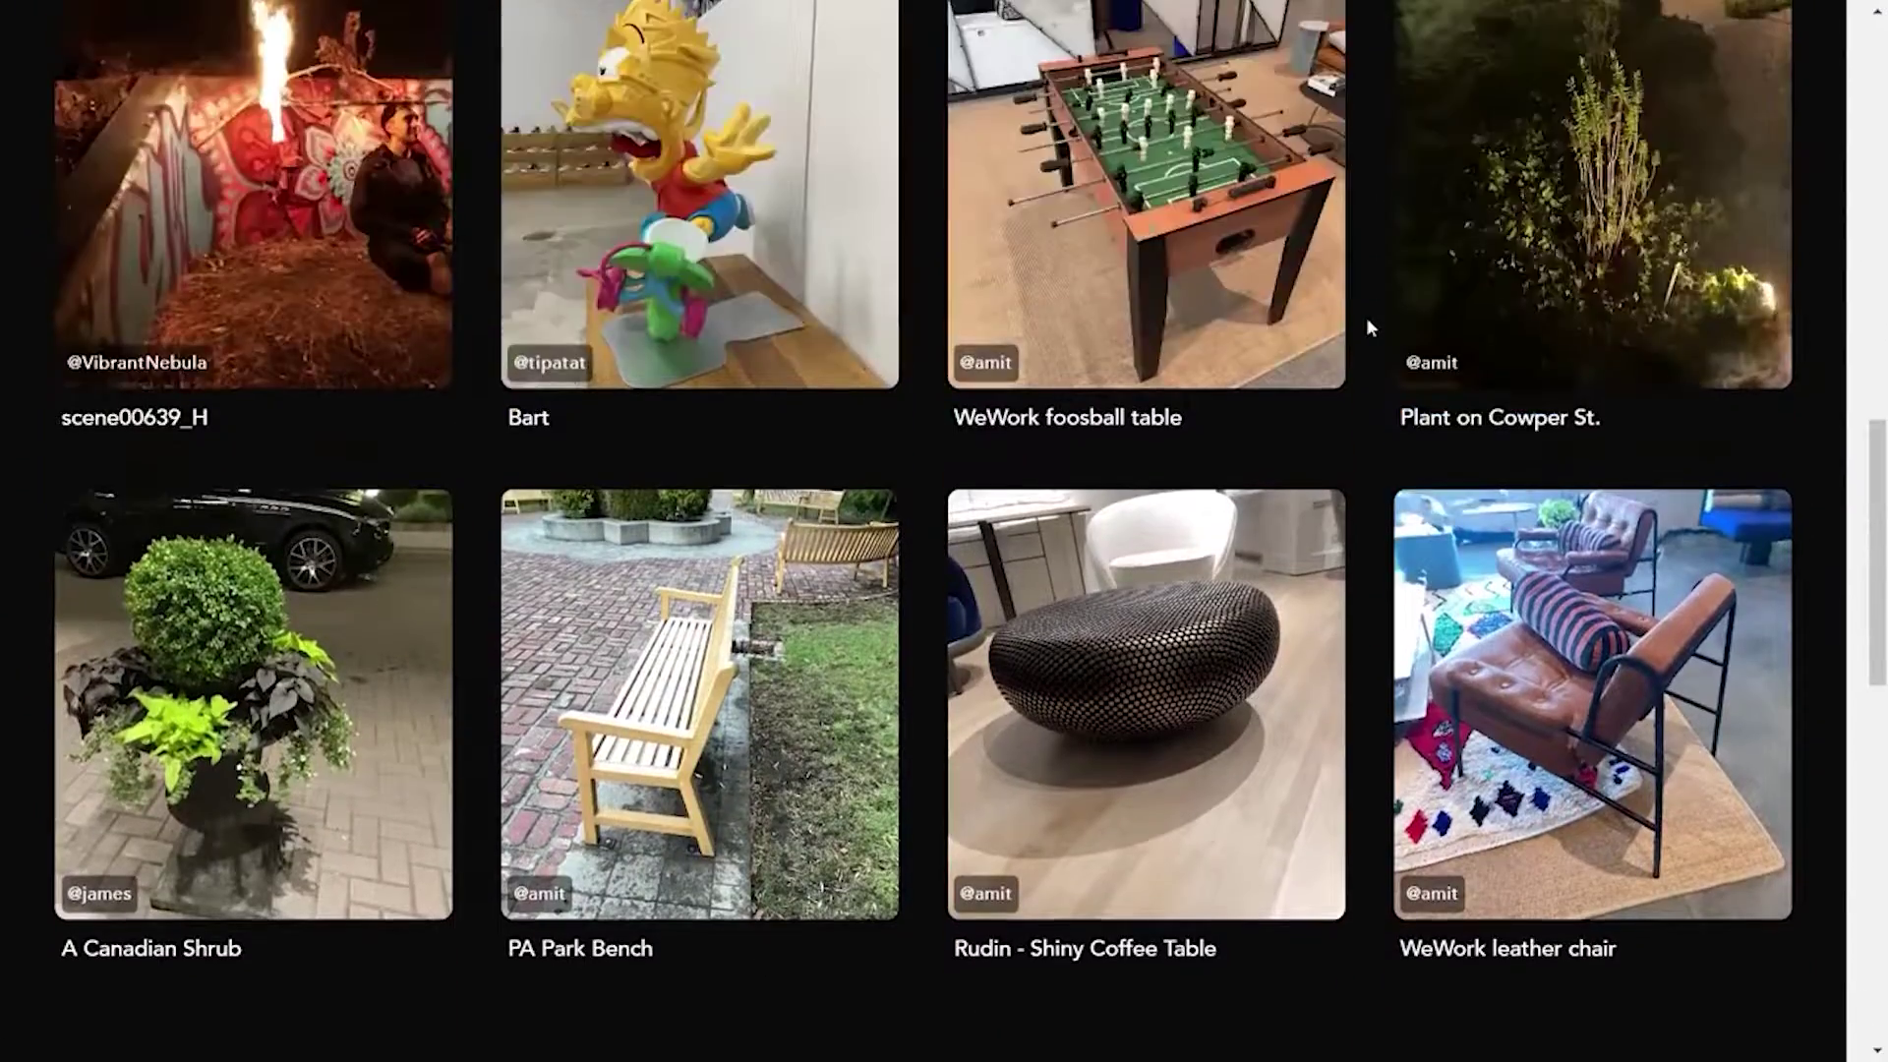
{"action": "left_click", "coordinate": [536, 246]}
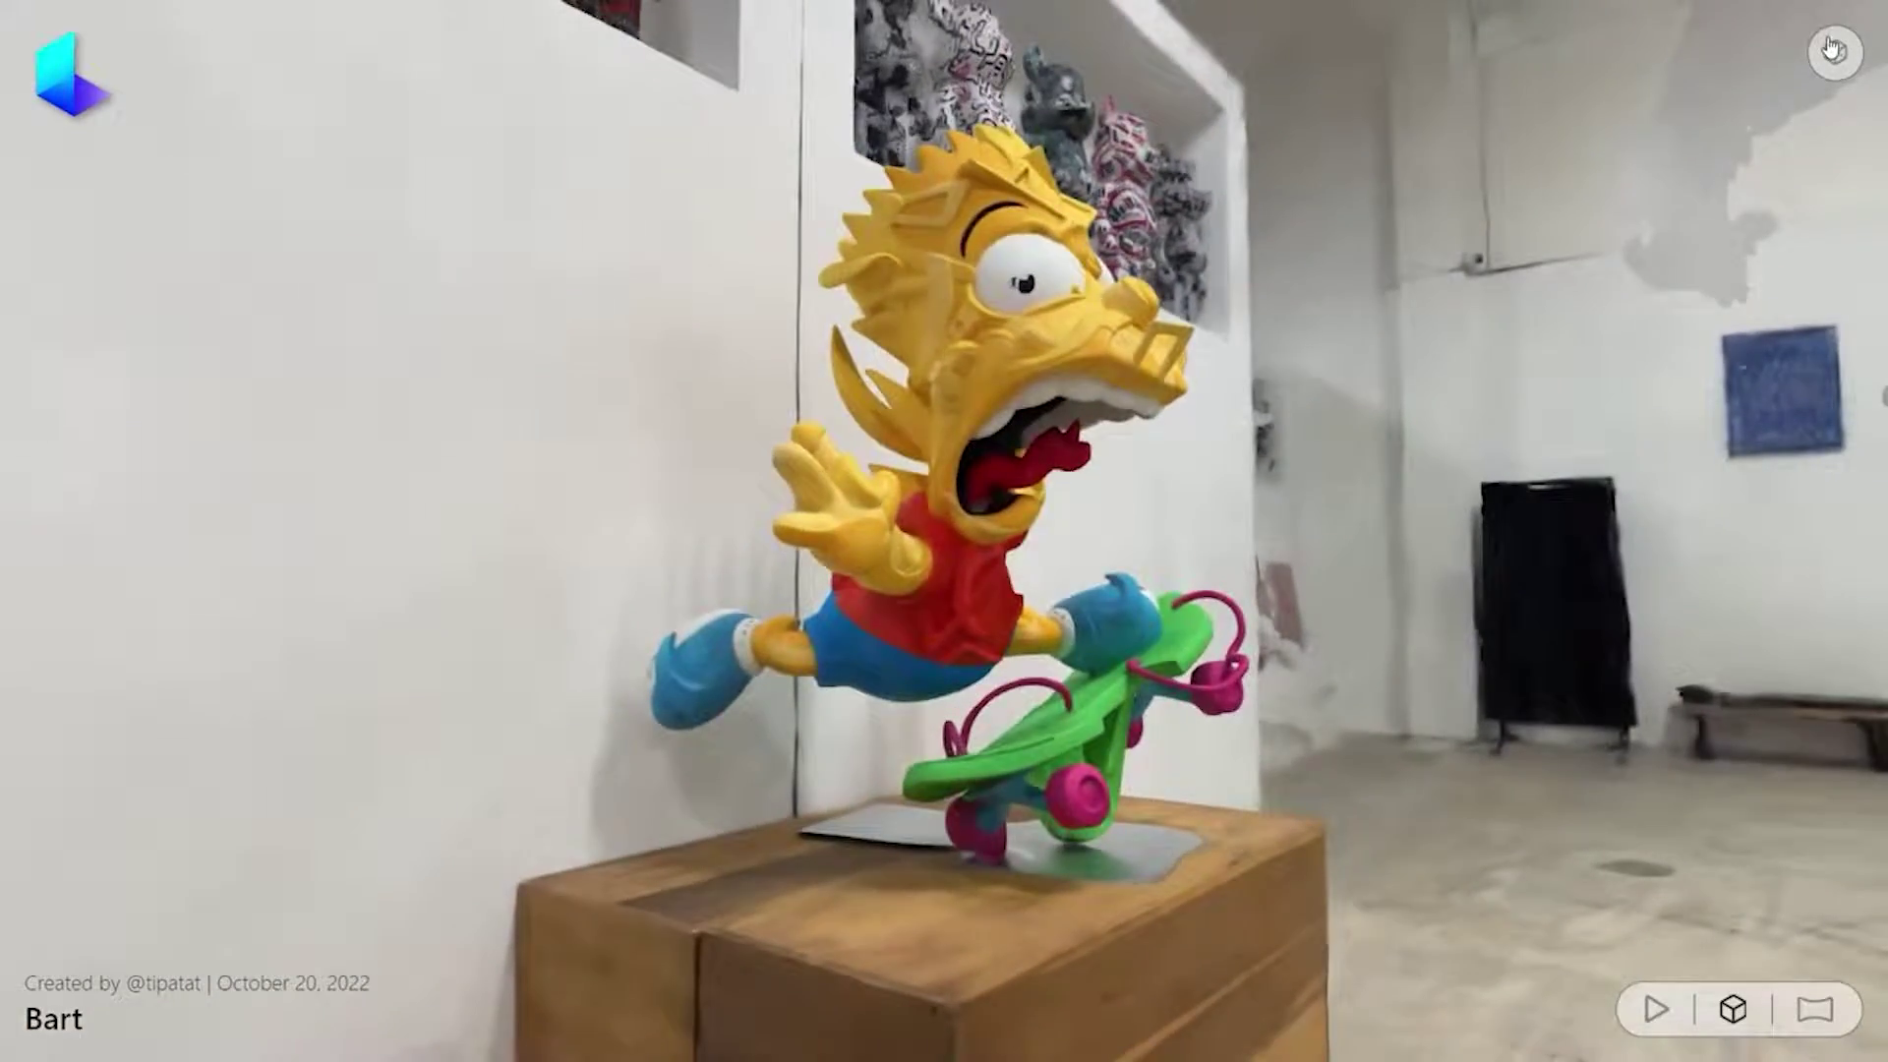
{"action": "left_click", "coordinate": [1831, 50]}
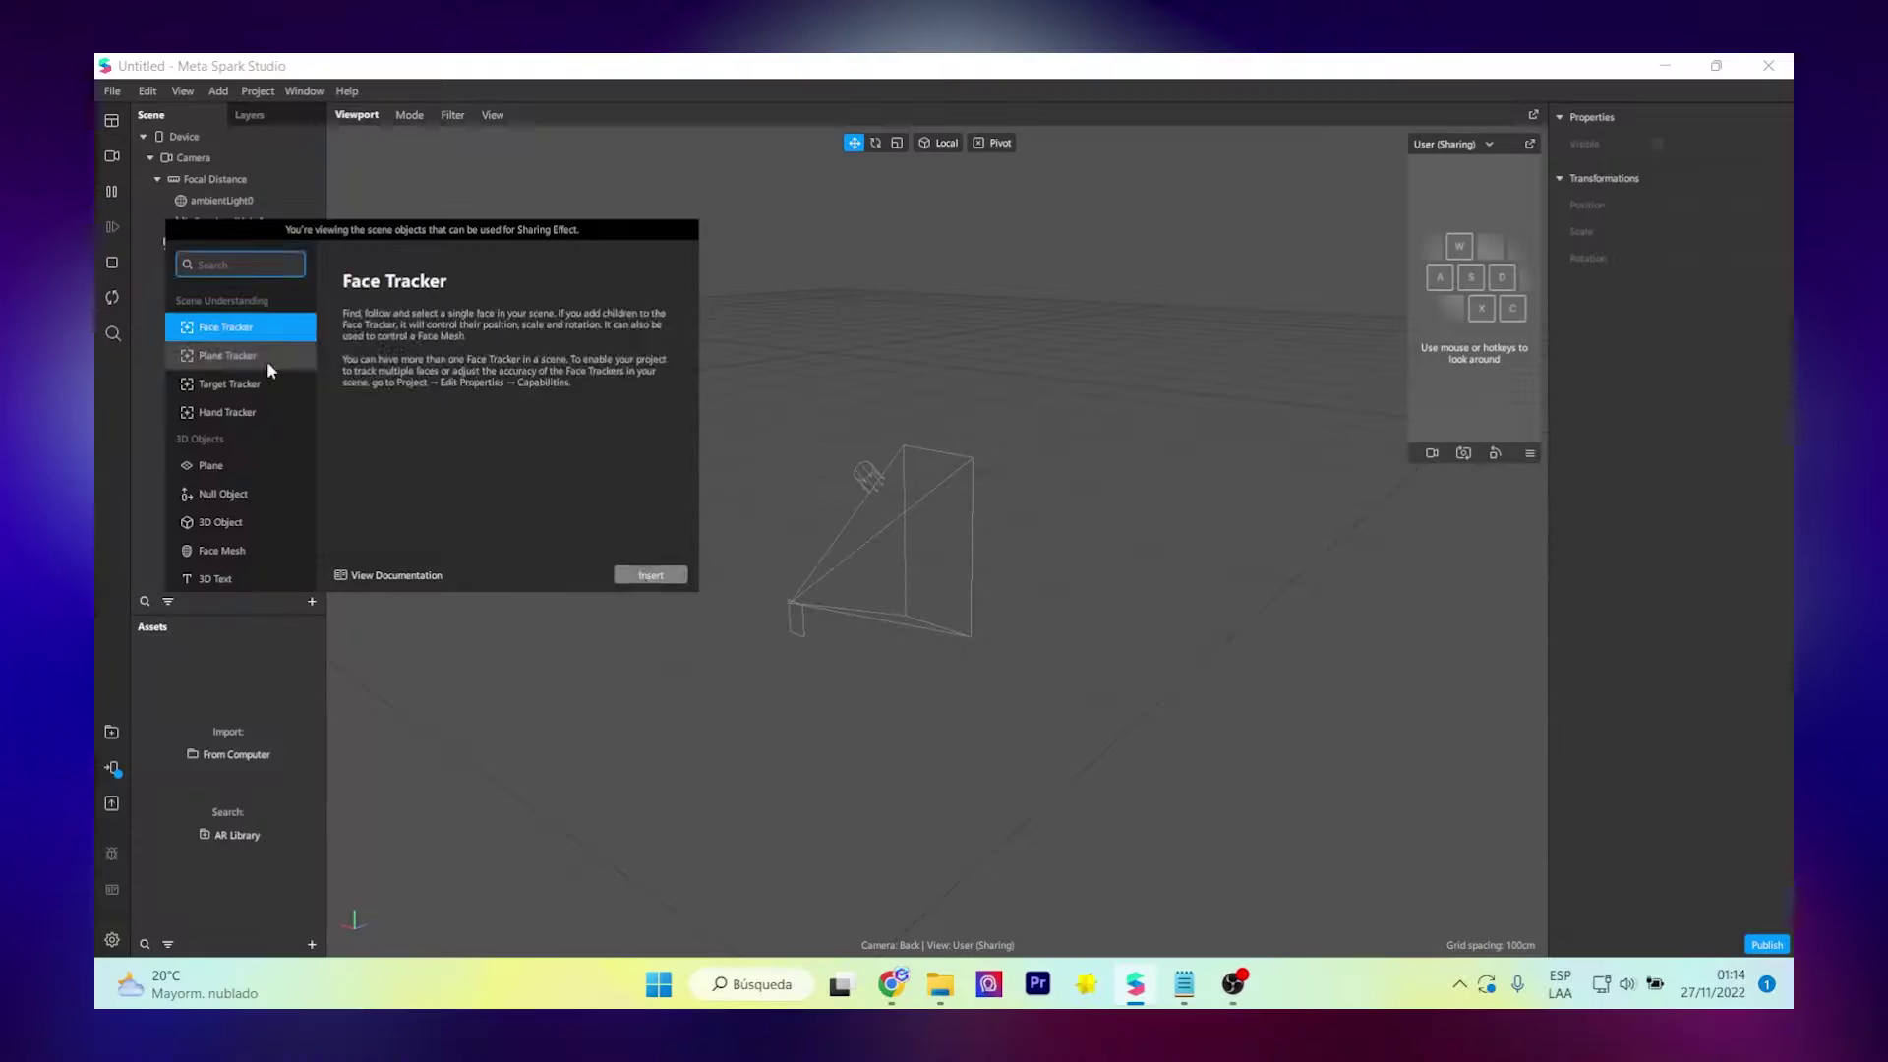
- Switch to Meta Spark Studio, add a Plane Tracker to the scene, and import the angel_luma model from the NERF LUMA - SPARK folder
{"action": "double_click", "coordinate": [268, 360]}
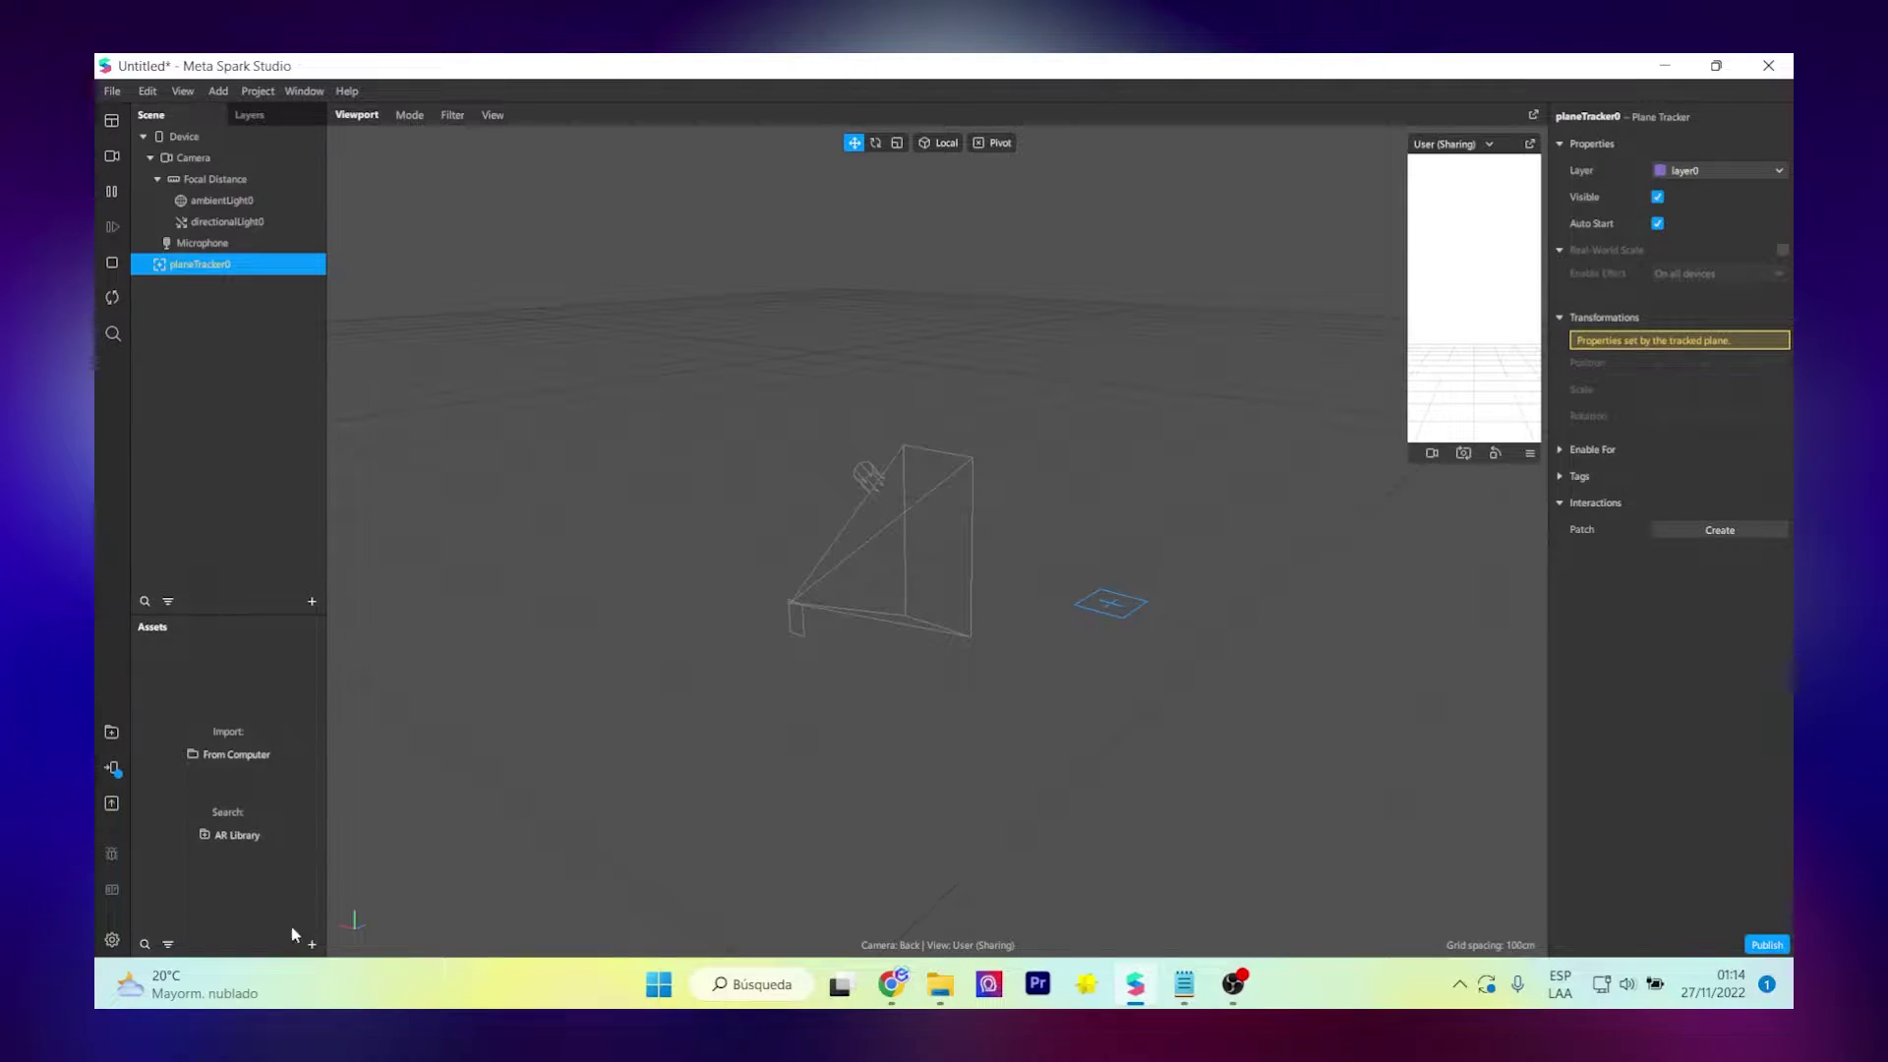
{"action": "left_click", "coordinate": [312, 944]}
{"action": "left_click", "coordinate": [495, 683]}
{"action": "double_click", "coordinate": [429, 327]}
{"action": "left_click", "coordinate": [363, 398]}
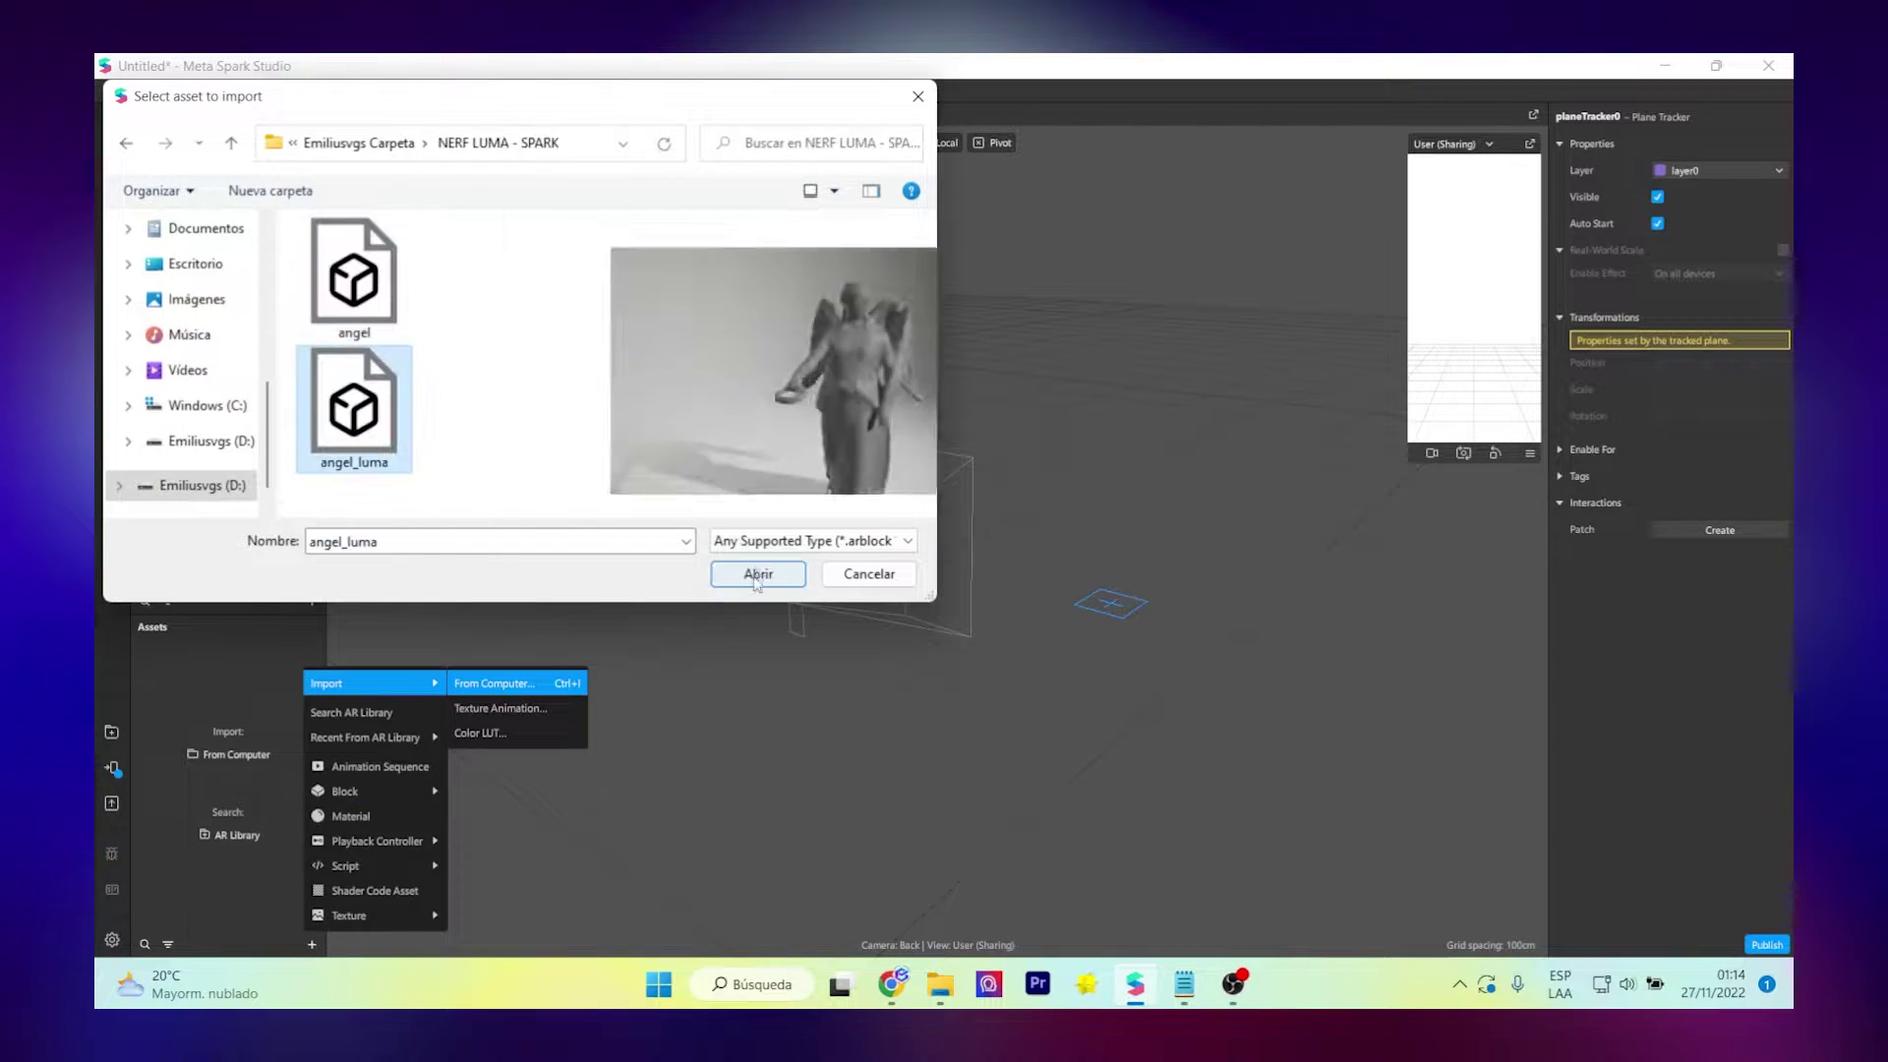
{"action": "left_click", "coordinate": [758, 573]}
- Place angel_luma under the plane tracker and set its scale to 0.5 on all three axes
{"action": "left_click_drag", "start_coordinate": [194, 649], "coordinate": [245, 274]}
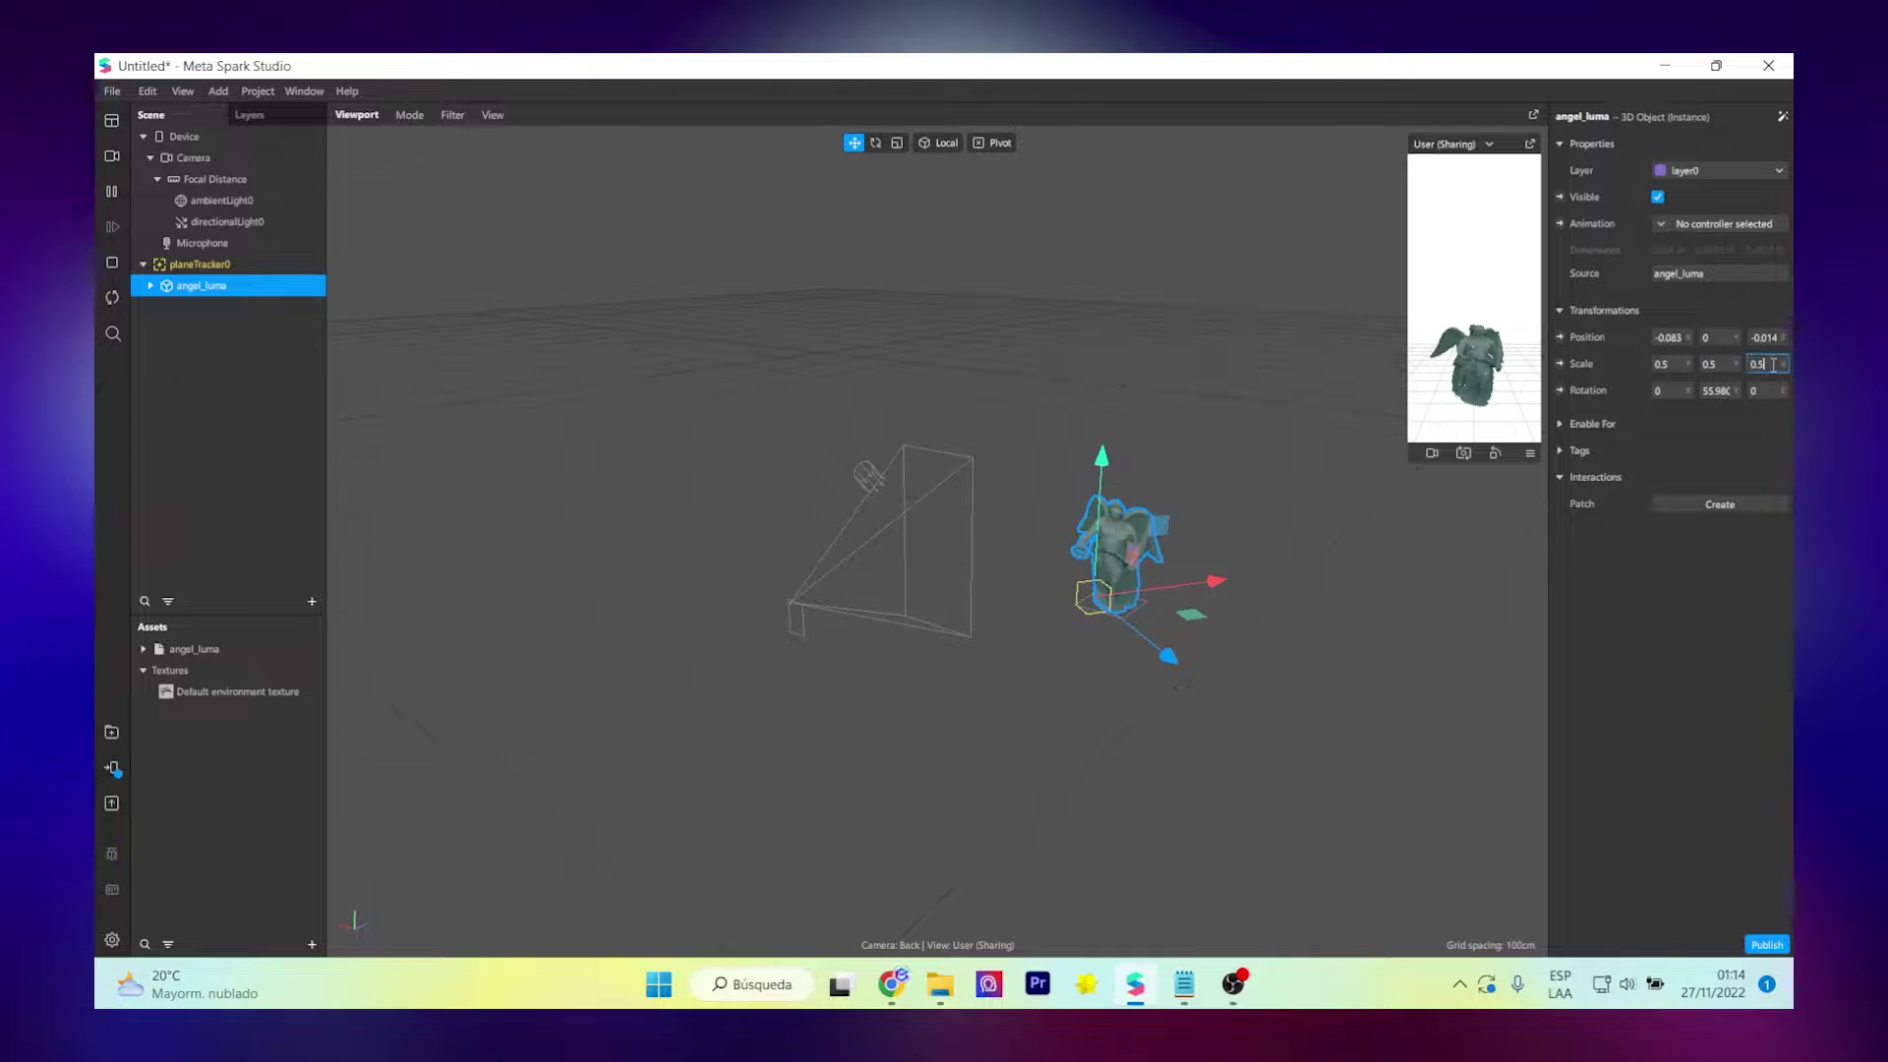
{"action": "key", "text": "f"}
- Inspect the imported angel_luma assets, checking the properties of Material_5 and Texture 0 and viewing the statue
{"action": "left_click", "coordinate": [194, 649]}
{"action": "left_click", "coordinate": [1651, 293]}
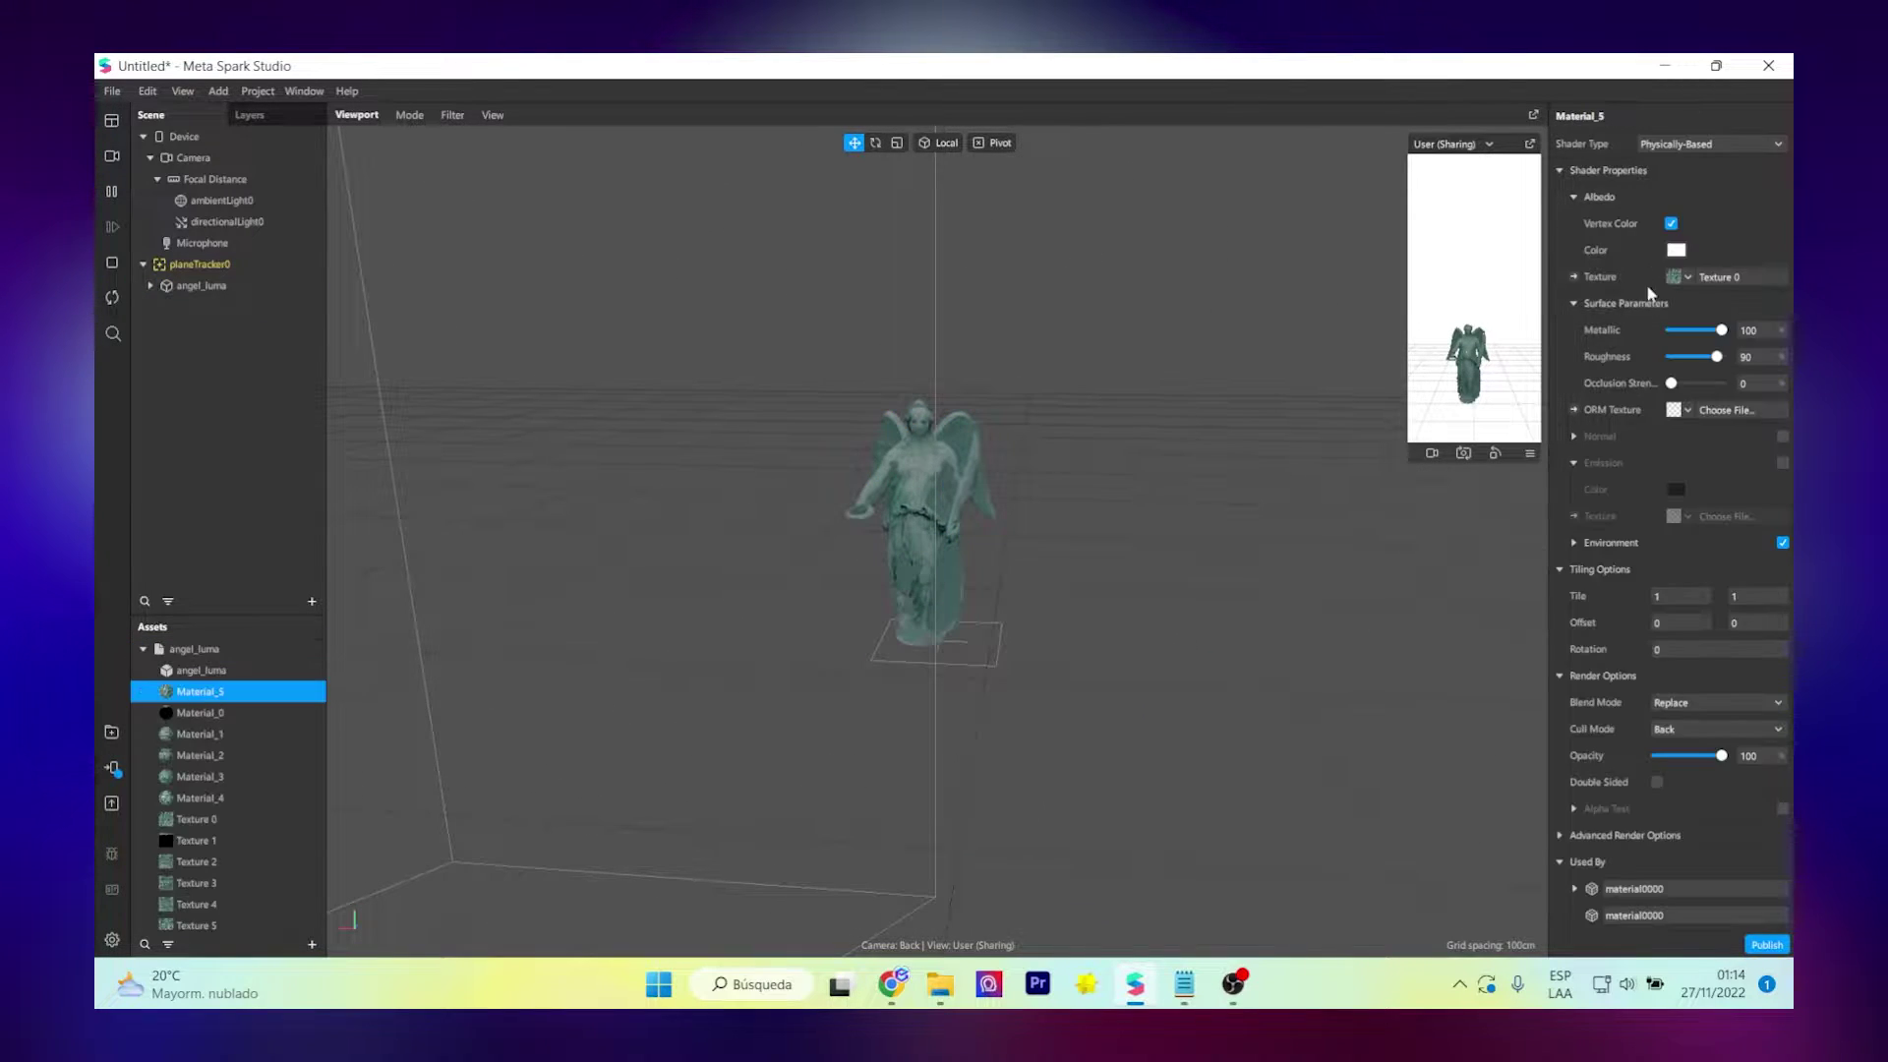
{"action": "scroll", "coordinate": [248, 863], "scroll_direction": "down", "scroll_amount": 1}
{"action": "left_click", "coordinate": [196, 770]}
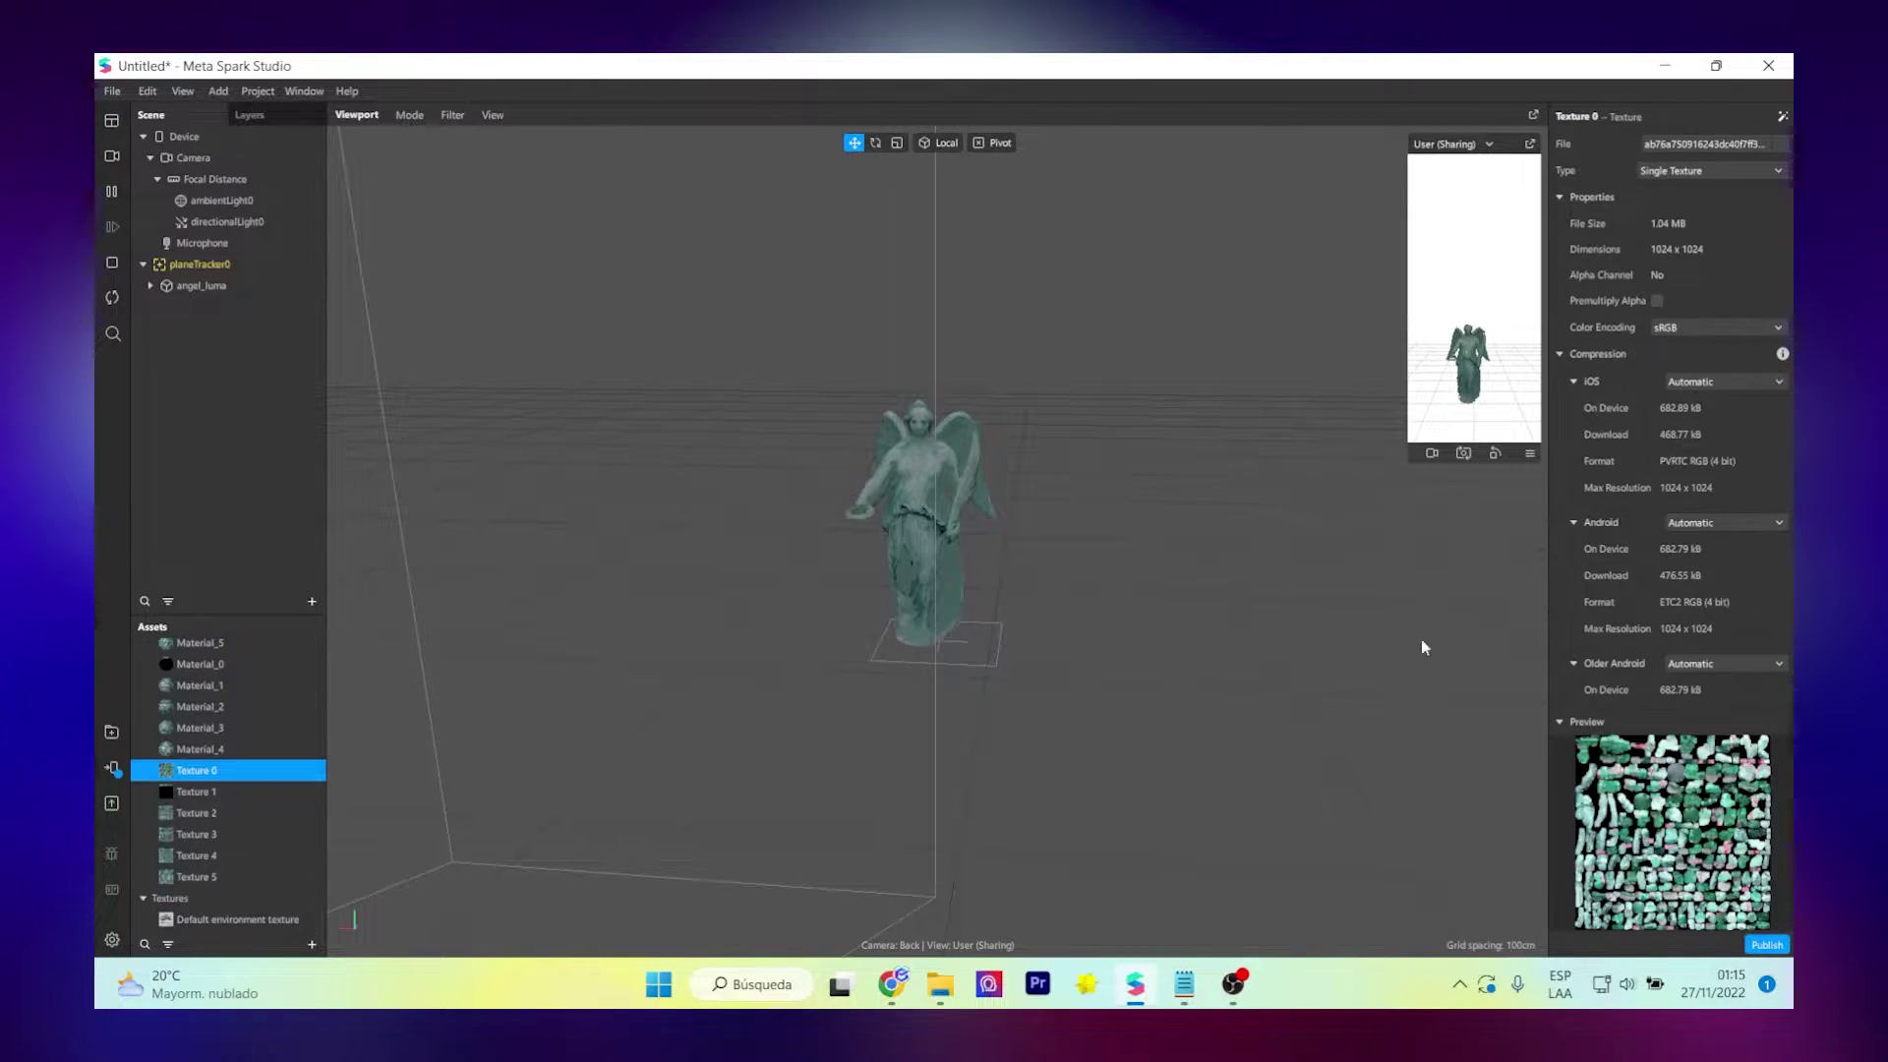
{"action": "left_click_drag", "start_coordinate": [1190, 539], "coordinate": [1035, 563]}
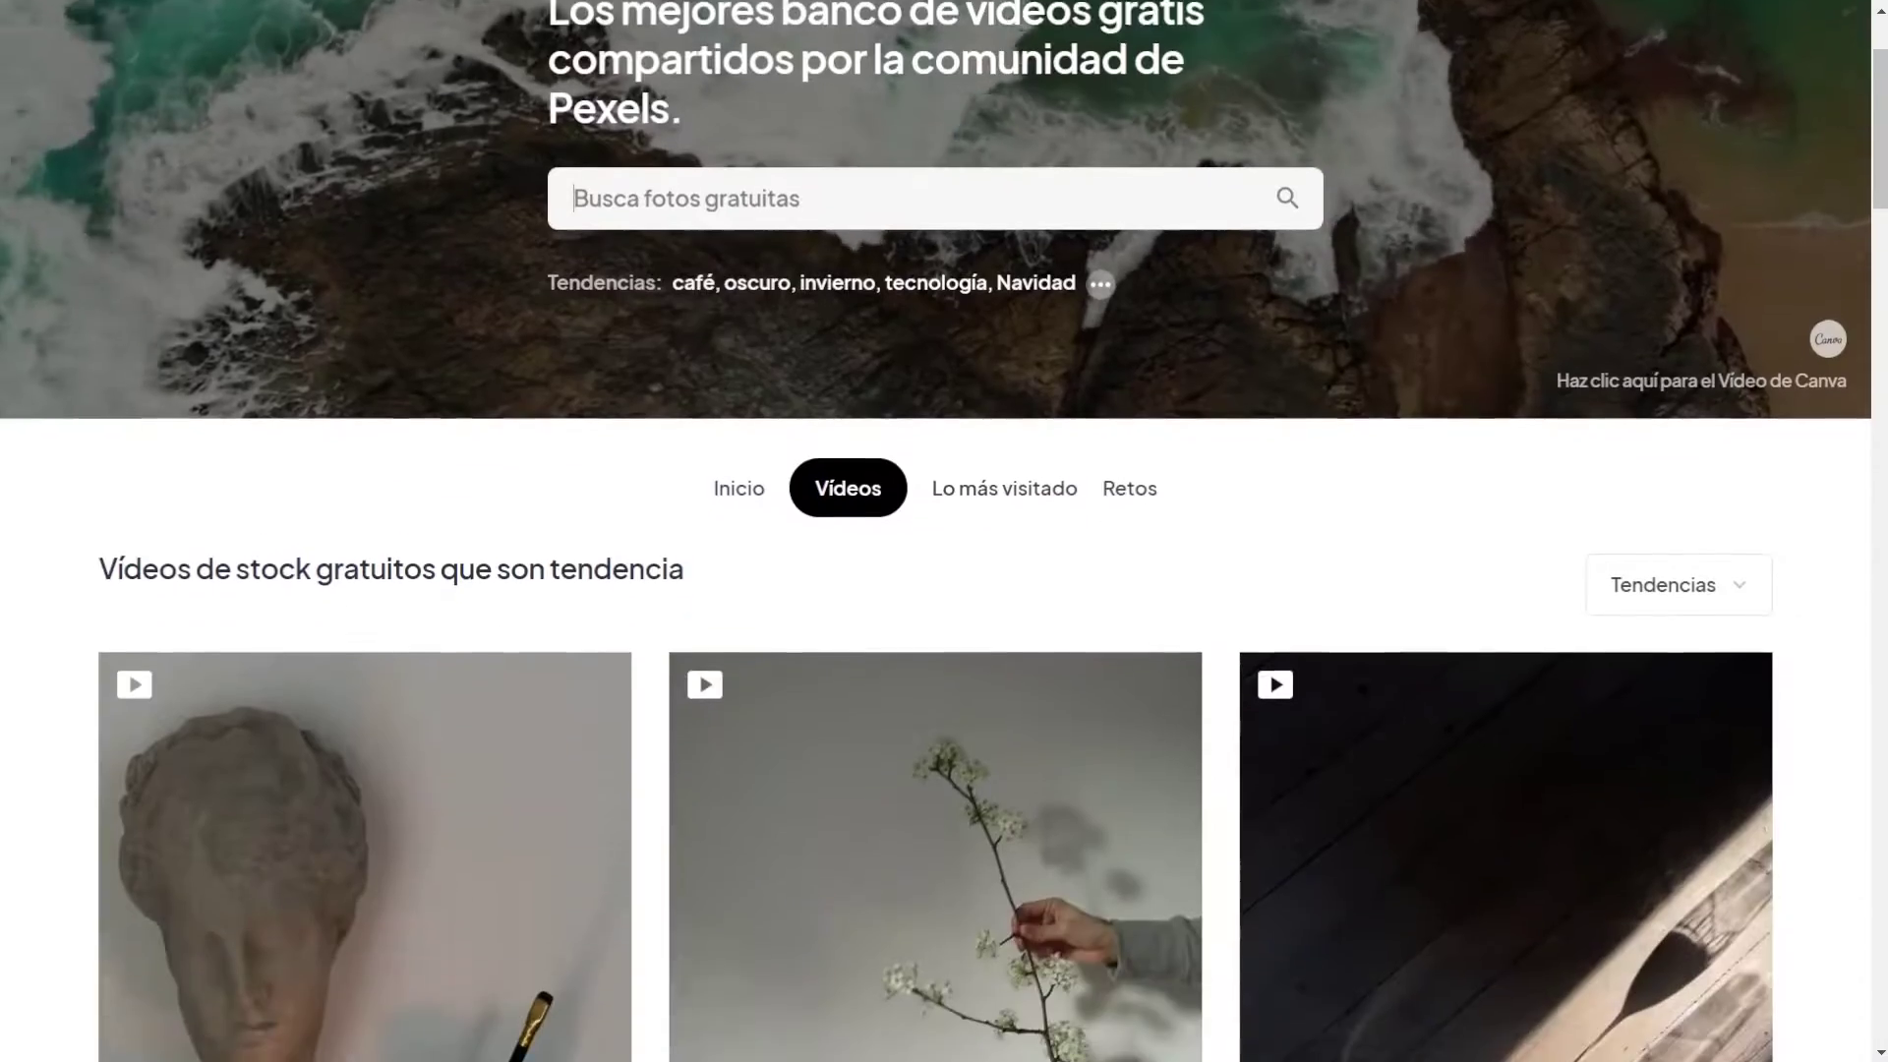
- Switch to the Pexels site and look through its trending free stock videos
{"action": "scroll", "coordinate": [934, 590], "scroll_direction": "down", "scroll_amount": 10}
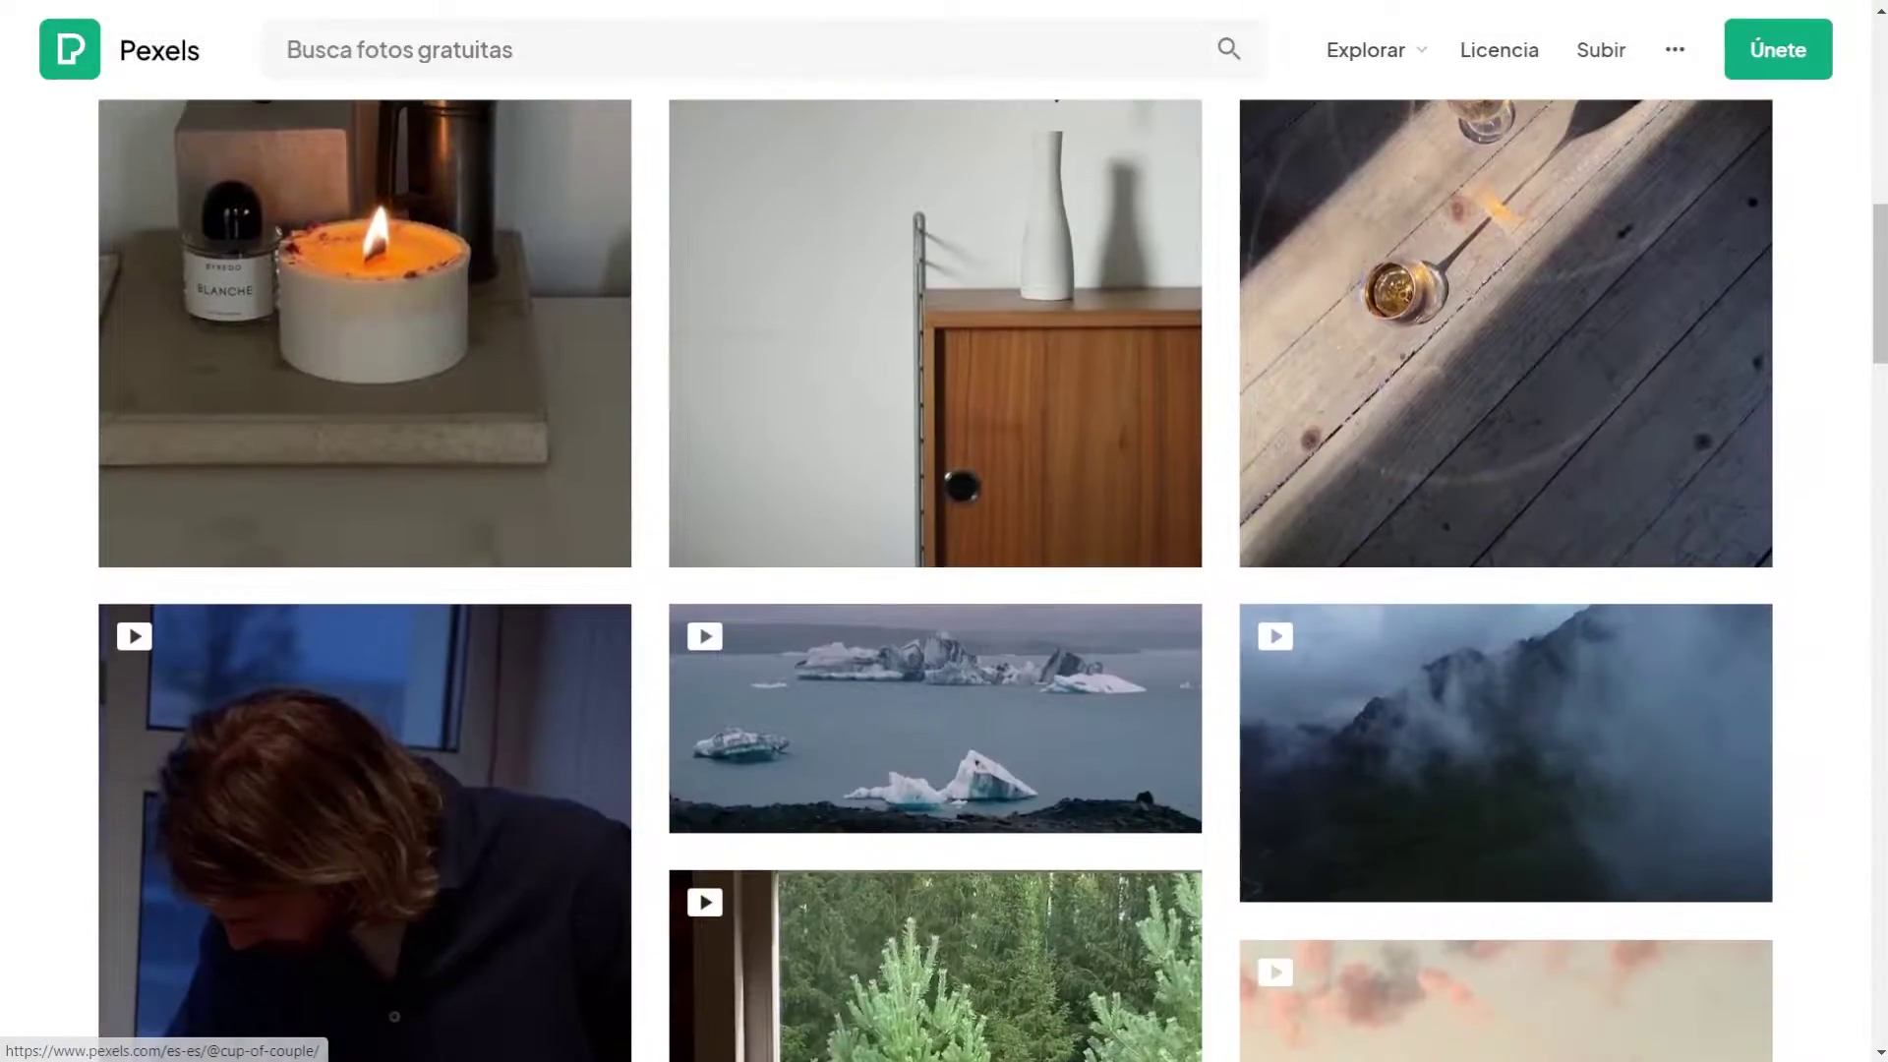
{"action": "scroll", "coordinate": [934, 581], "scroll_direction": "down", "scroll_amount": 5}
{"action": "scroll", "coordinate": [934, 688], "scroll_direction": "down", "scroll_amount": 8}
{"action": "scroll", "coordinate": [934, 688], "scroll_direction": "up", "scroll_amount": 20}
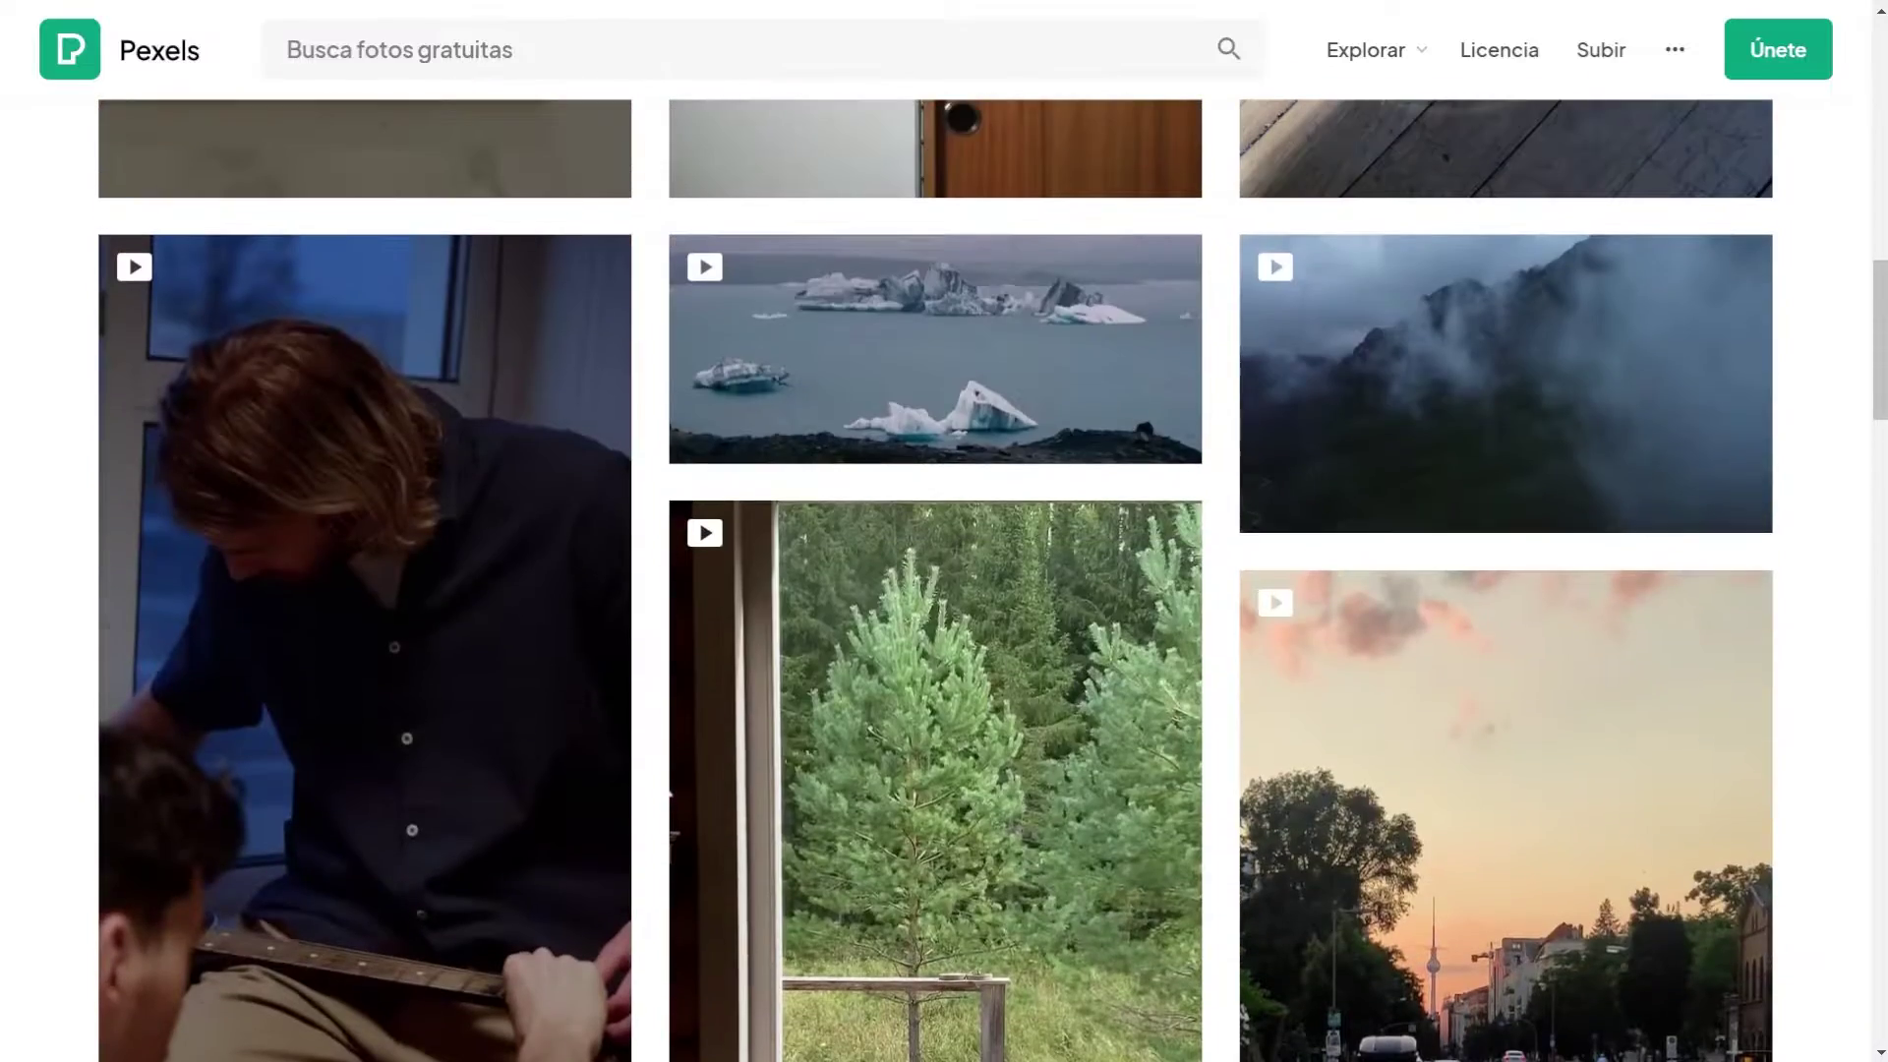
{"action": "scroll", "coordinate": [935, 531], "scroll_direction": "up", "scroll_amount": 3}
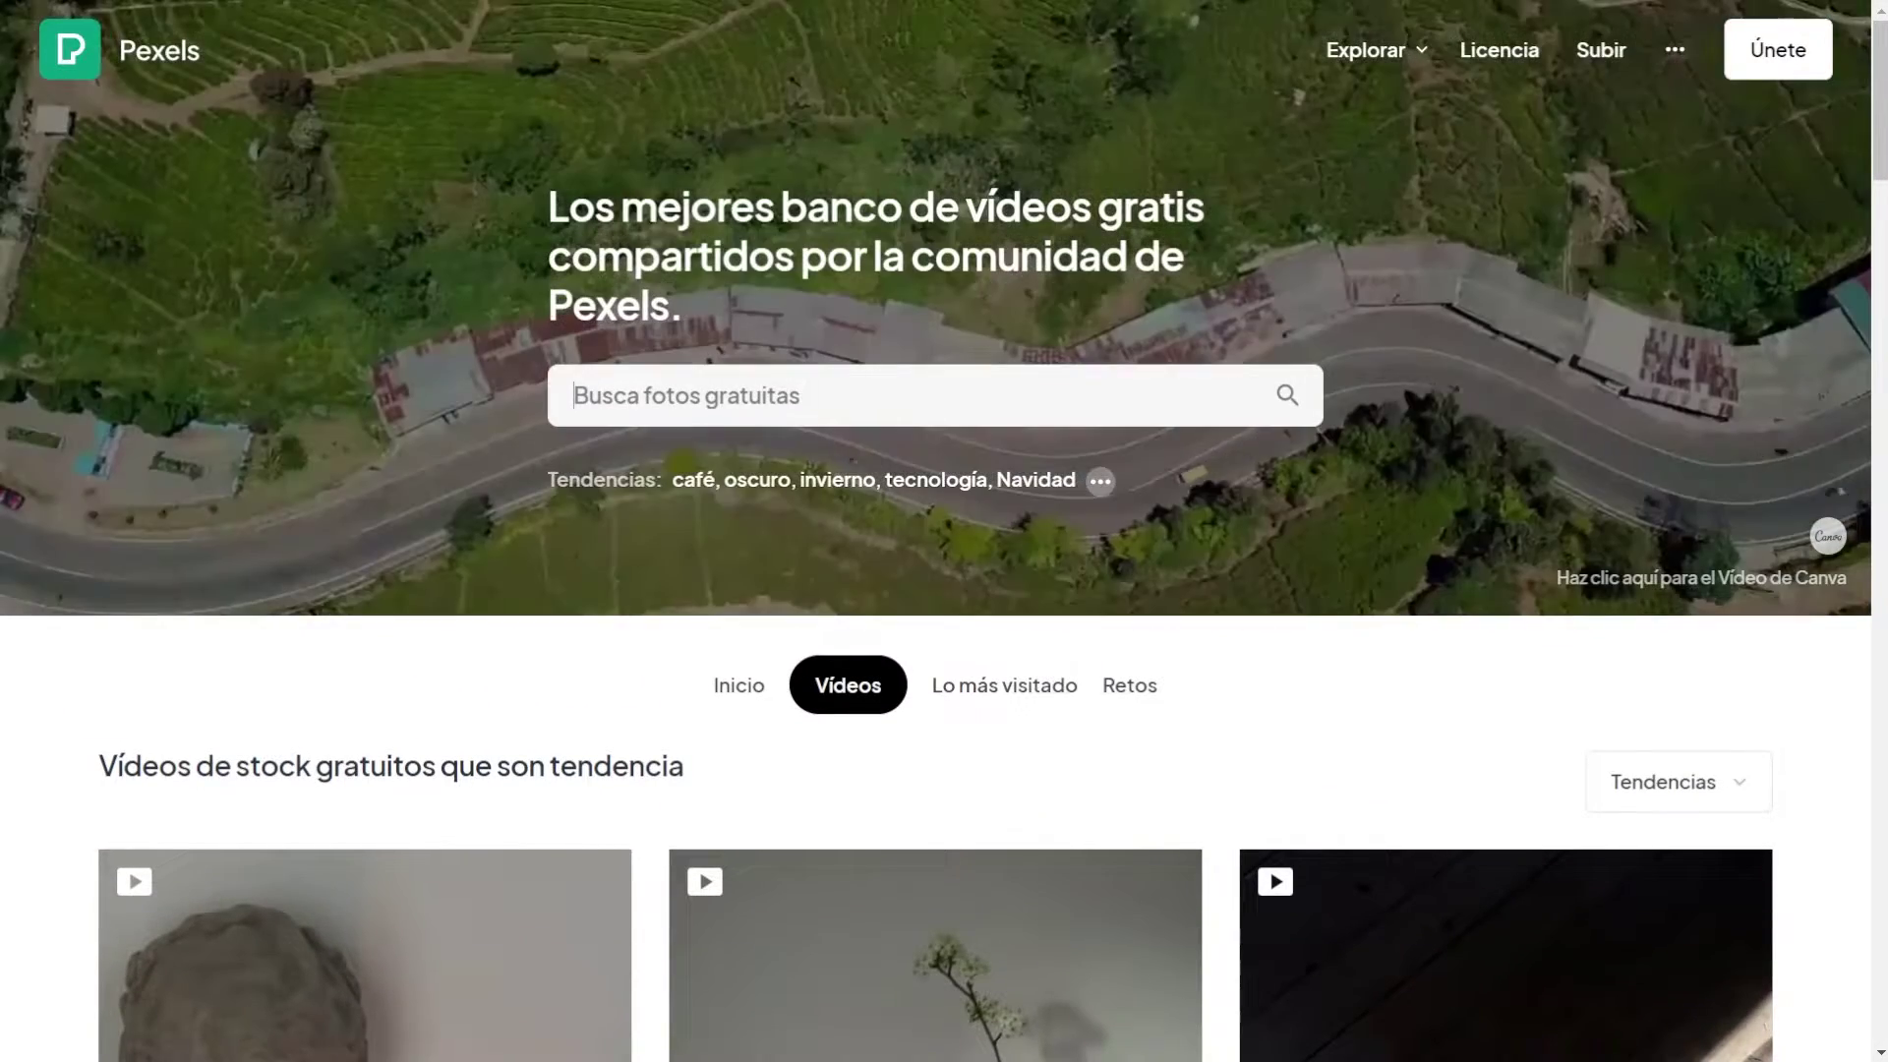
- Search the stock videos for "drone" and look through the results
{"action": "left_click", "coordinate": [575, 395]}
{"action": "type", "text": "drone"}
{"action": "key", "text": "Return"}
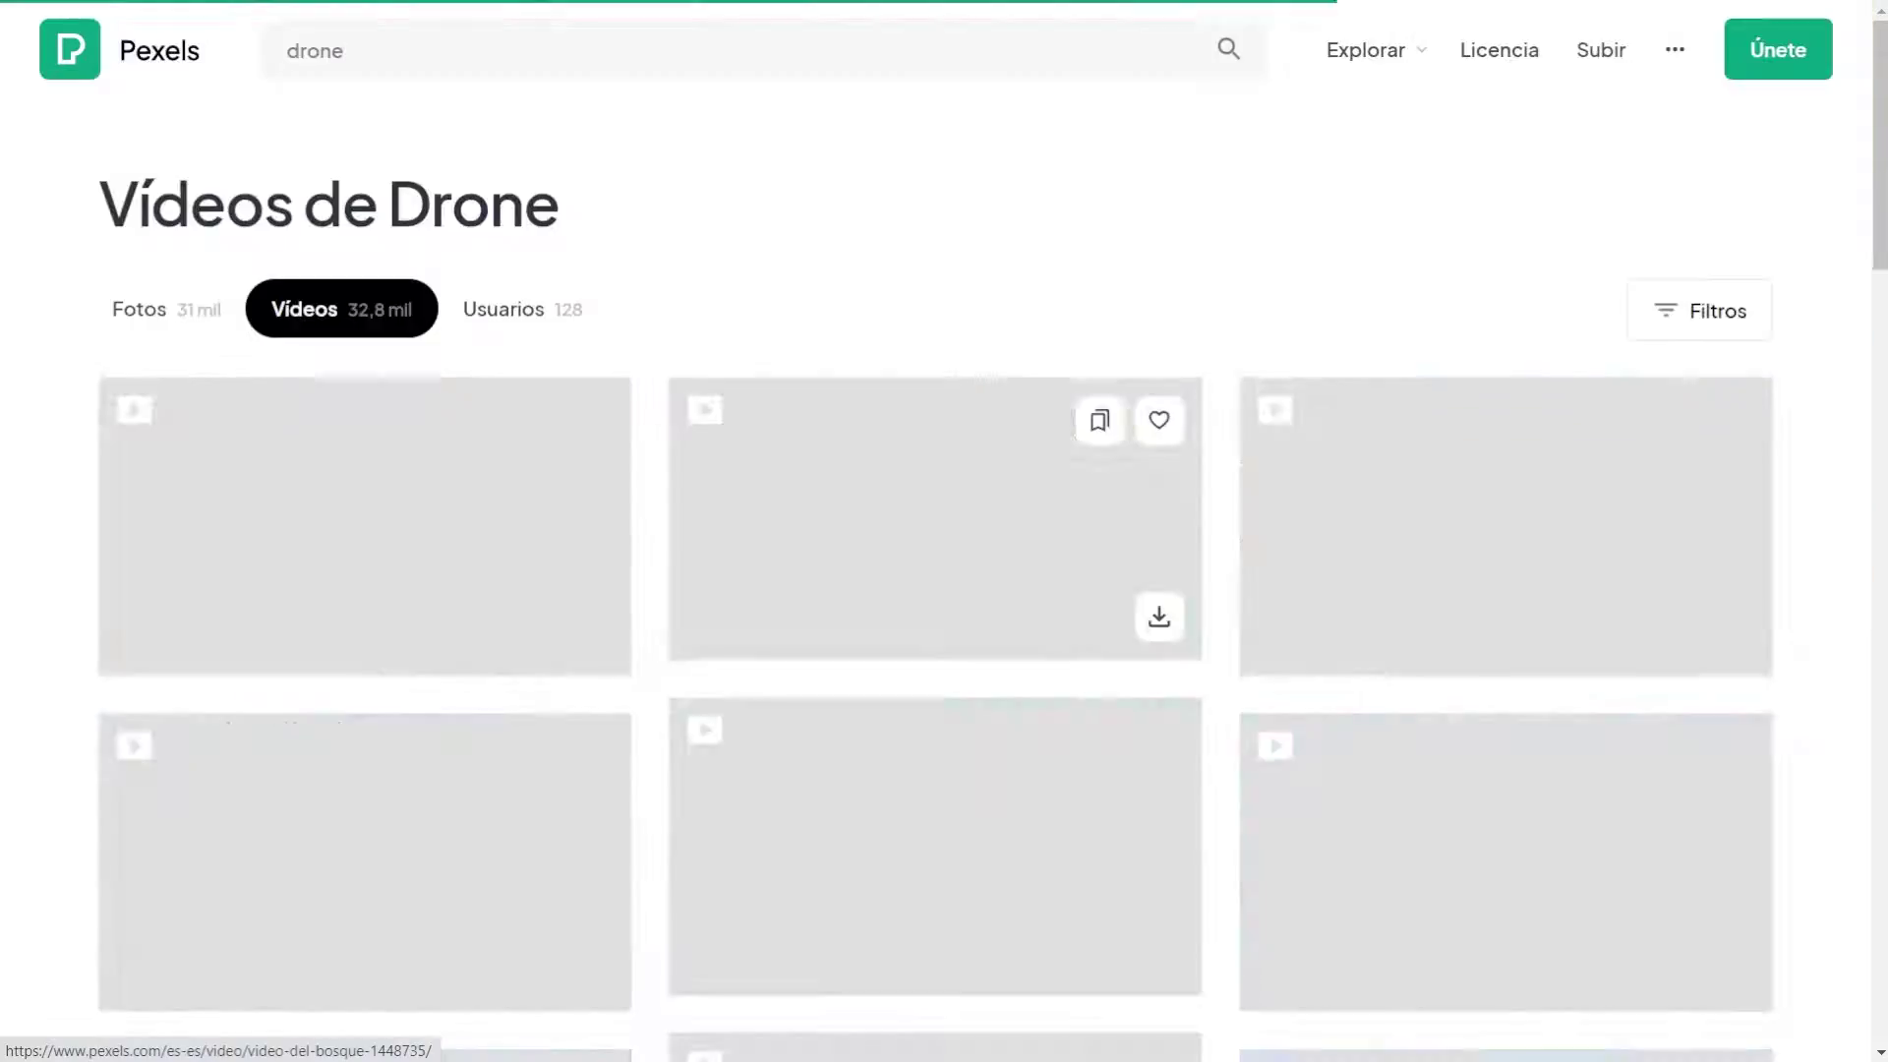
{"action": "scroll", "coordinate": [934, 432], "scroll_direction": "down", "scroll_amount": 10}
{"action": "scroll", "coordinate": [934, 432], "scroll_direction": "down", "scroll_amount": 10}
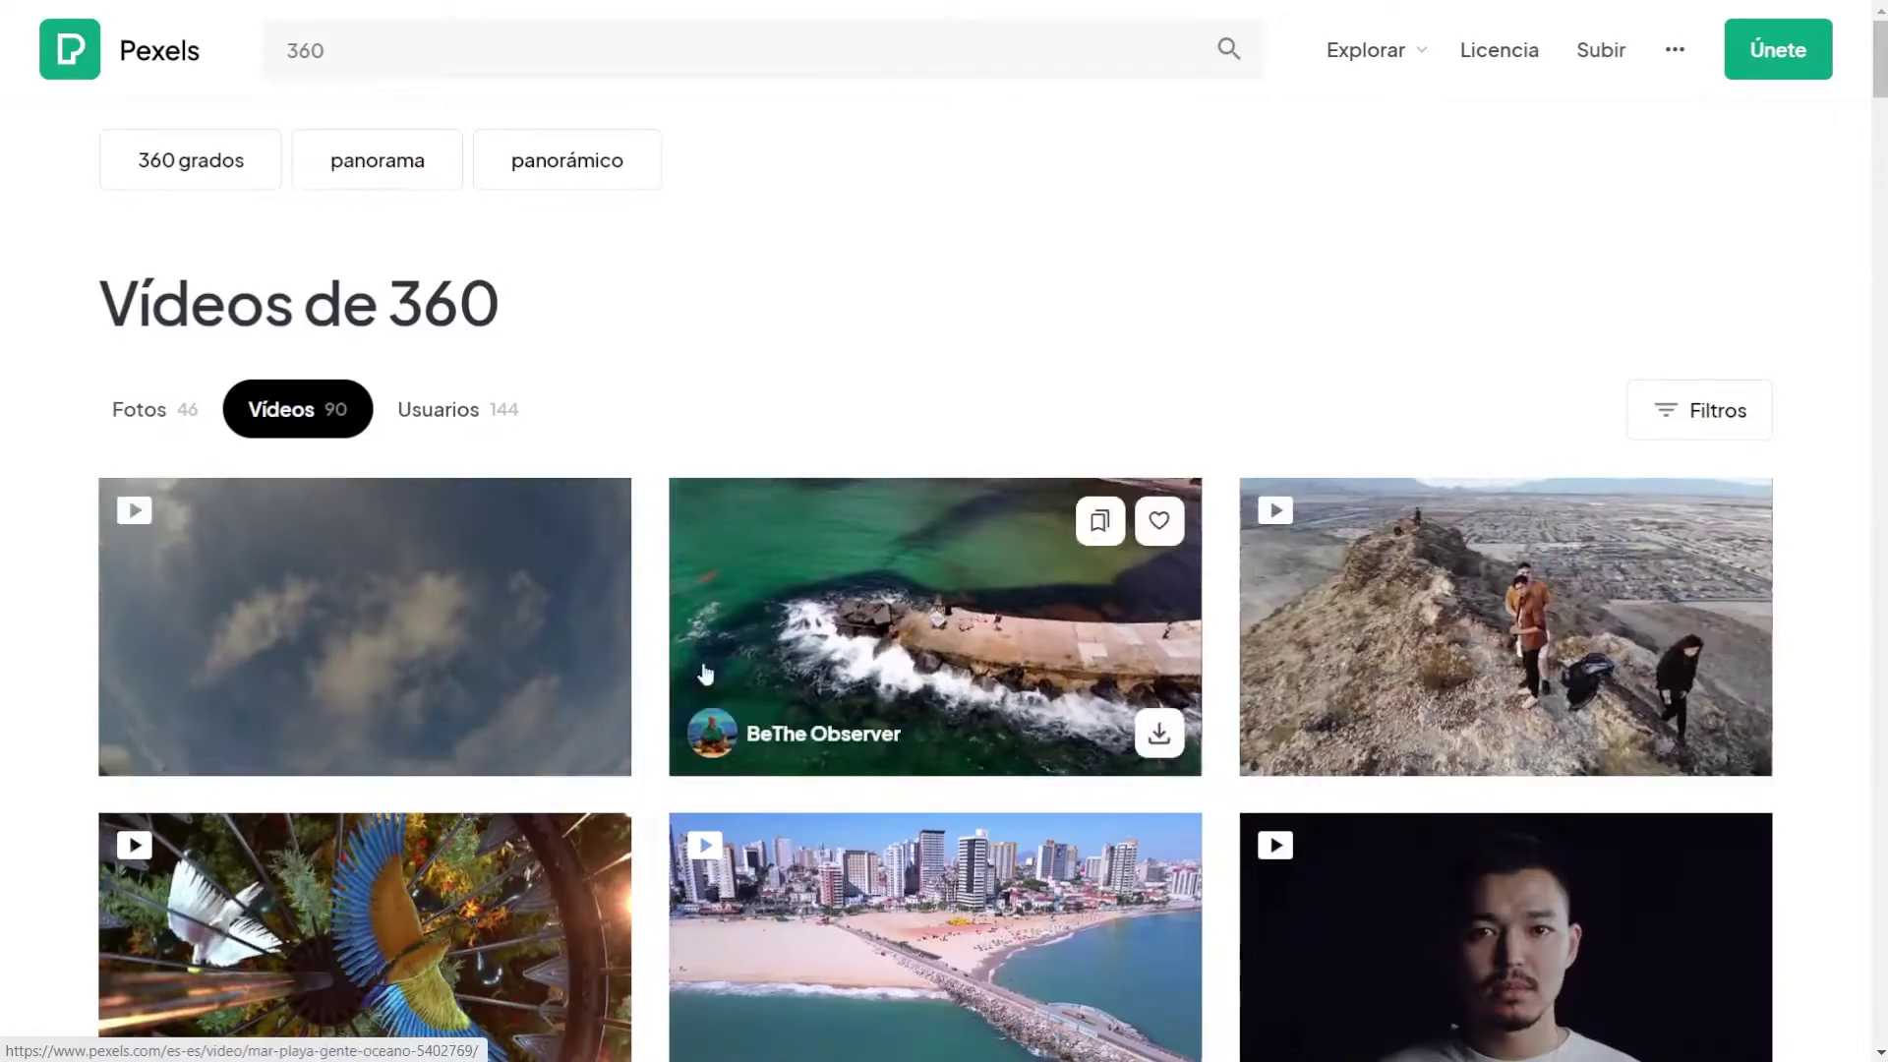
- Open the green angel statue video from the 360 results and download it in Full HD 1920x1080
{"action": "scroll", "coordinate": [705, 673], "scroll_direction": "down", "scroll_amount": 15}
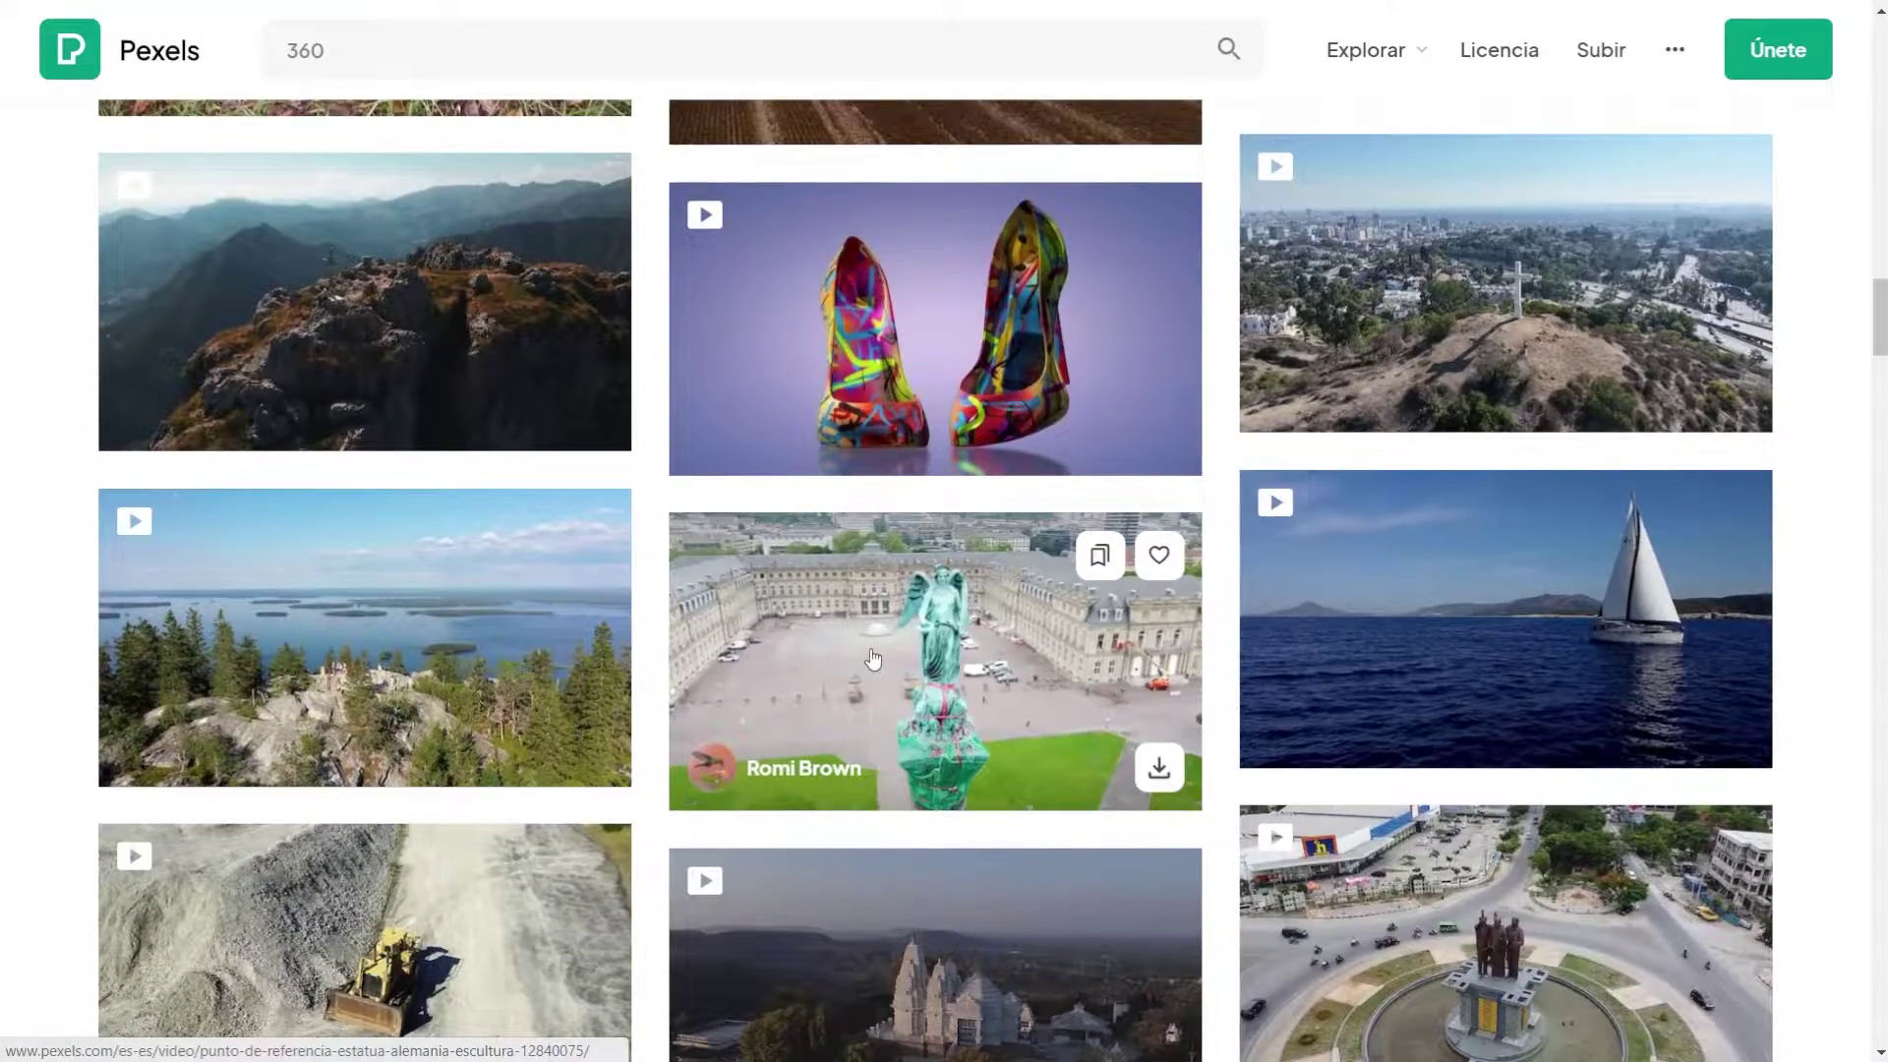
{"action": "left_click", "coordinate": [718, 678]}
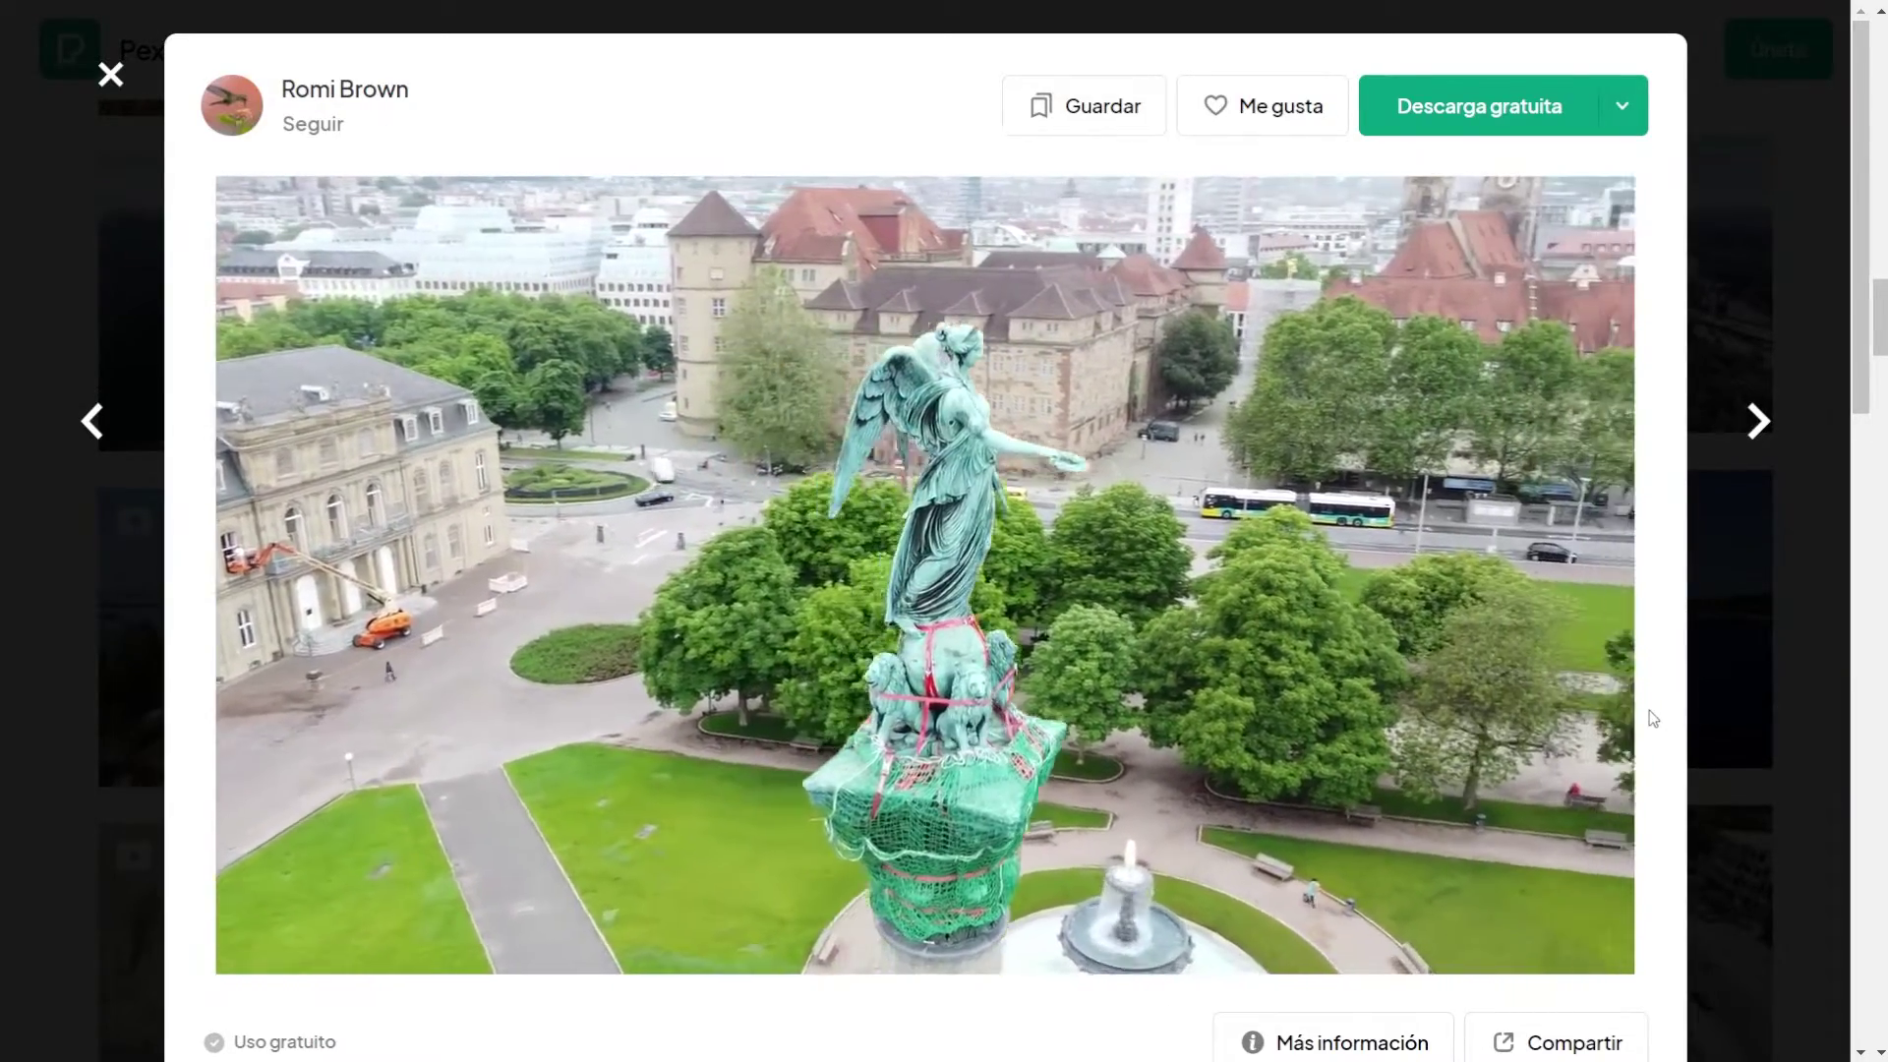
{"action": "left_click", "coordinate": [1622, 105]}
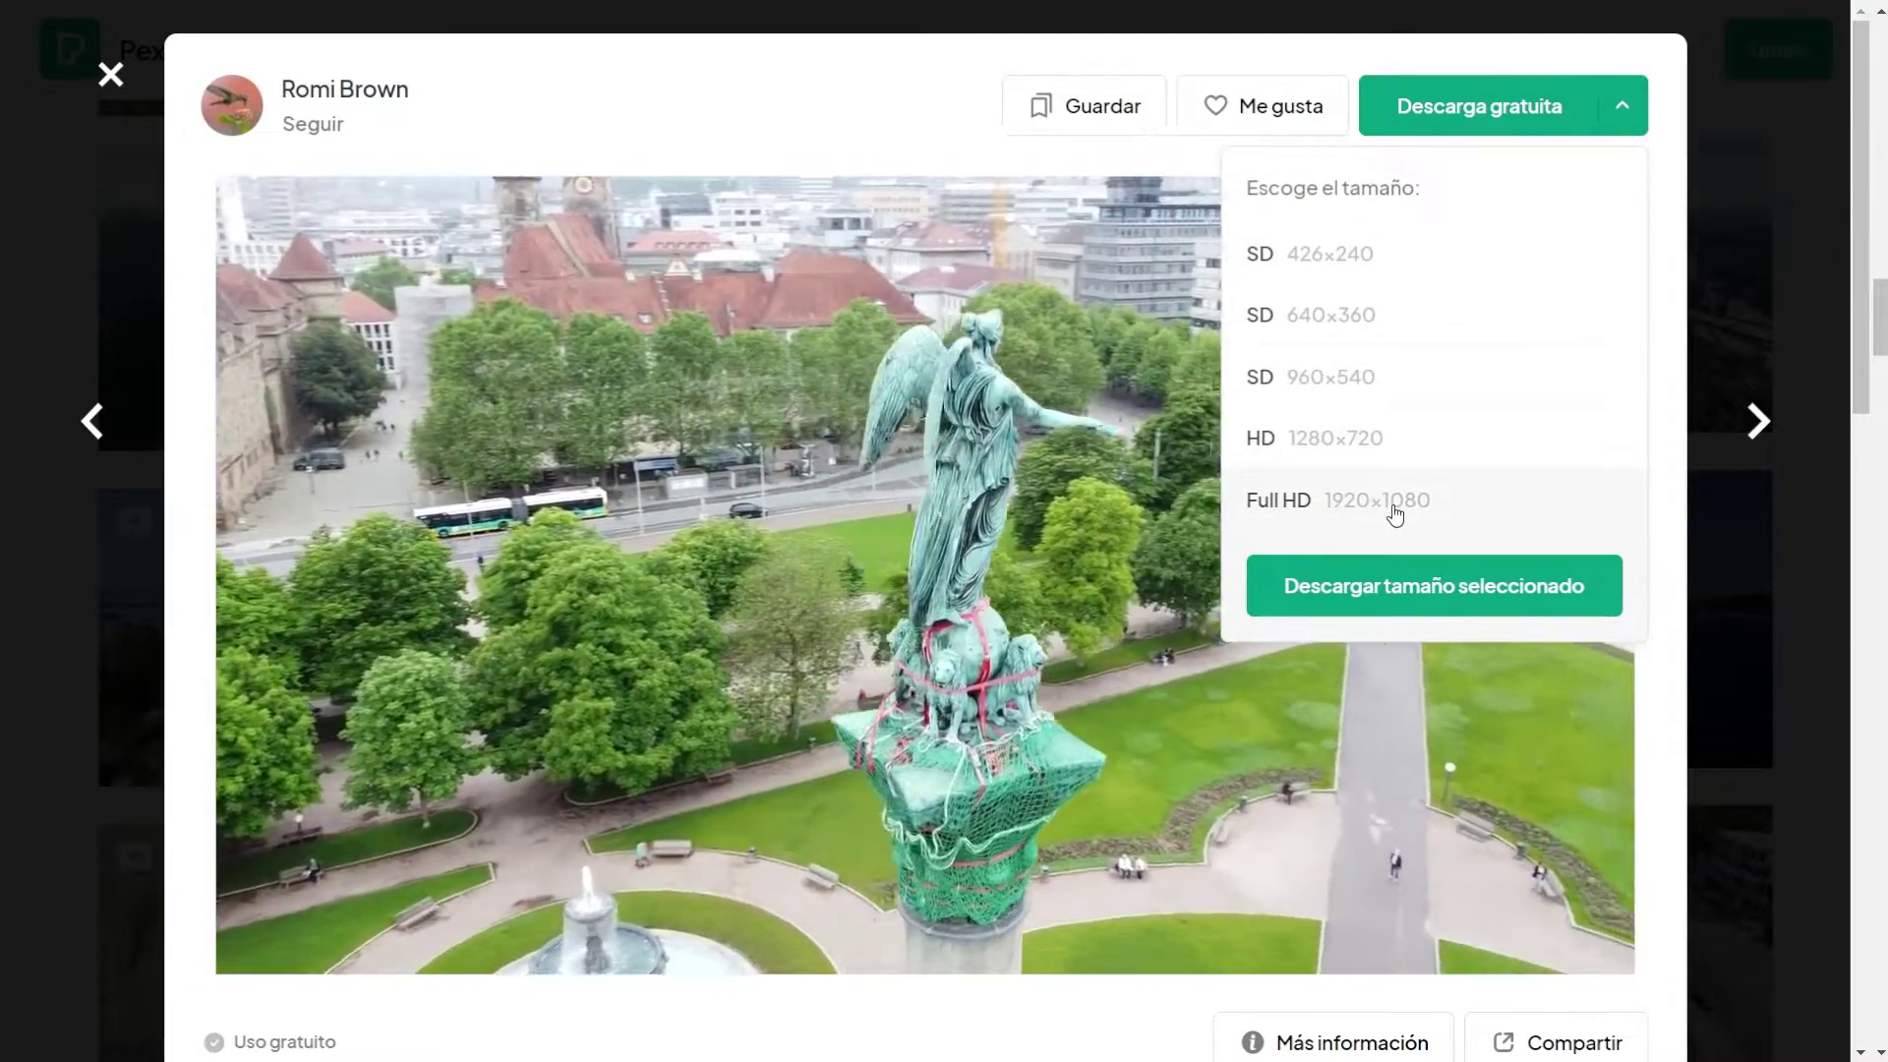
{"action": "left_click", "coordinate": [1340, 504]}
{"action": "left_click", "coordinate": [1408, 592]}
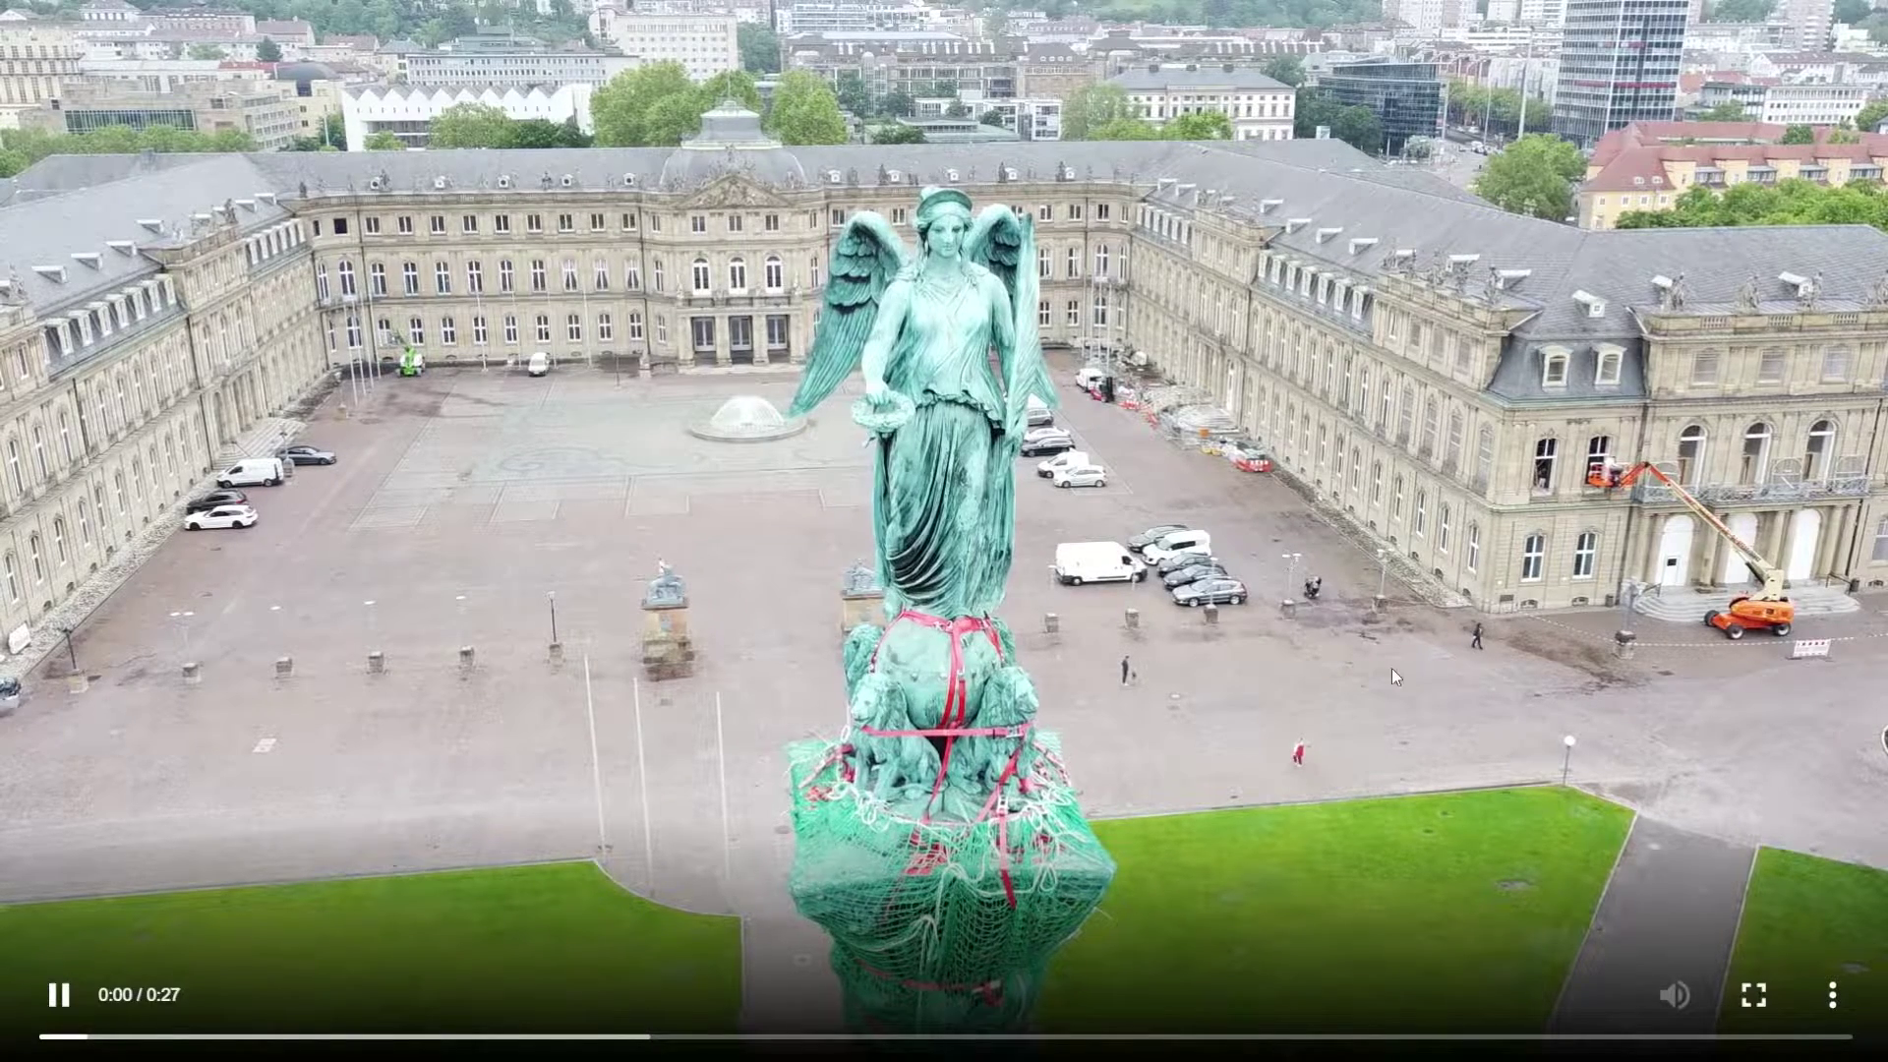
{"action": "left_click", "coordinate": [1835, 995]}
{"action": "left_click", "coordinate": [1731, 889]}
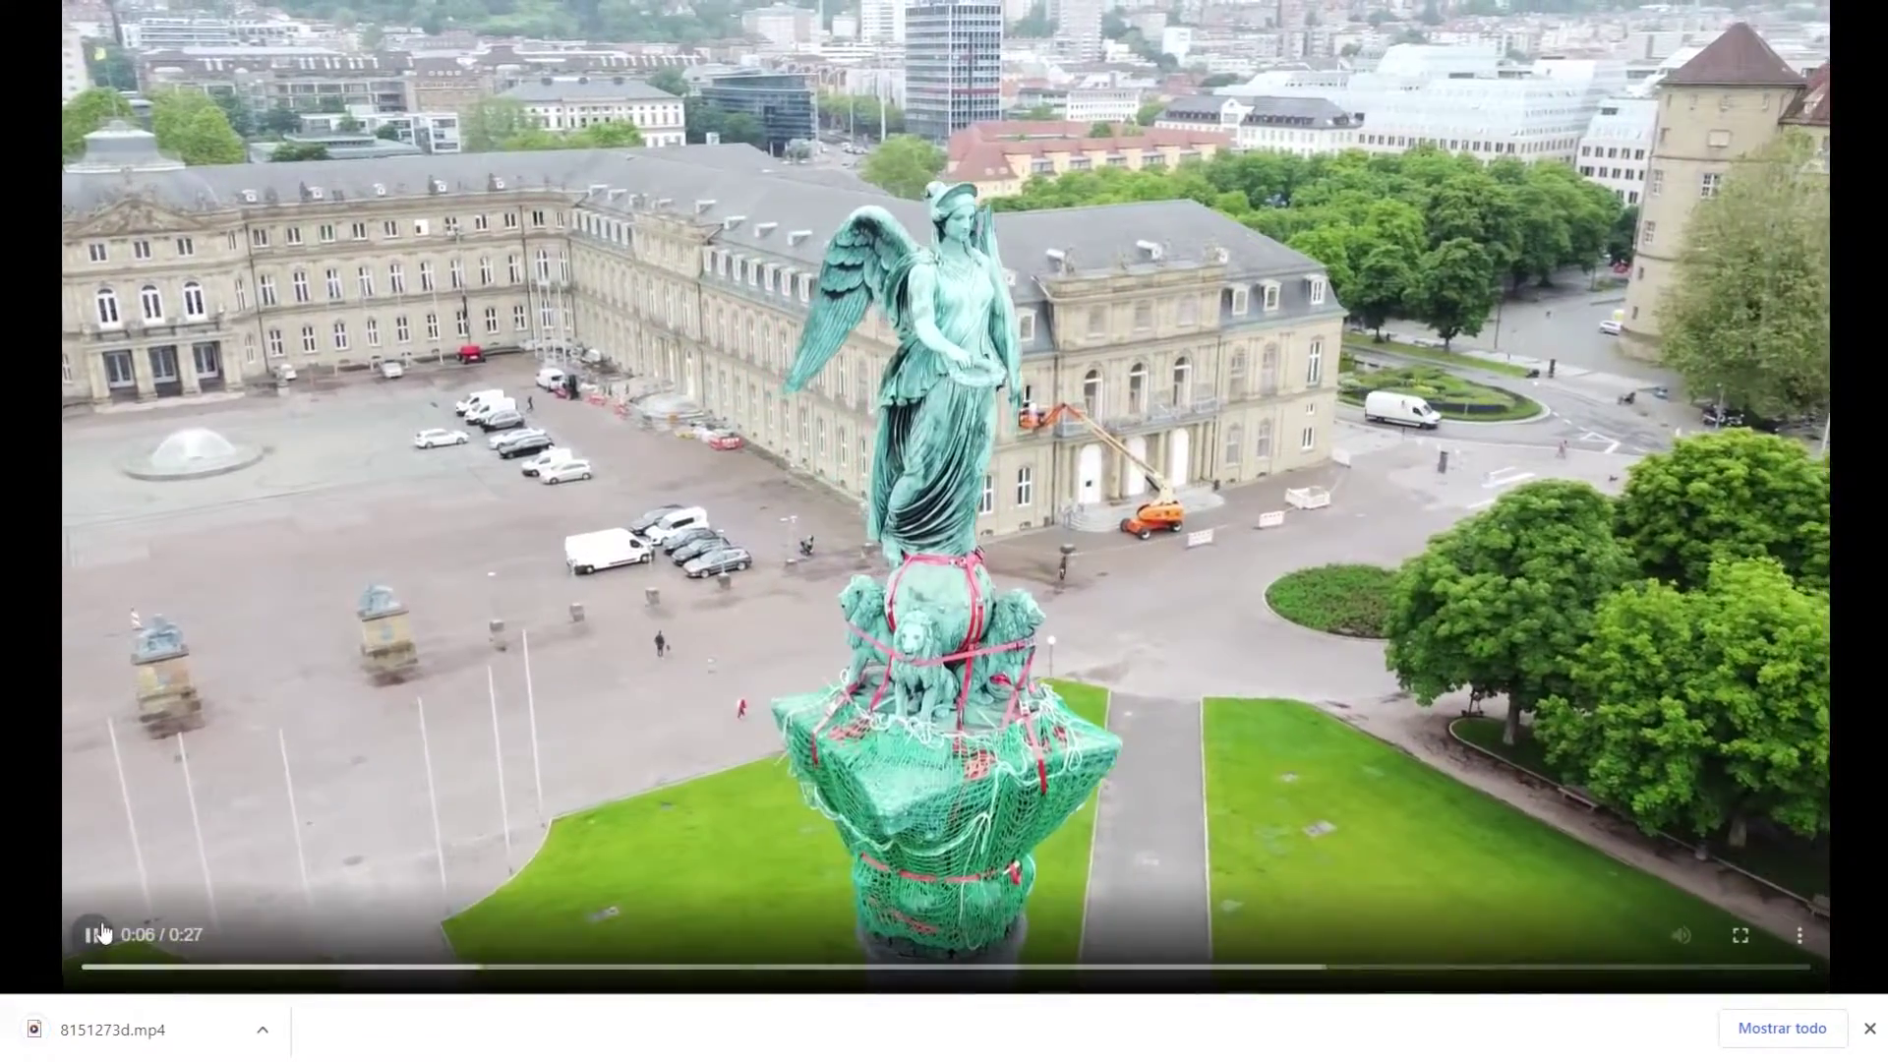
{"action": "left_click", "coordinate": [98, 938]}
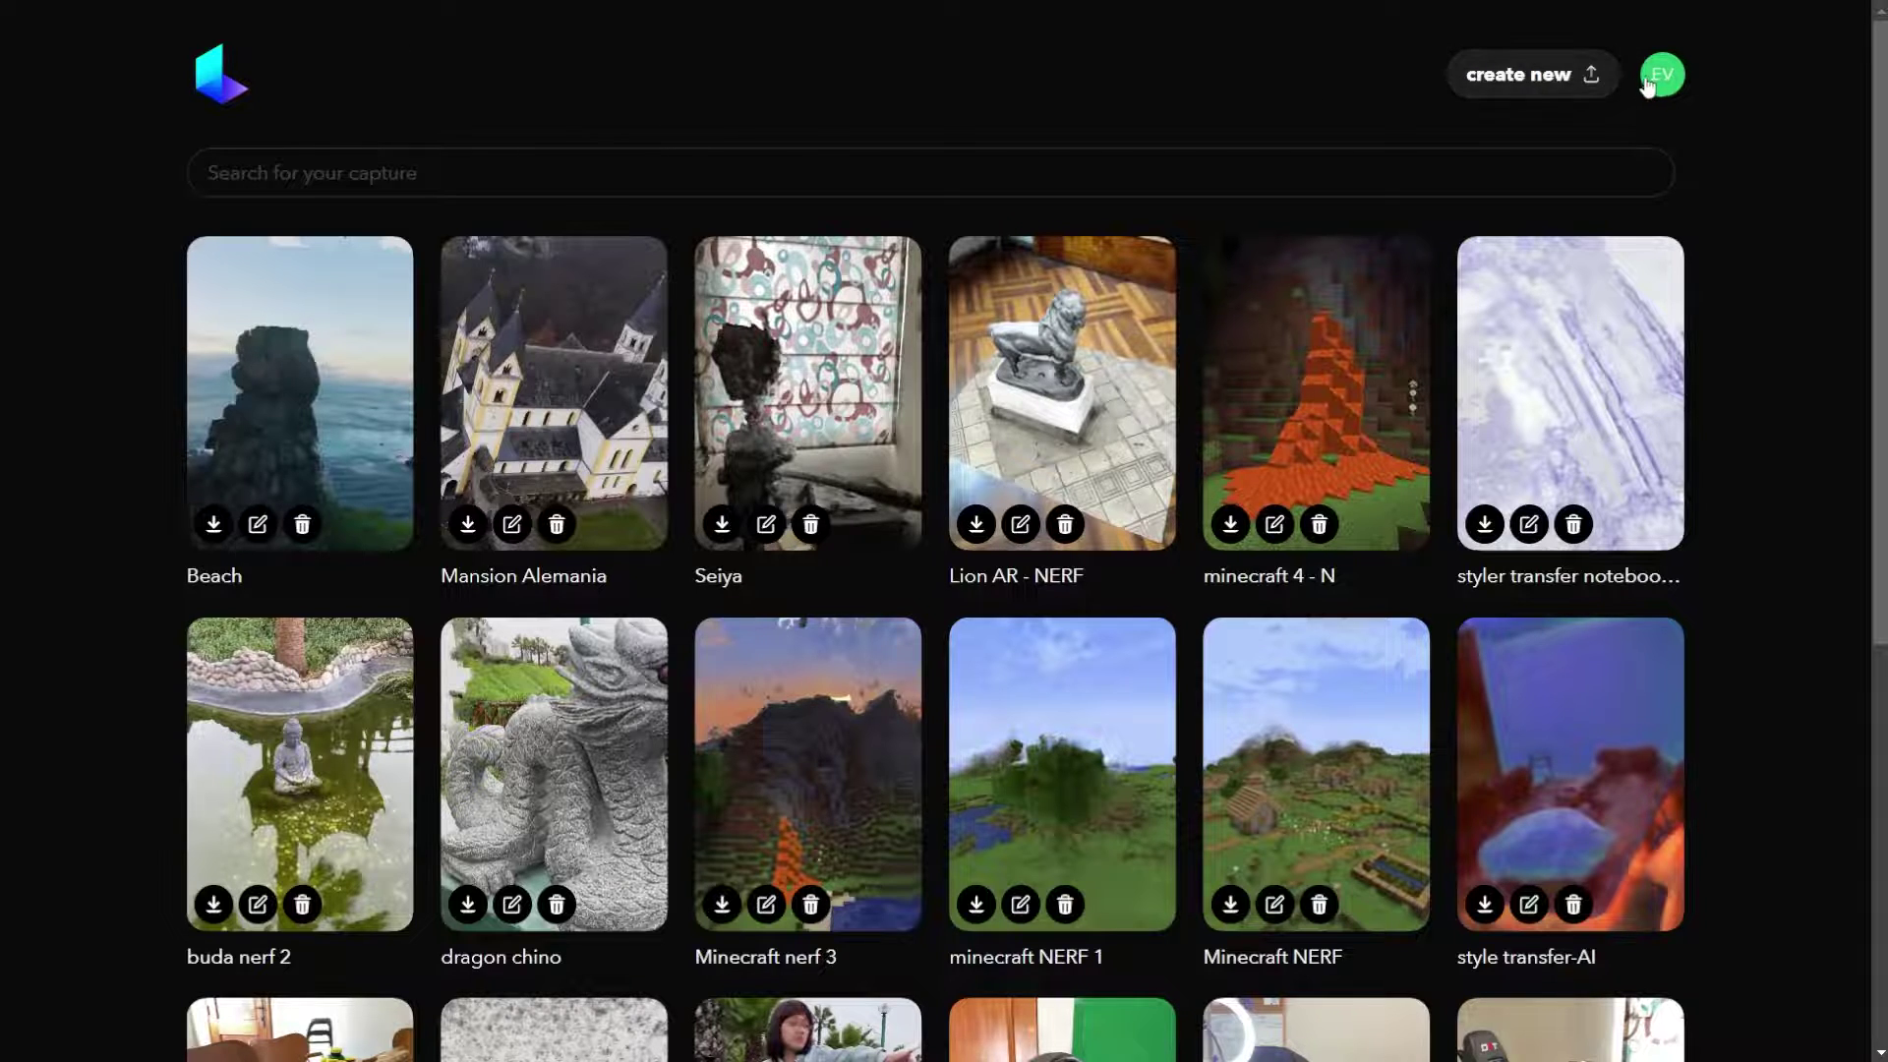
- Switch to the Luma captures page, start a new capture, and review the instructions for an images zip
{"action": "left_click", "coordinate": [1542, 72]}
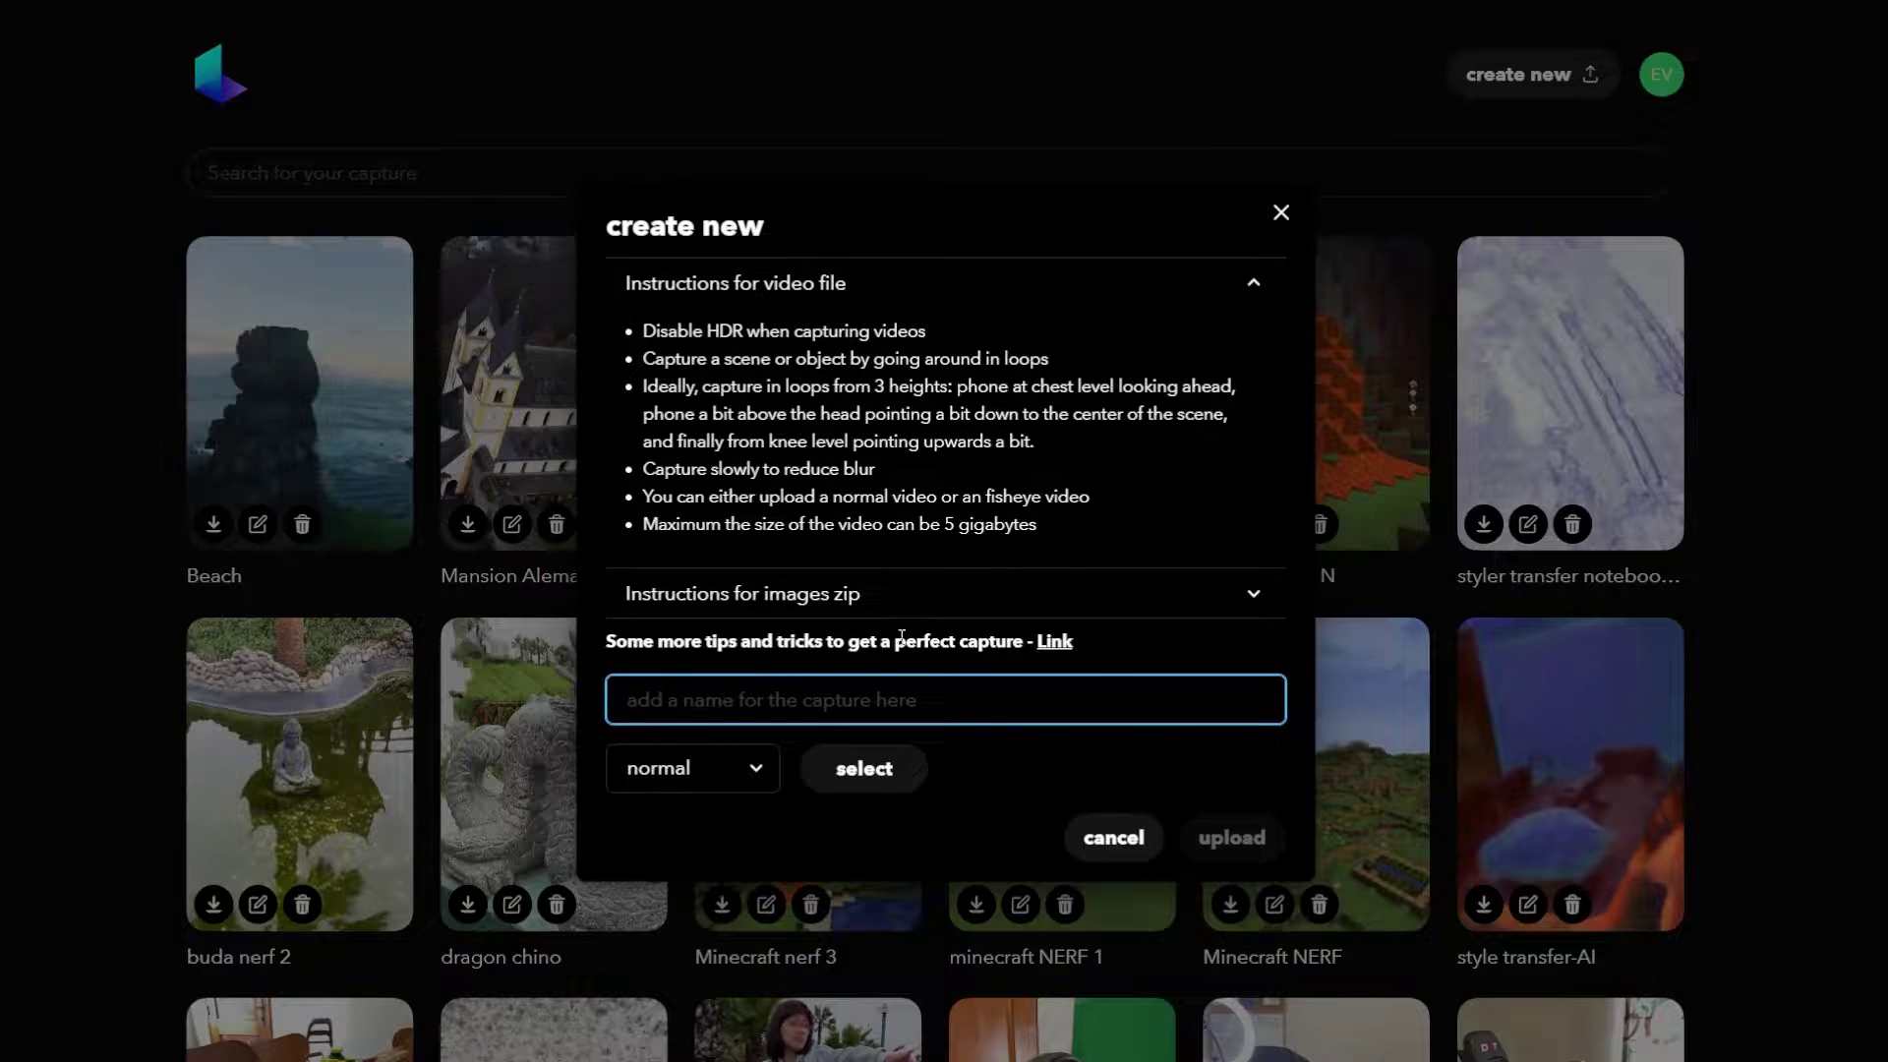
{"action": "left_click", "coordinate": [823, 600]}
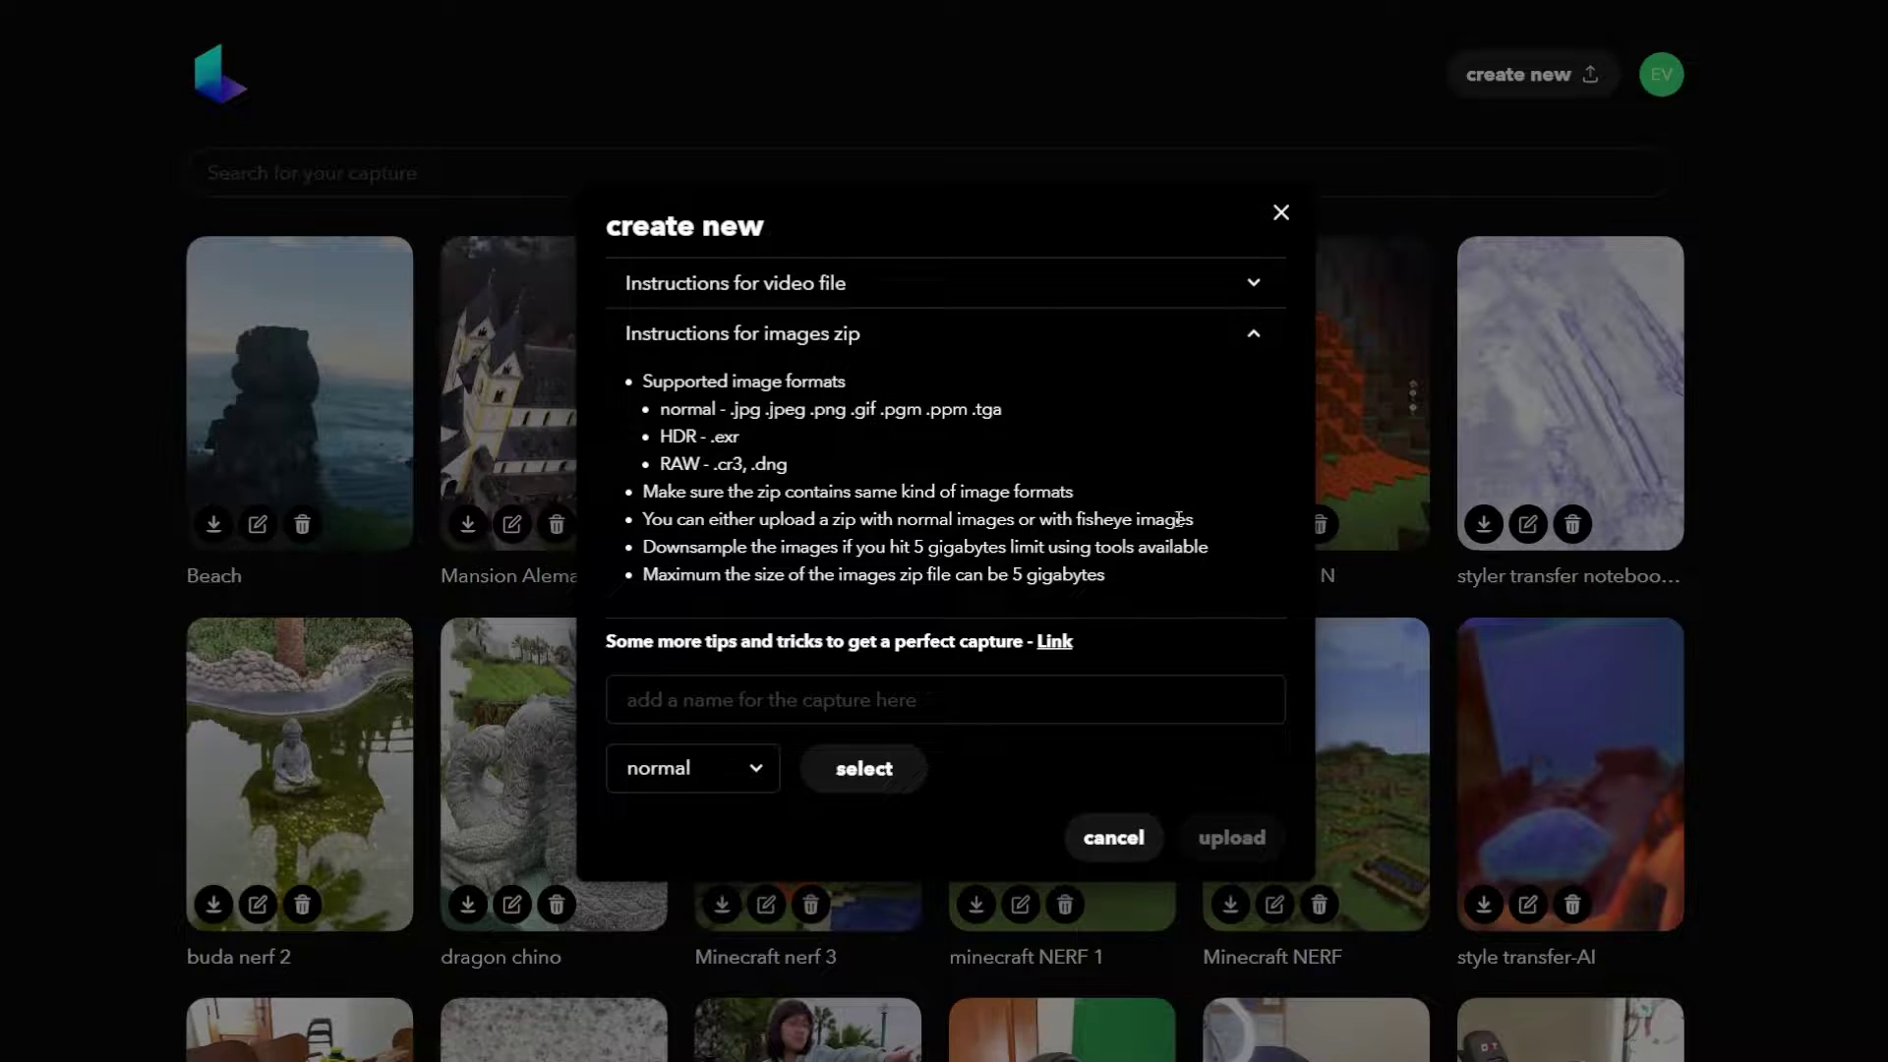
{"action": "left_click", "coordinate": [1109, 341]}
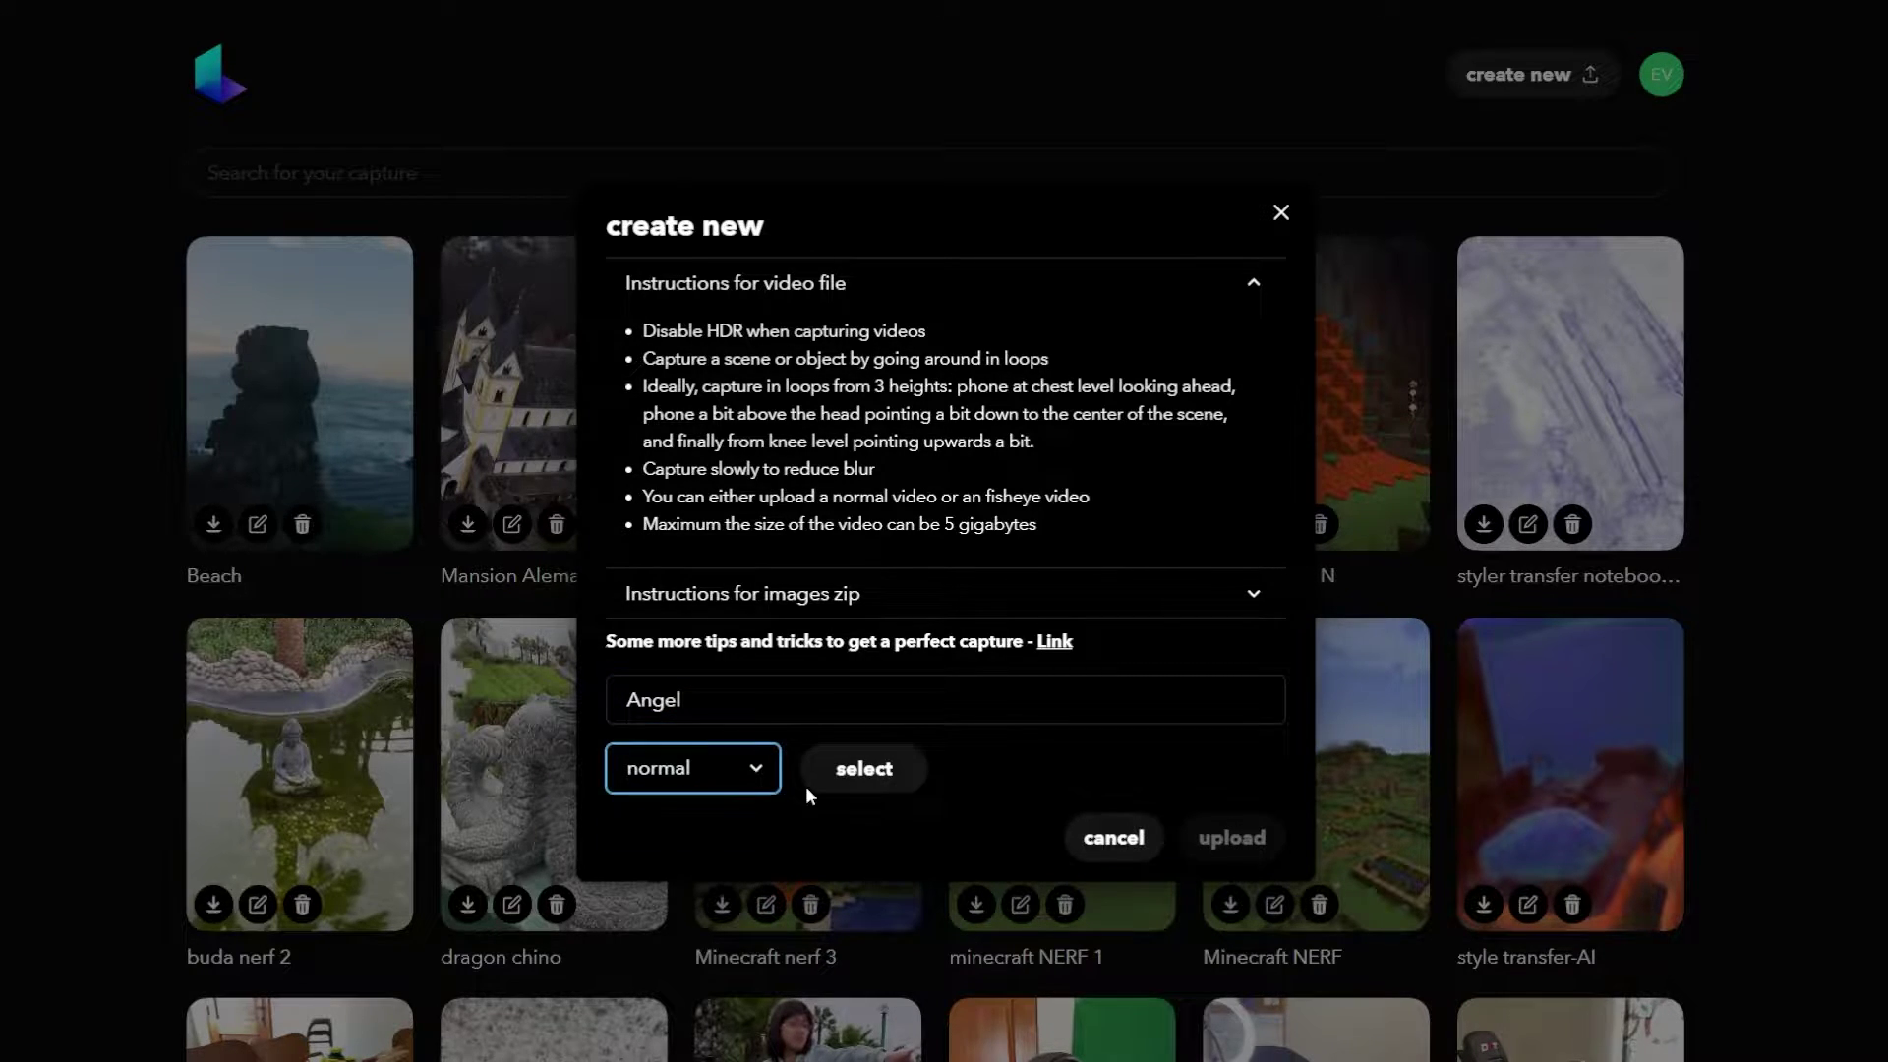
- Name the new capture Angel, attach angel.mp4 as a normal video, and upload it
{"action": "left_click", "coordinate": [865, 768]}
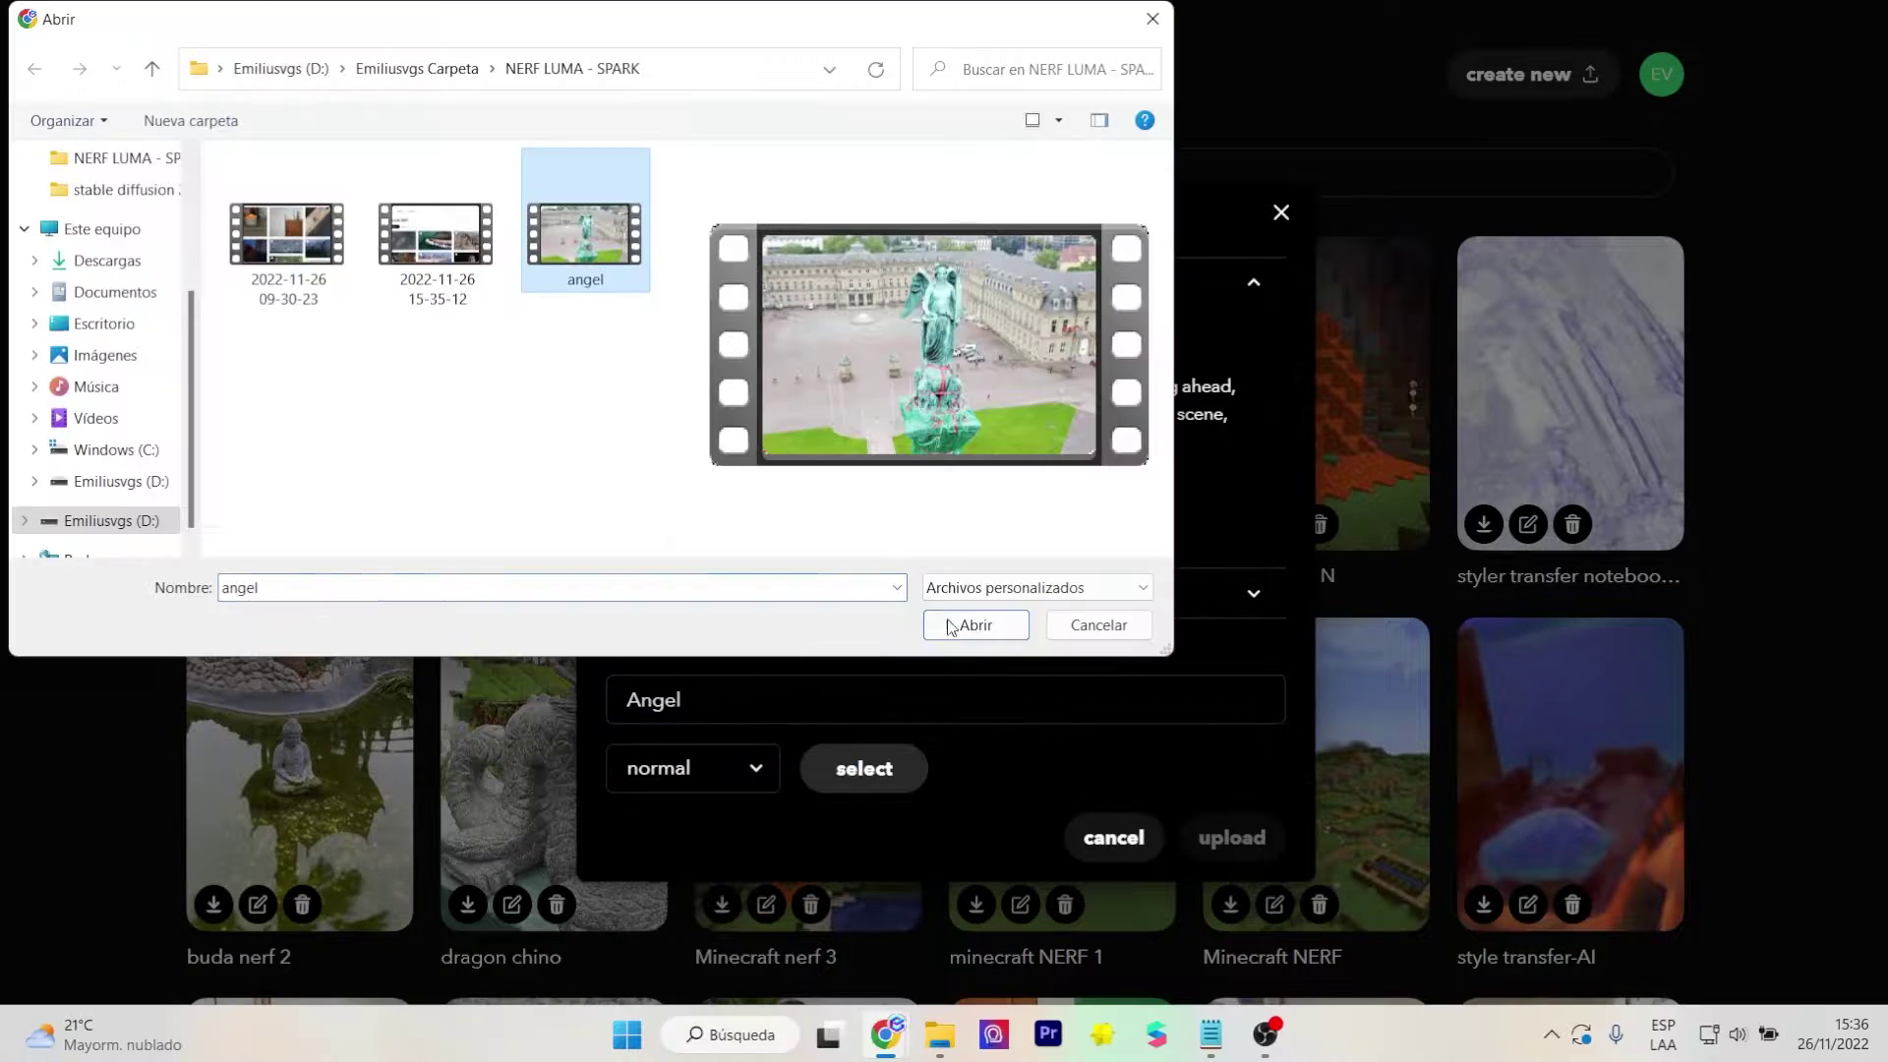
{"action": "left_click", "coordinate": [959, 624]}
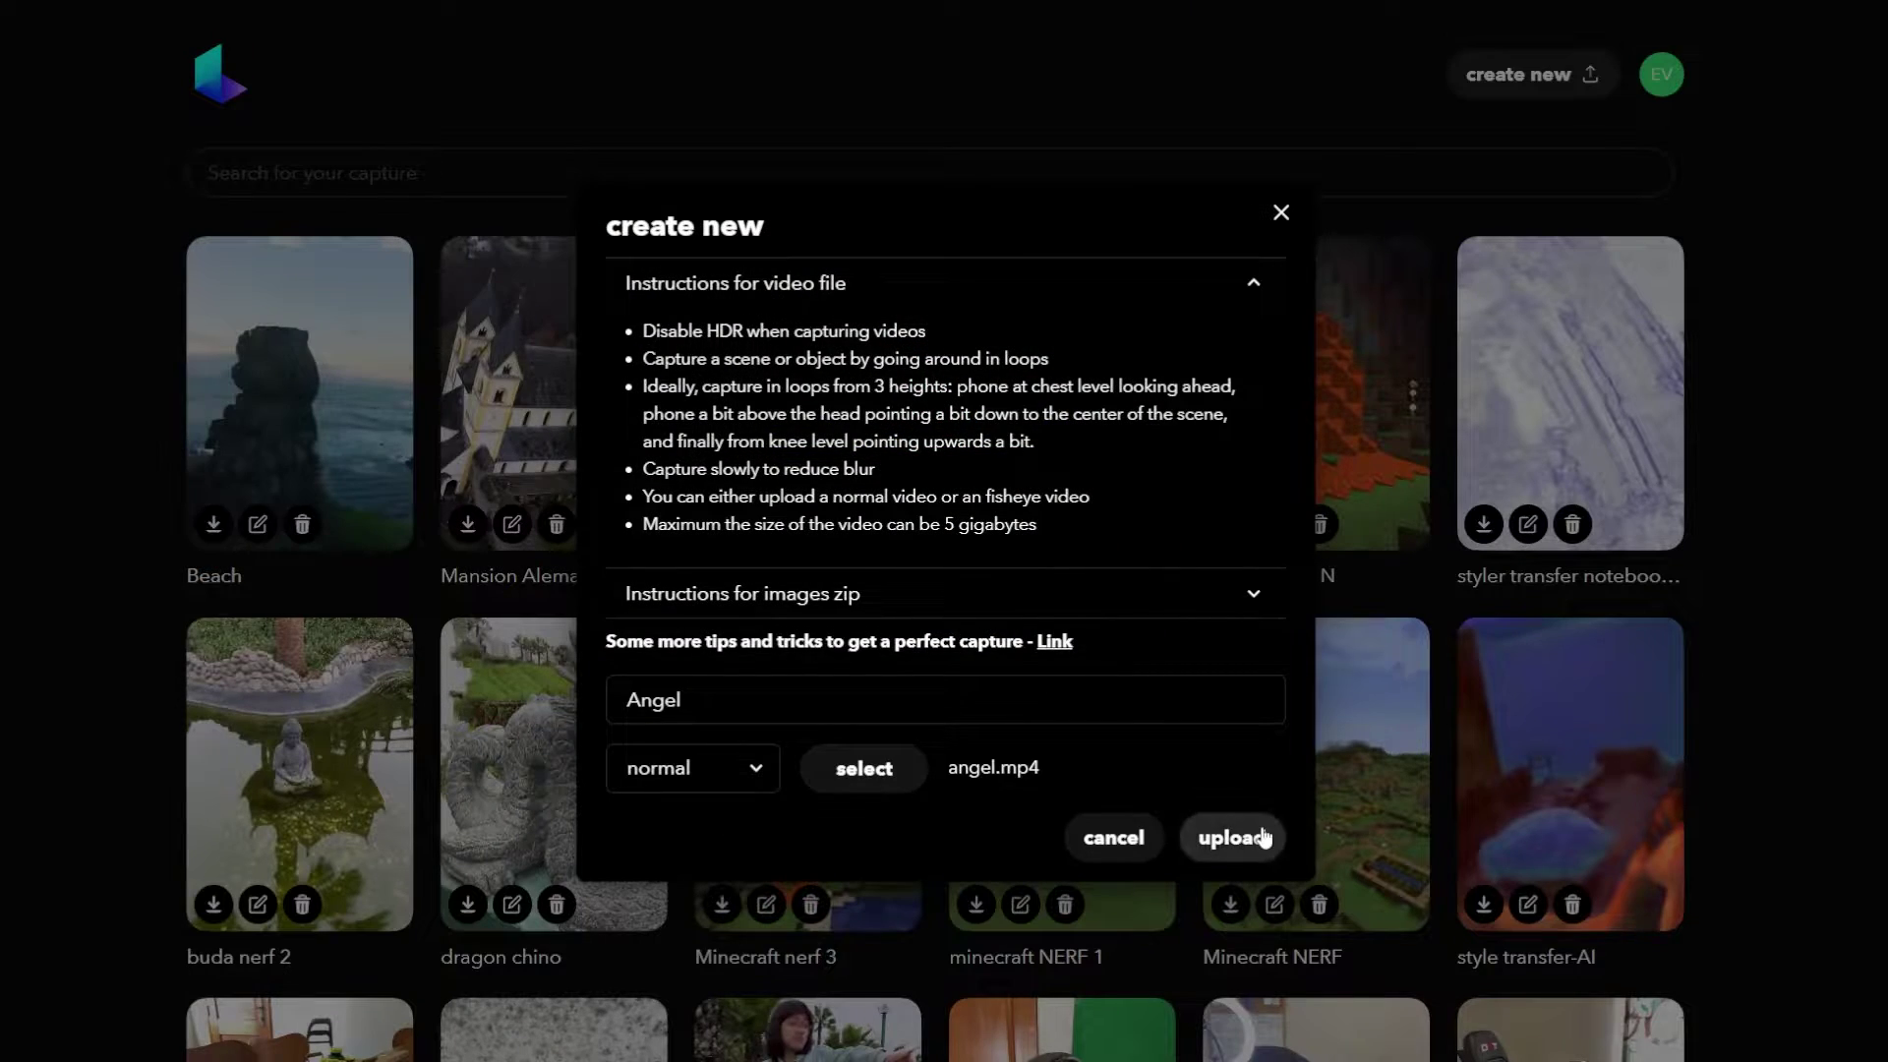
{"action": "left_click", "coordinate": [1263, 837]}
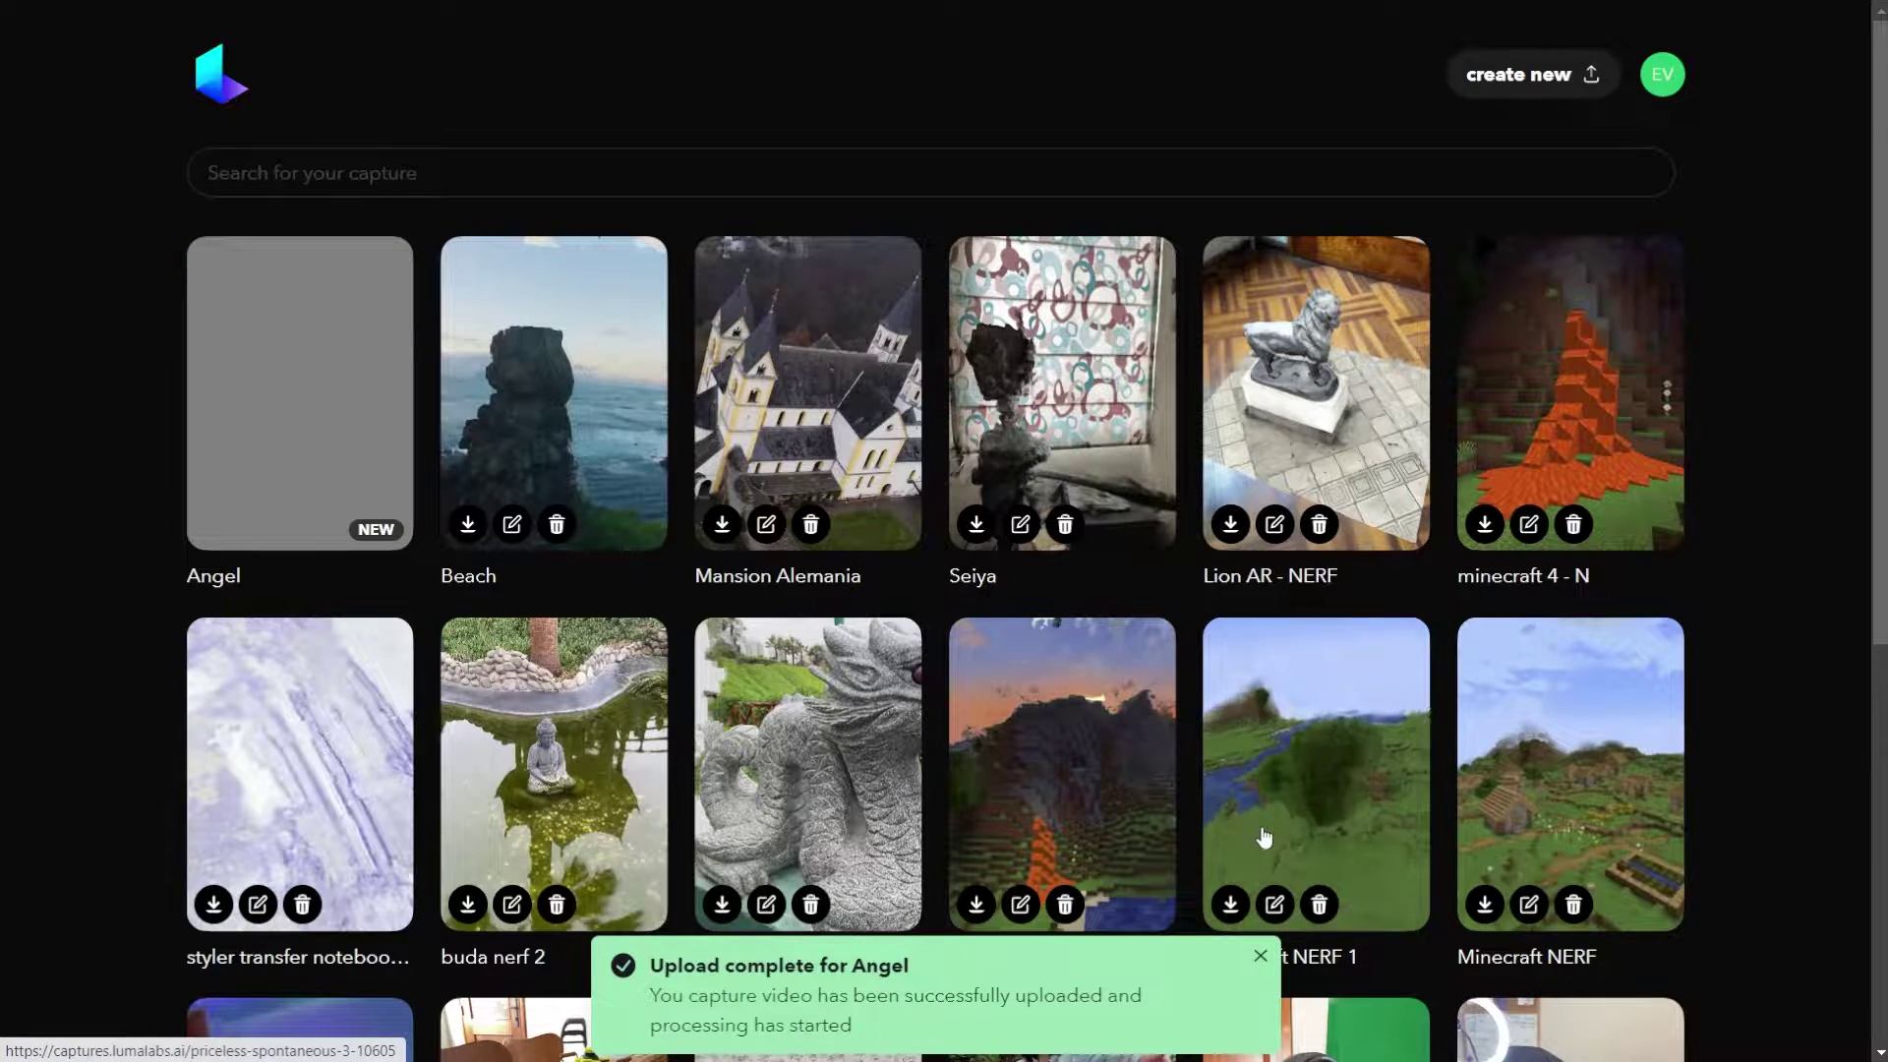
{"action": "left_click", "coordinate": [1259, 955]}
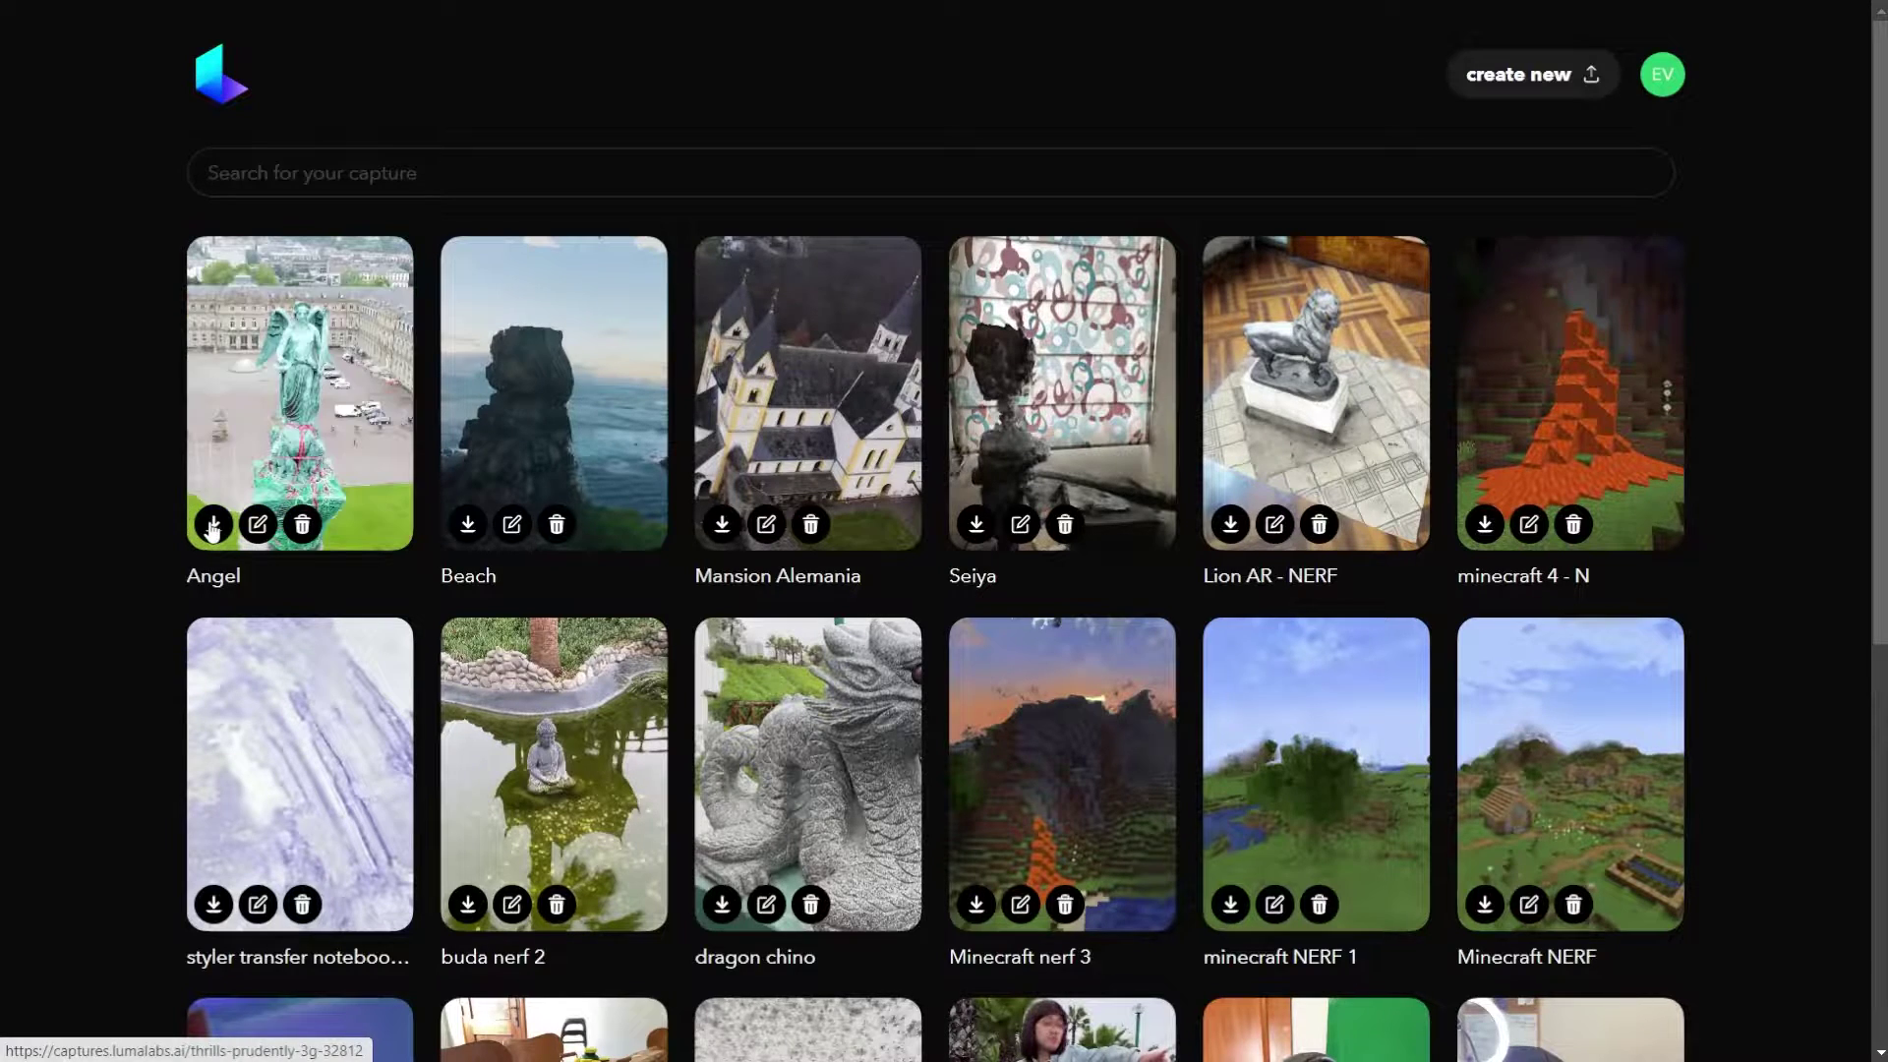
- Download the Angel capture as a GLB (medium poly) object
{"action": "left_click", "coordinate": [213, 524]}
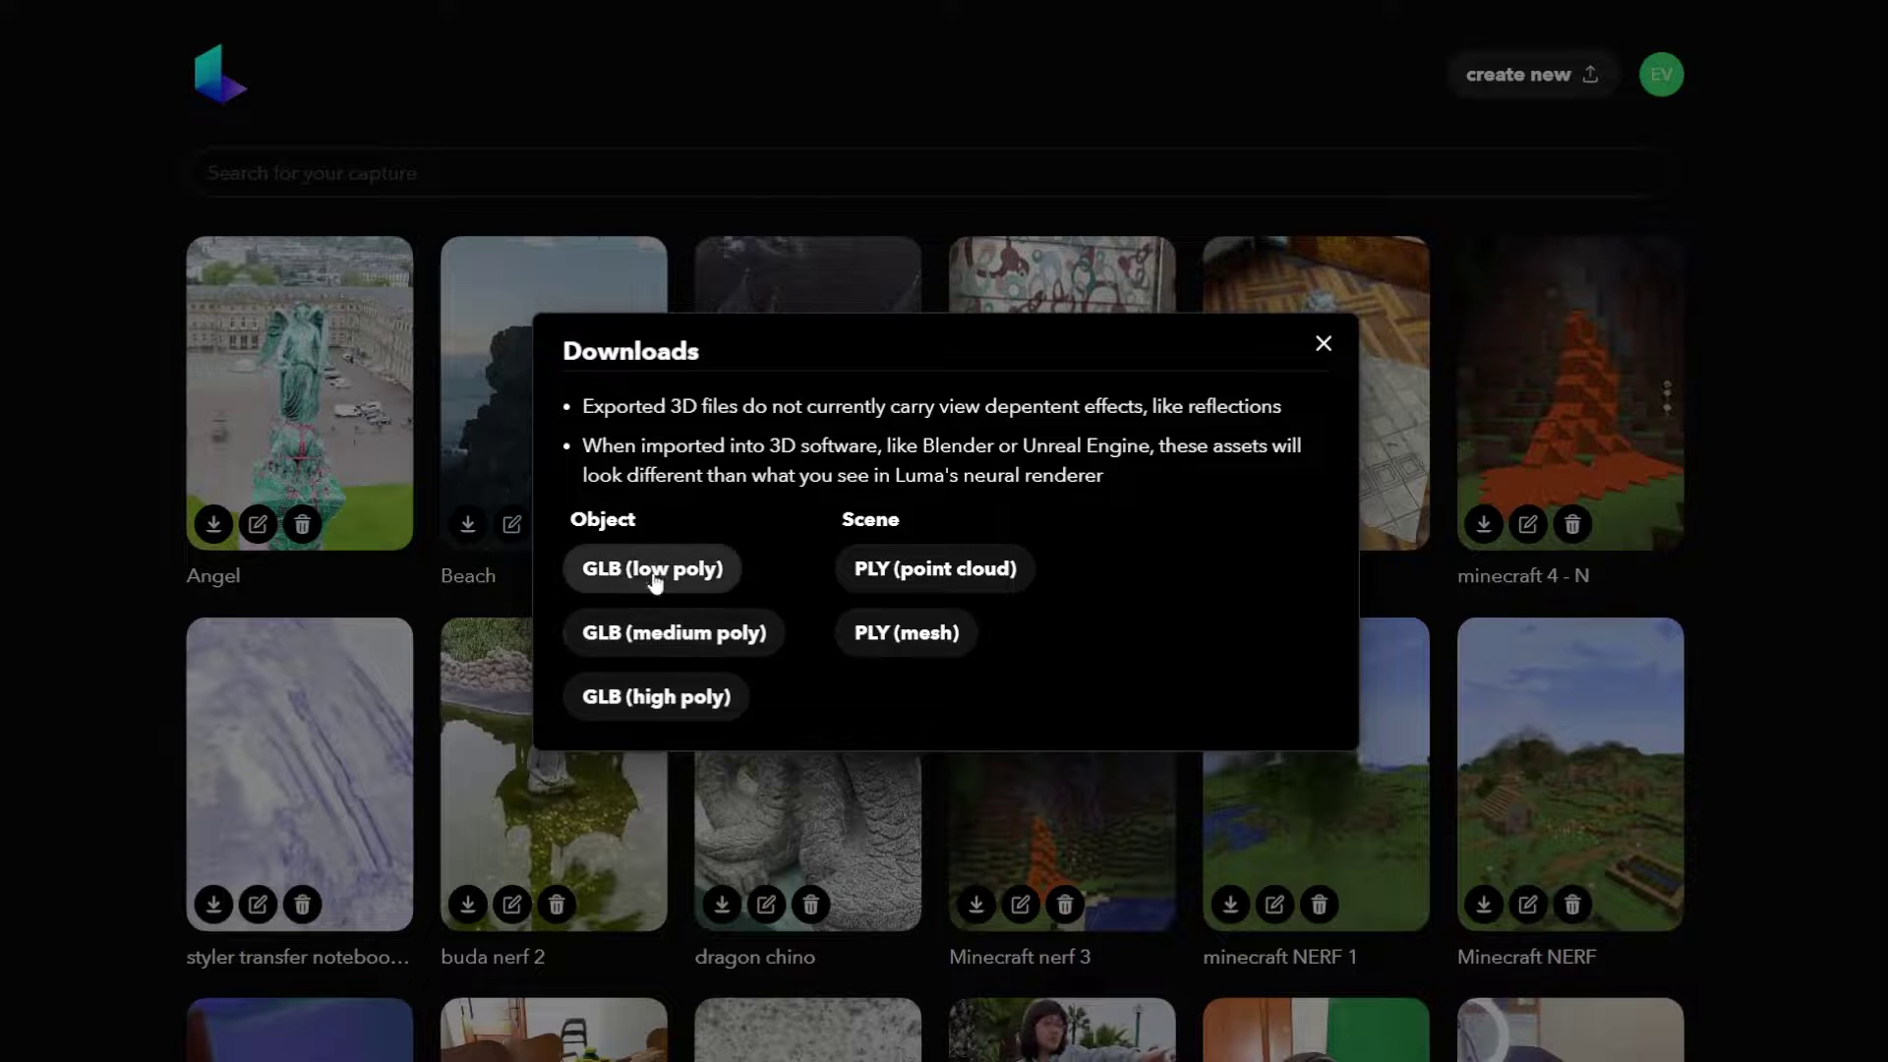
{"action": "left_click", "coordinate": [695, 639]}
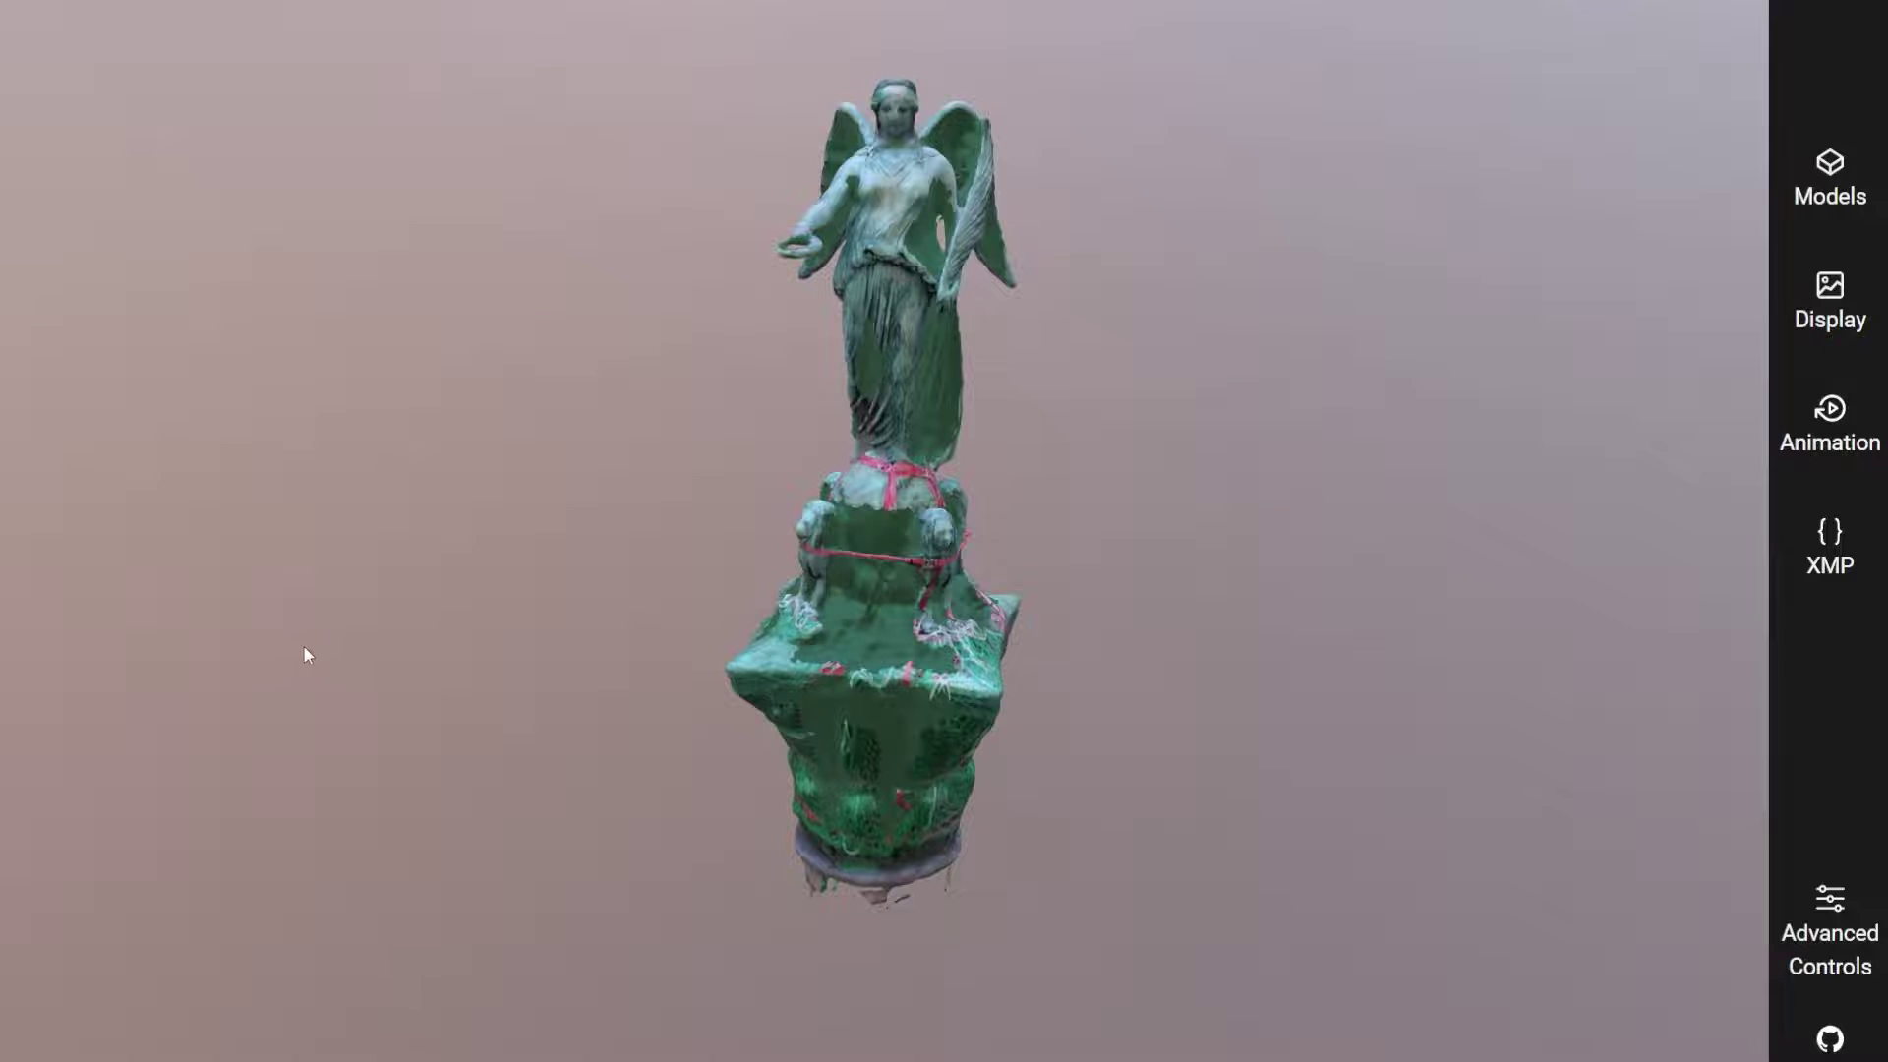
- Examine the angel statue model from several angles in the web 3D model viewer
{"action": "left_click_drag", "start_coordinate": [303, 645], "coordinate": [607, 662]}
{"action": "left_click_drag", "start_coordinate": [315, 851], "coordinate": [687, 784]}
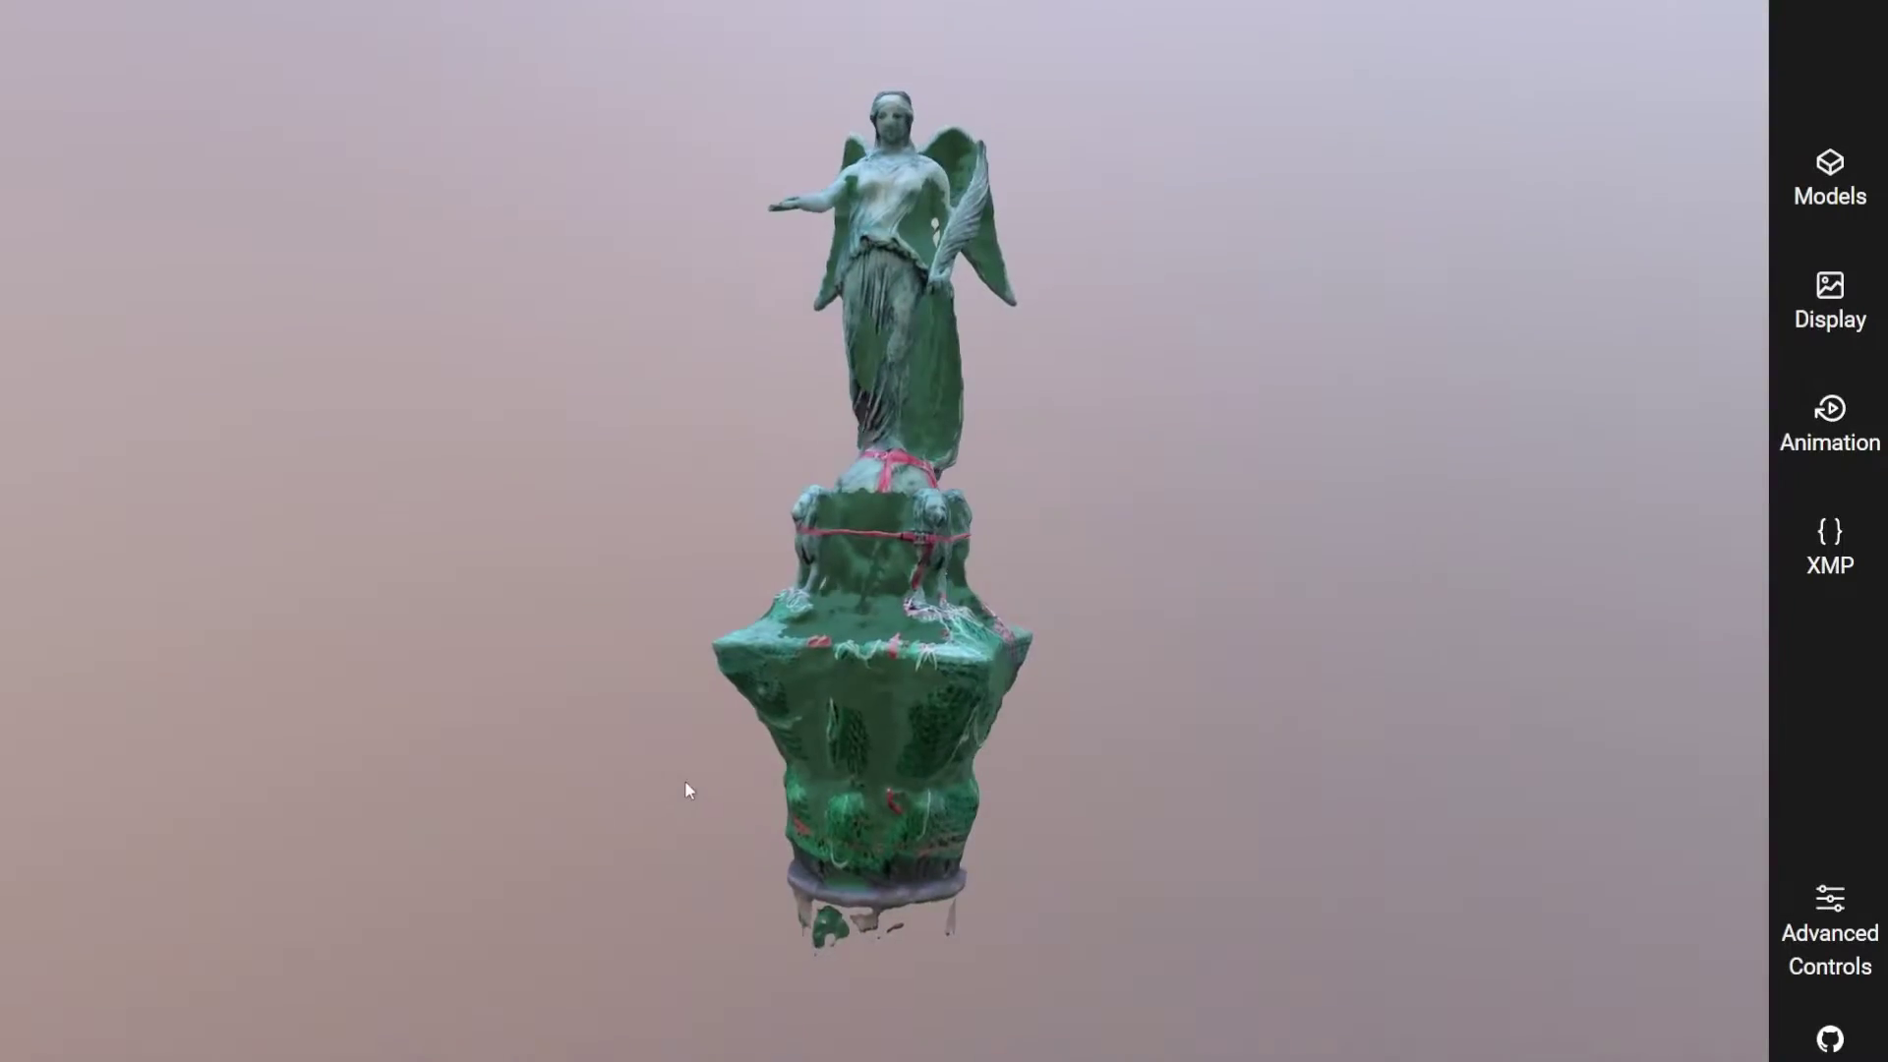
{"action": "left_click_drag", "start_coordinate": [909, 788], "coordinate": [763, 783]}
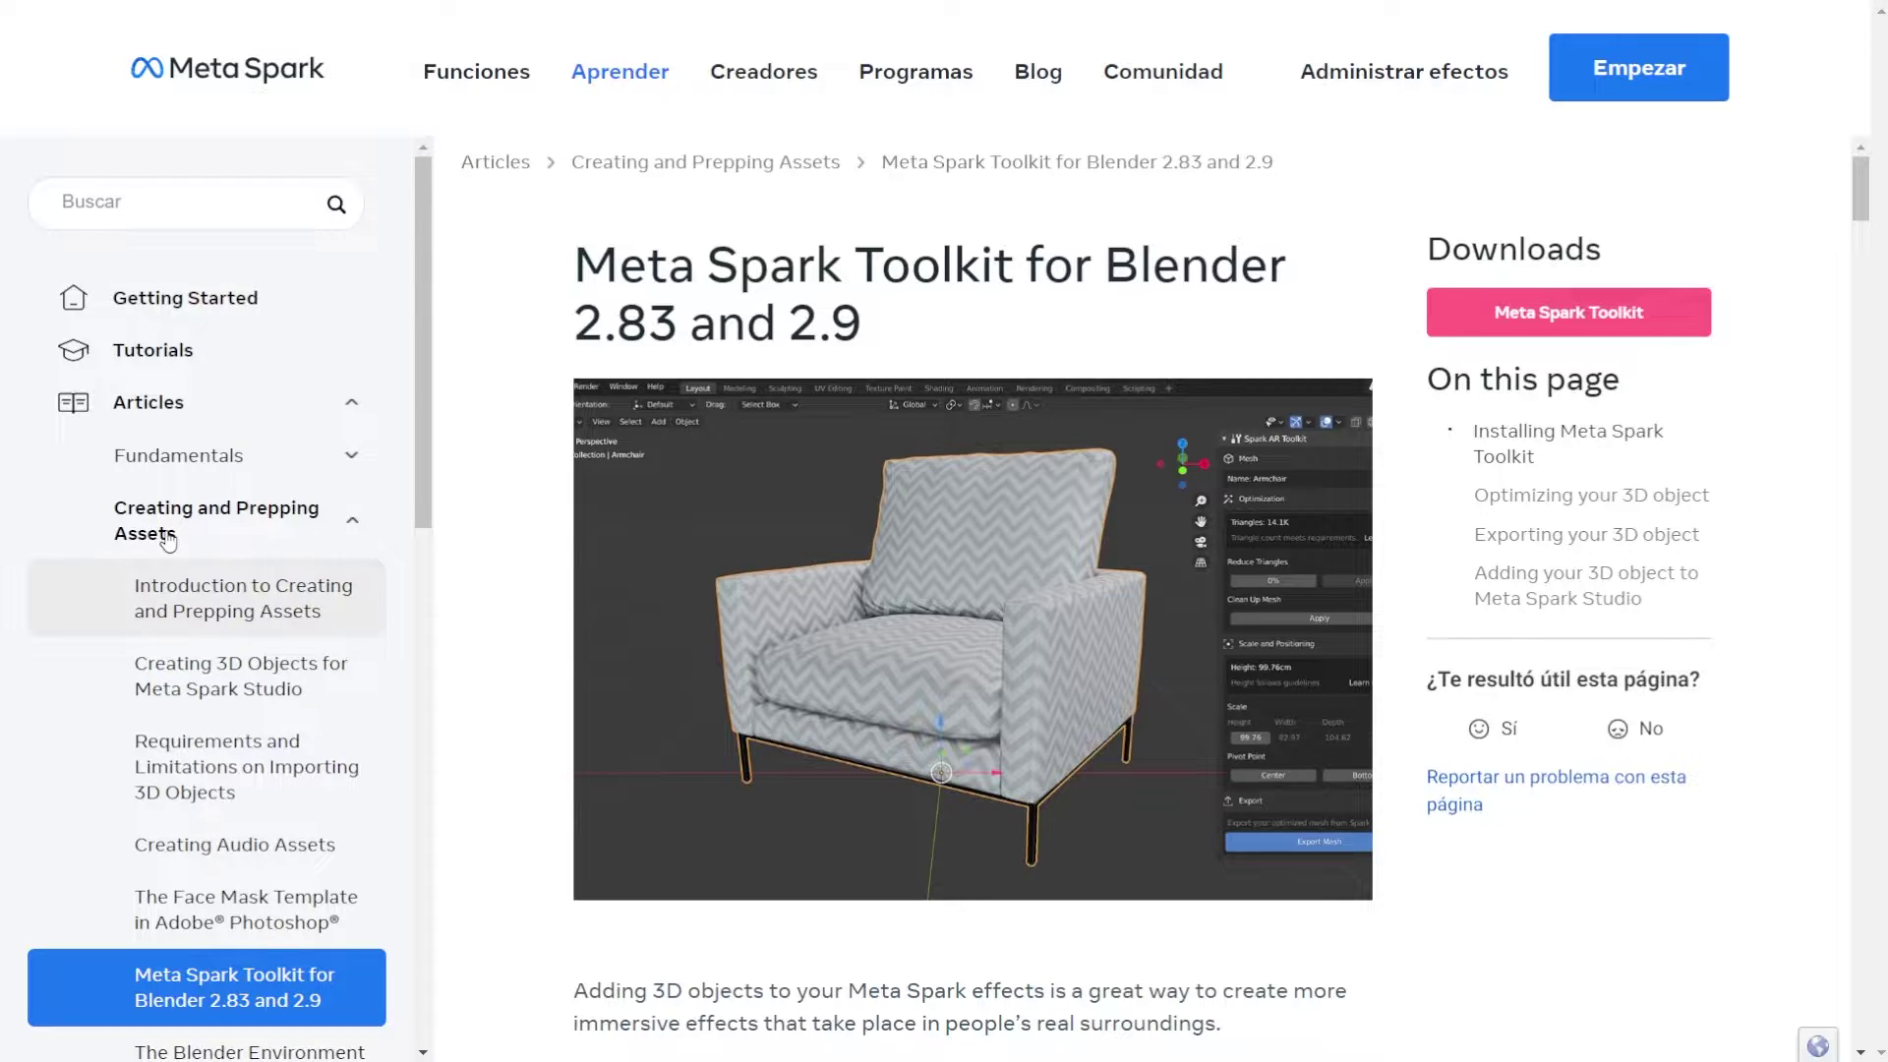
- Switch to the Meta Spark documentation and read the Meta Spark Toolkit for Blender 2.83 and 2.9 article
{"action": "scroll", "coordinate": [538, 283], "scroll_direction": "down", "scroll_amount": 2}
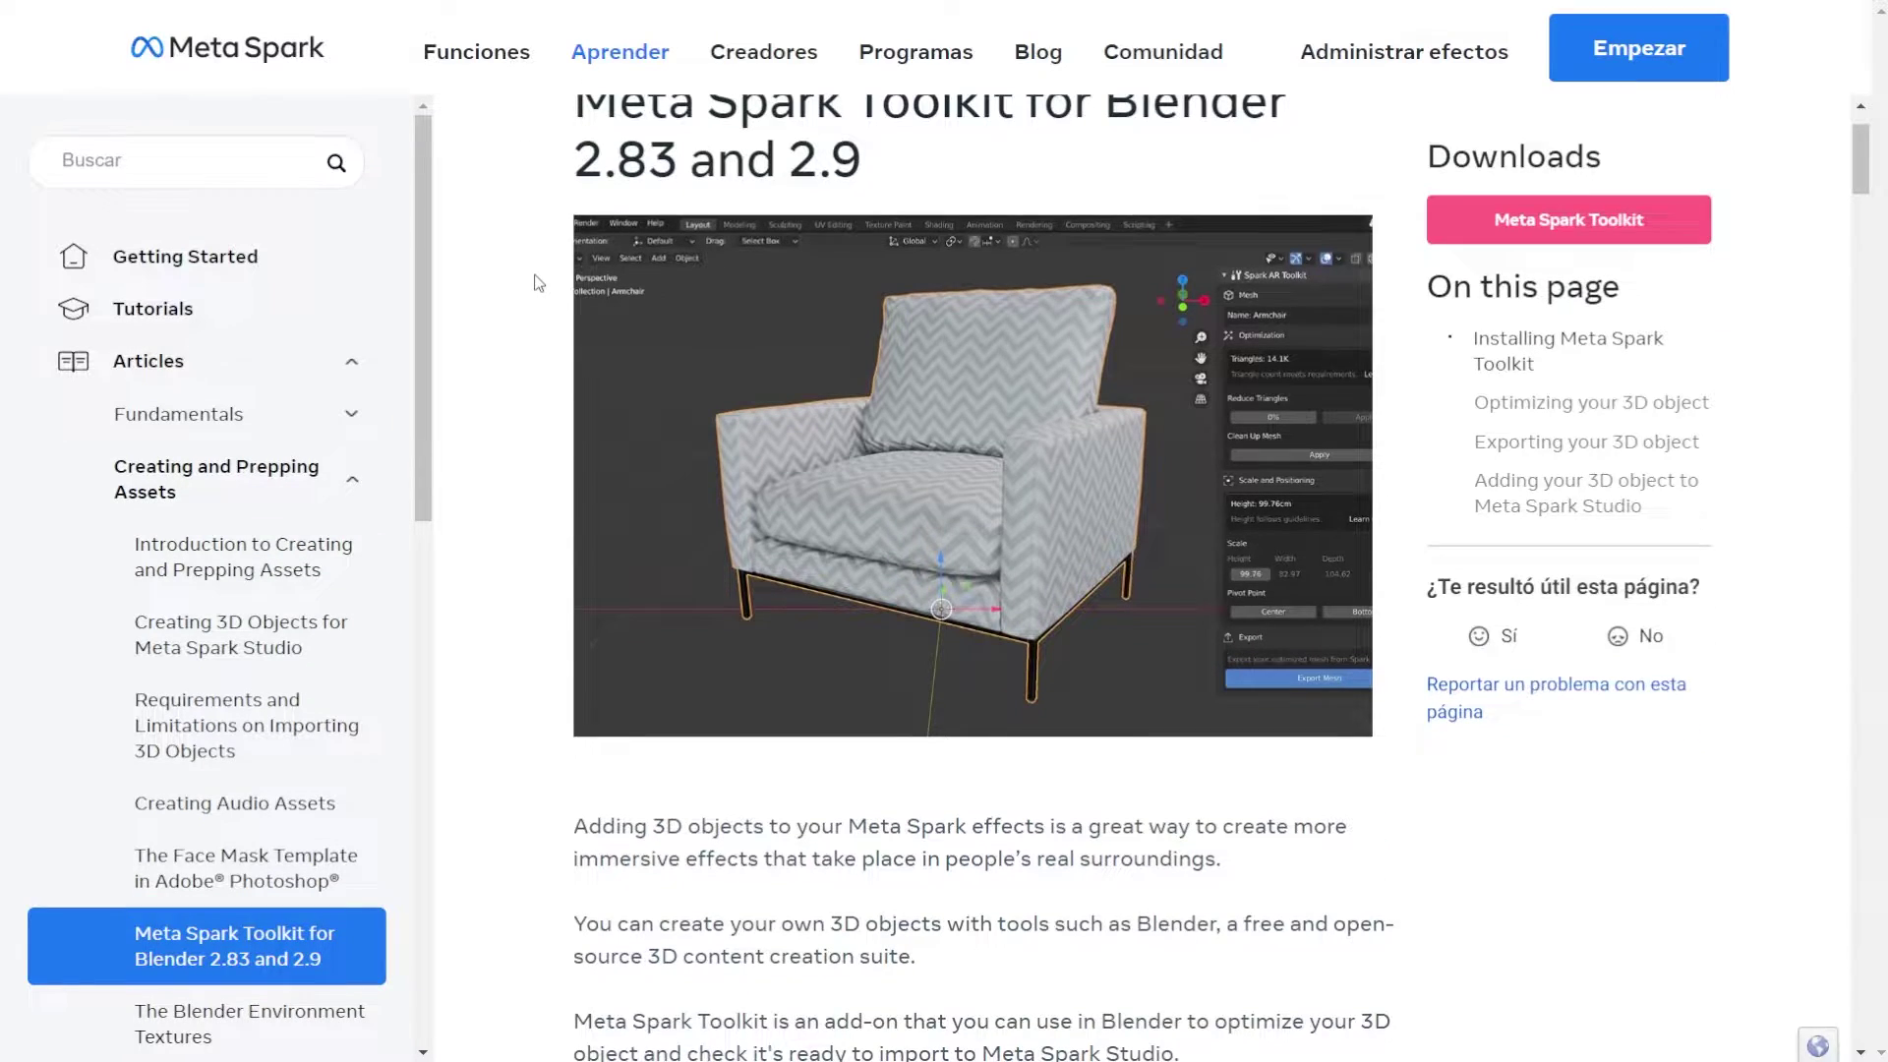
{"action": "scroll", "coordinate": [539, 283], "scroll_direction": "down", "scroll_amount": 6}
{"action": "scroll", "coordinate": [539, 290], "scroll_direction": "up", "scroll_amount": 6}
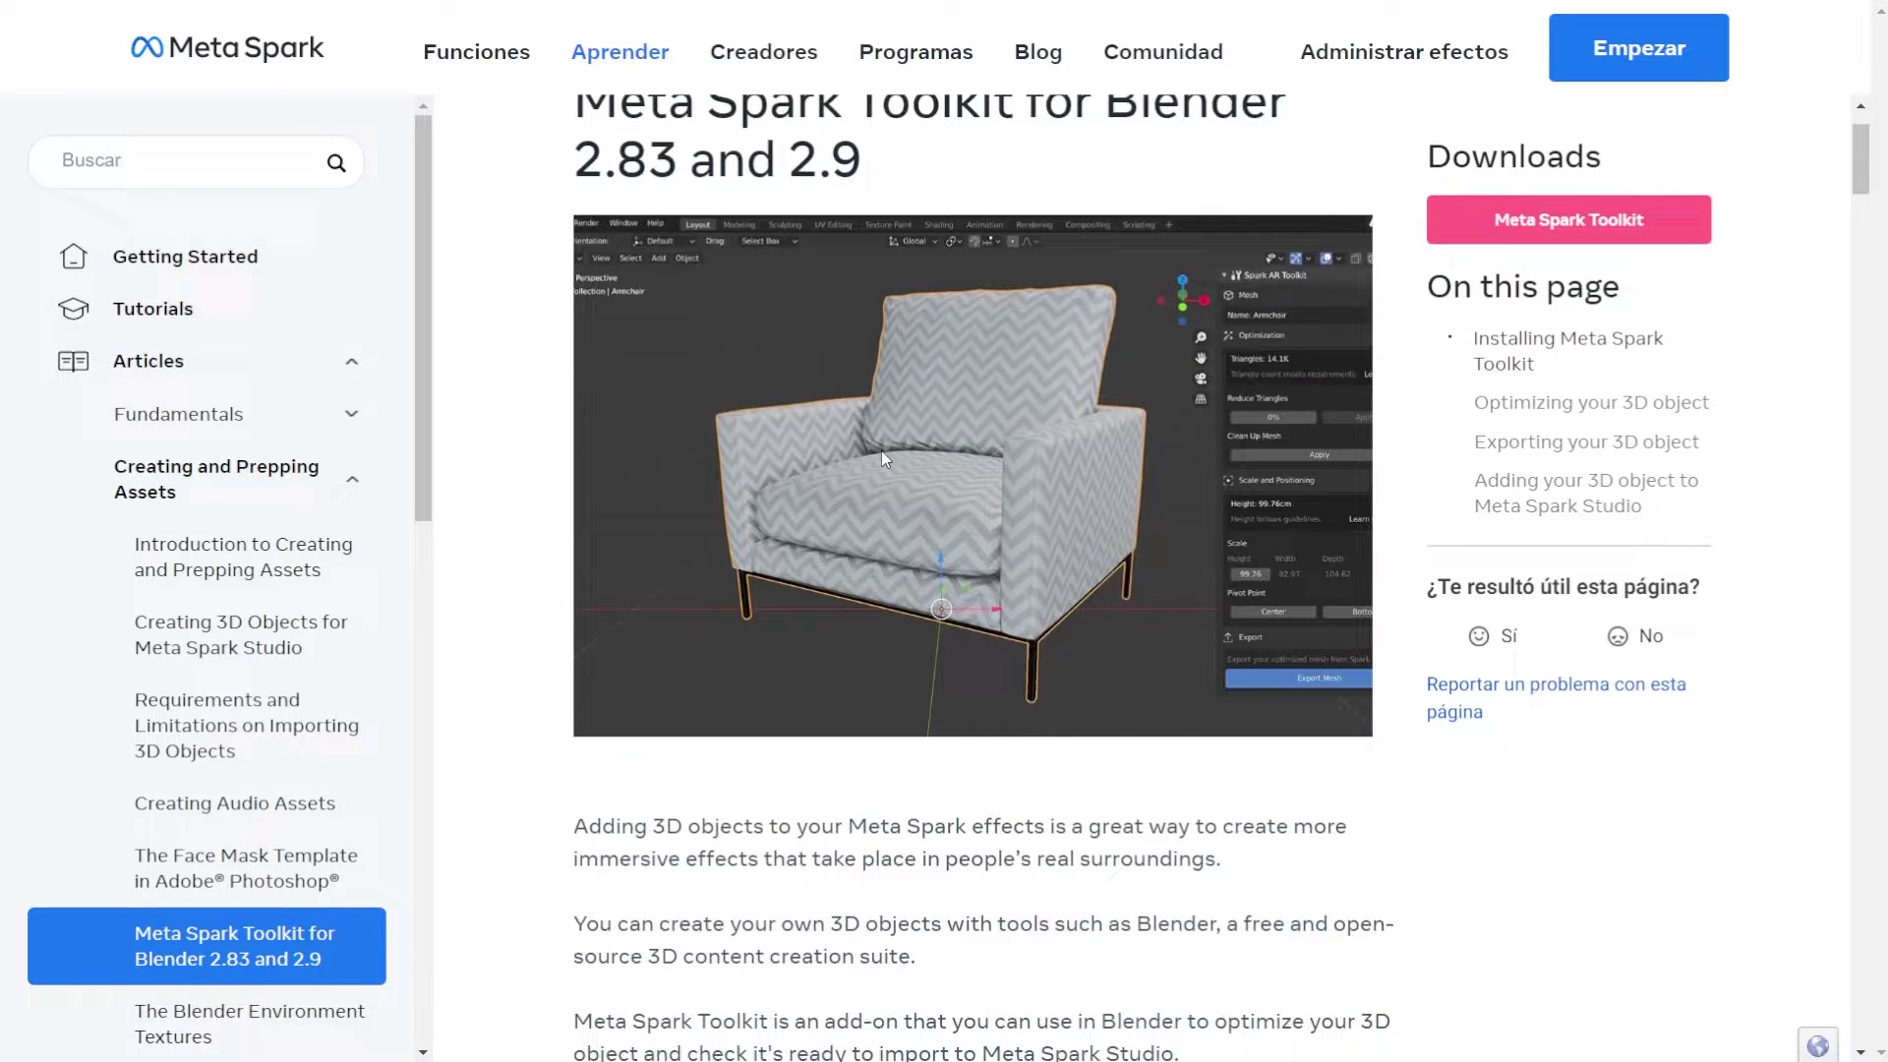
- Download the Meta Spark Toolkit zip and read the instructions for installing it in Blender
{"action": "left_click", "coordinate": [1551, 220]}
{"action": "scroll", "coordinate": [1377, 433], "scroll_direction": "down", "scroll_amount": 12}
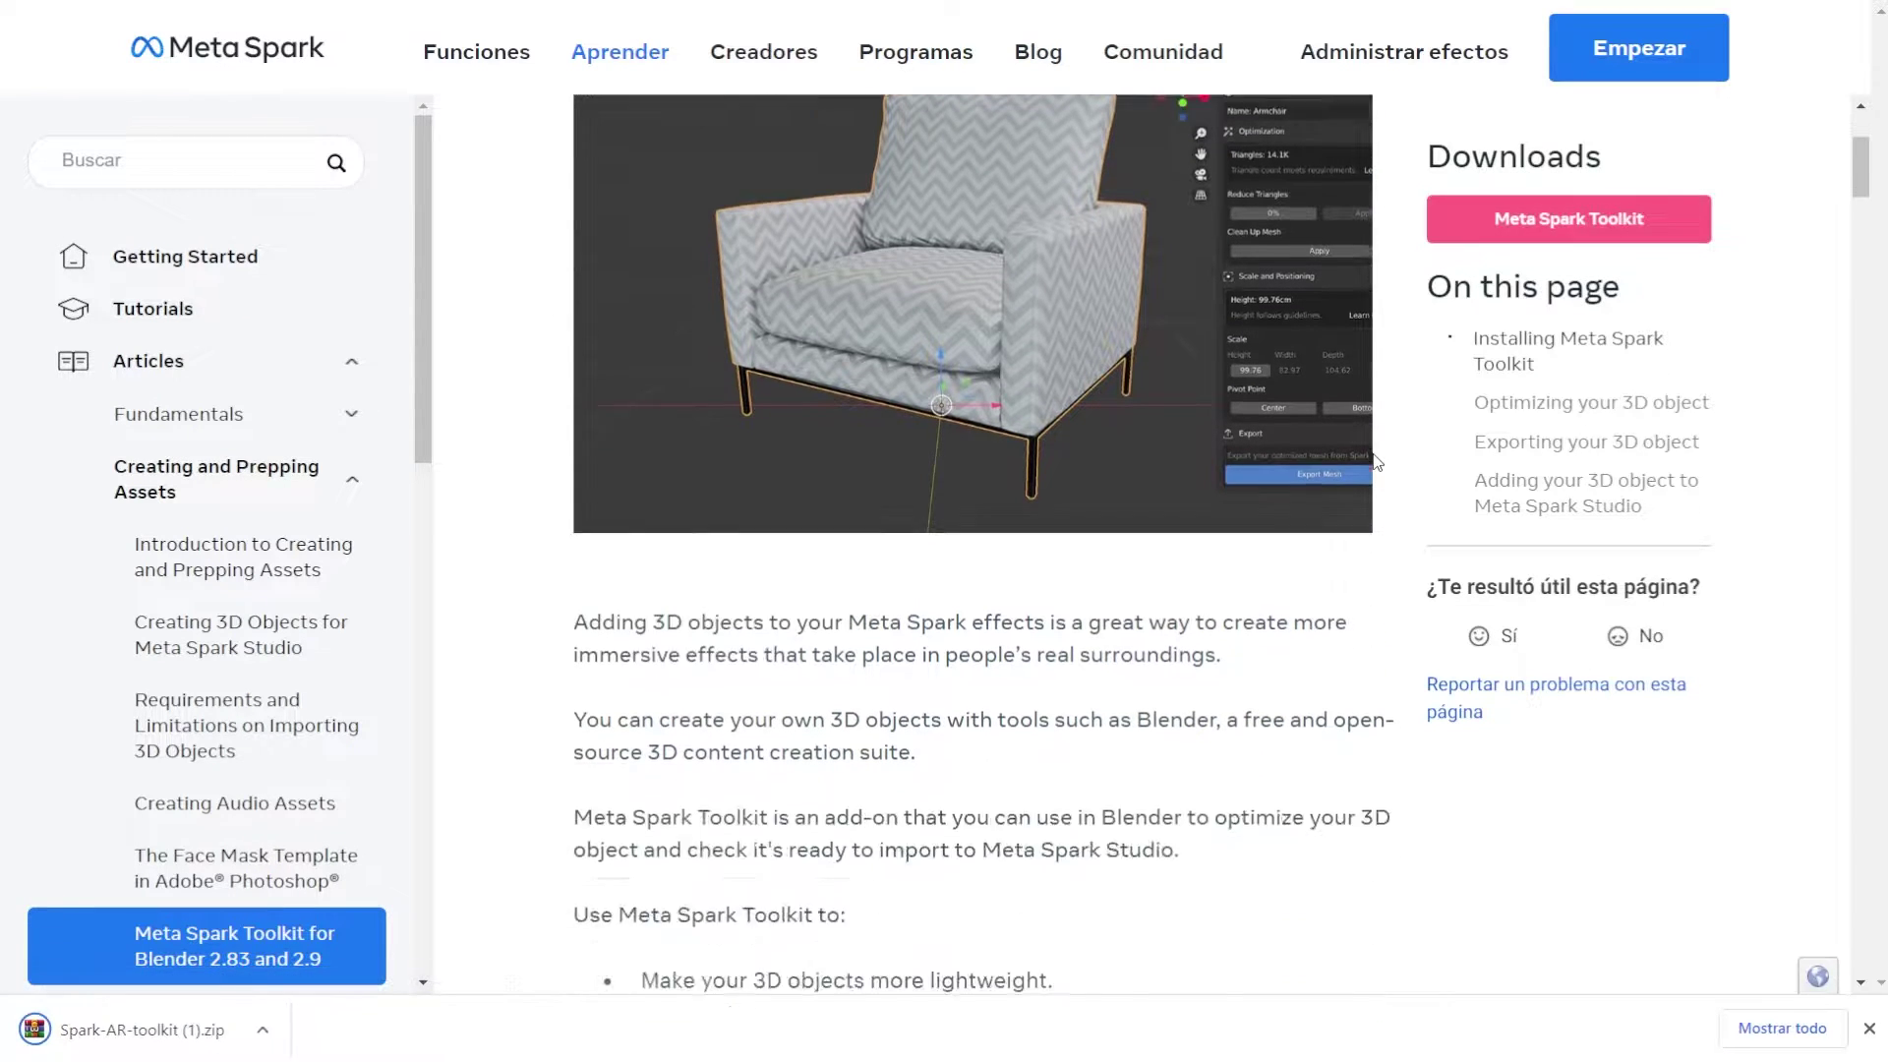
{"action": "scroll", "coordinate": [1363, 458], "scroll_direction": "down", "scroll_amount": 7}
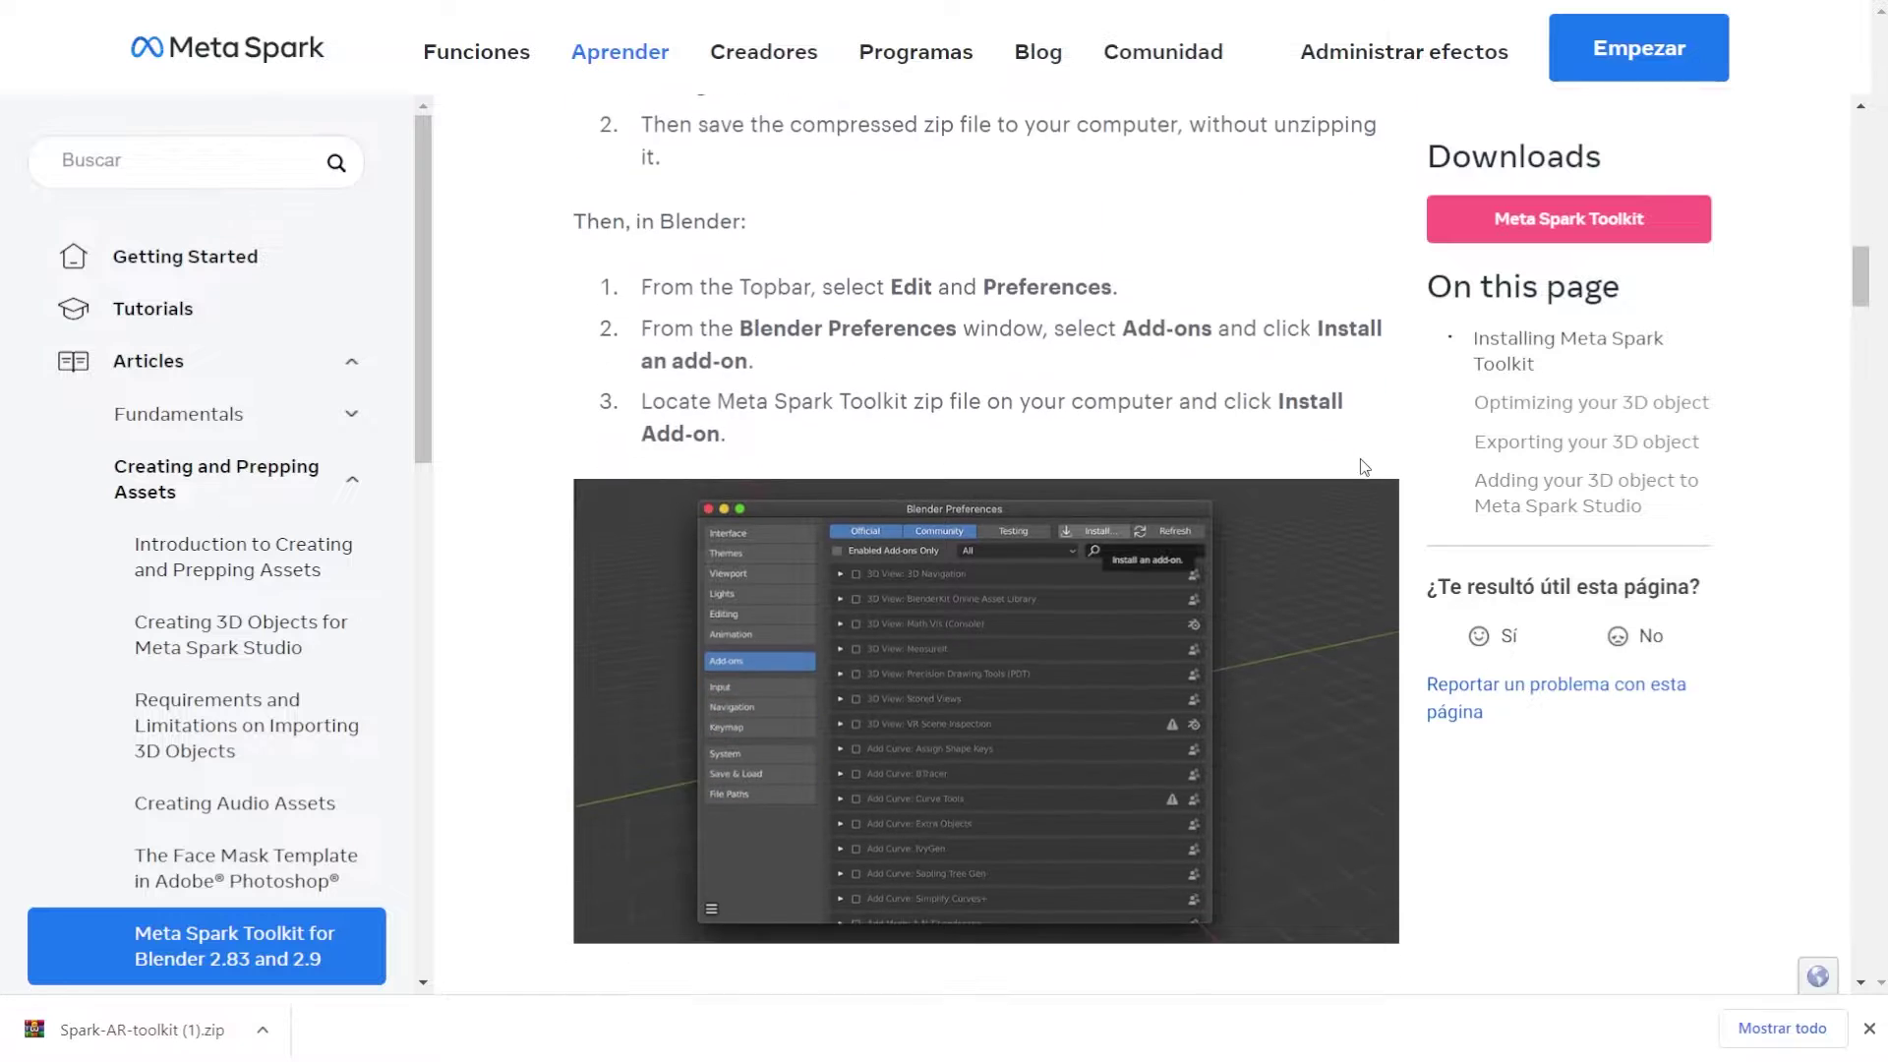
{"action": "scroll", "coordinate": [1363, 466], "scroll_direction": "down", "scroll_amount": 5}
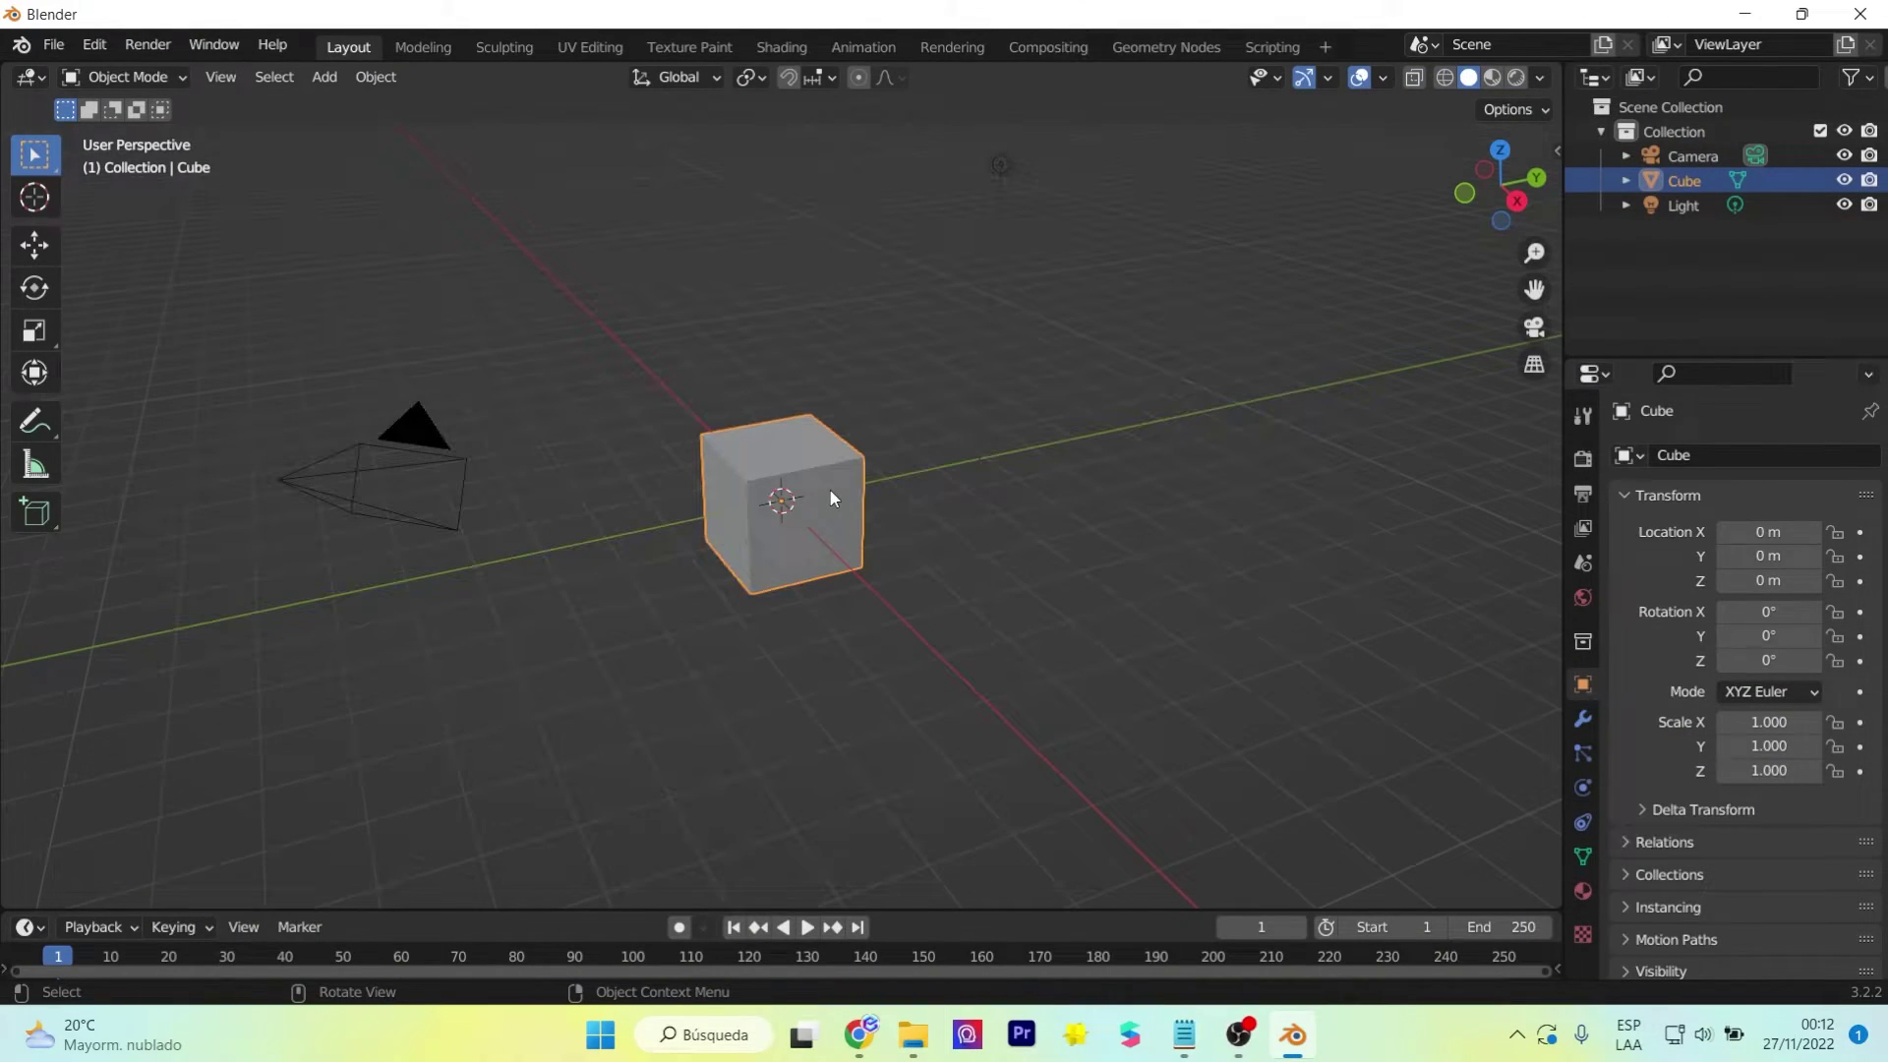
- Switch to Blender, delete the default cube, and install the Spark-AR-toolkit.zip add-on from the NERF LUMA - SPARK folder
{"action": "key", "text": "Delete"}
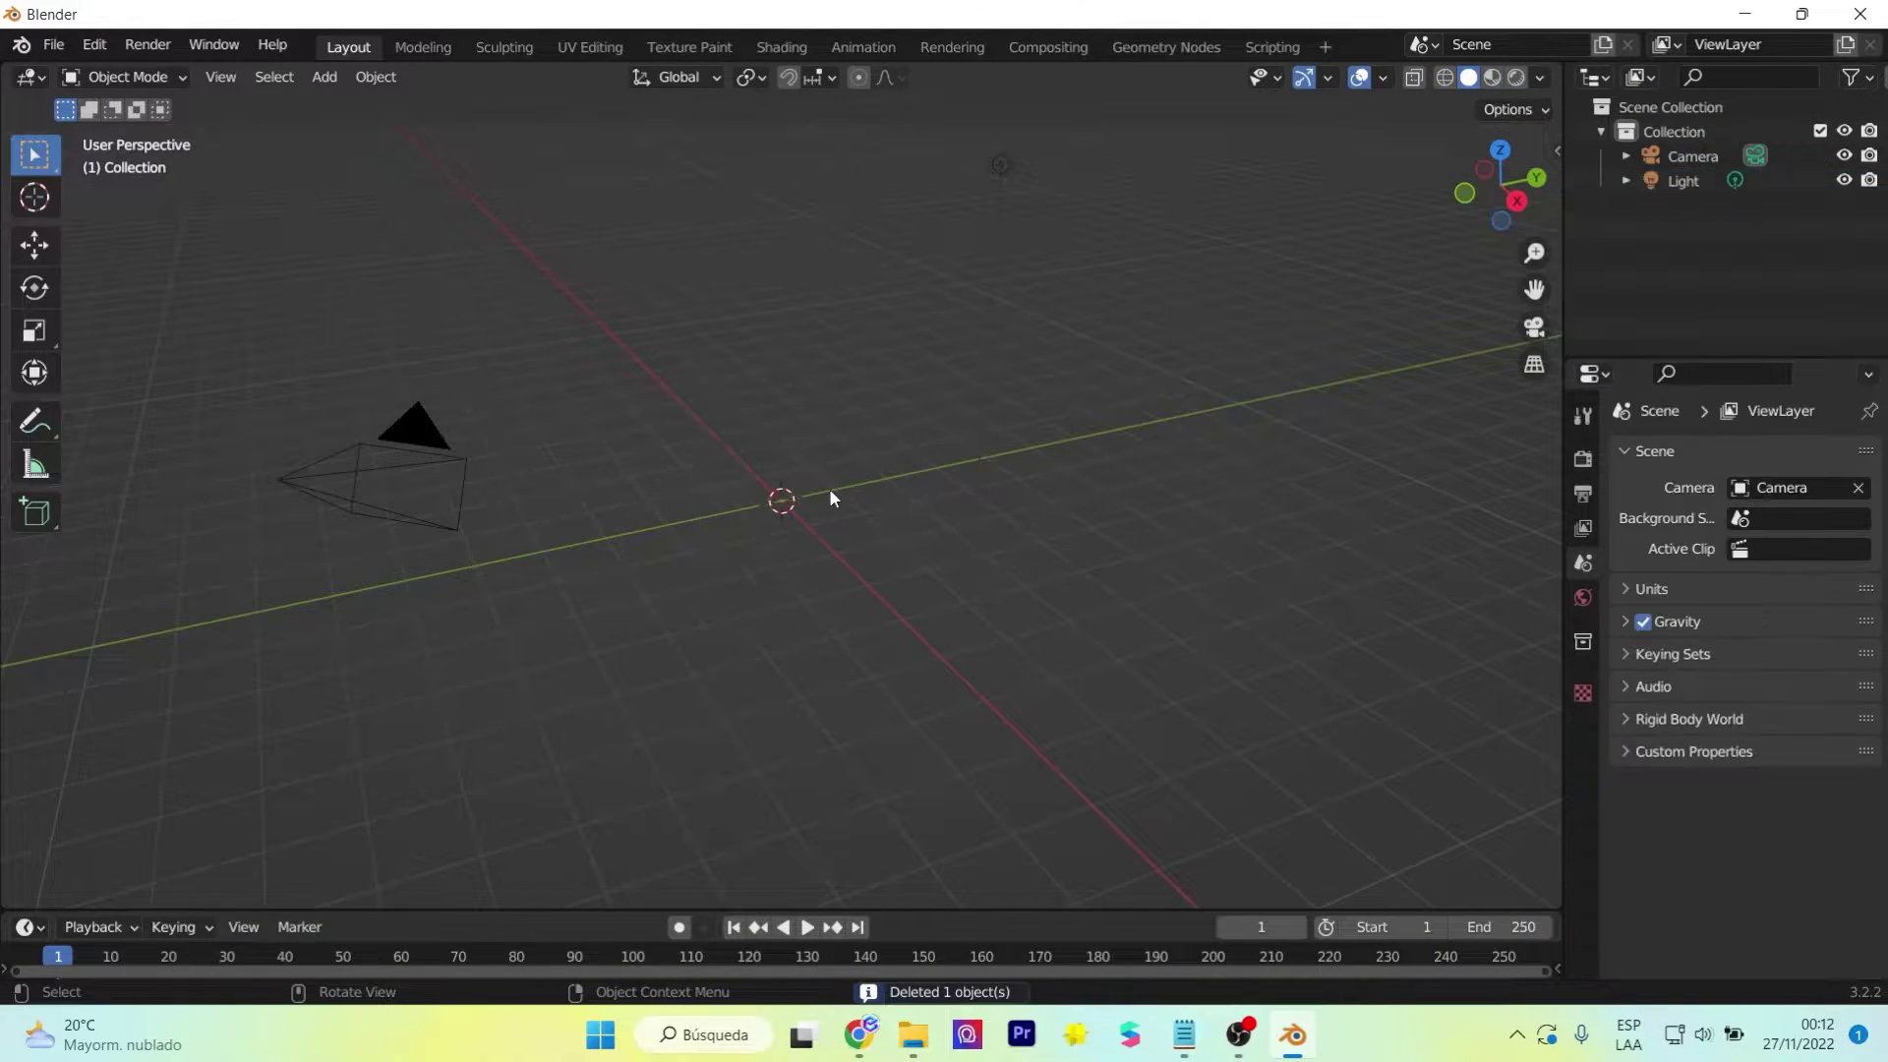
{"action": "left_click", "coordinate": [54, 44]}
{"action": "mouse_move", "coordinate": [94, 44]}
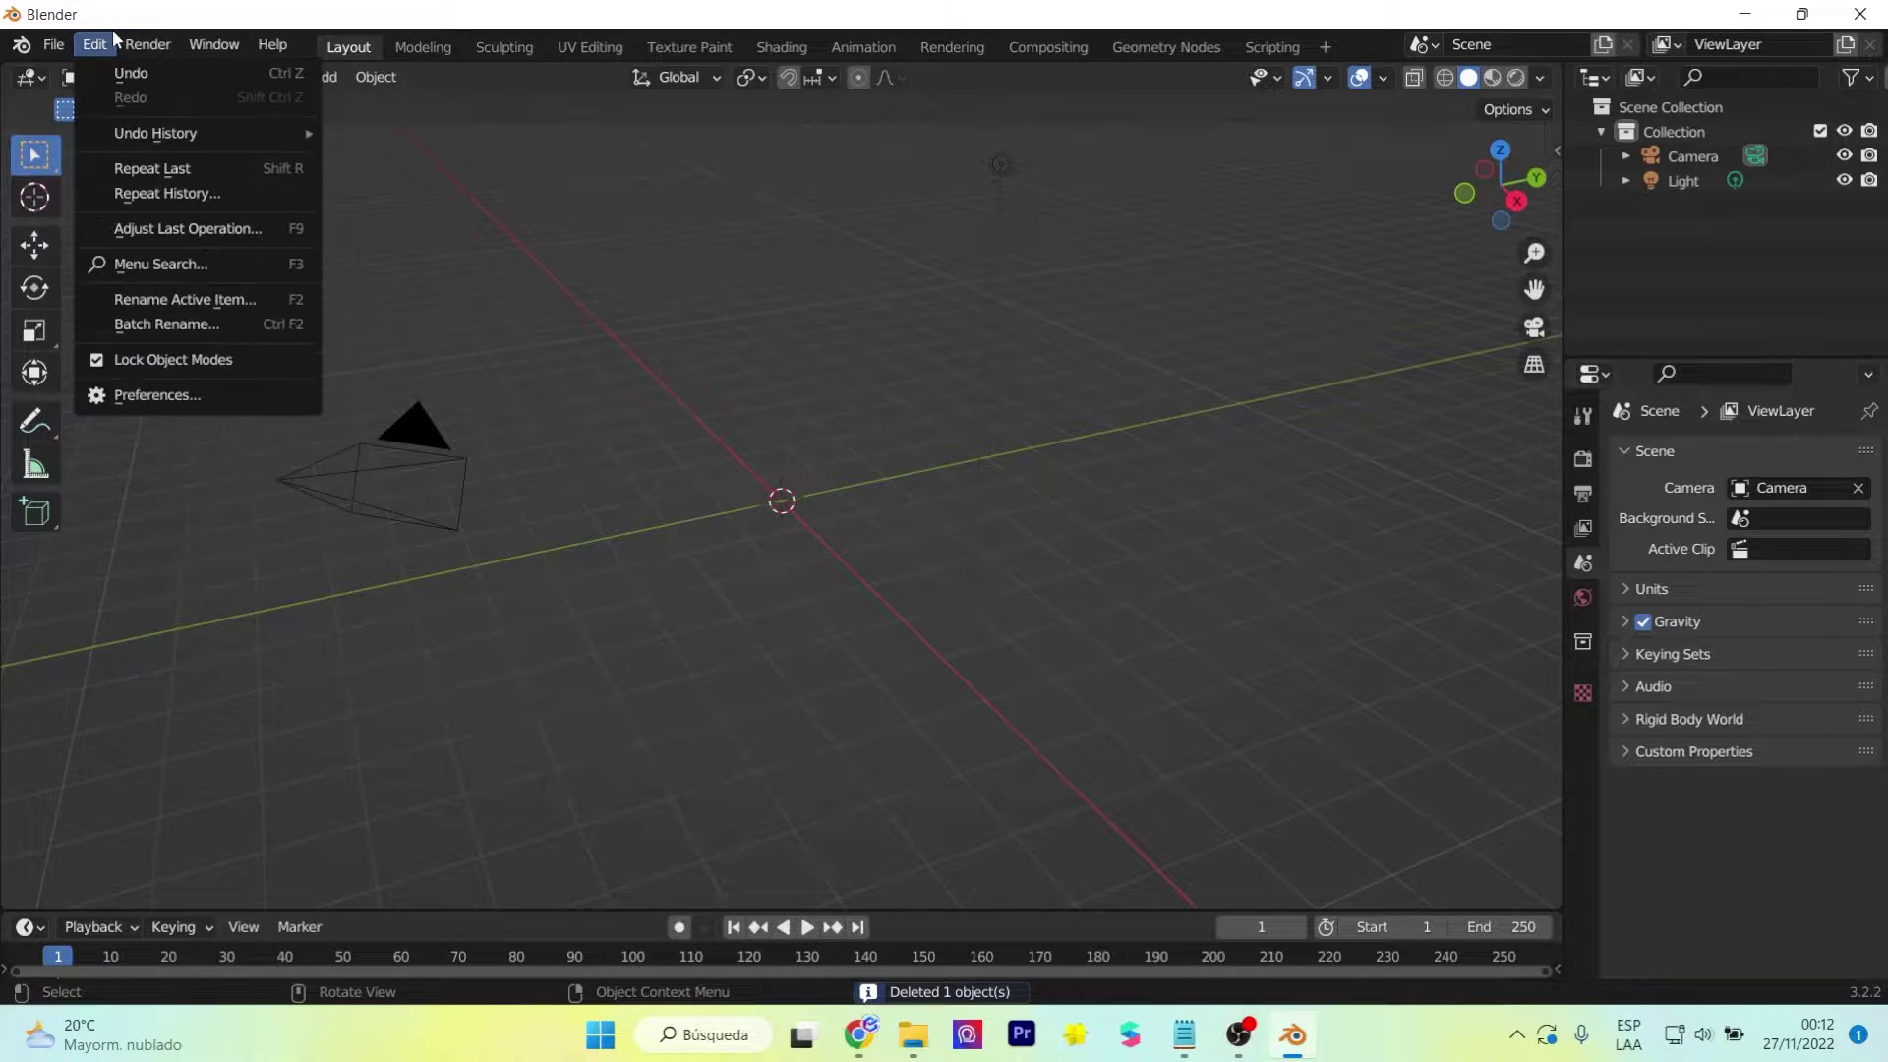
{"action": "left_click", "coordinate": [175, 396]}
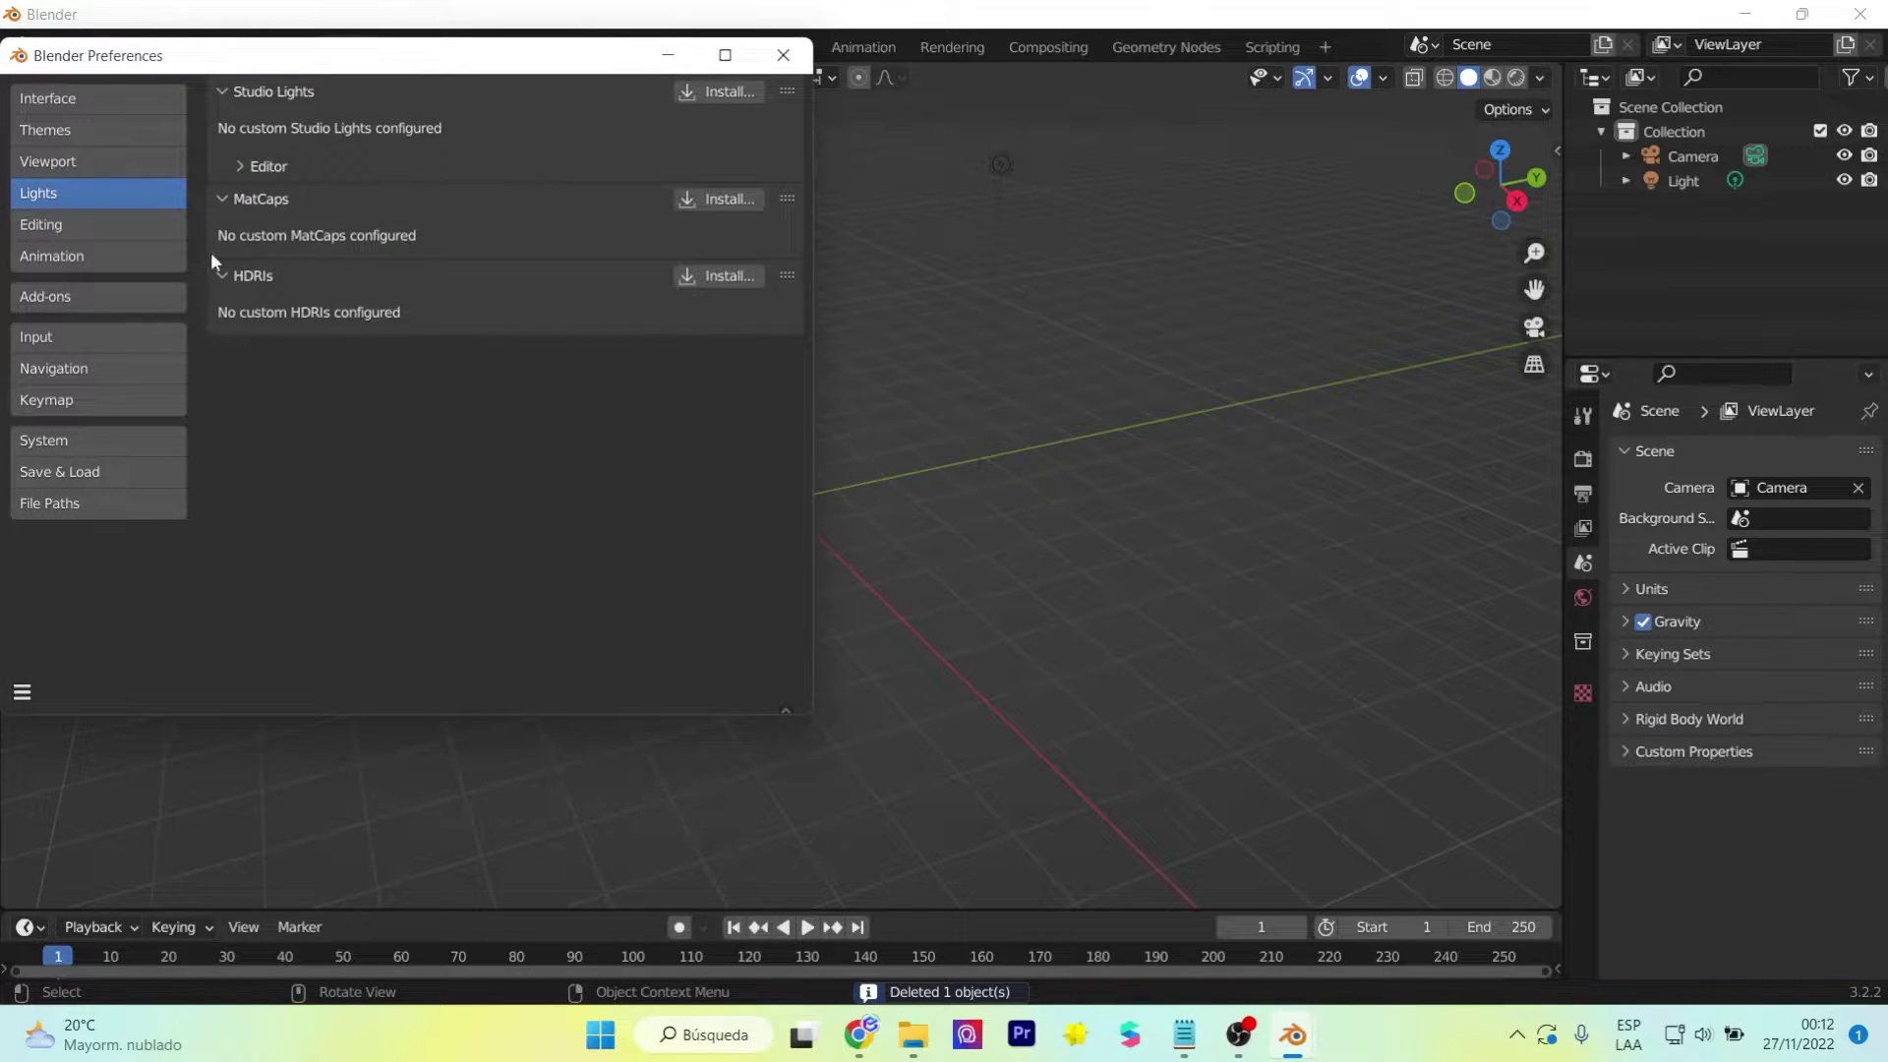
{"action": "left_click", "coordinate": [77, 298]}
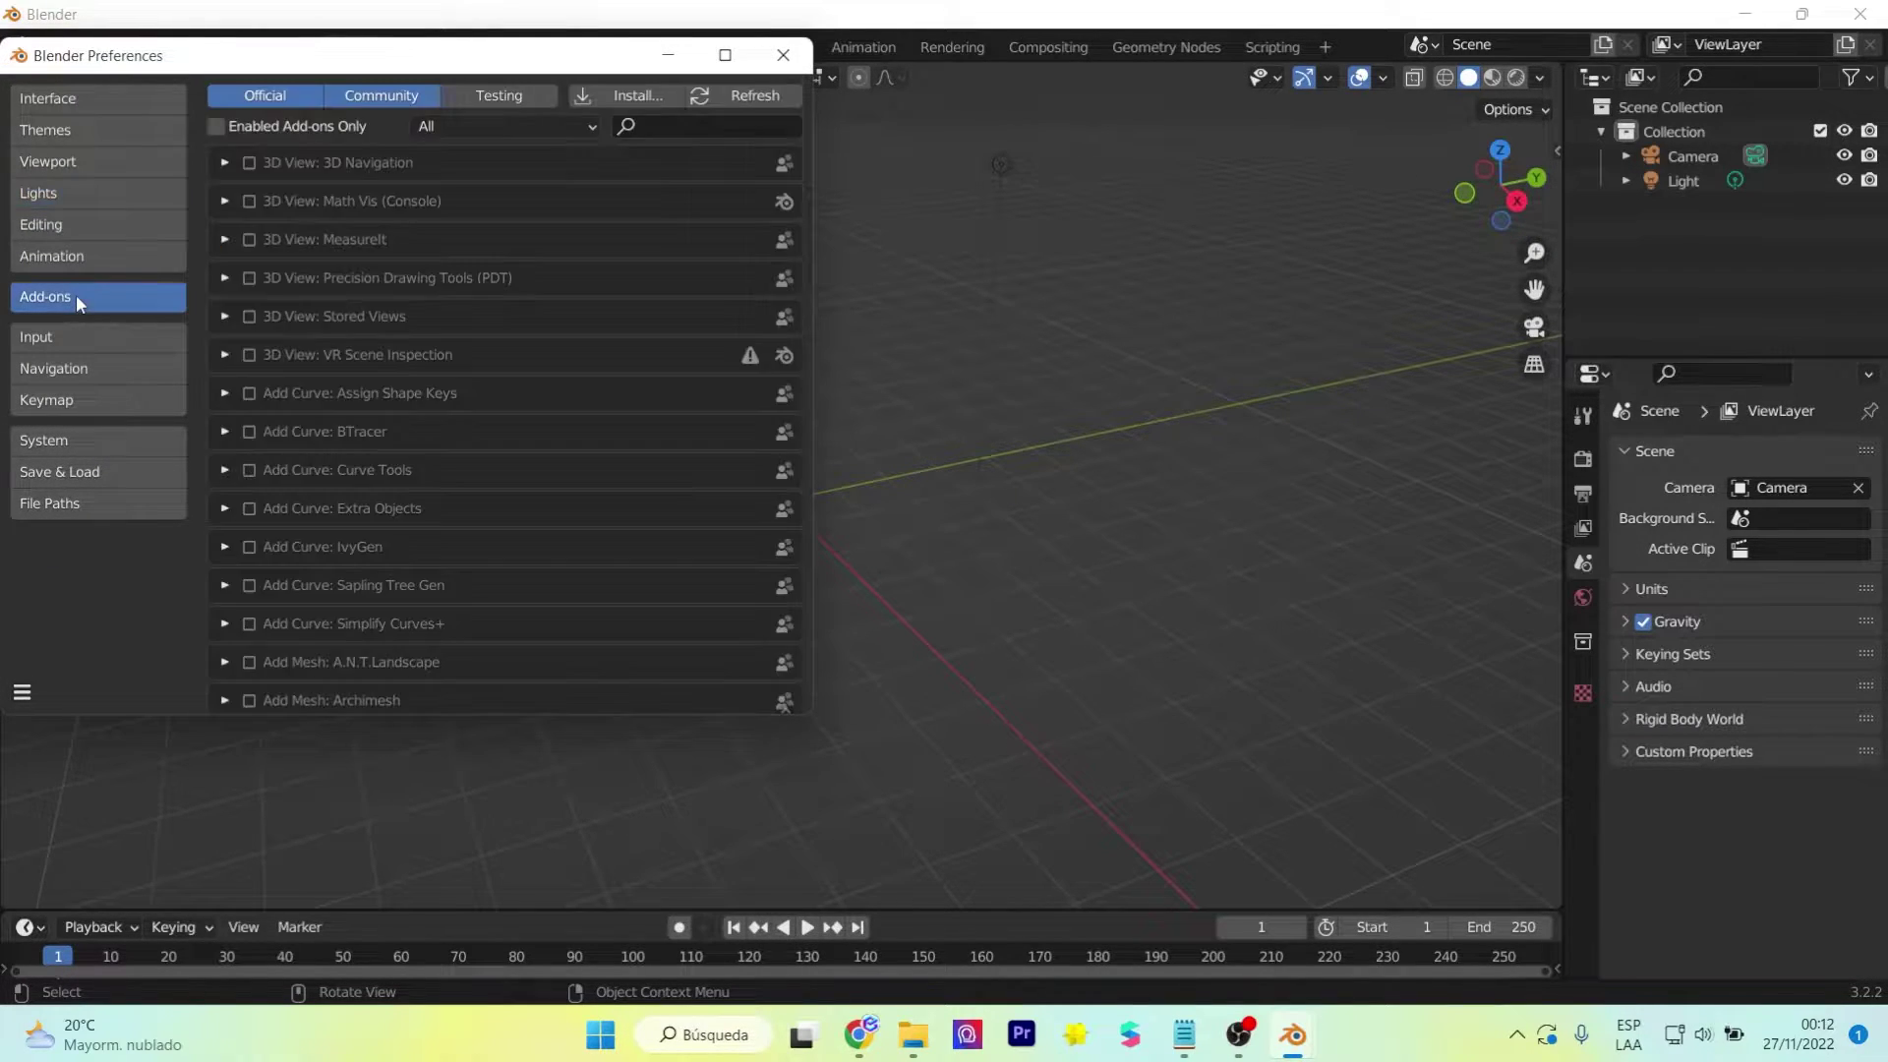
{"action": "left_click", "coordinate": [622, 98]}
{"action": "left_click", "coordinate": [433, 128]}
{"action": "left_click", "coordinate": [1079, 745]}
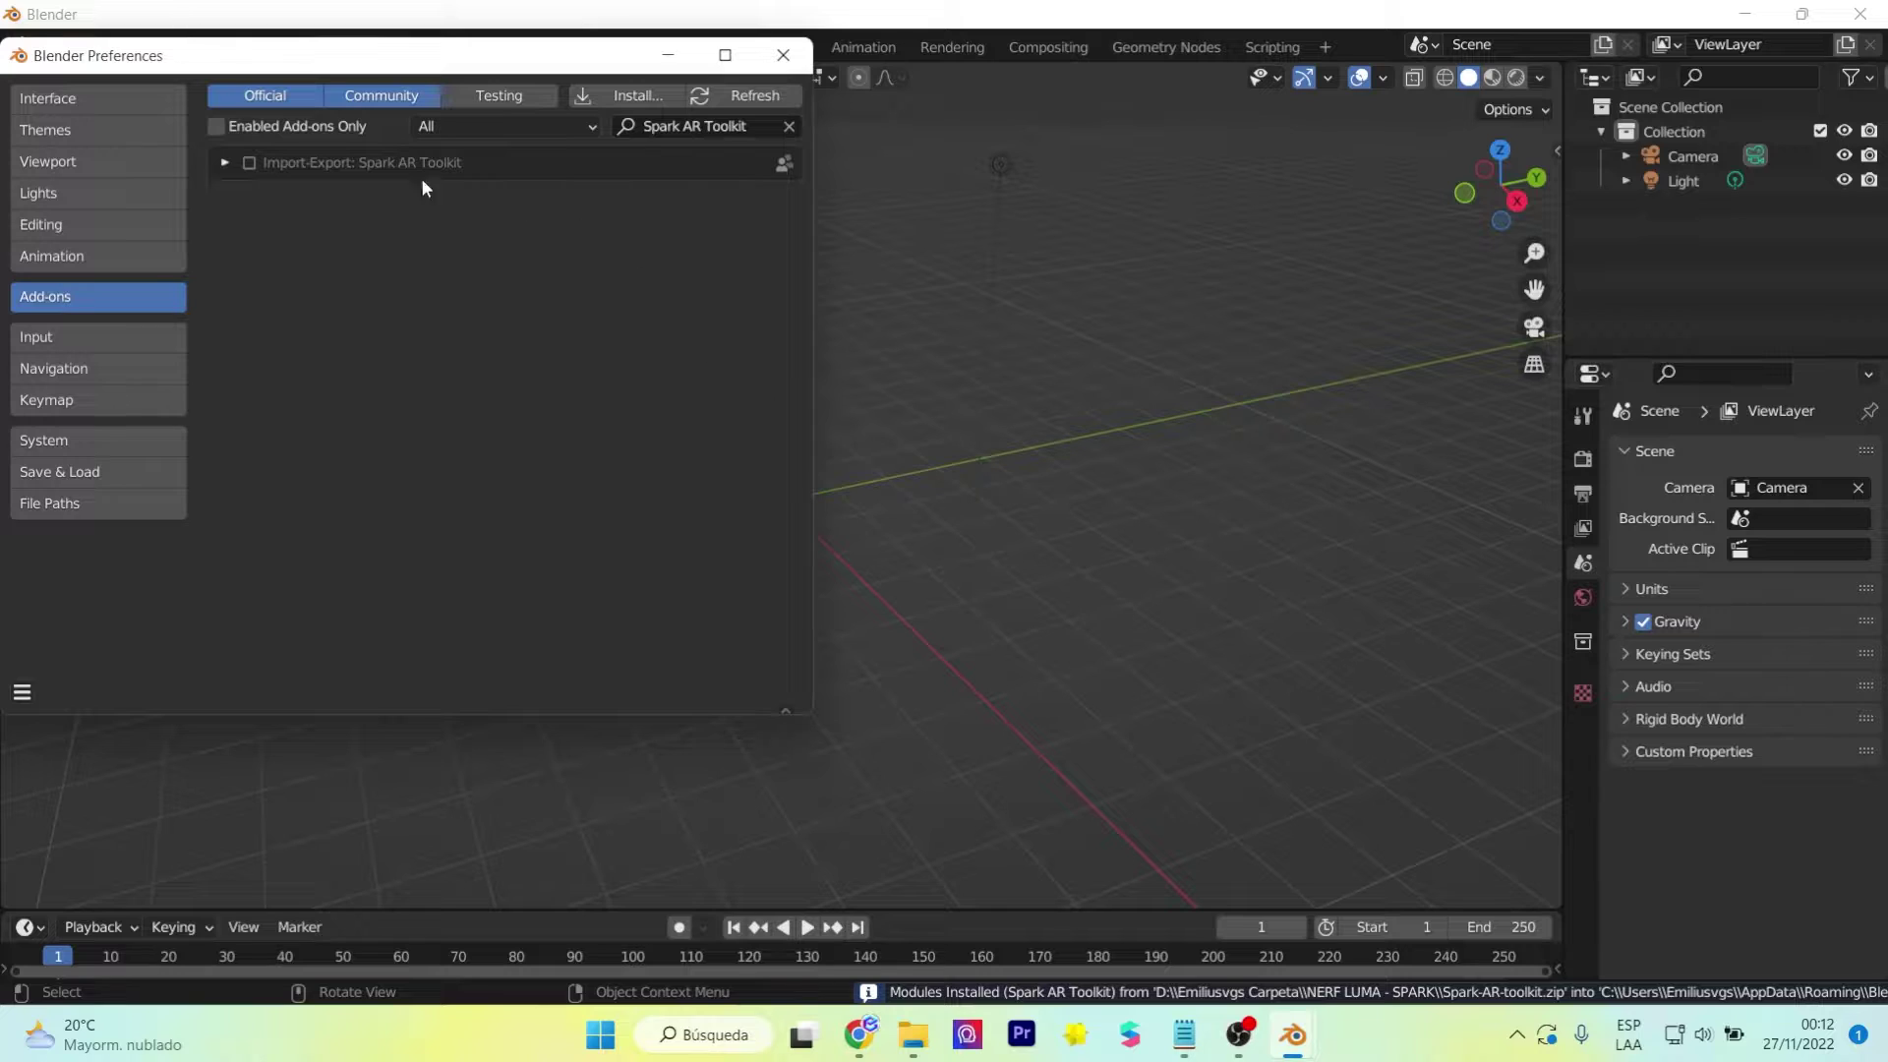
- Enable the Import-Export: Spark AR Toolkit add-on and bring up its controls in the 3D viewport
{"action": "left_click", "coordinate": [250, 164]}
{"action": "left_click", "coordinate": [225, 164]}
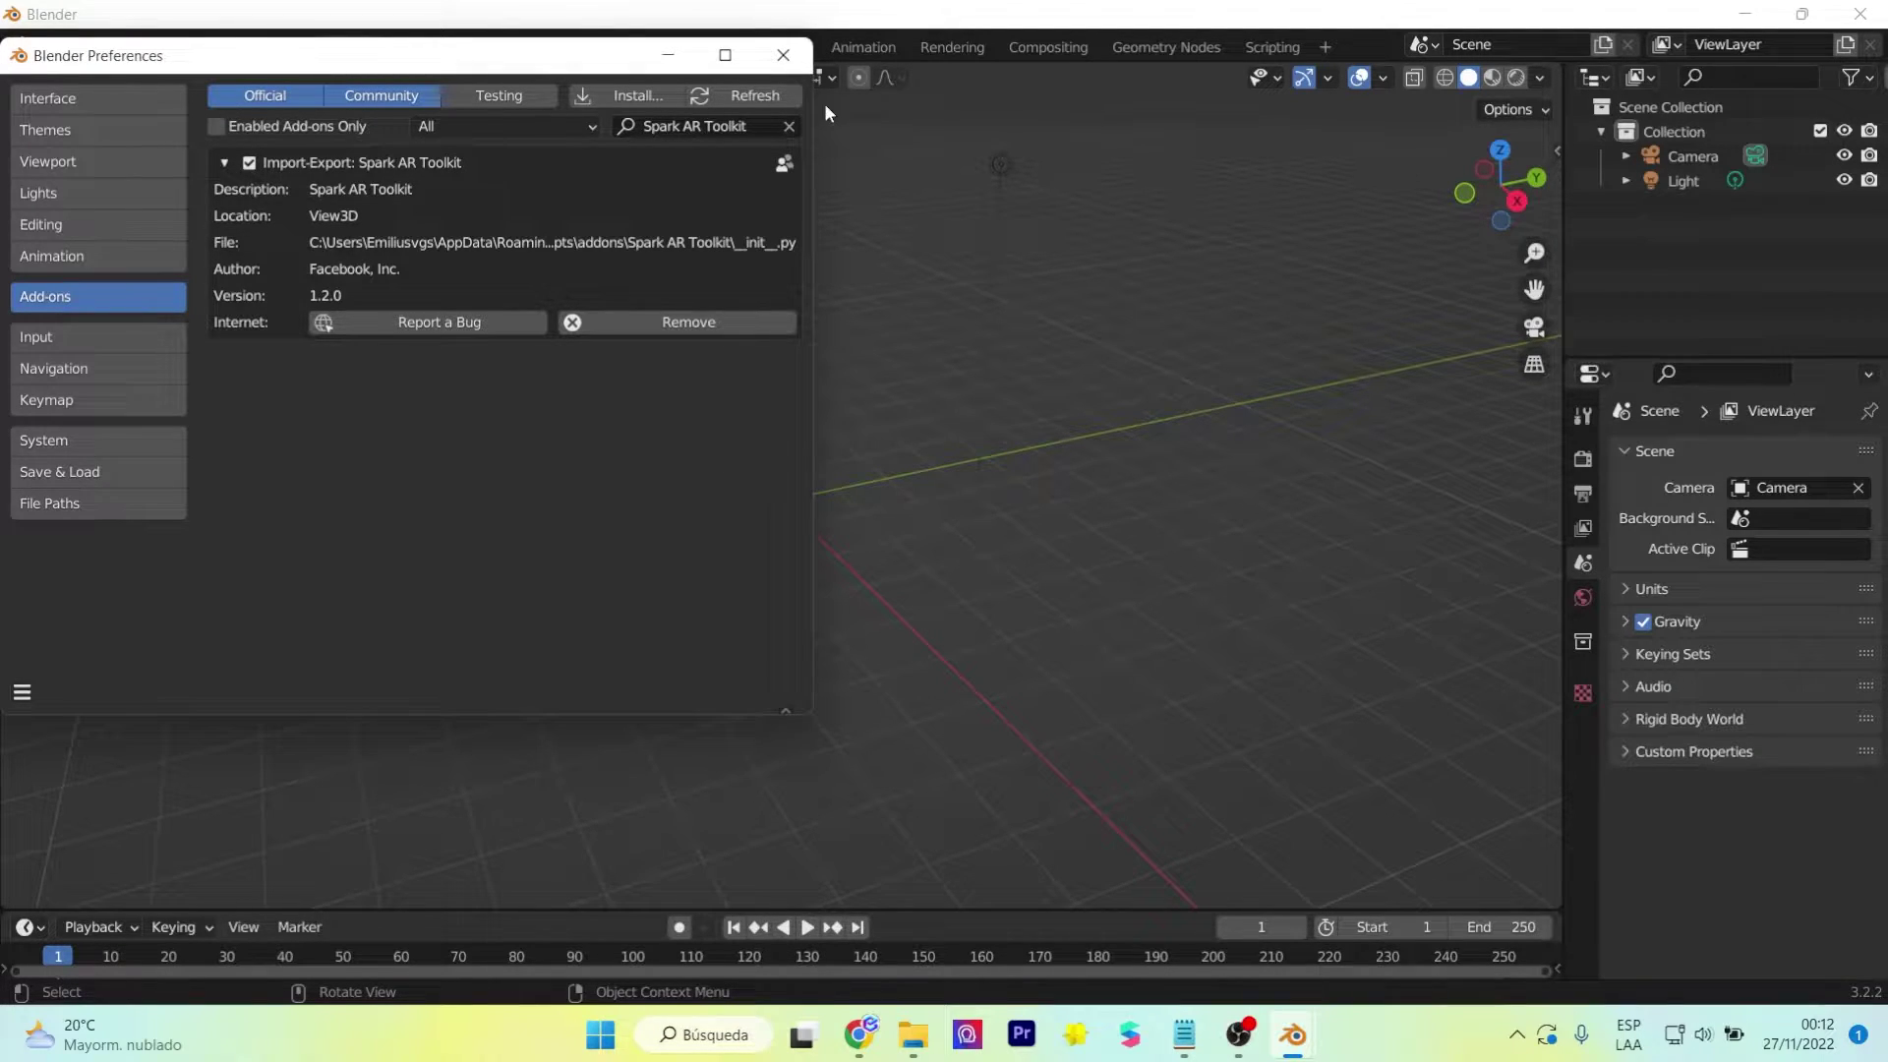
{"action": "left_click", "coordinate": [681, 125]}
{"action": "type", "text": "sp"}
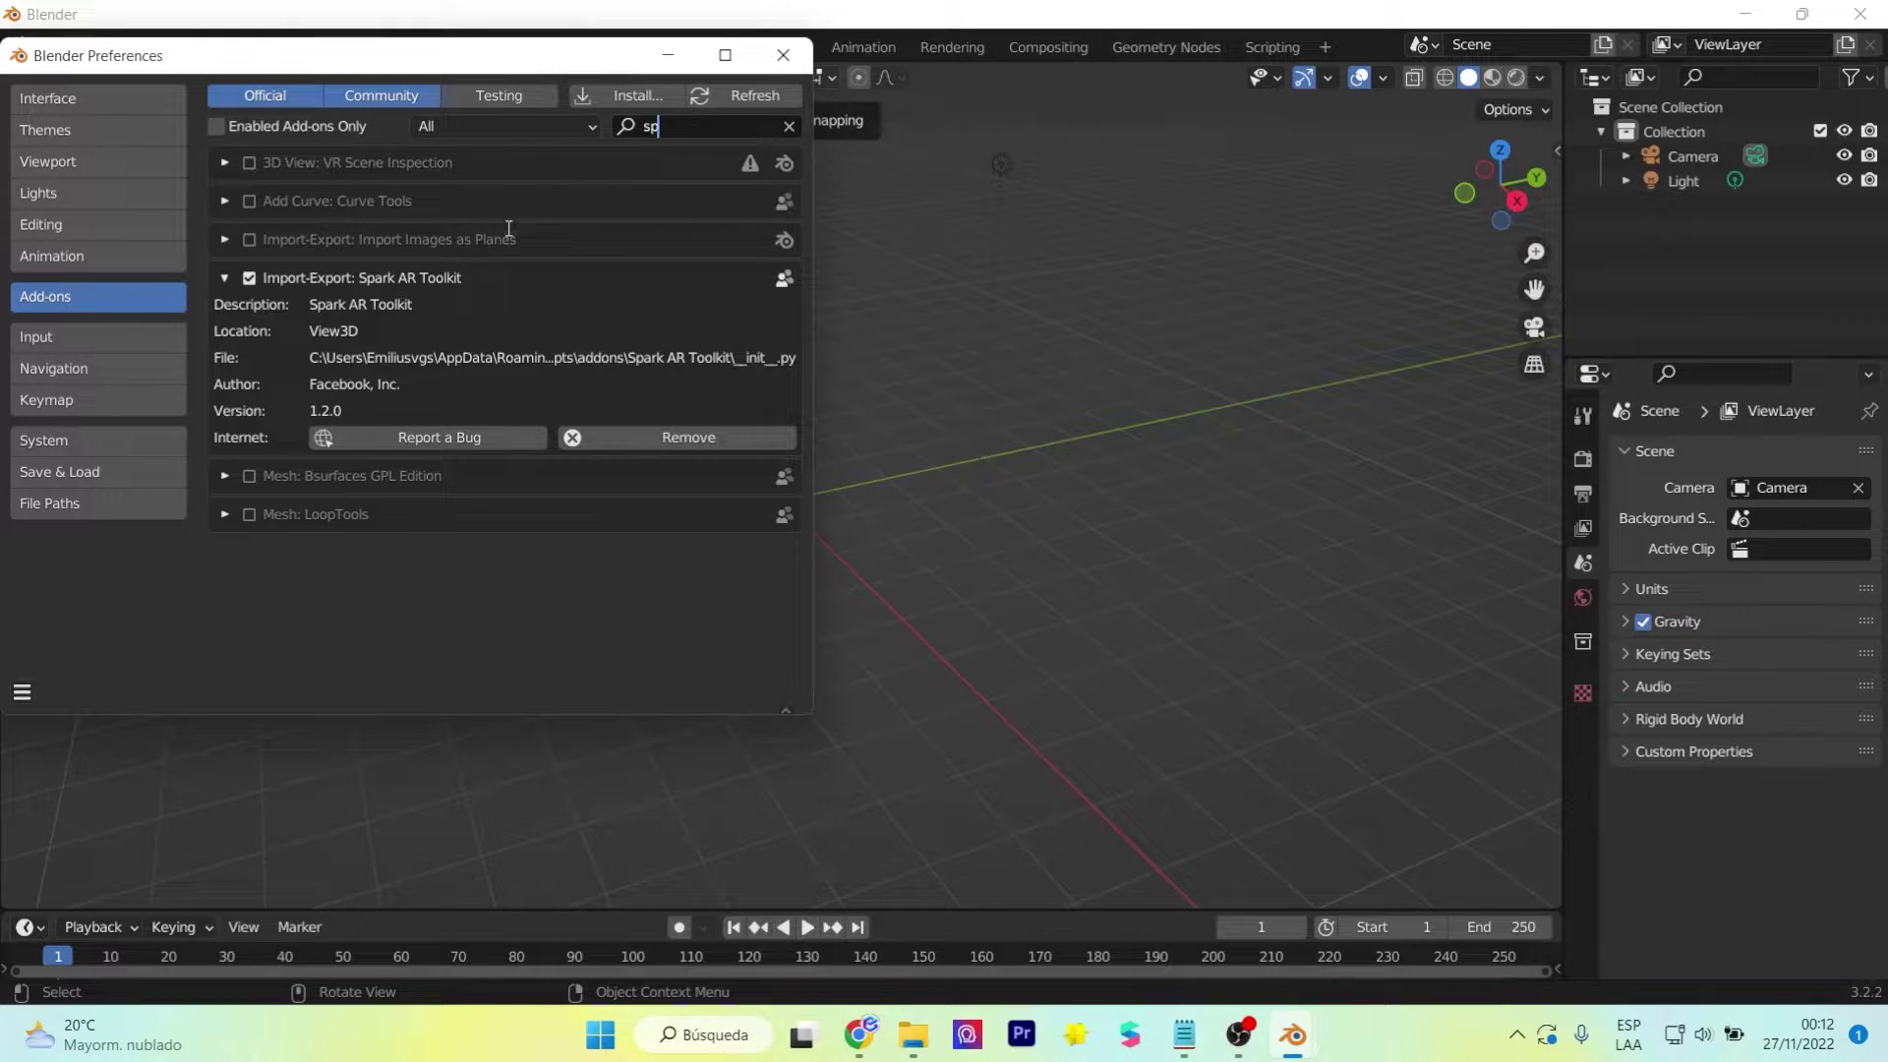
{"action": "left_click", "coordinate": [783, 55]}
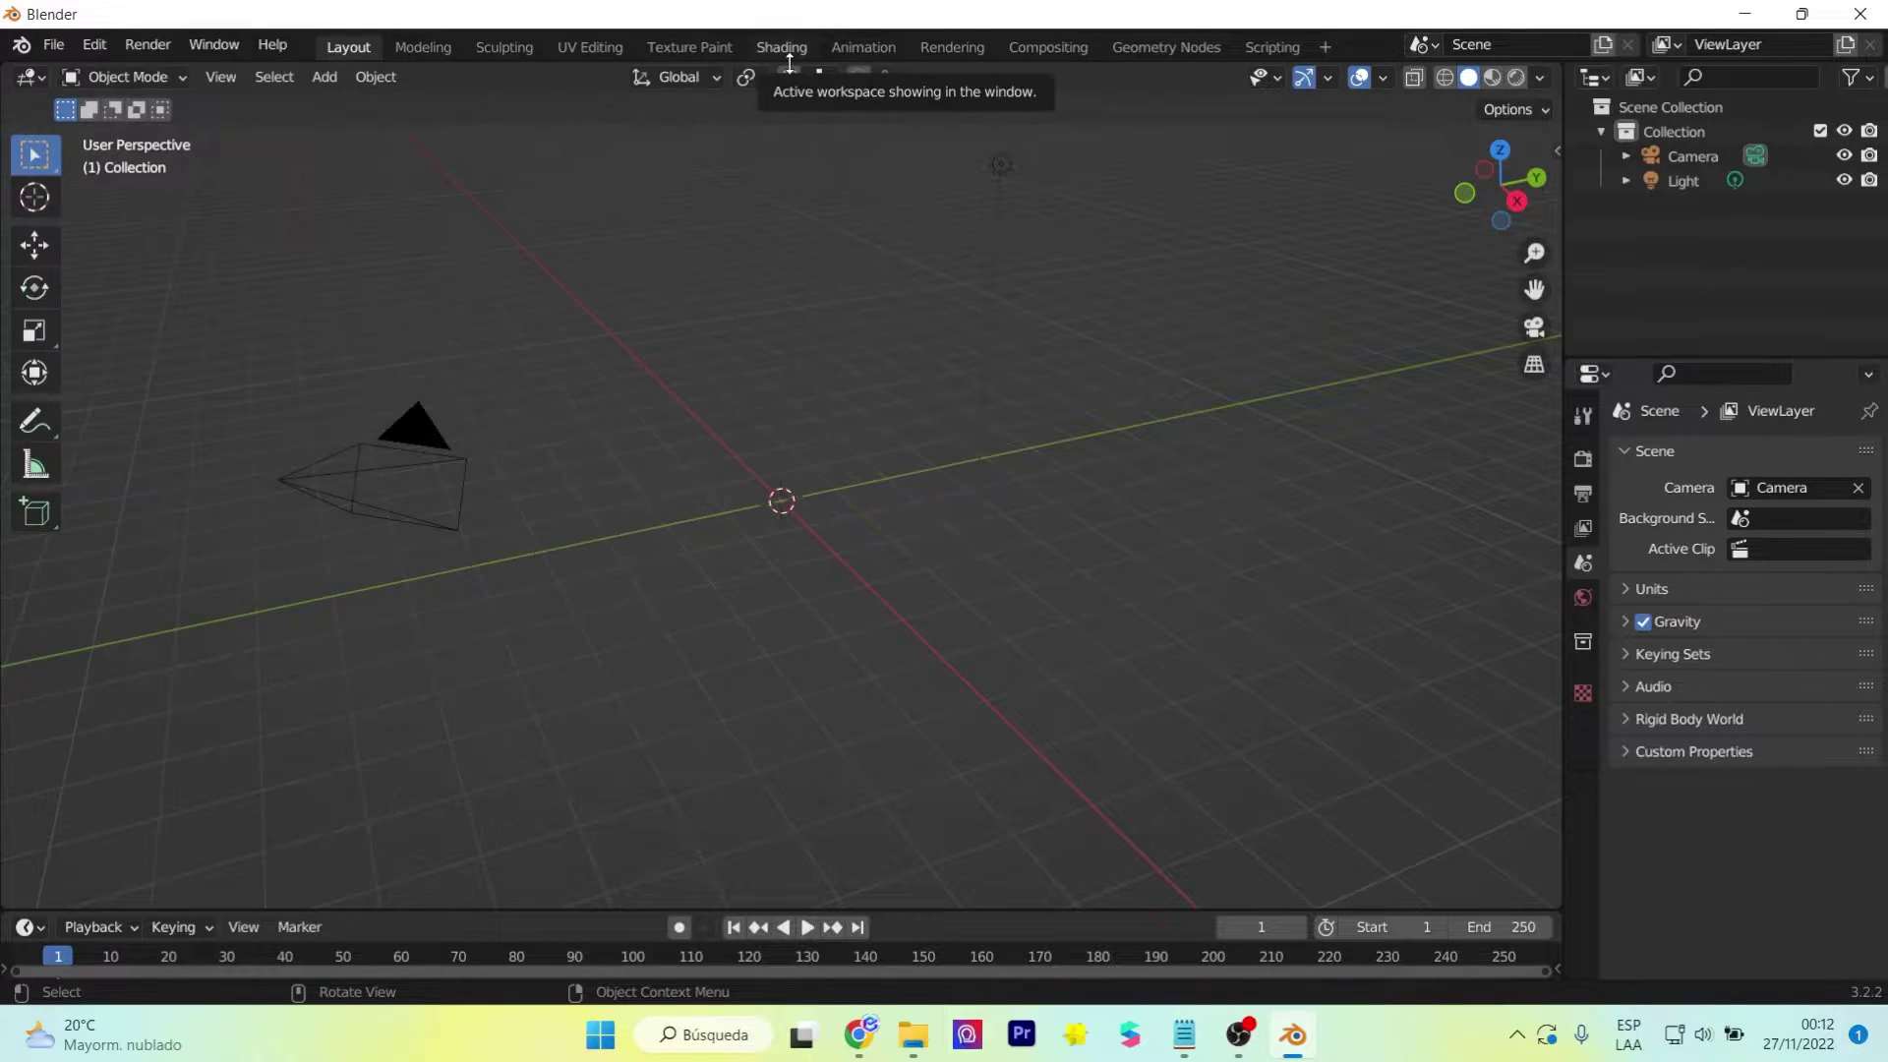
{"action": "left_click", "coordinate": [1557, 152]}
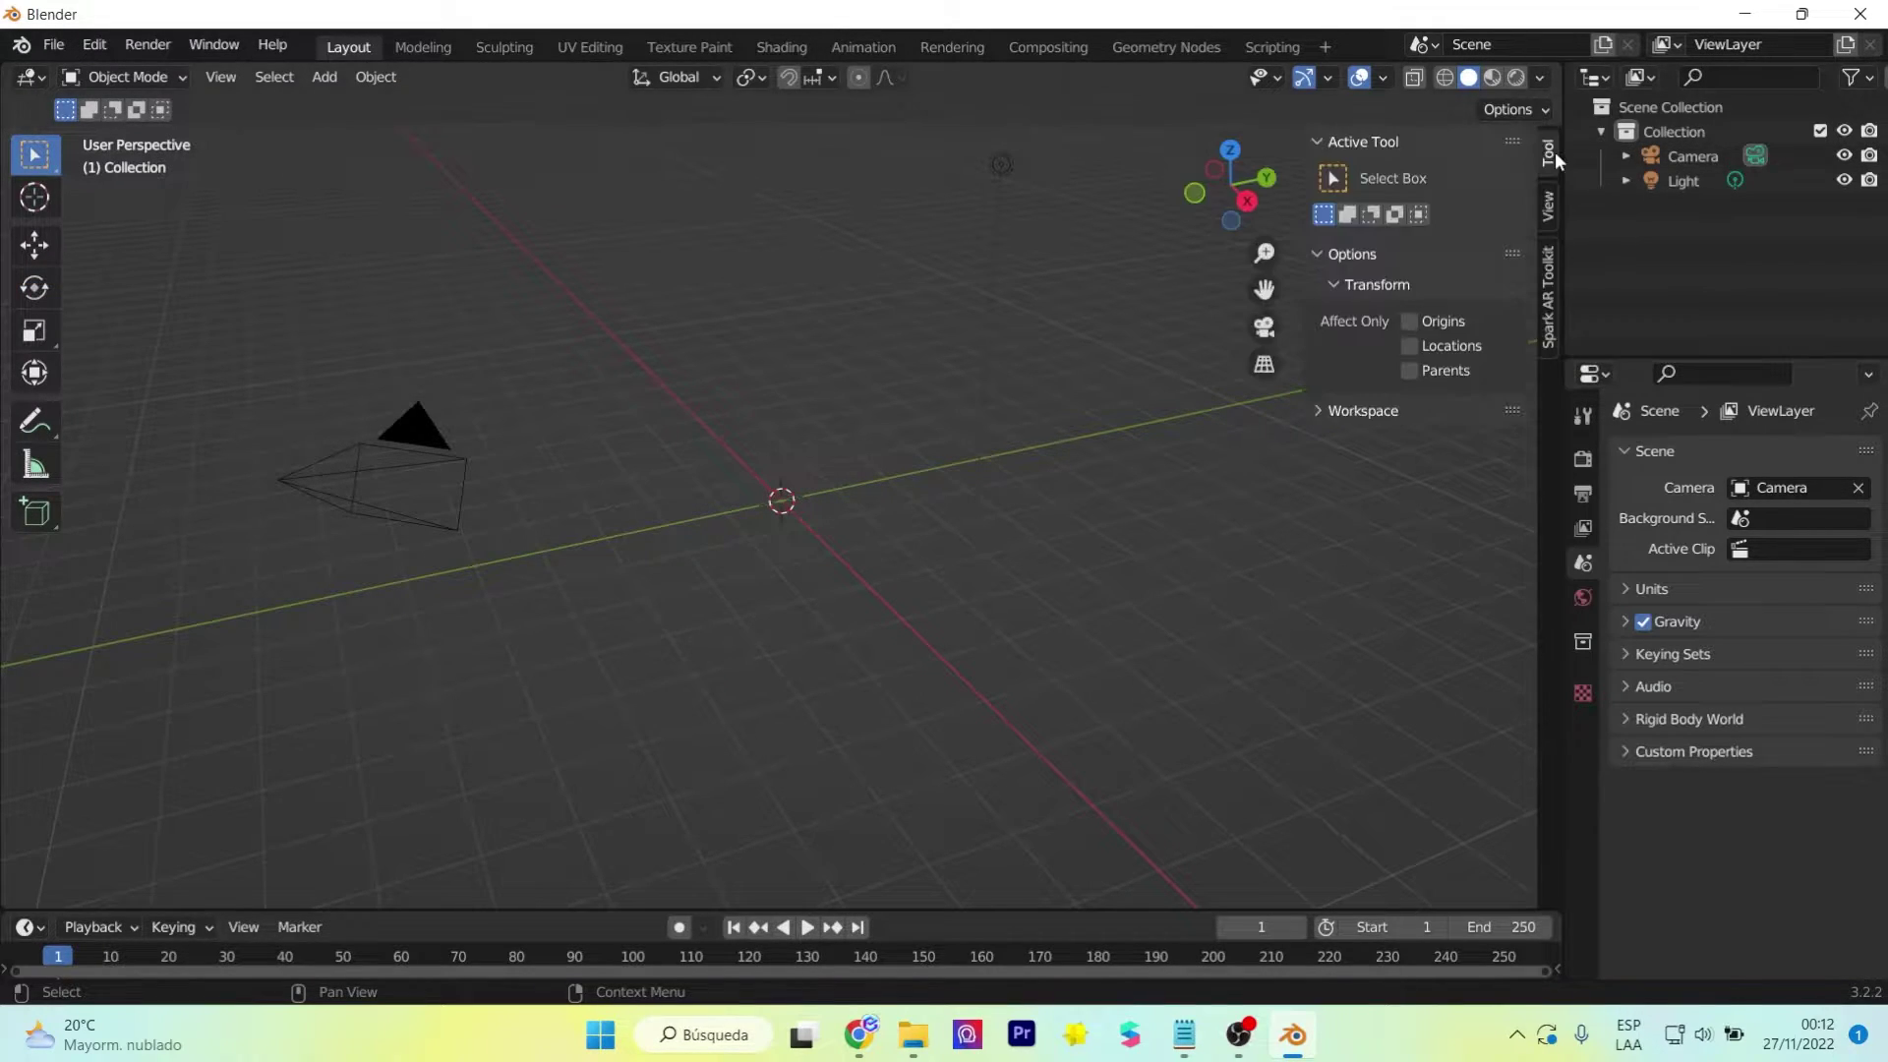
{"action": "left_click", "coordinate": [1548, 283]}
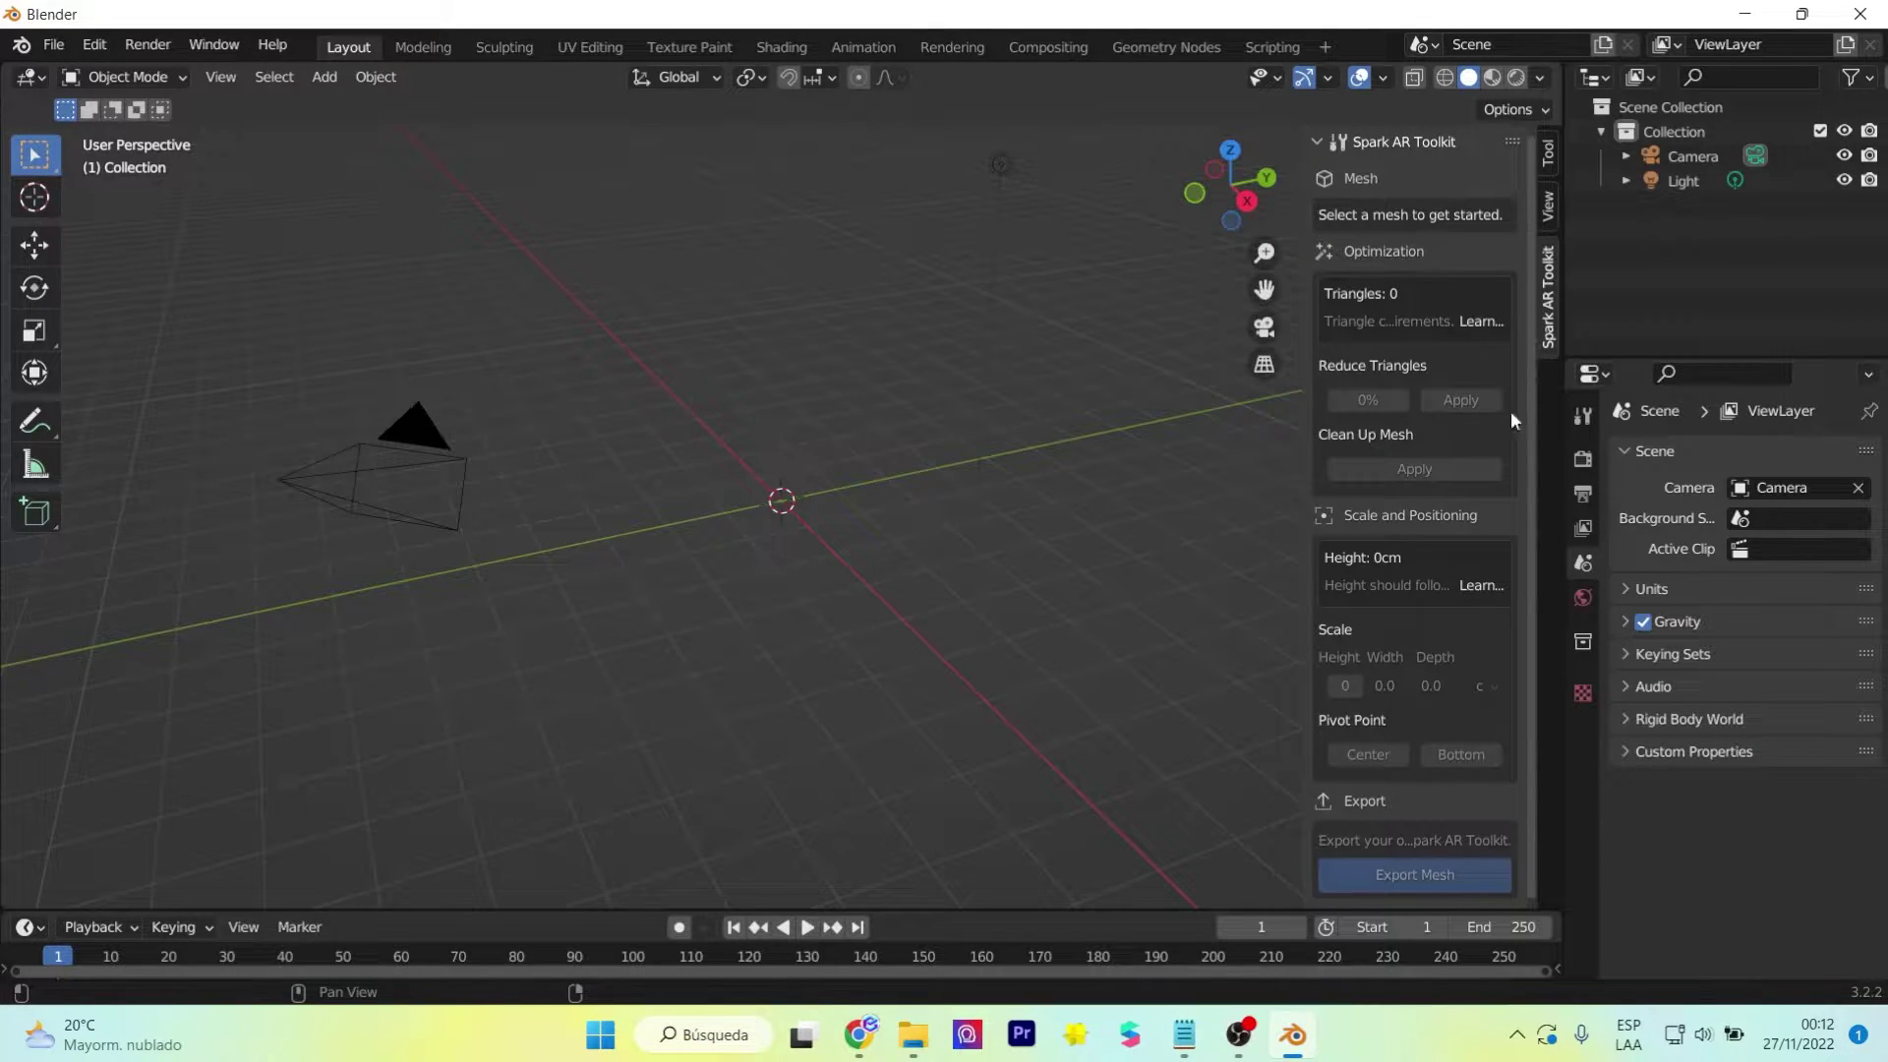
- Delete the default light and camera from the scene
{"action": "left_click", "coordinate": [1678, 183]}
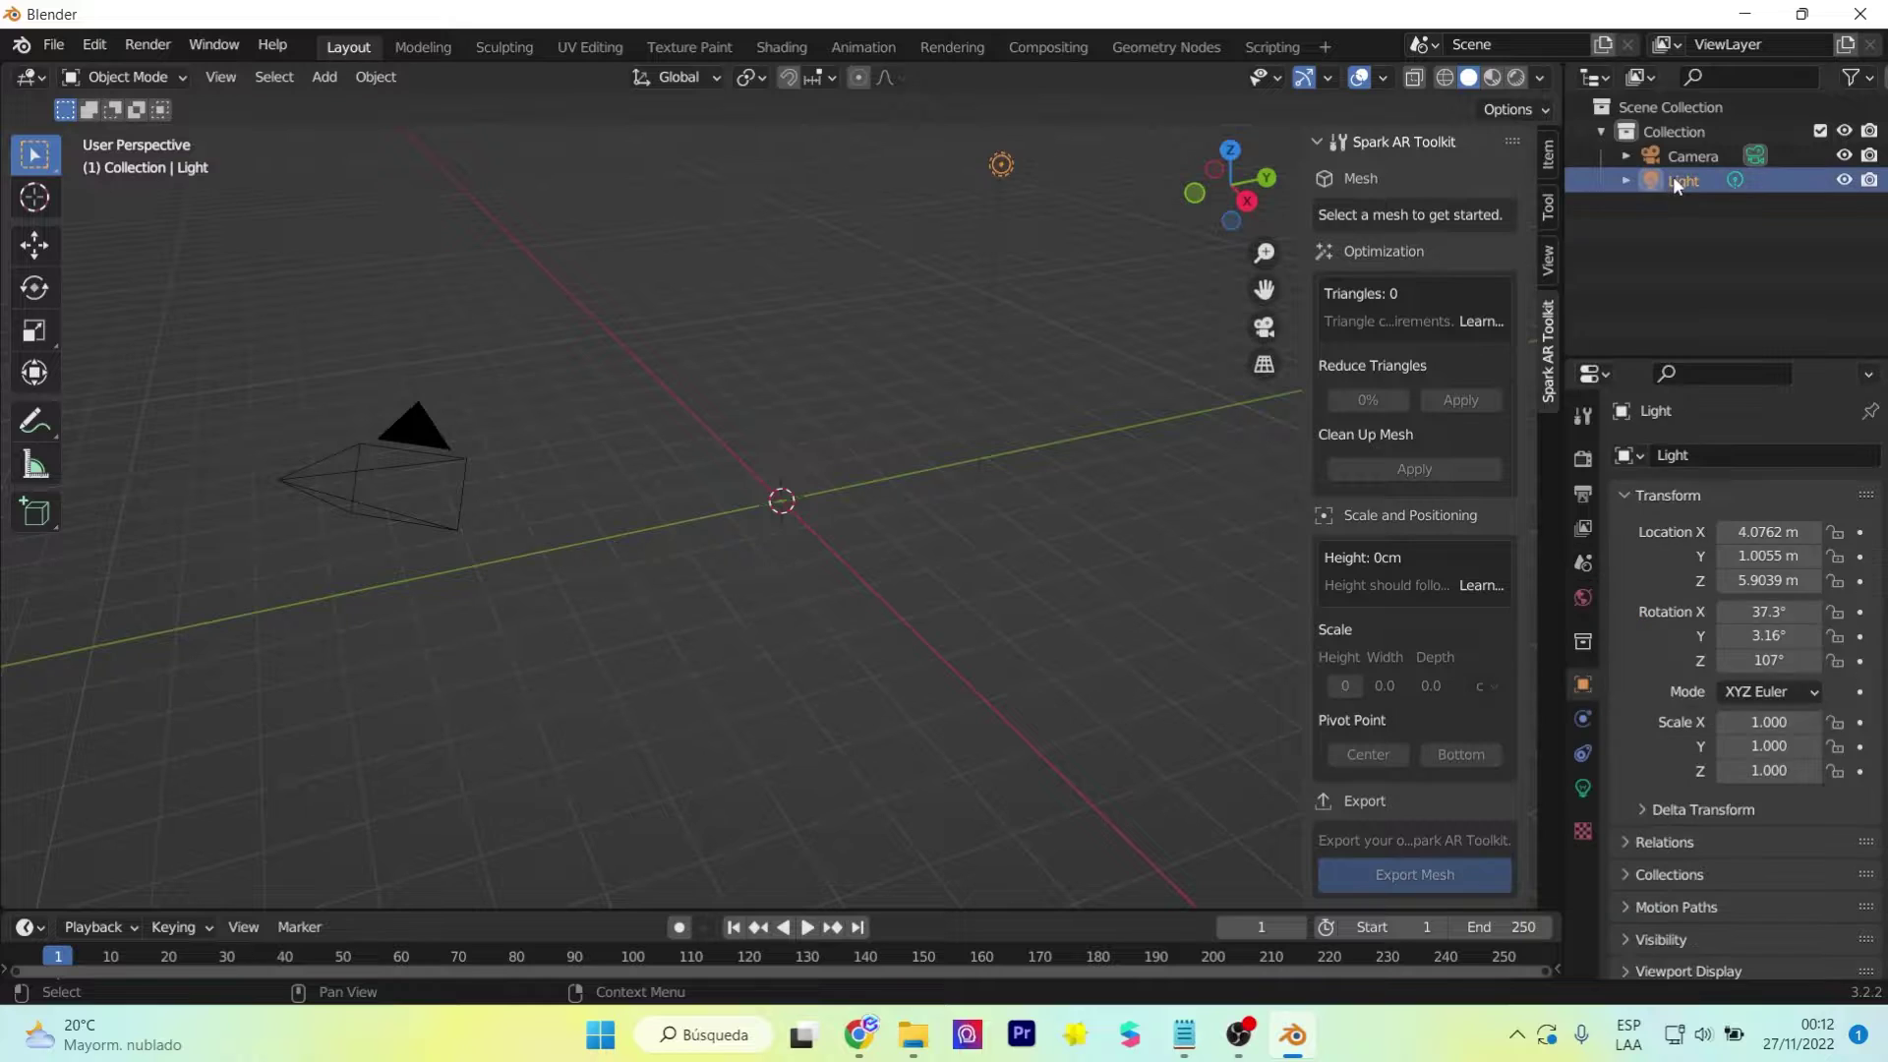
{"action": "key", "text": "x"}
{"action": "left_click", "coordinate": [1682, 157]}
{"action": "key", "text": "x"}
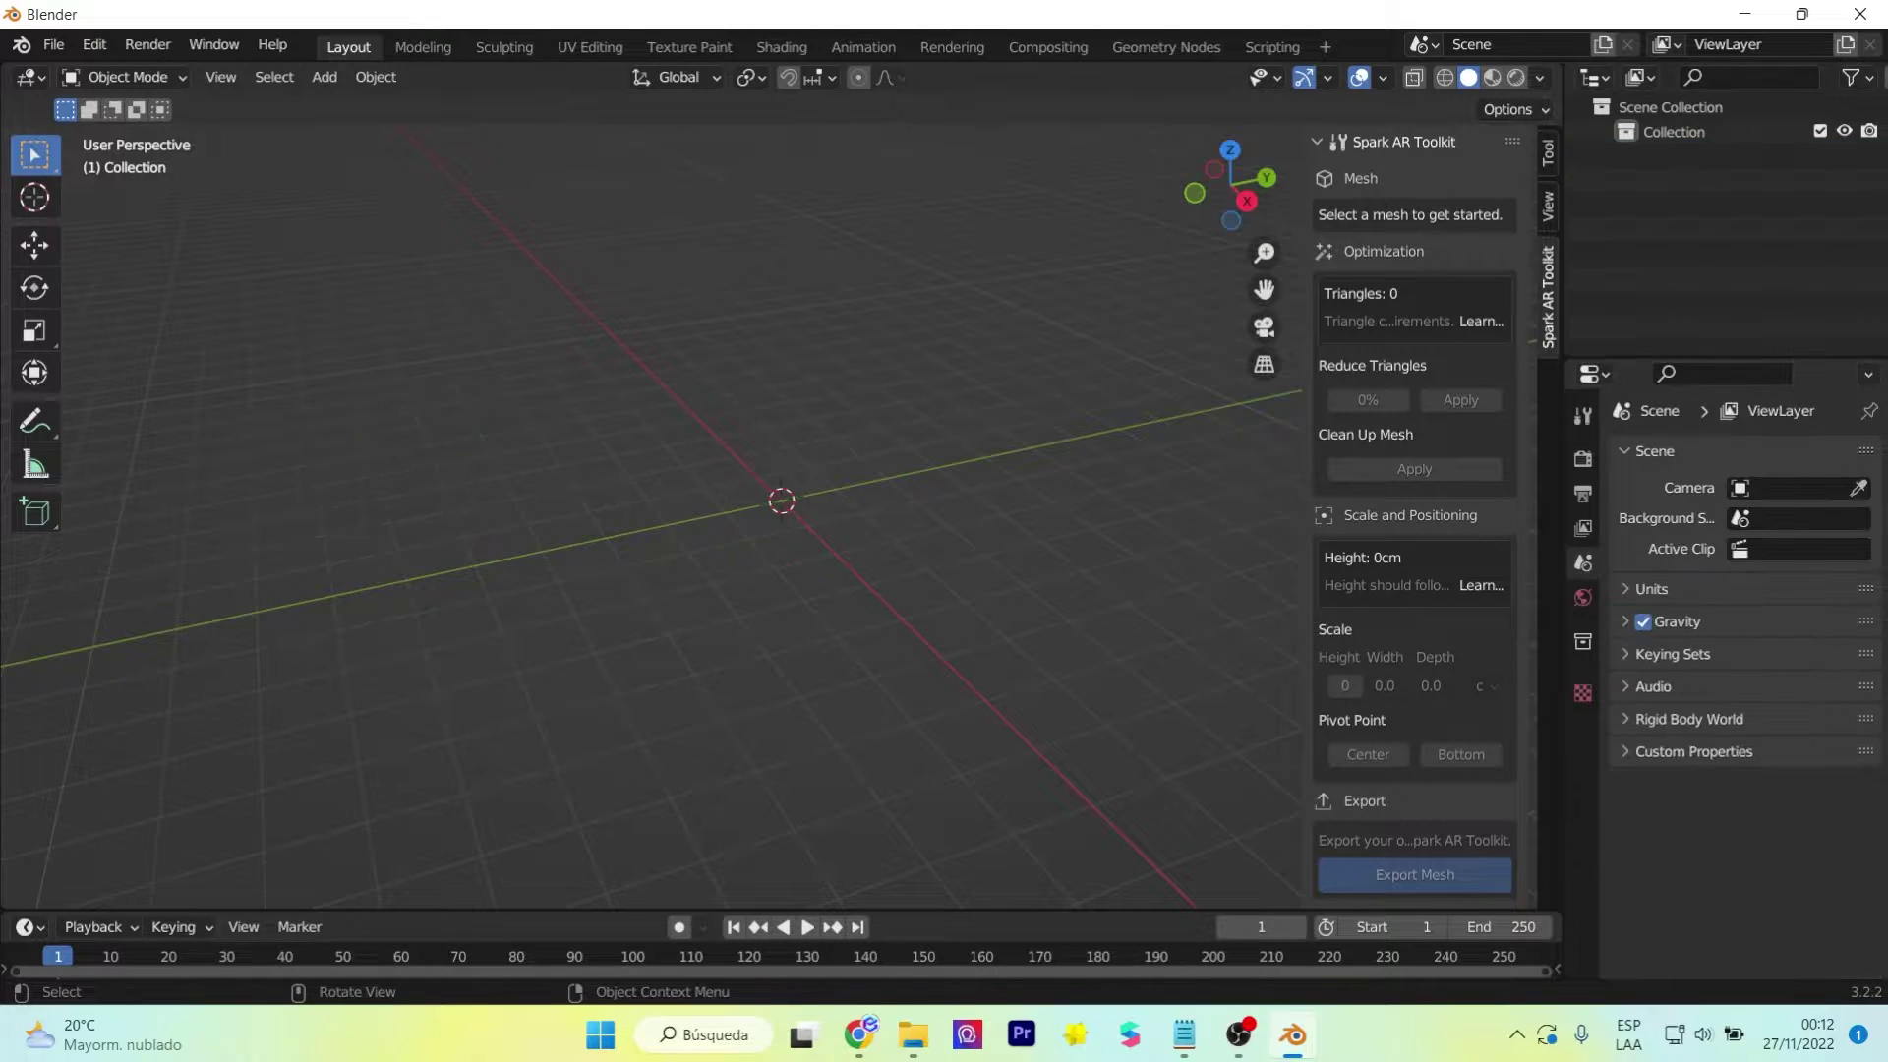
- Import the angel.glb model as glTF 2.0
{"action": "left_click", "coordinate": [51, 41]}
{"action": "mouse_move", "coordinate": [194, 382]}
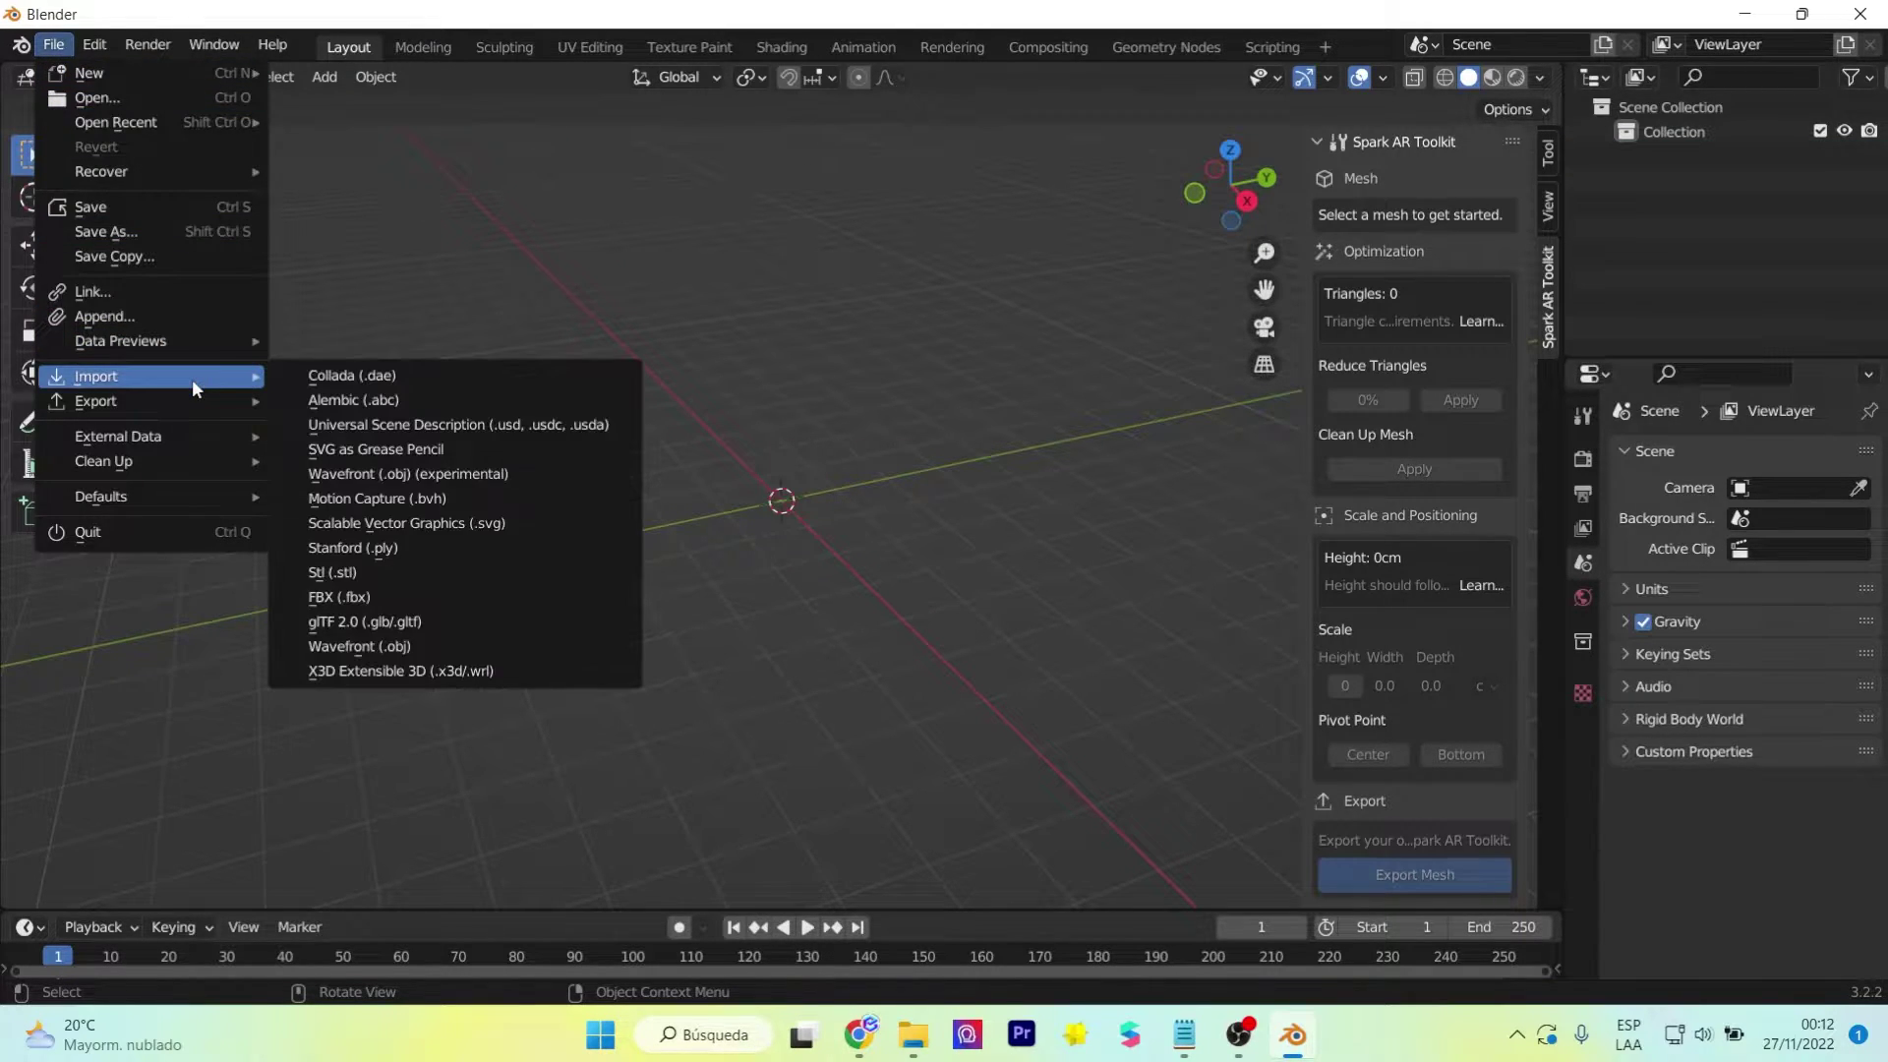
{"action": "left_click", "coordinate": [439, 621]}
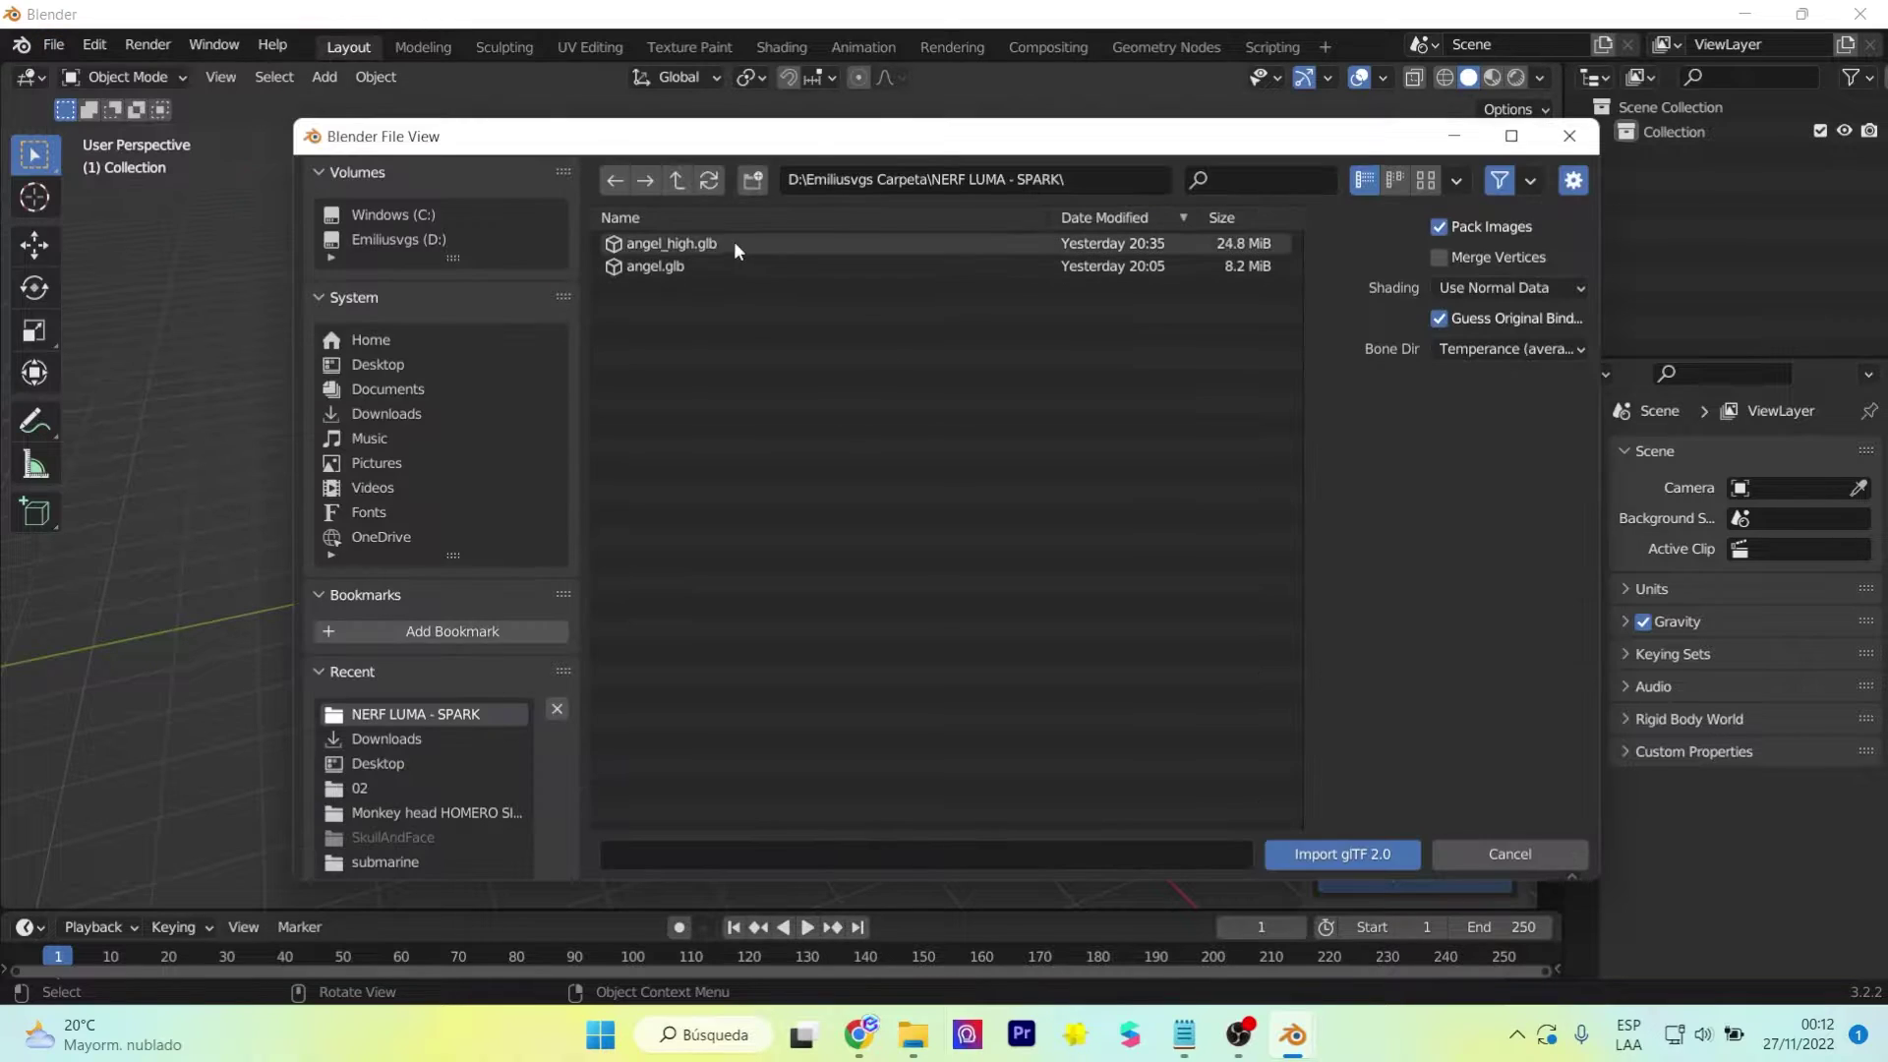
{"action": "left_click", "coordinate": [640, 265]}
{"action": "left_click", "coordinate": [1342, 856]}
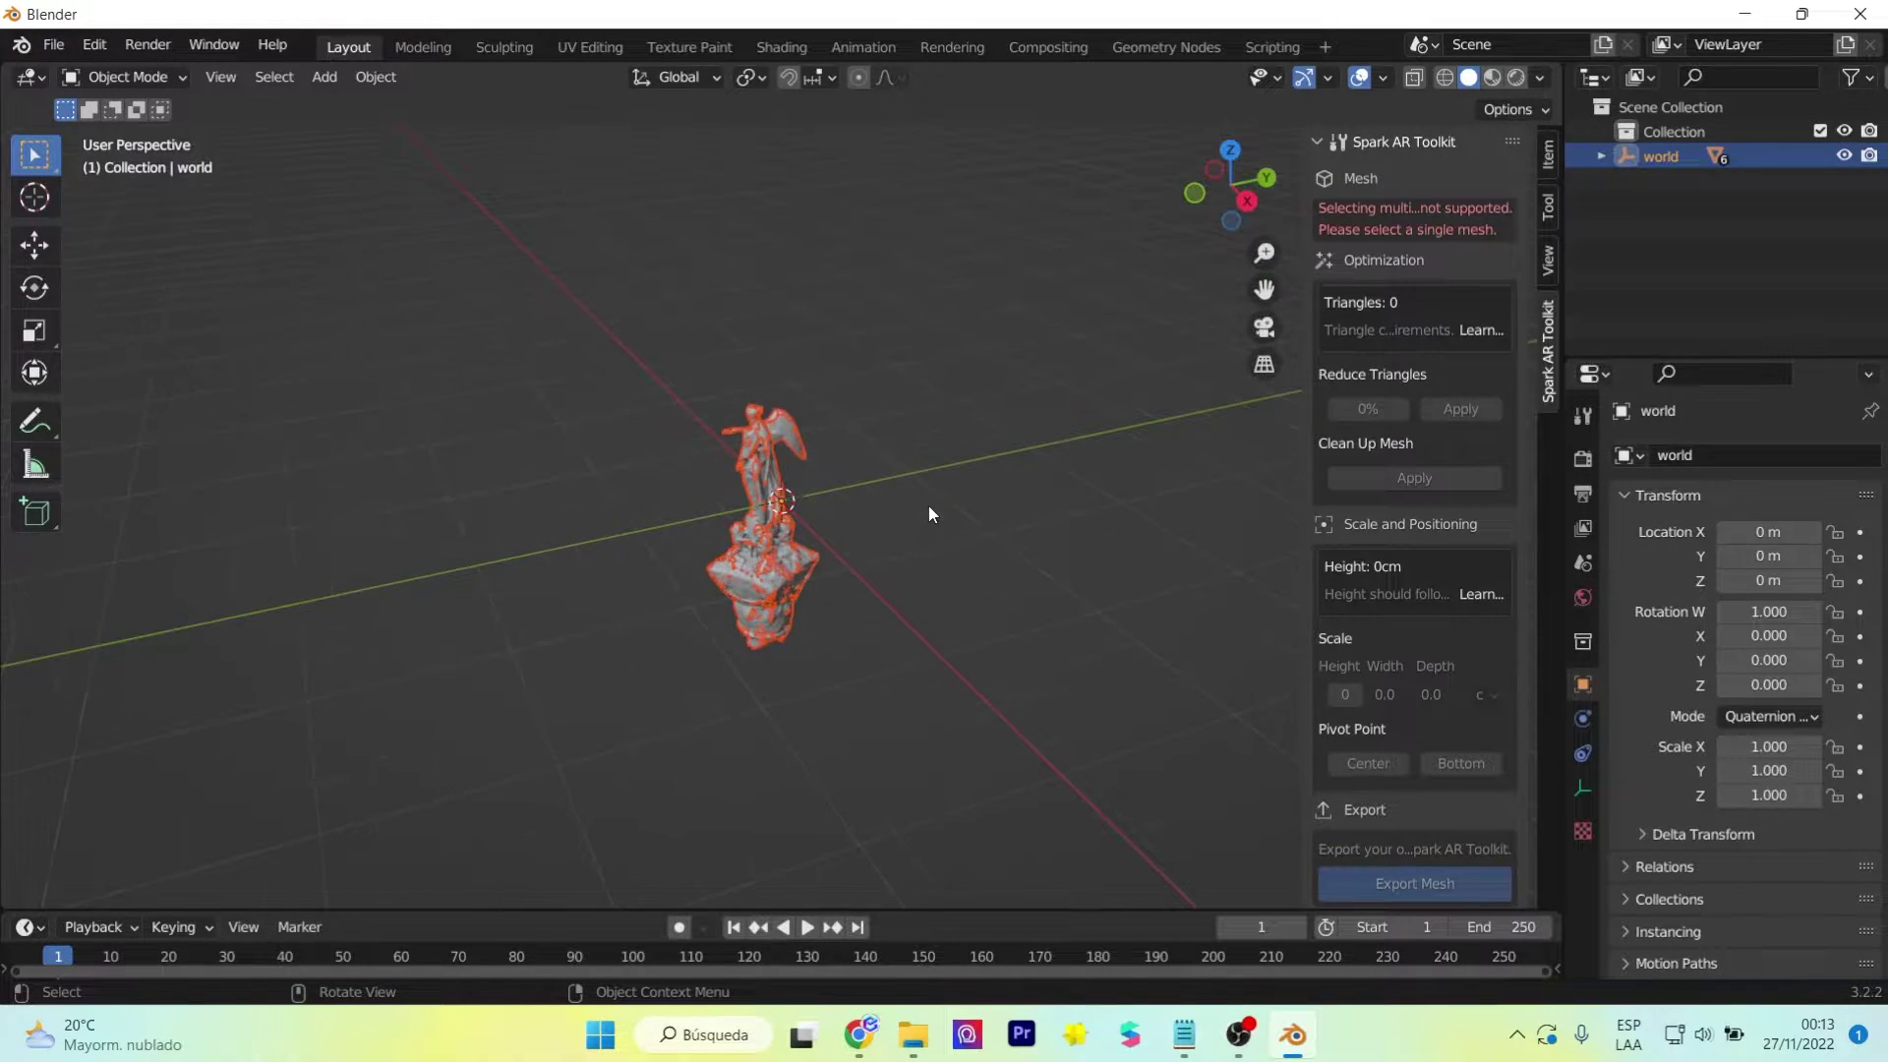
- Select the main mesh of the angel statue and center its pivot point with the Spark AR Toolkit
{"action": "middle_click_drag", "start_coordinate": [1018, 504], "coordinate": [864, 489]}
{"action": "left_click", "coordinate": [716, 399]}
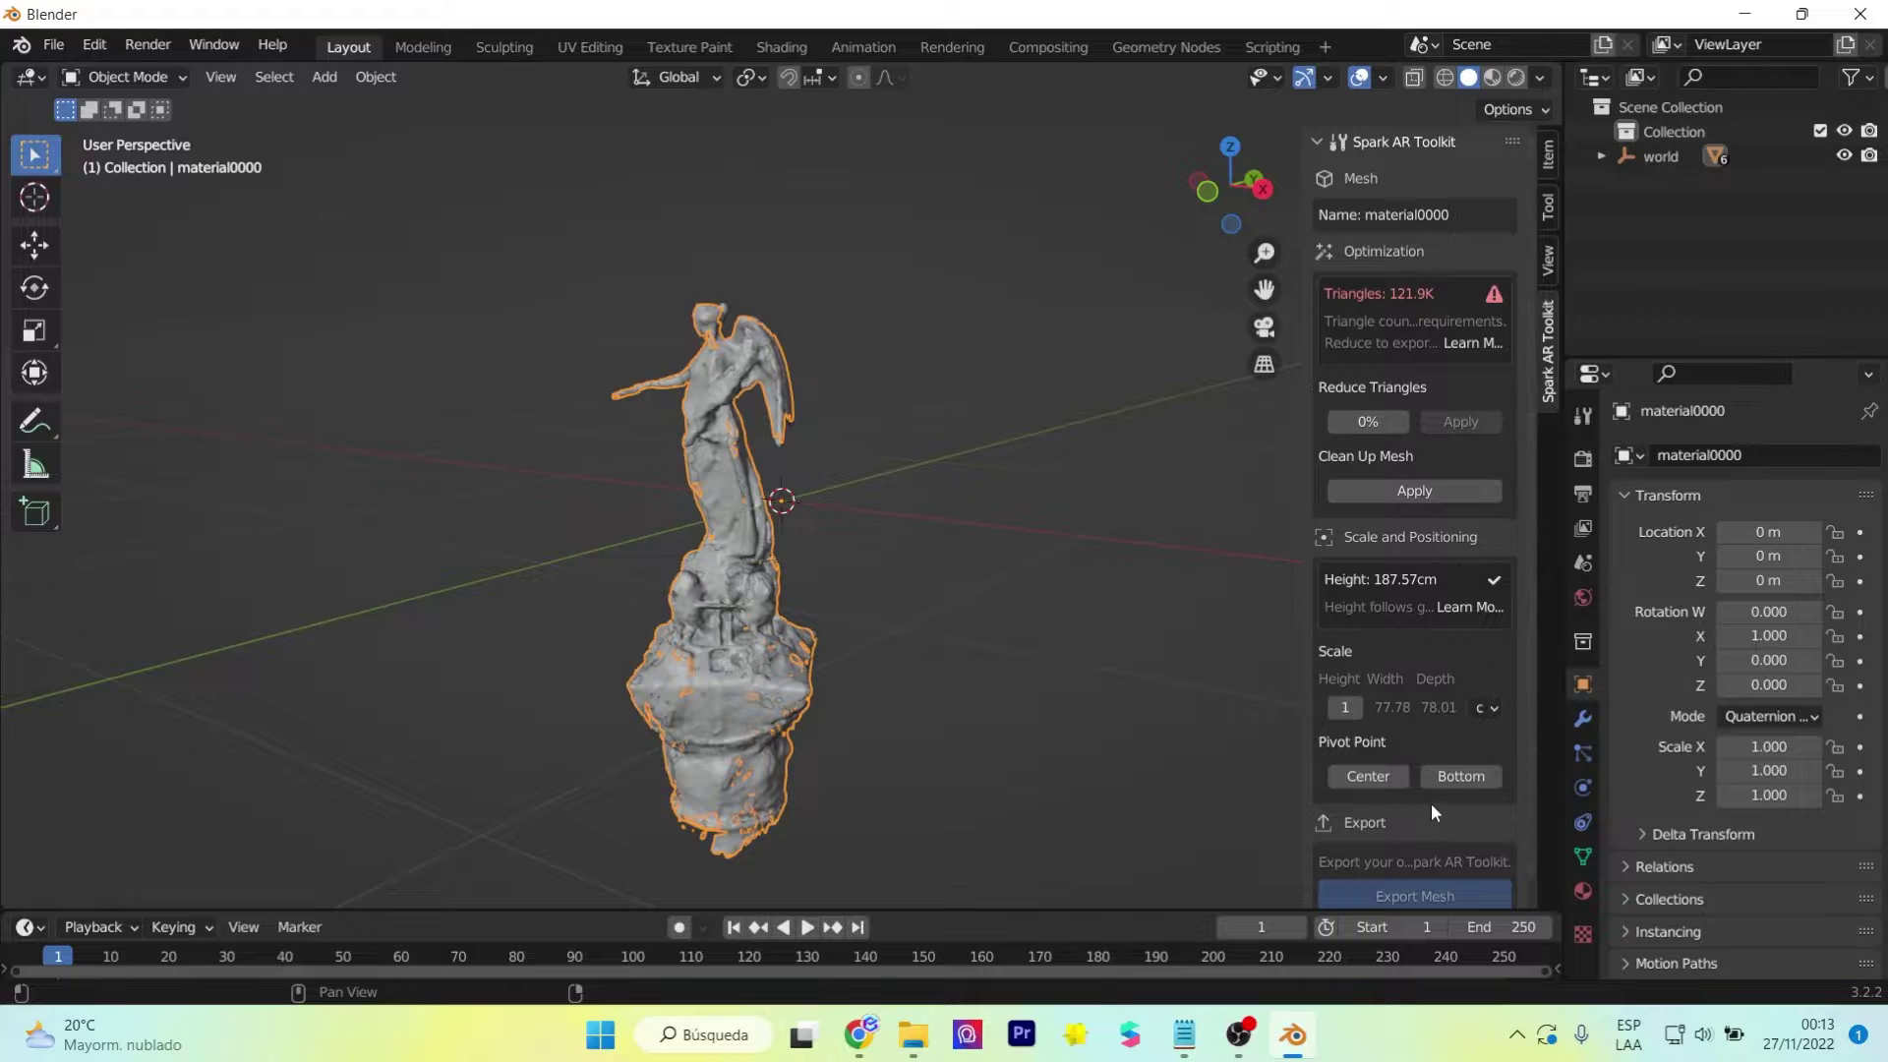
{"action": "left_click", "coordinate": [1389, 771]}
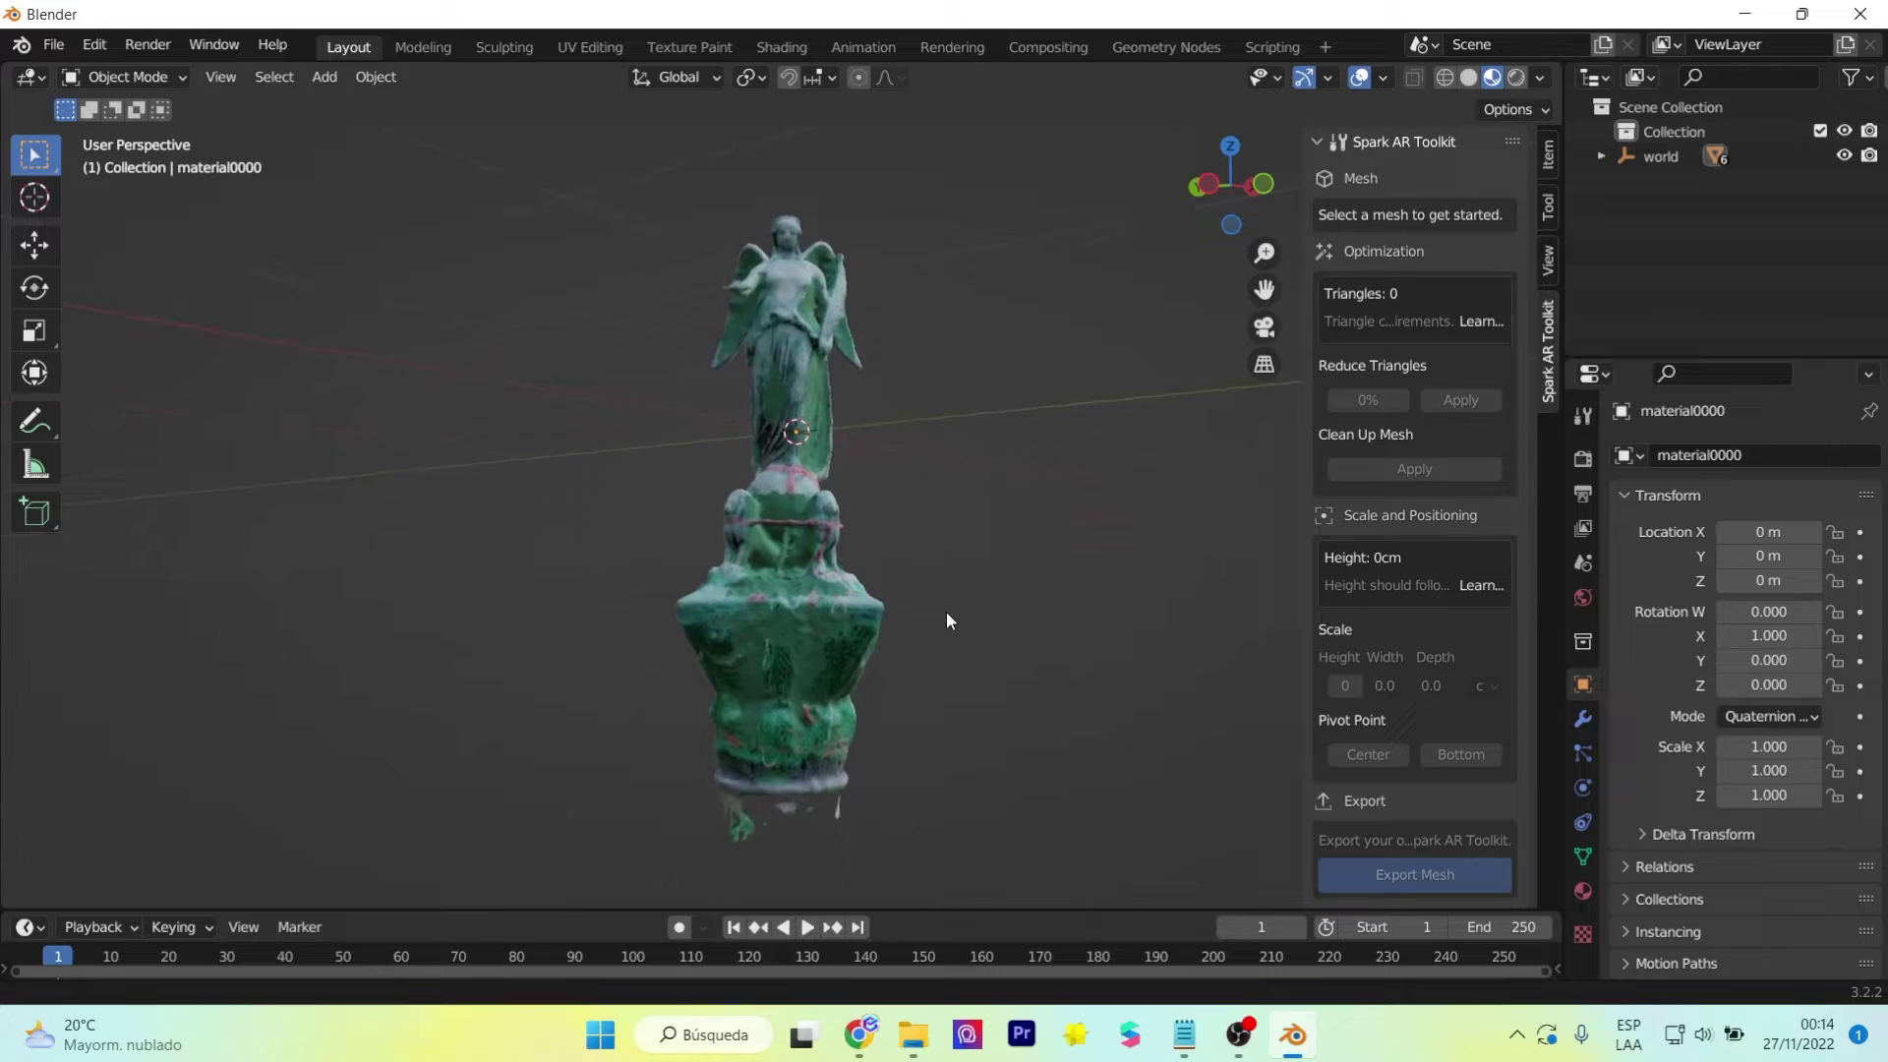
- Bisect the whole statue mesh horizontally at the top of the wide pedestal with Clear Inner enabled
{"action": "middle_click_drag", "start_coordinate": [947, 619], "coordinate": [959, 588]}
{"action": "key", "text": "Tab"}
{"action": "left_click", "coordinate": [120, 77]}
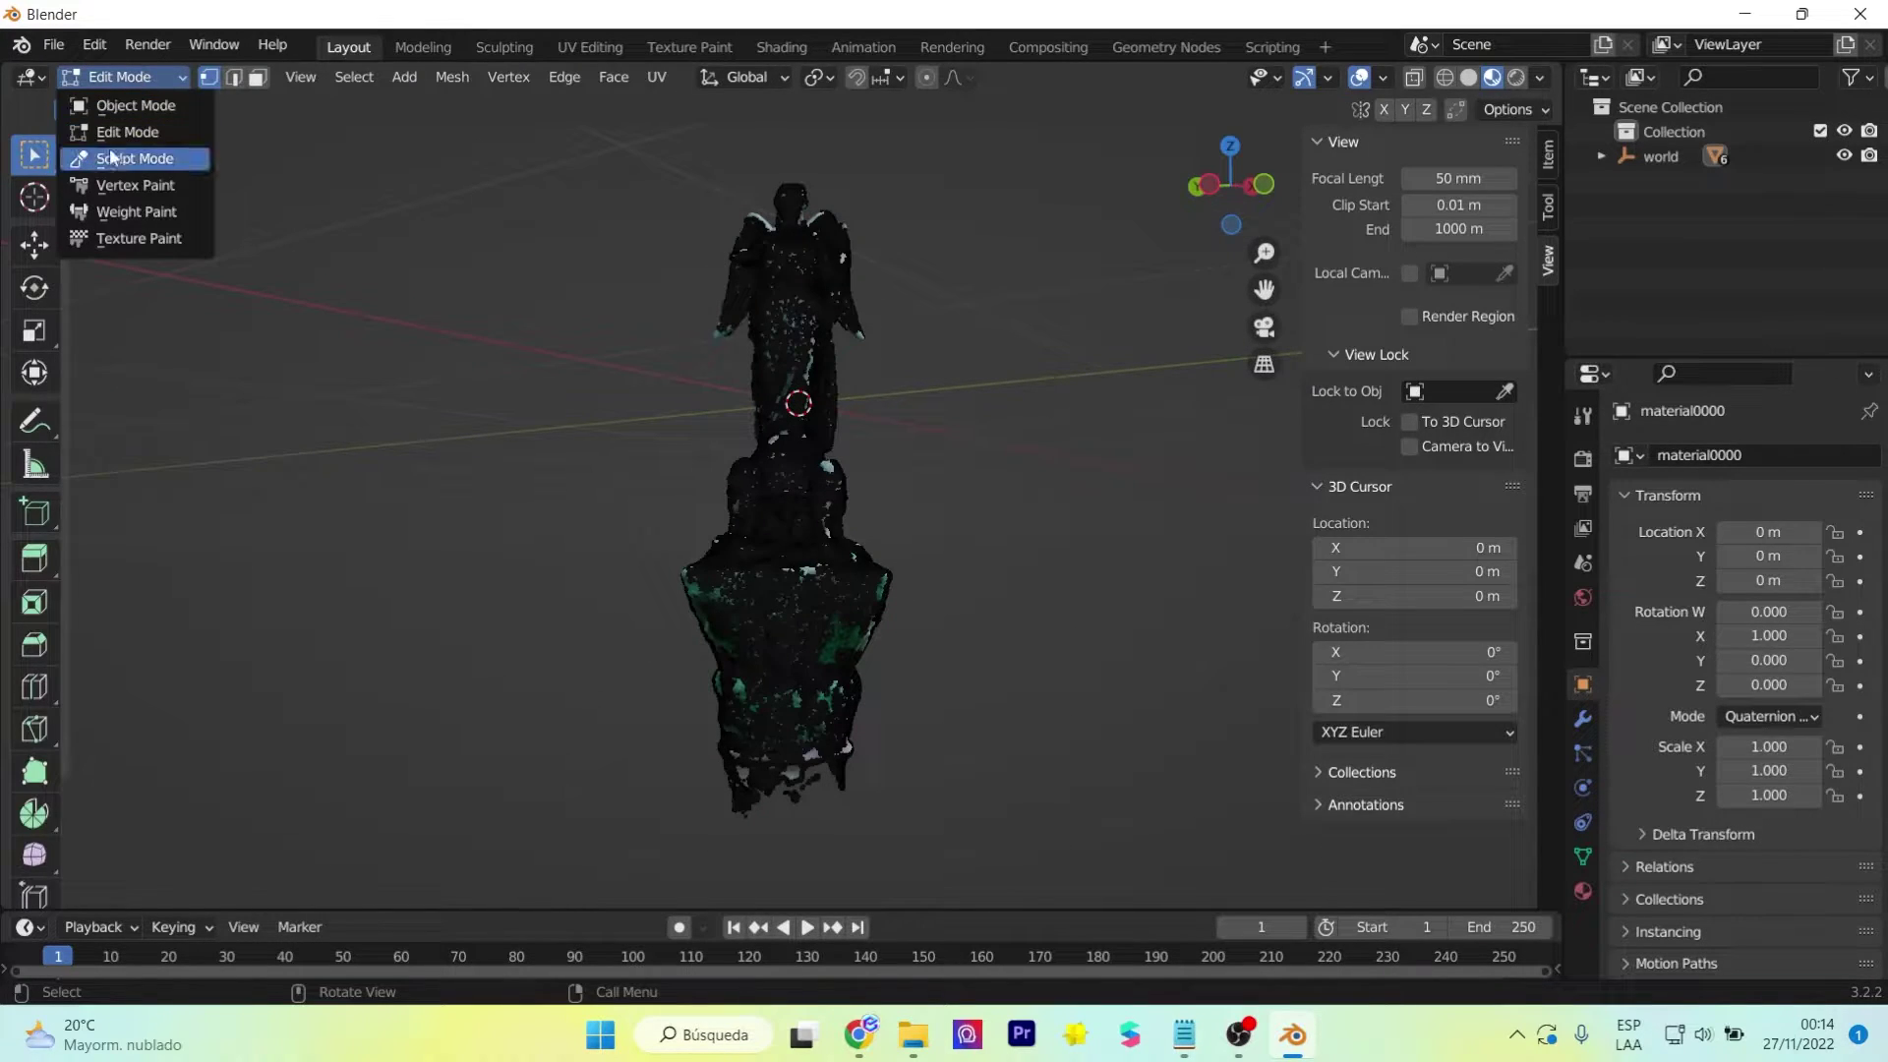
{"action": "left_click", "coordinate": [126, 131]}
{"action": "left_click_drag", "start_coordinate": [607, 135], "coordinate": [1013, 687]}
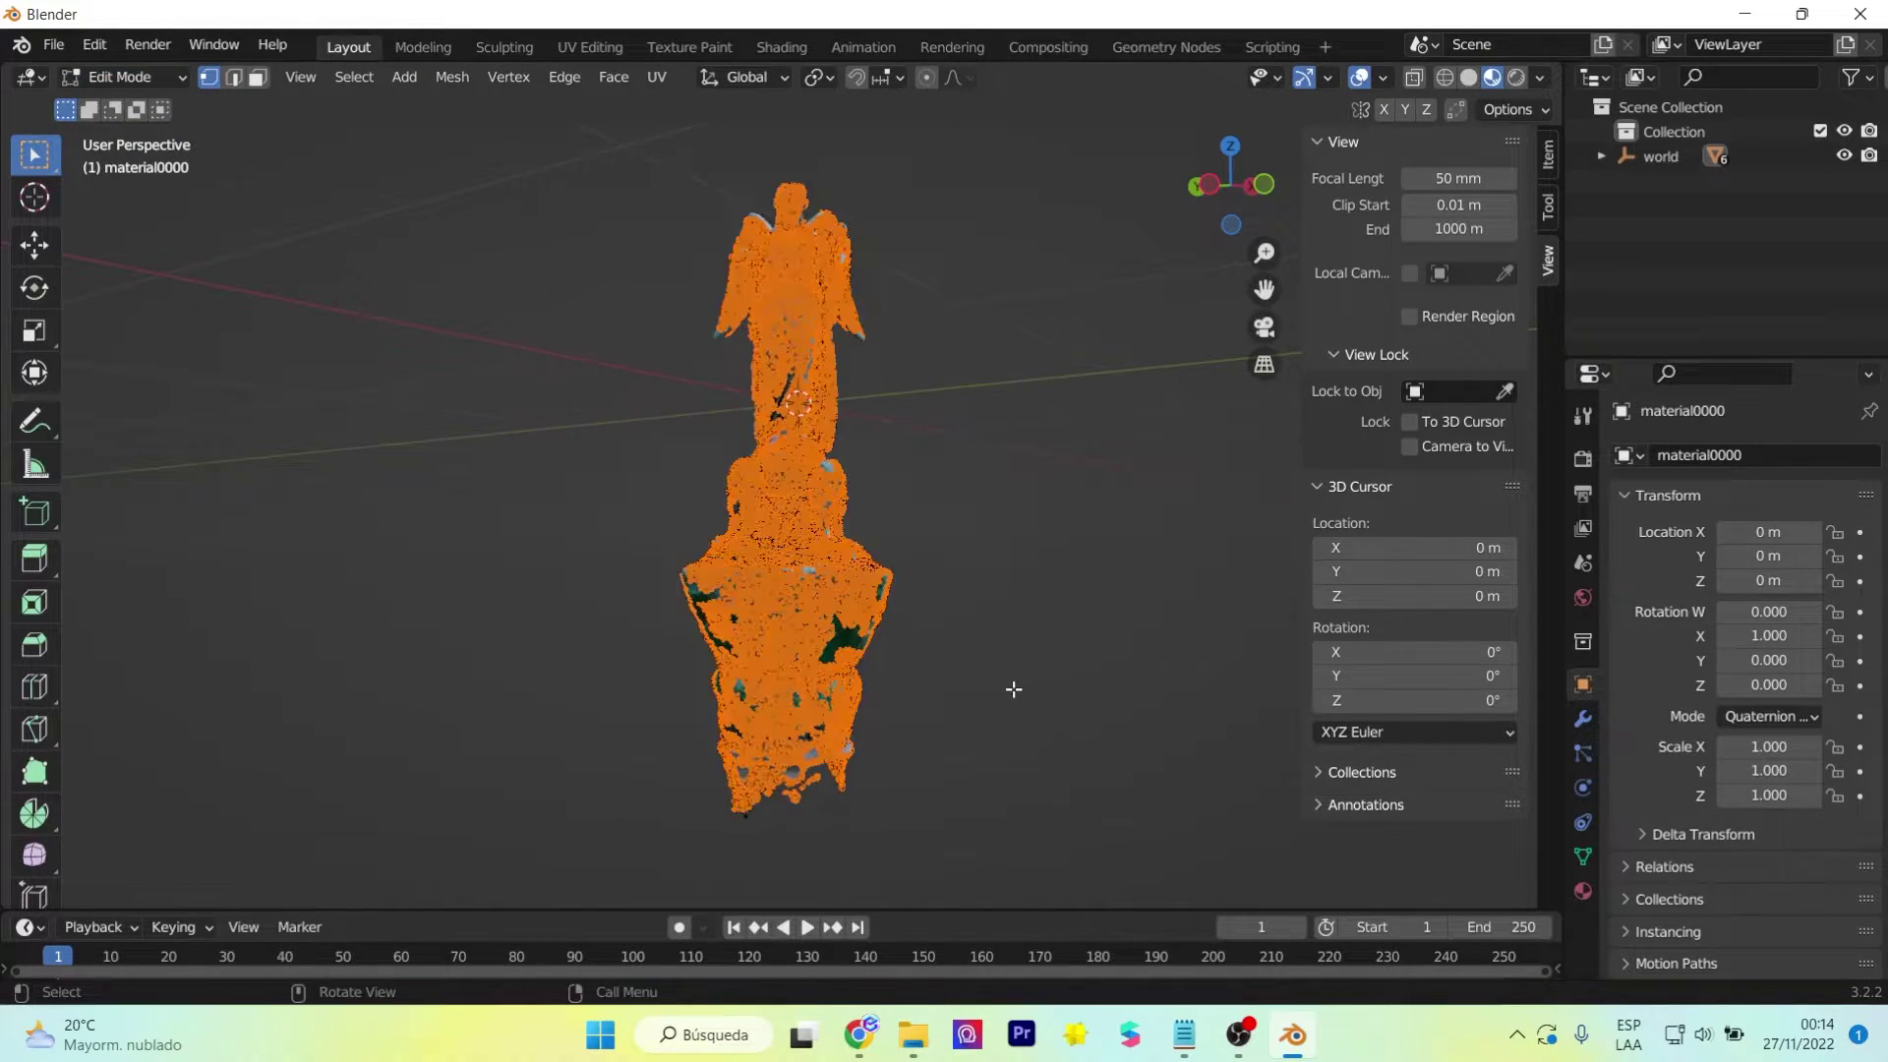
{"action": "left_click", "coordinate": [455, 78]}
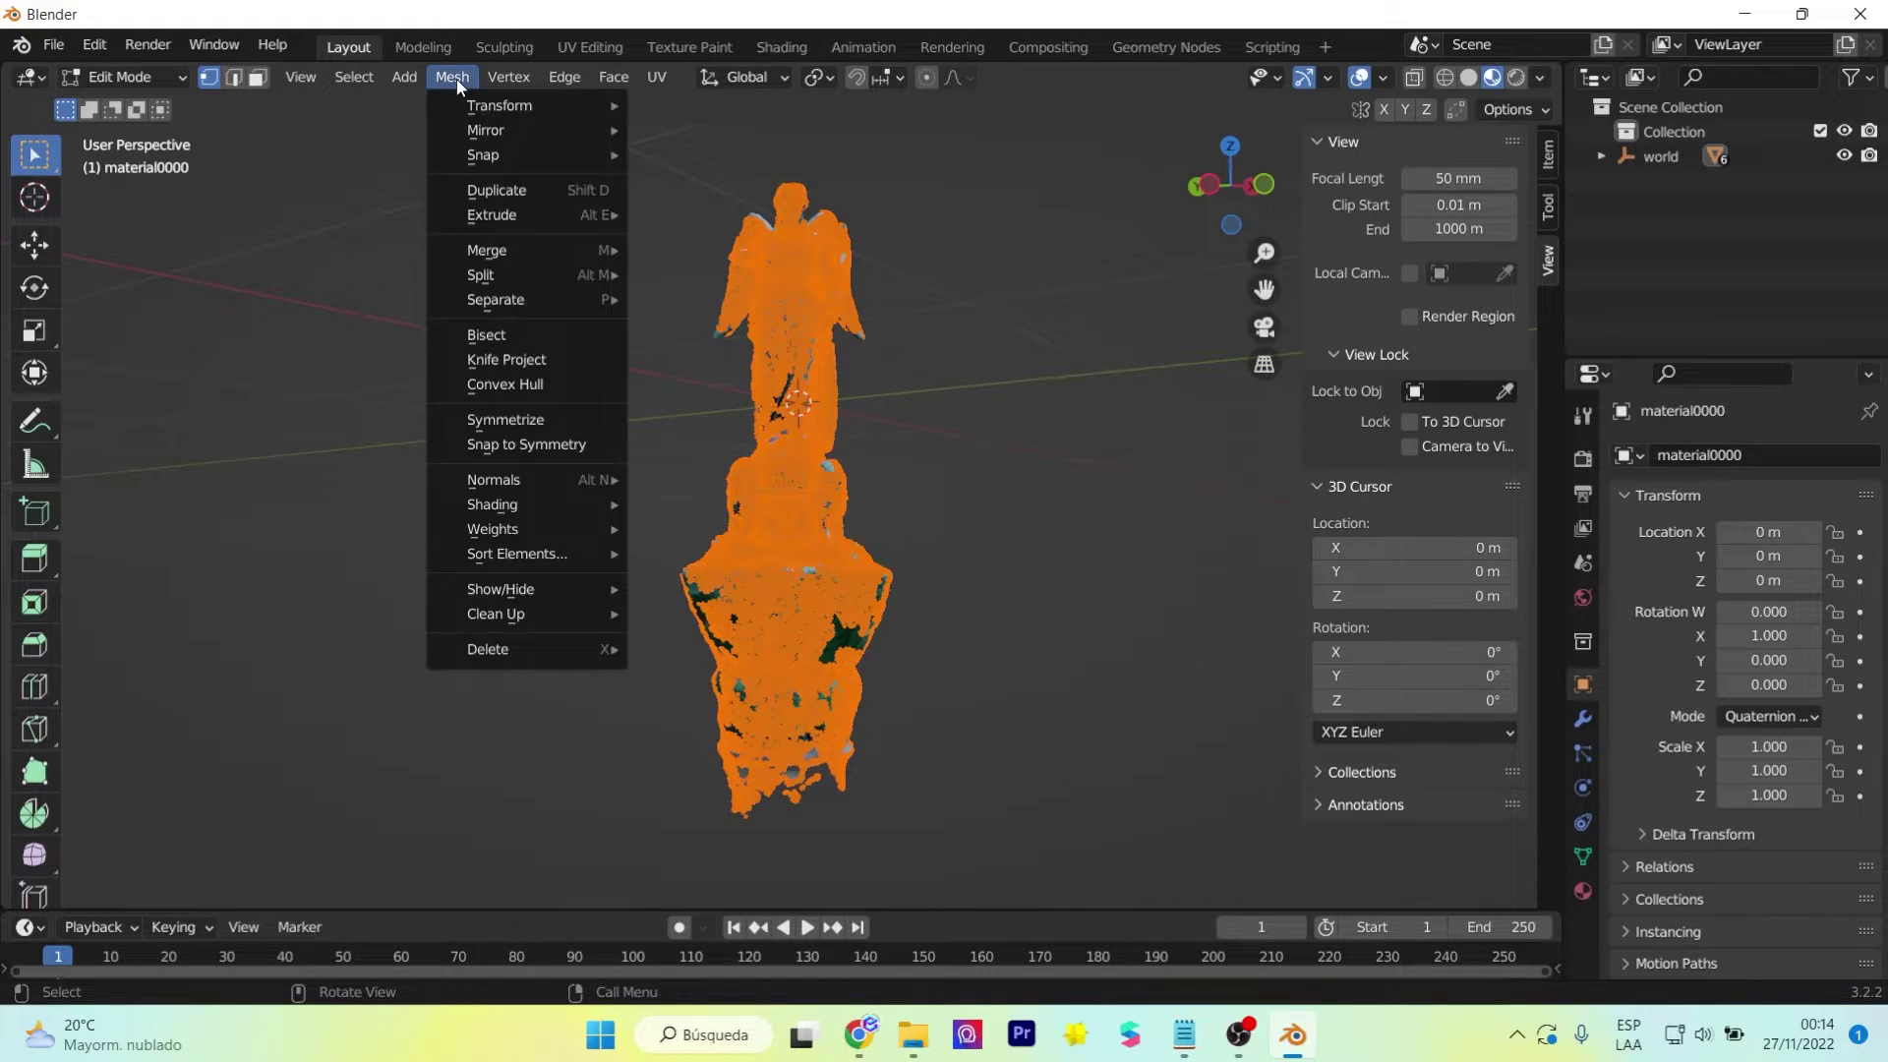
{"action": "left_click", "coordinate": [549, 335]}
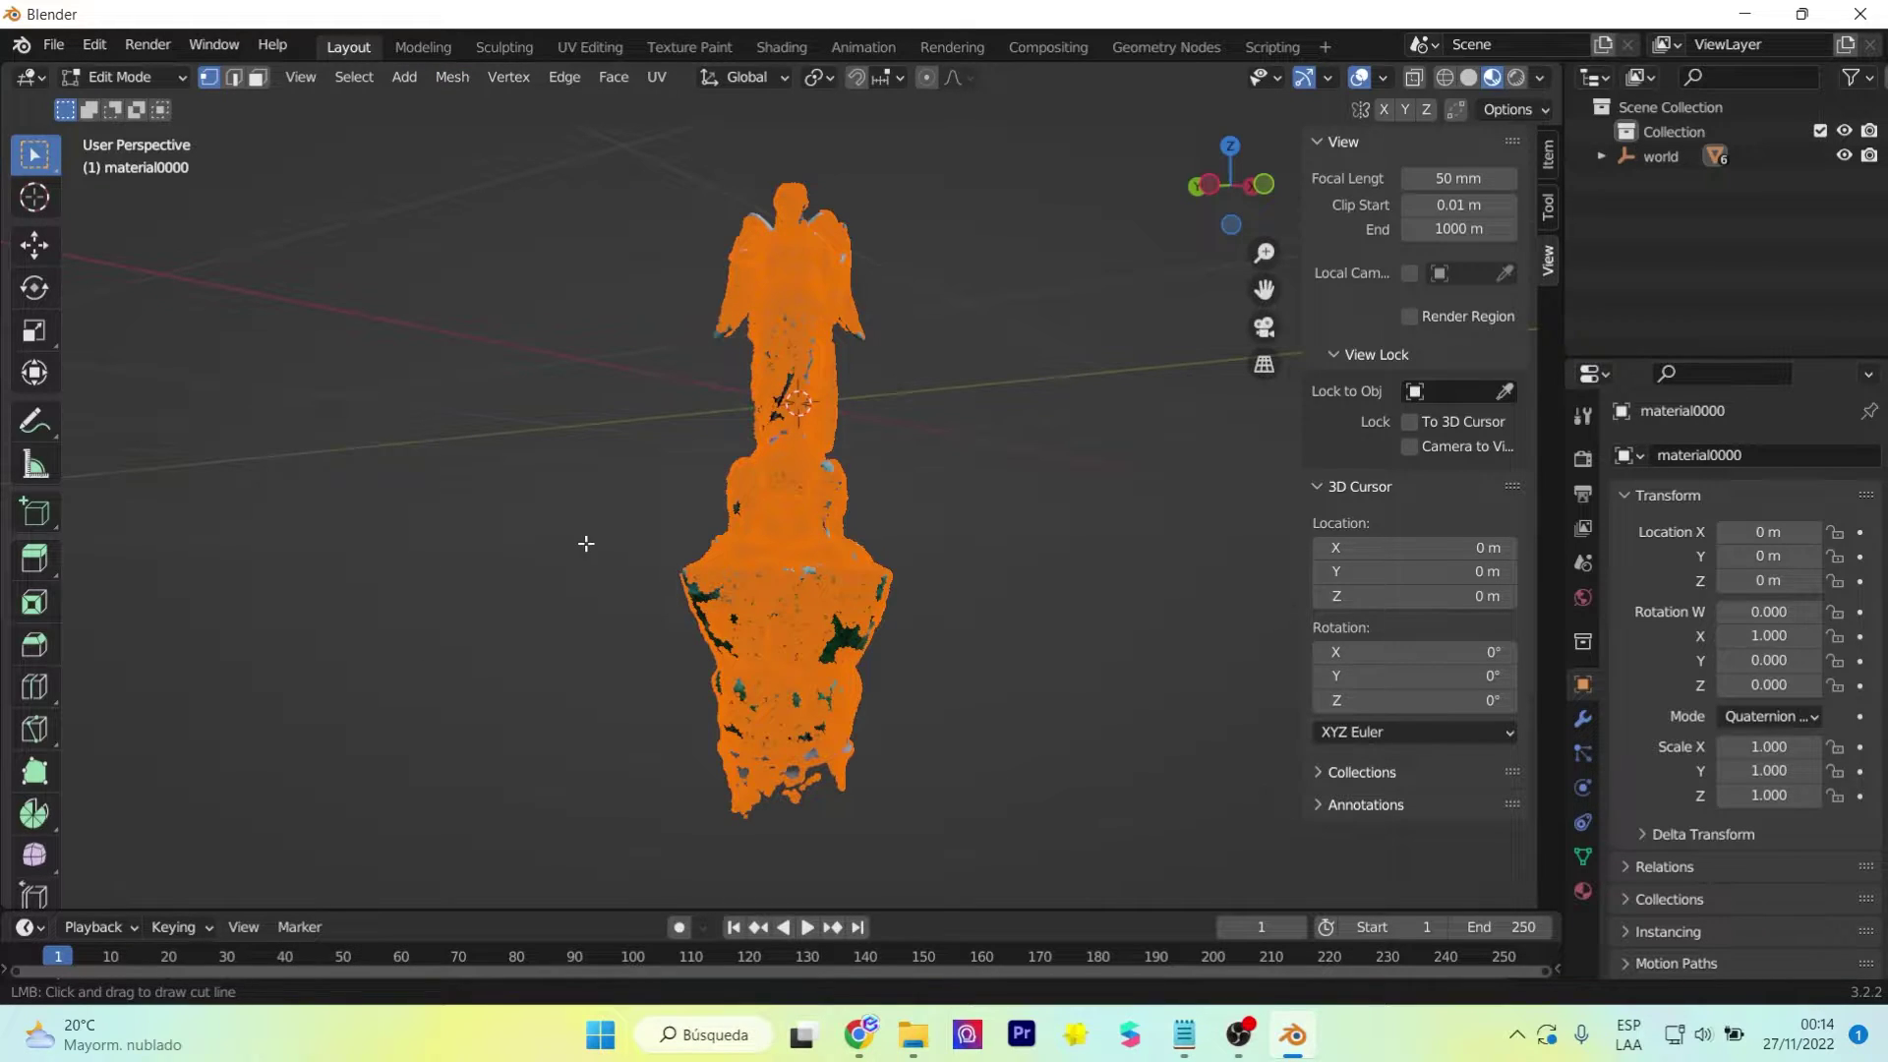
{"action": "left_click_drag", "start_coordinate": [590, 531], "coordinate": [1017, 534]}
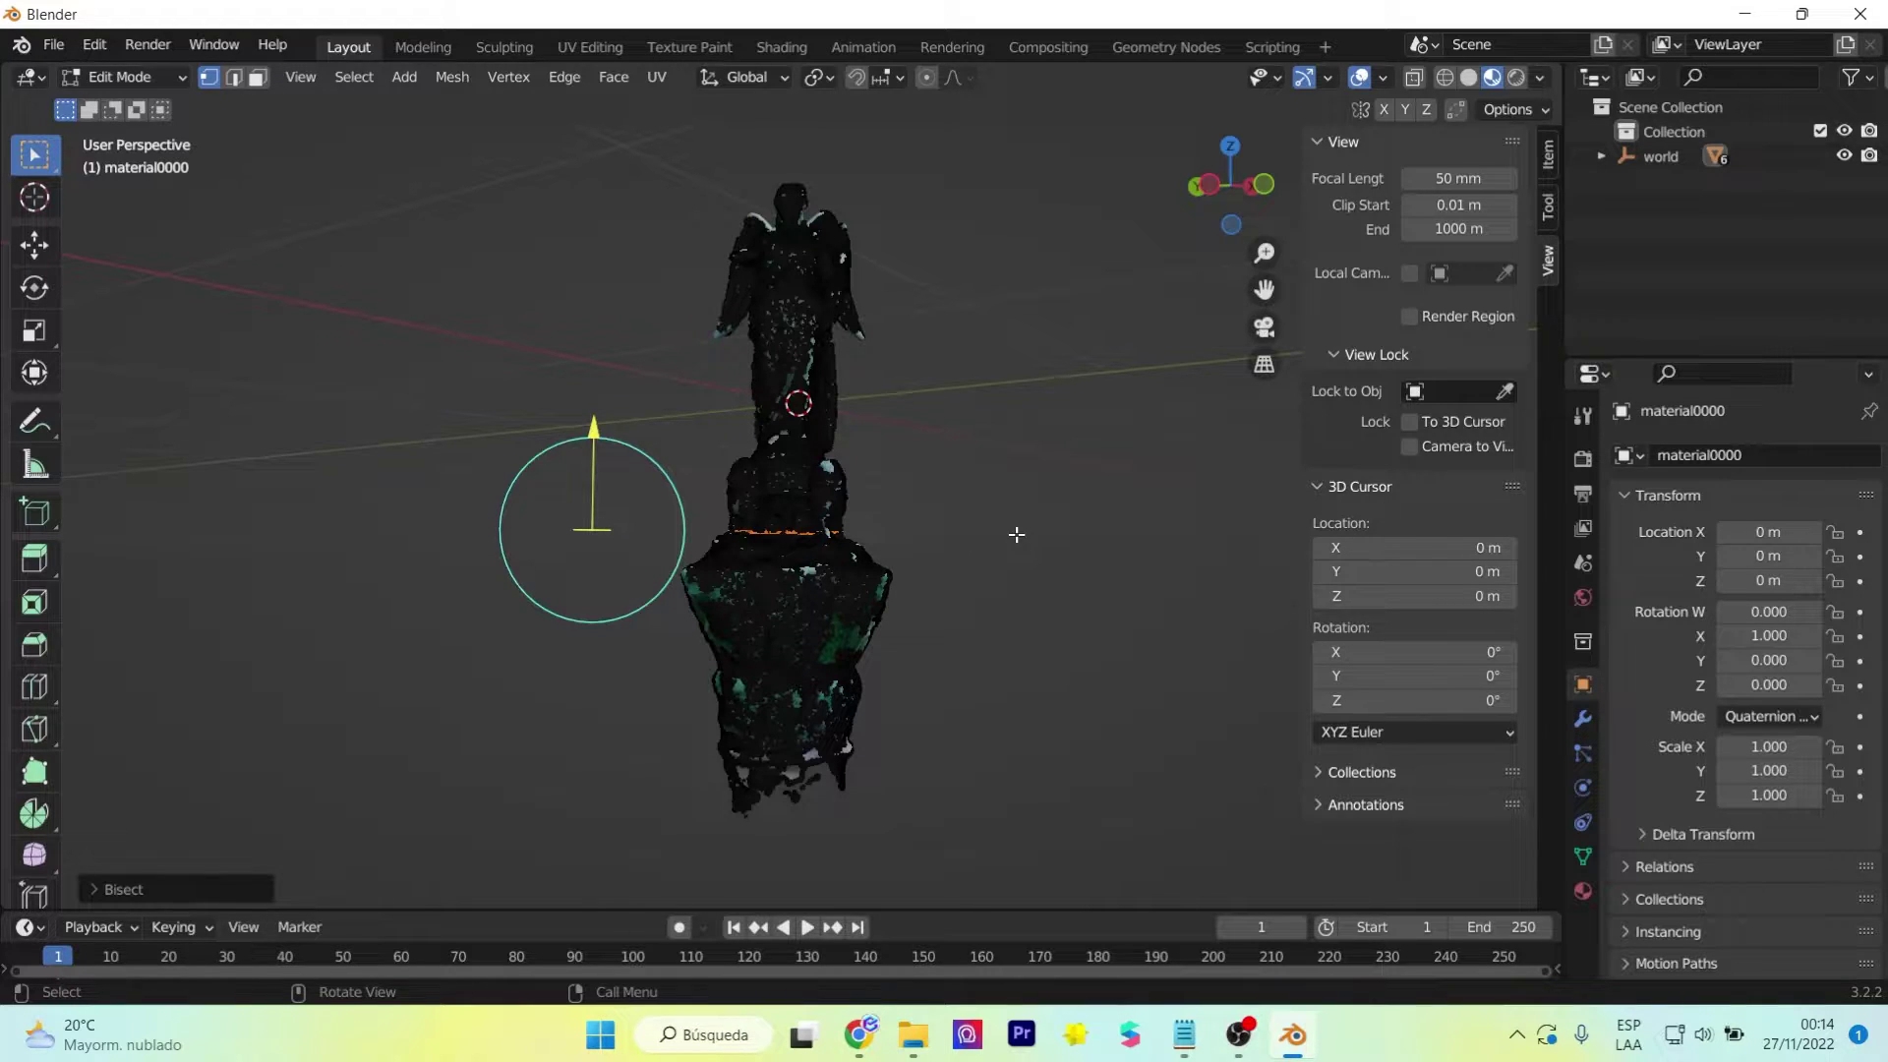
{"action": "left_click", "coordinate": [95, 889]}
{"action": "left_click", "coordinate": [233, 828]}
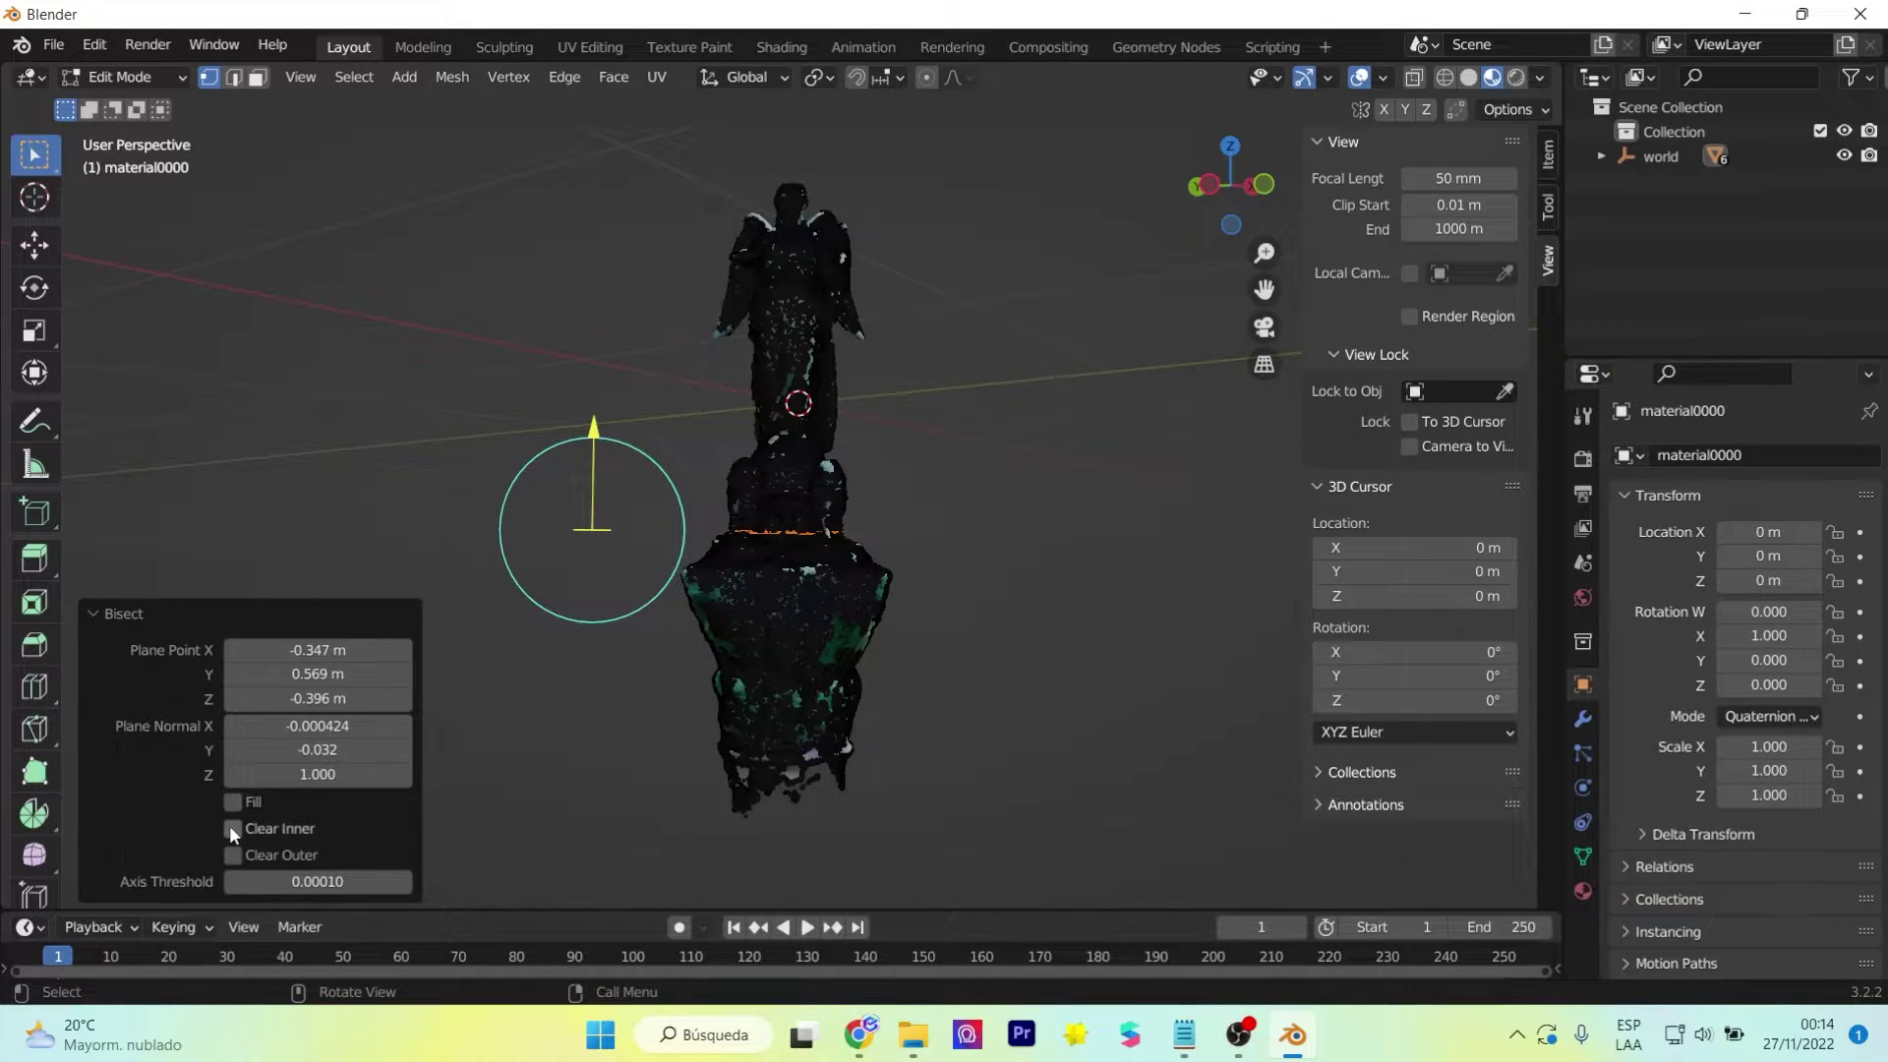
{"action": "middle_click_drag", "start_coordinate": [456, 738], "coordinate": [512, 713]}
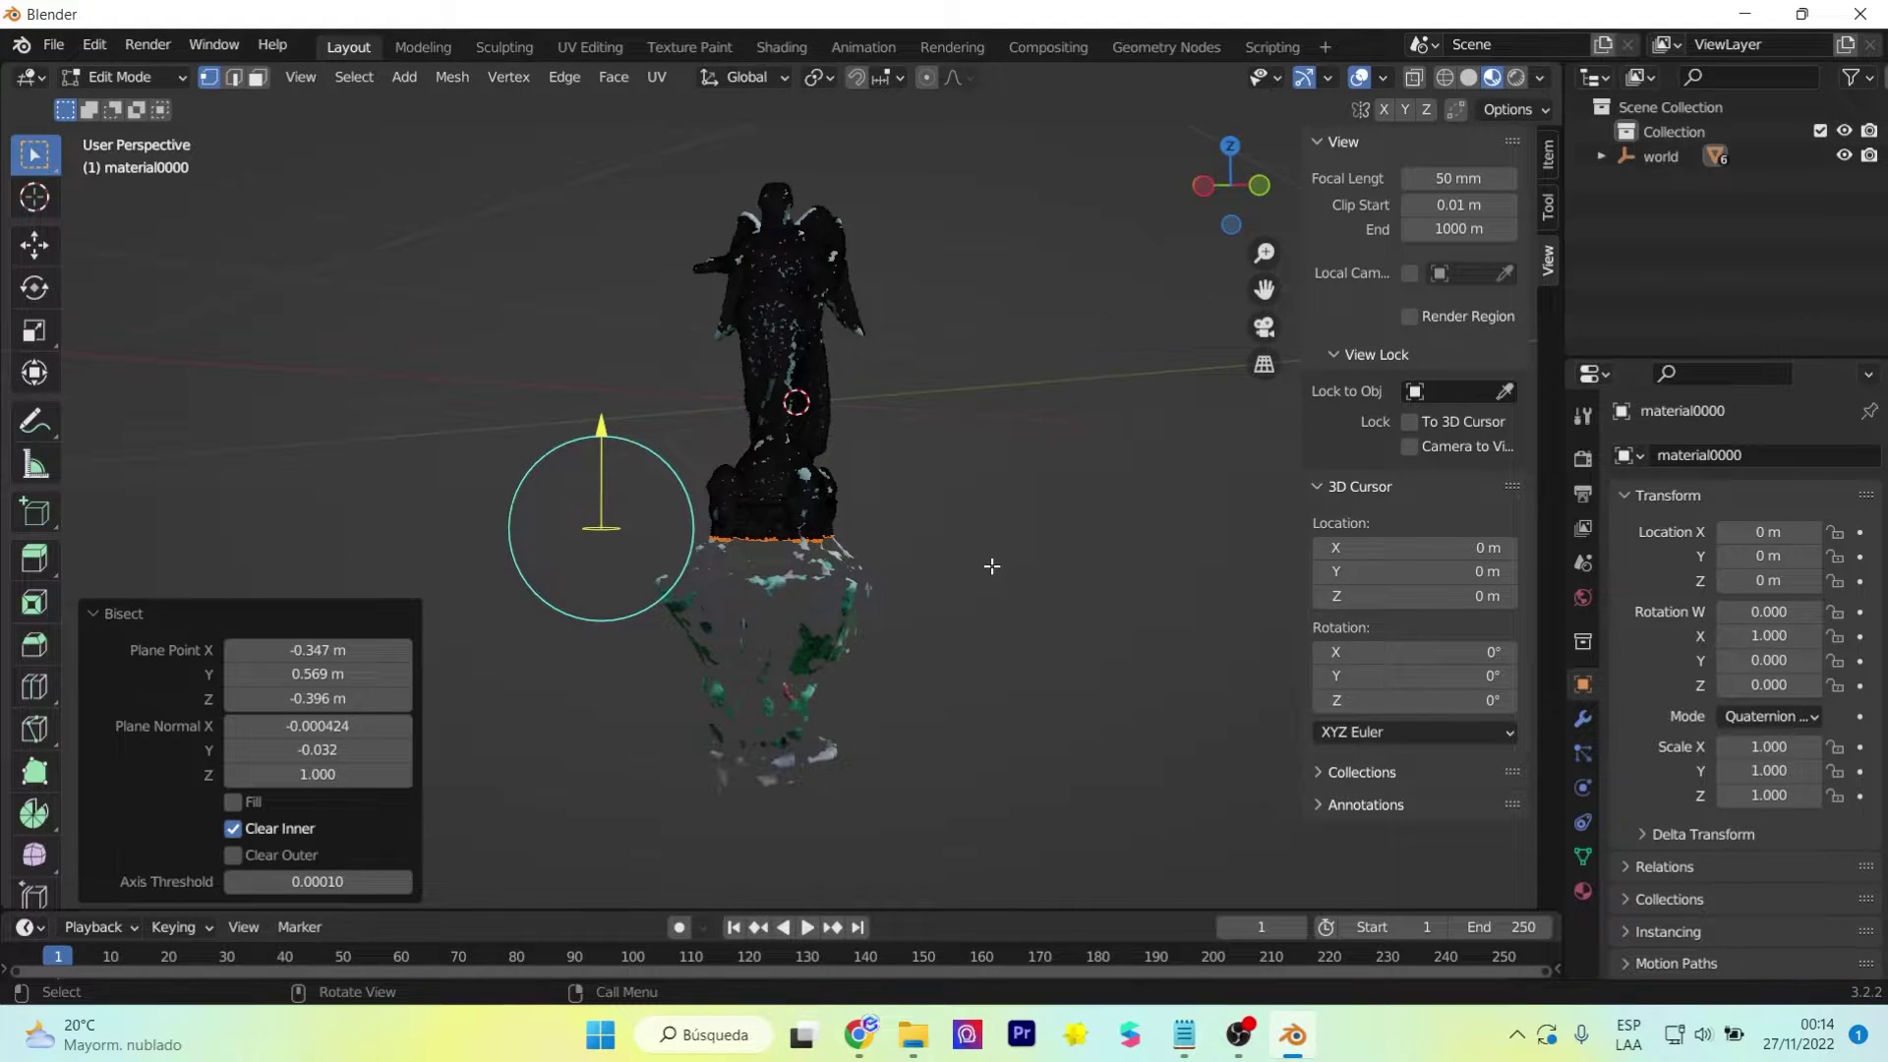
{"action": "left_click", "coordinate": [991, 566]}
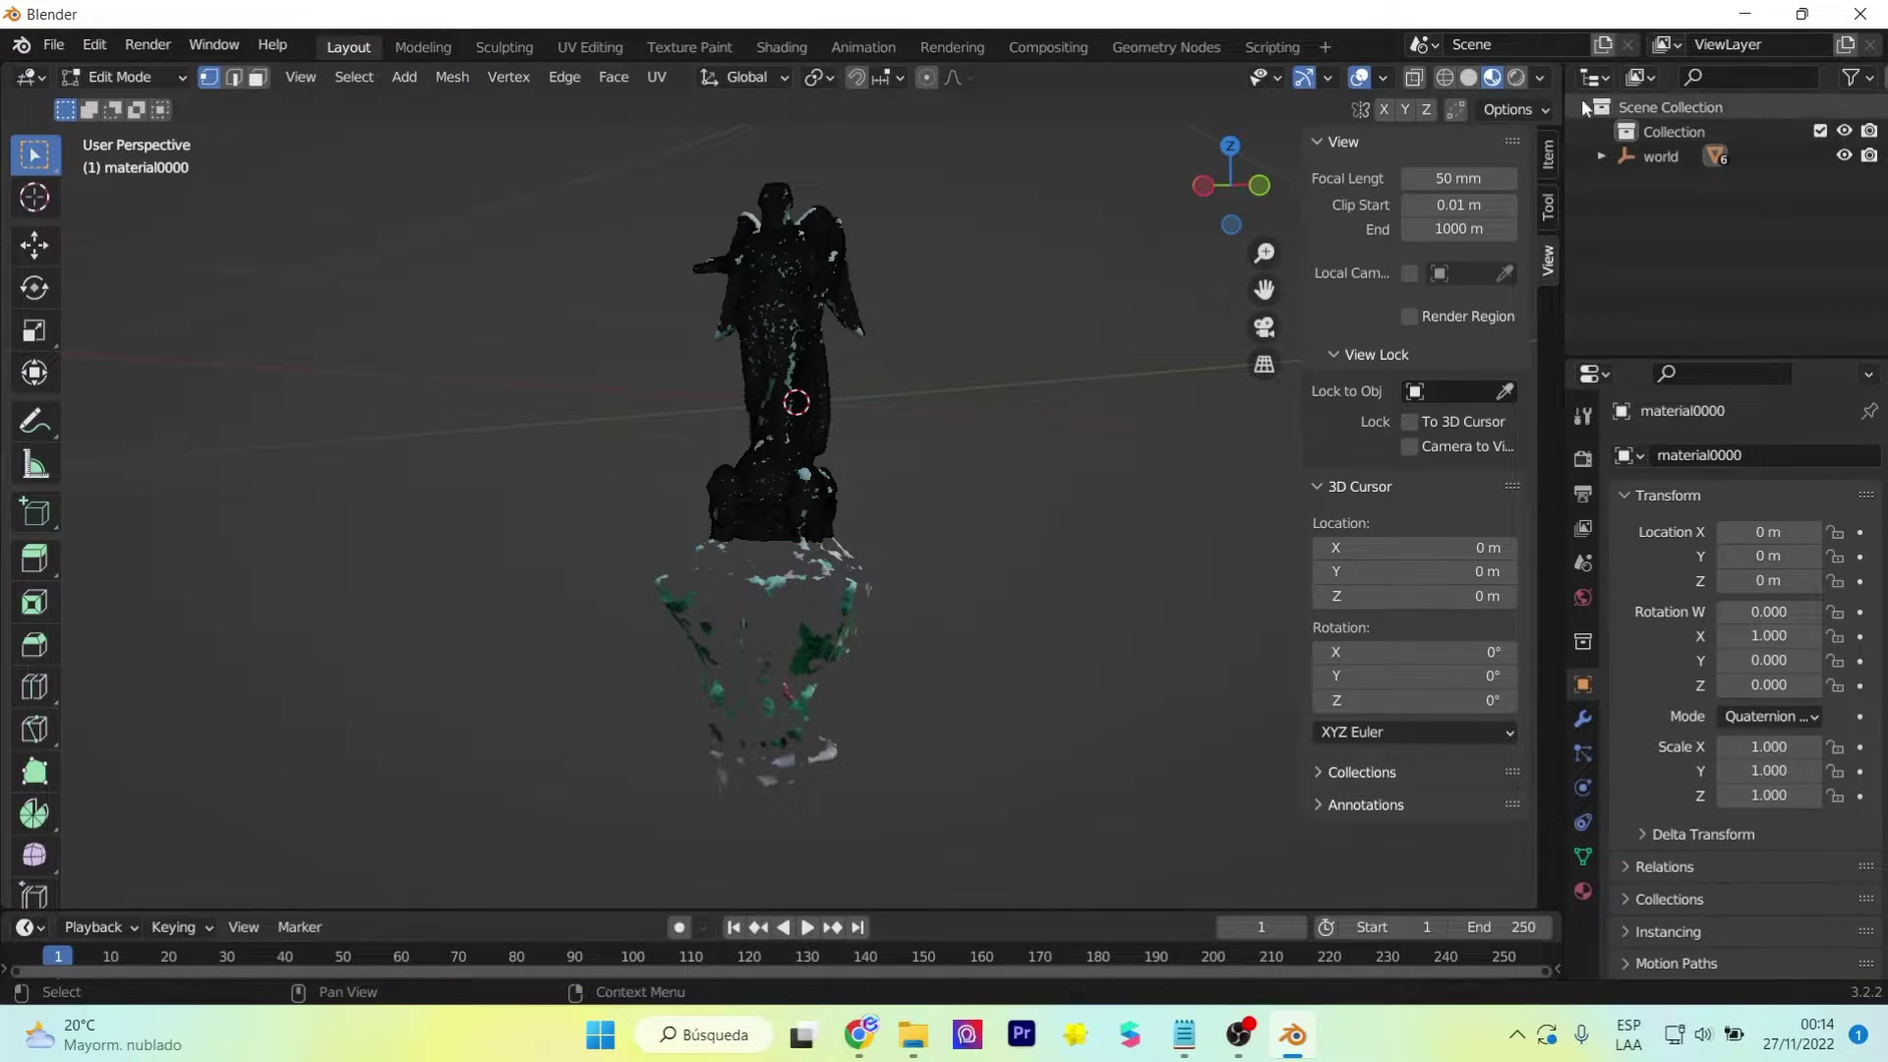
- Bisect the remaining mesh again just below the angel's robe with Clear Inner, and switch the viewport to solid shading
{"action": "key", "text": "Tab"}
{"action": "middle_click_drag", "start_coordinate": [941, 348], "coordinate": [932, 492]}
{"action": "key", "text": "Tab"}
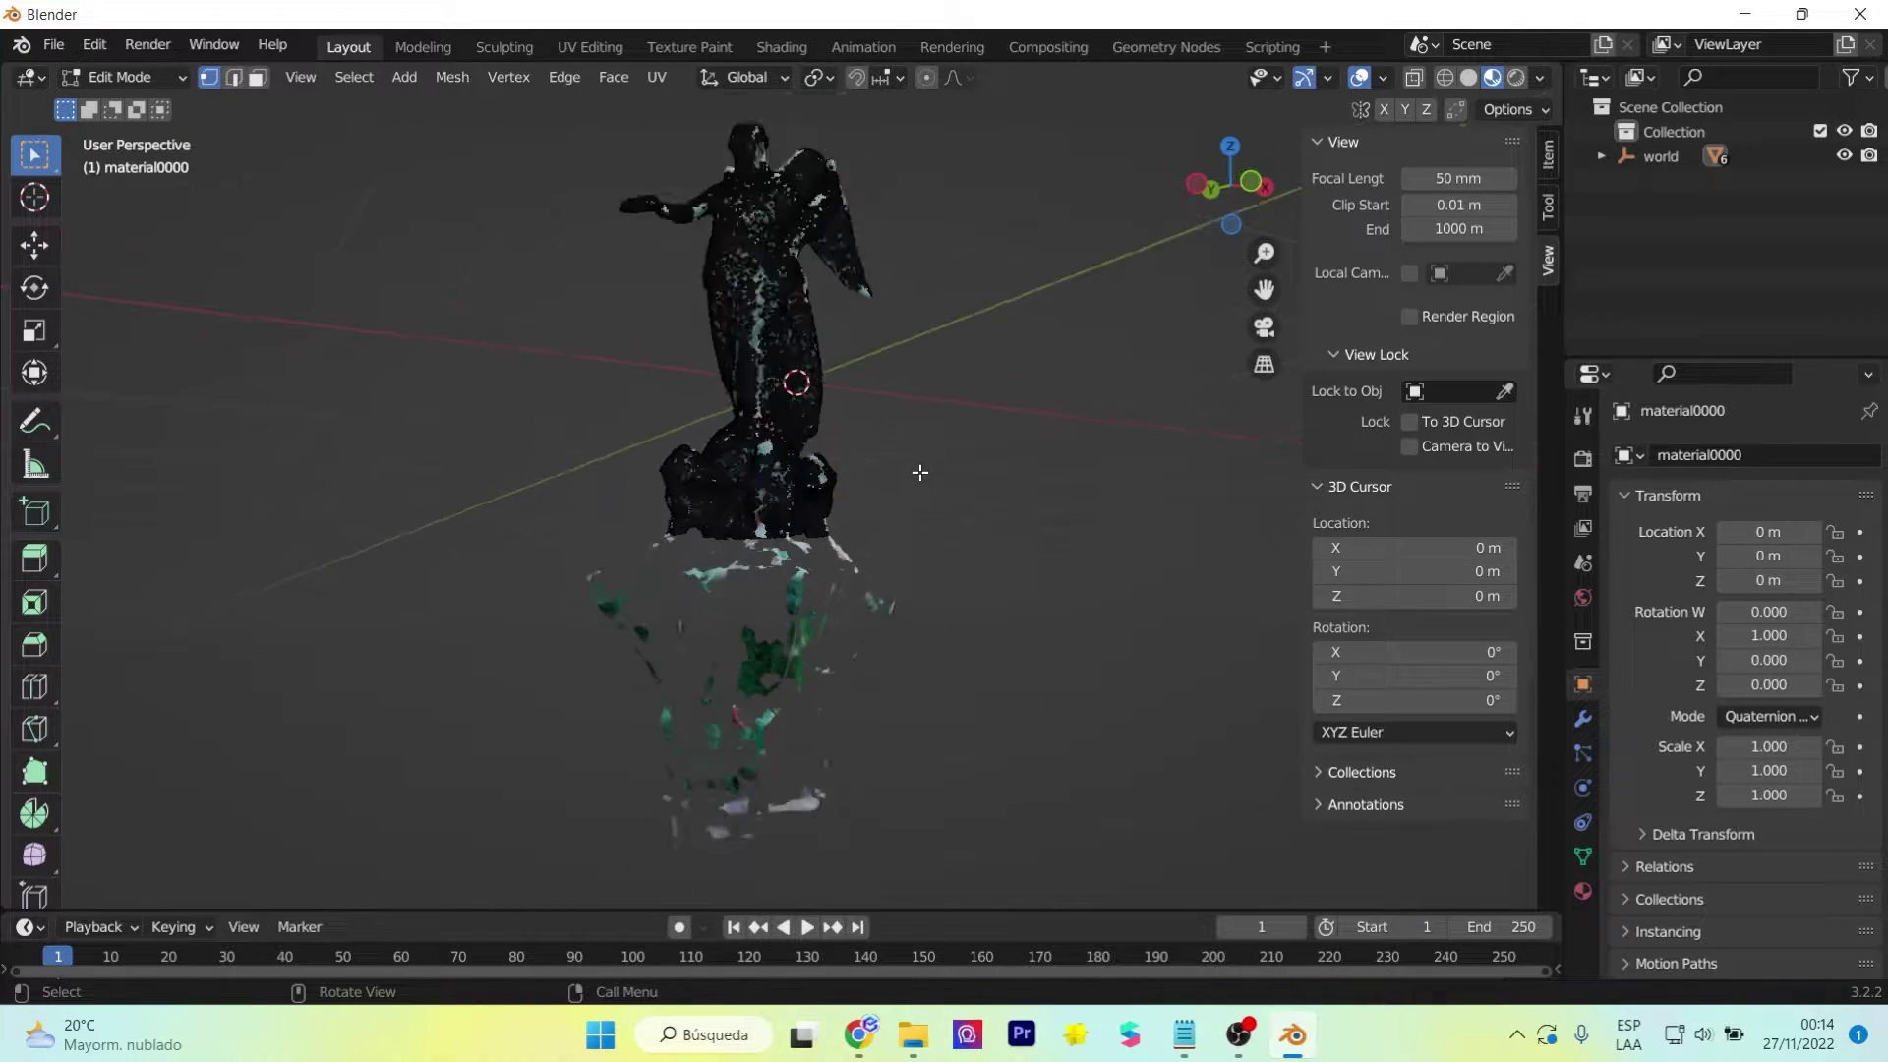
{"action": "key", "text": "a"}
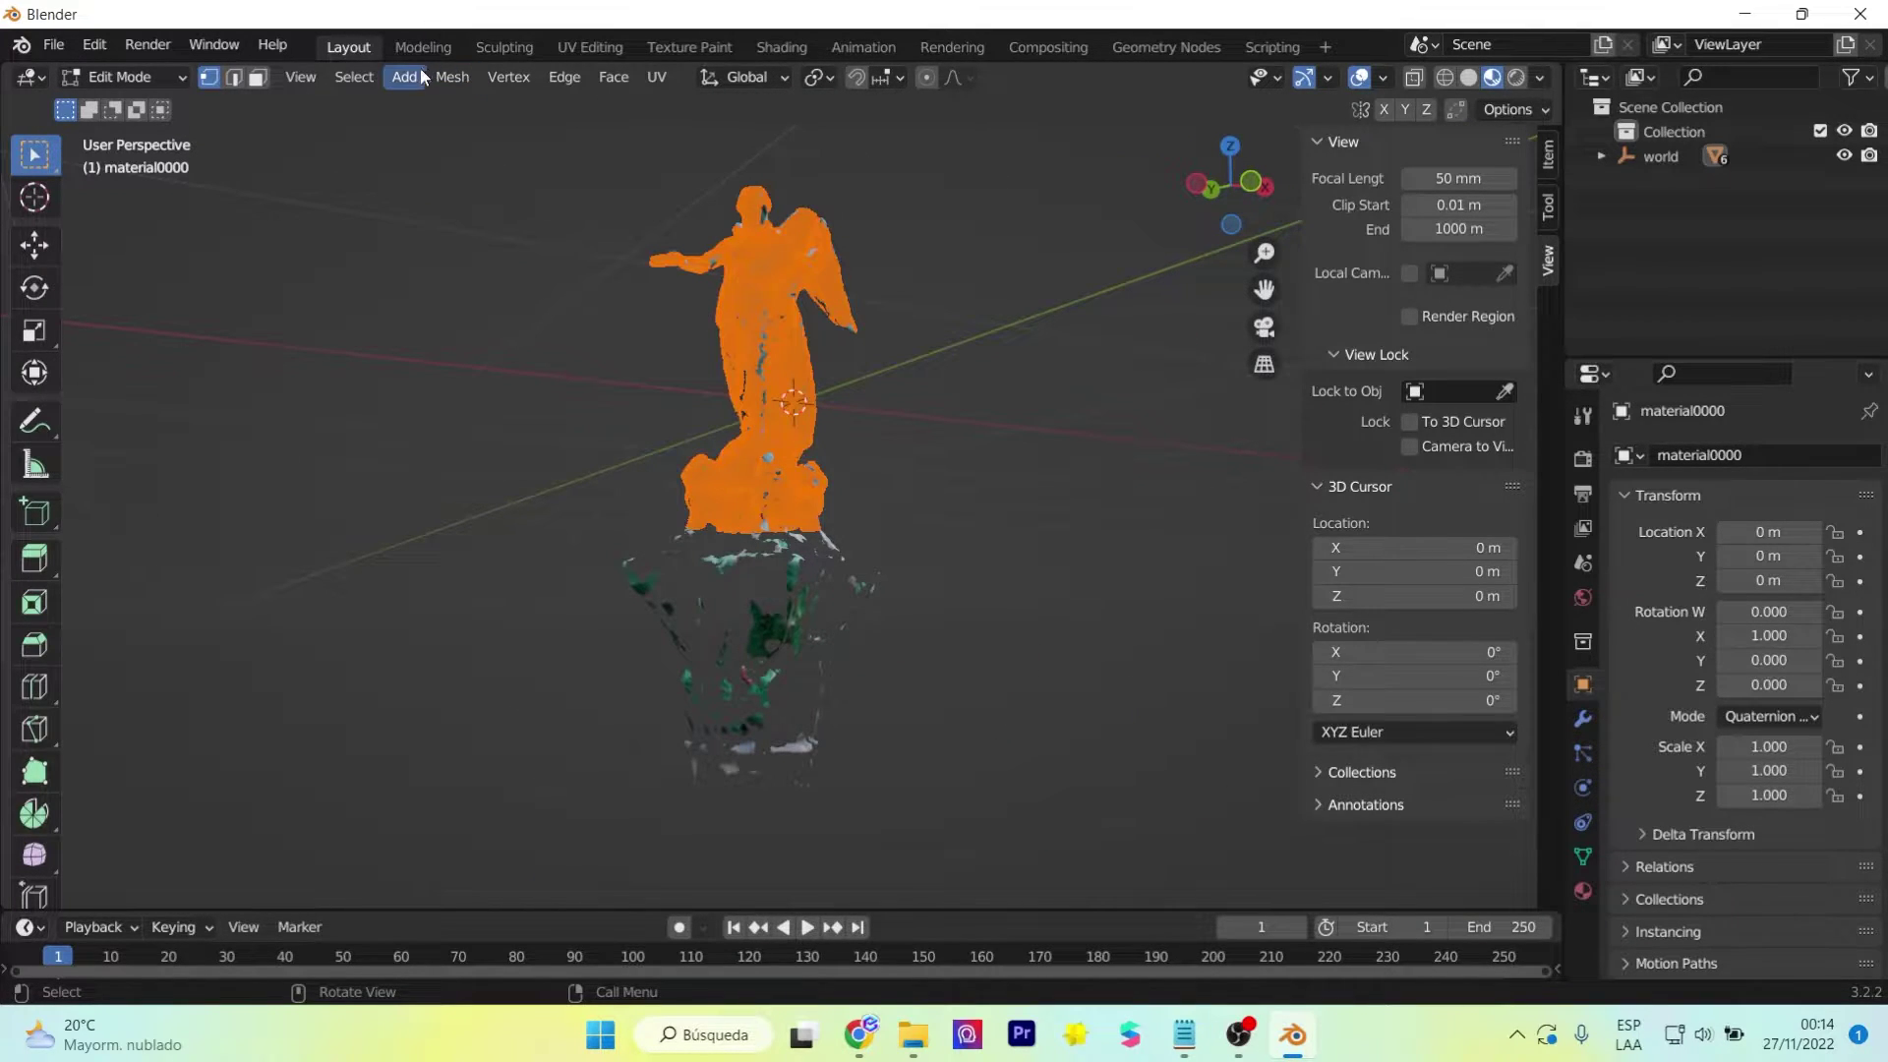
{"action": "left_click", "coordinate": [452, 77]}
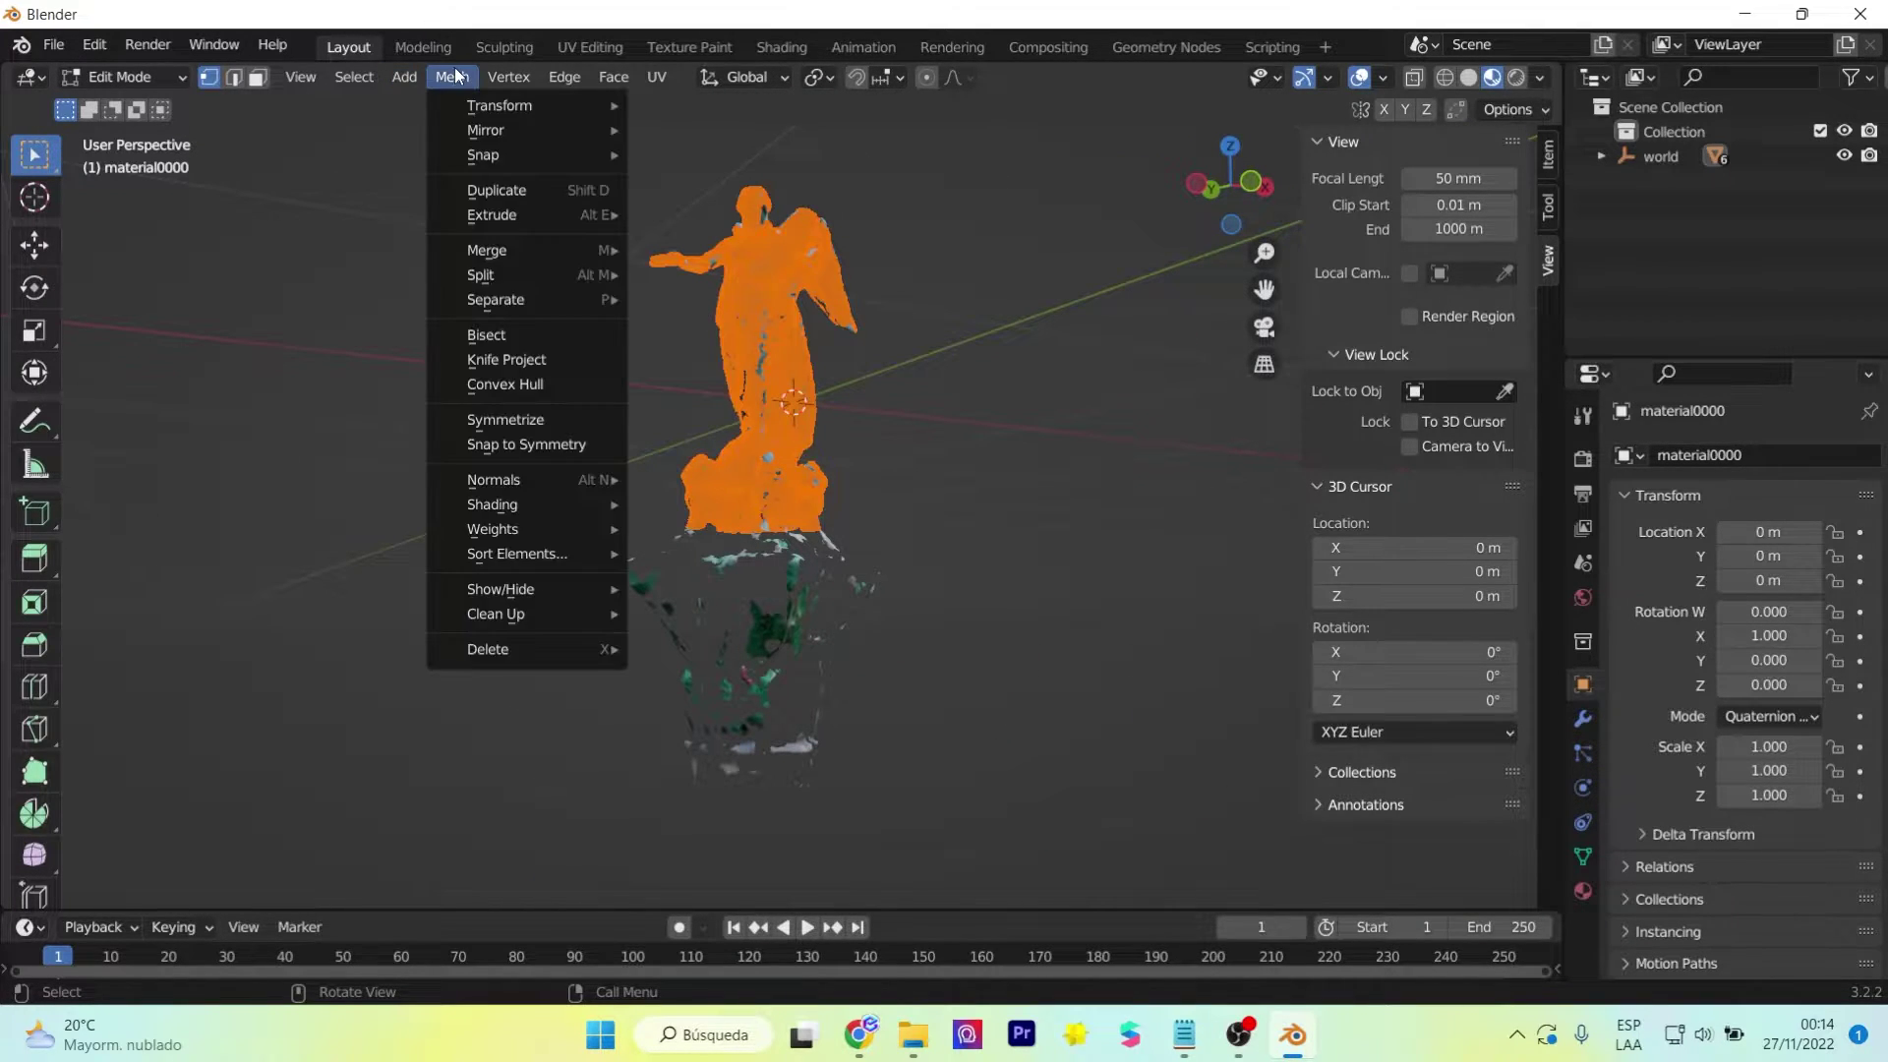
{"action": "left_click", "coordinate": [533, 337]}
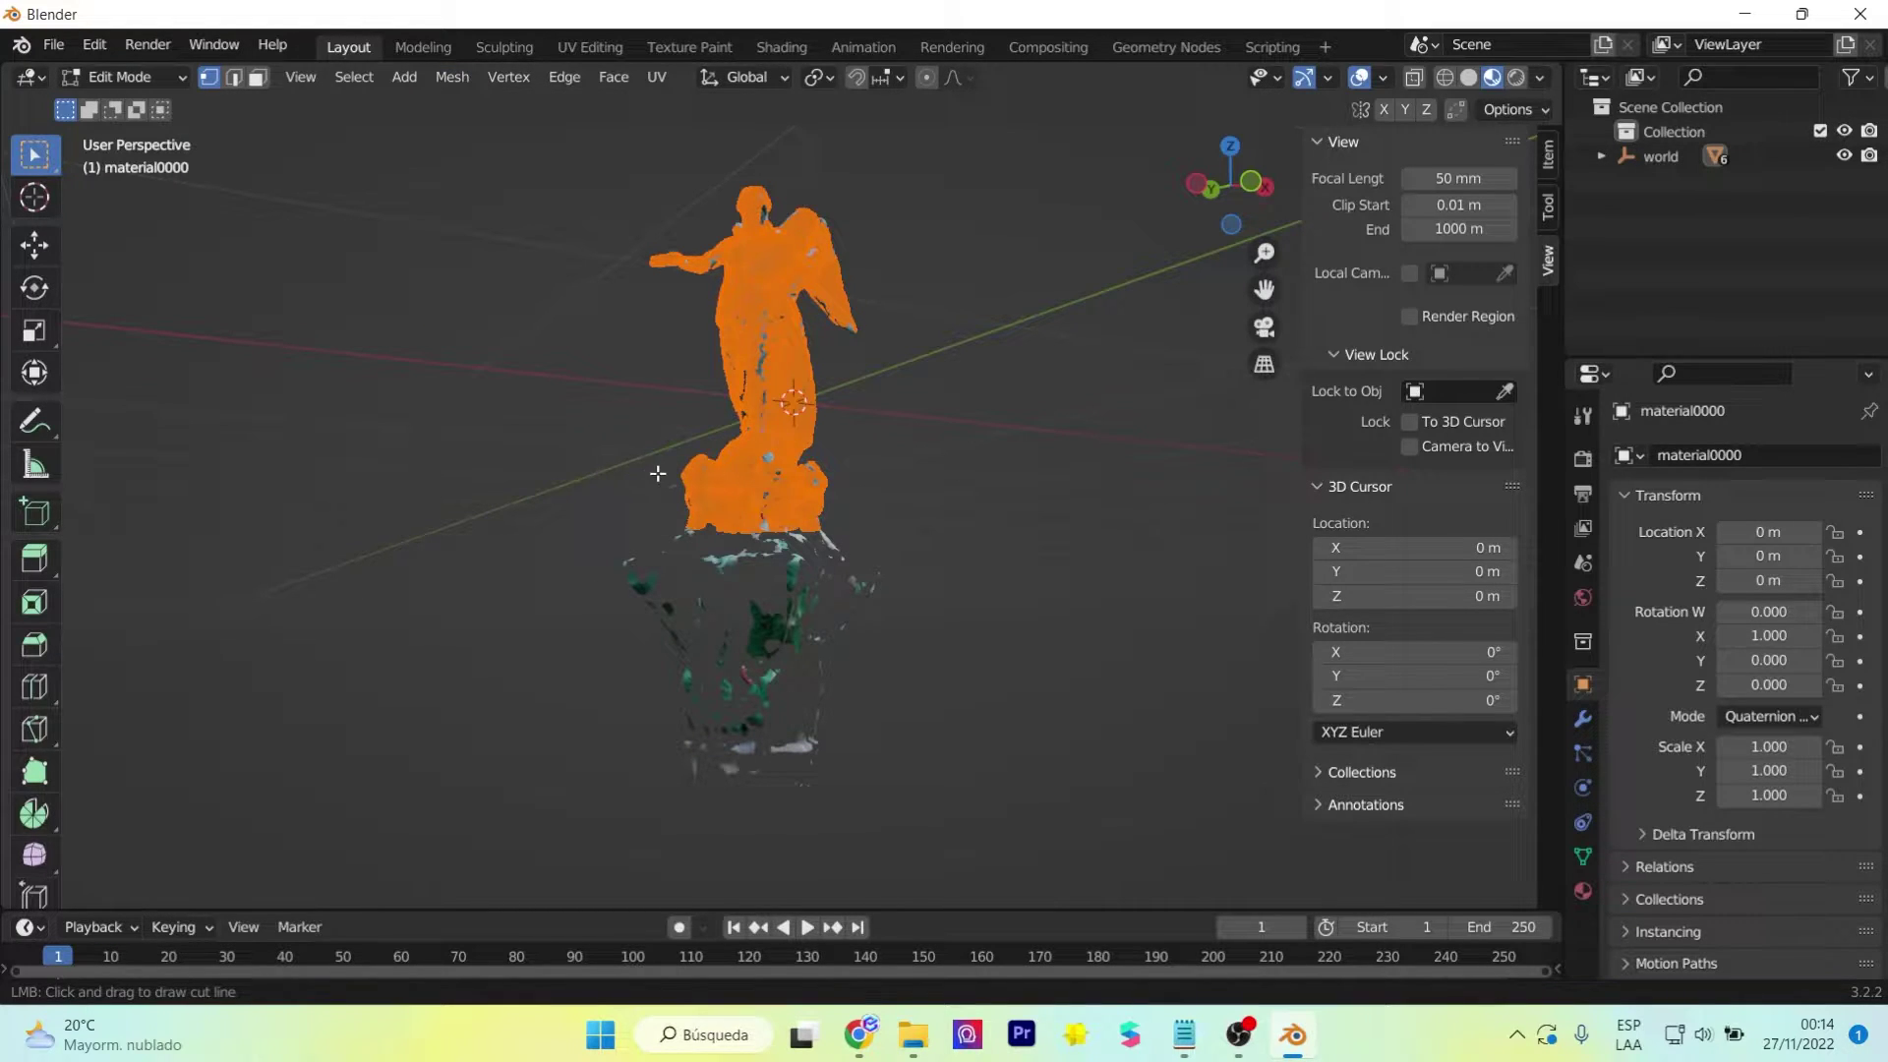
{"action": "left_click_drag", "start_coordinate": [573, 443], "coordinate": [1000, 444]}
{"action": "middle_click_drag", "start_coordinate": [999, 448], "coordinate": [841, 547]}
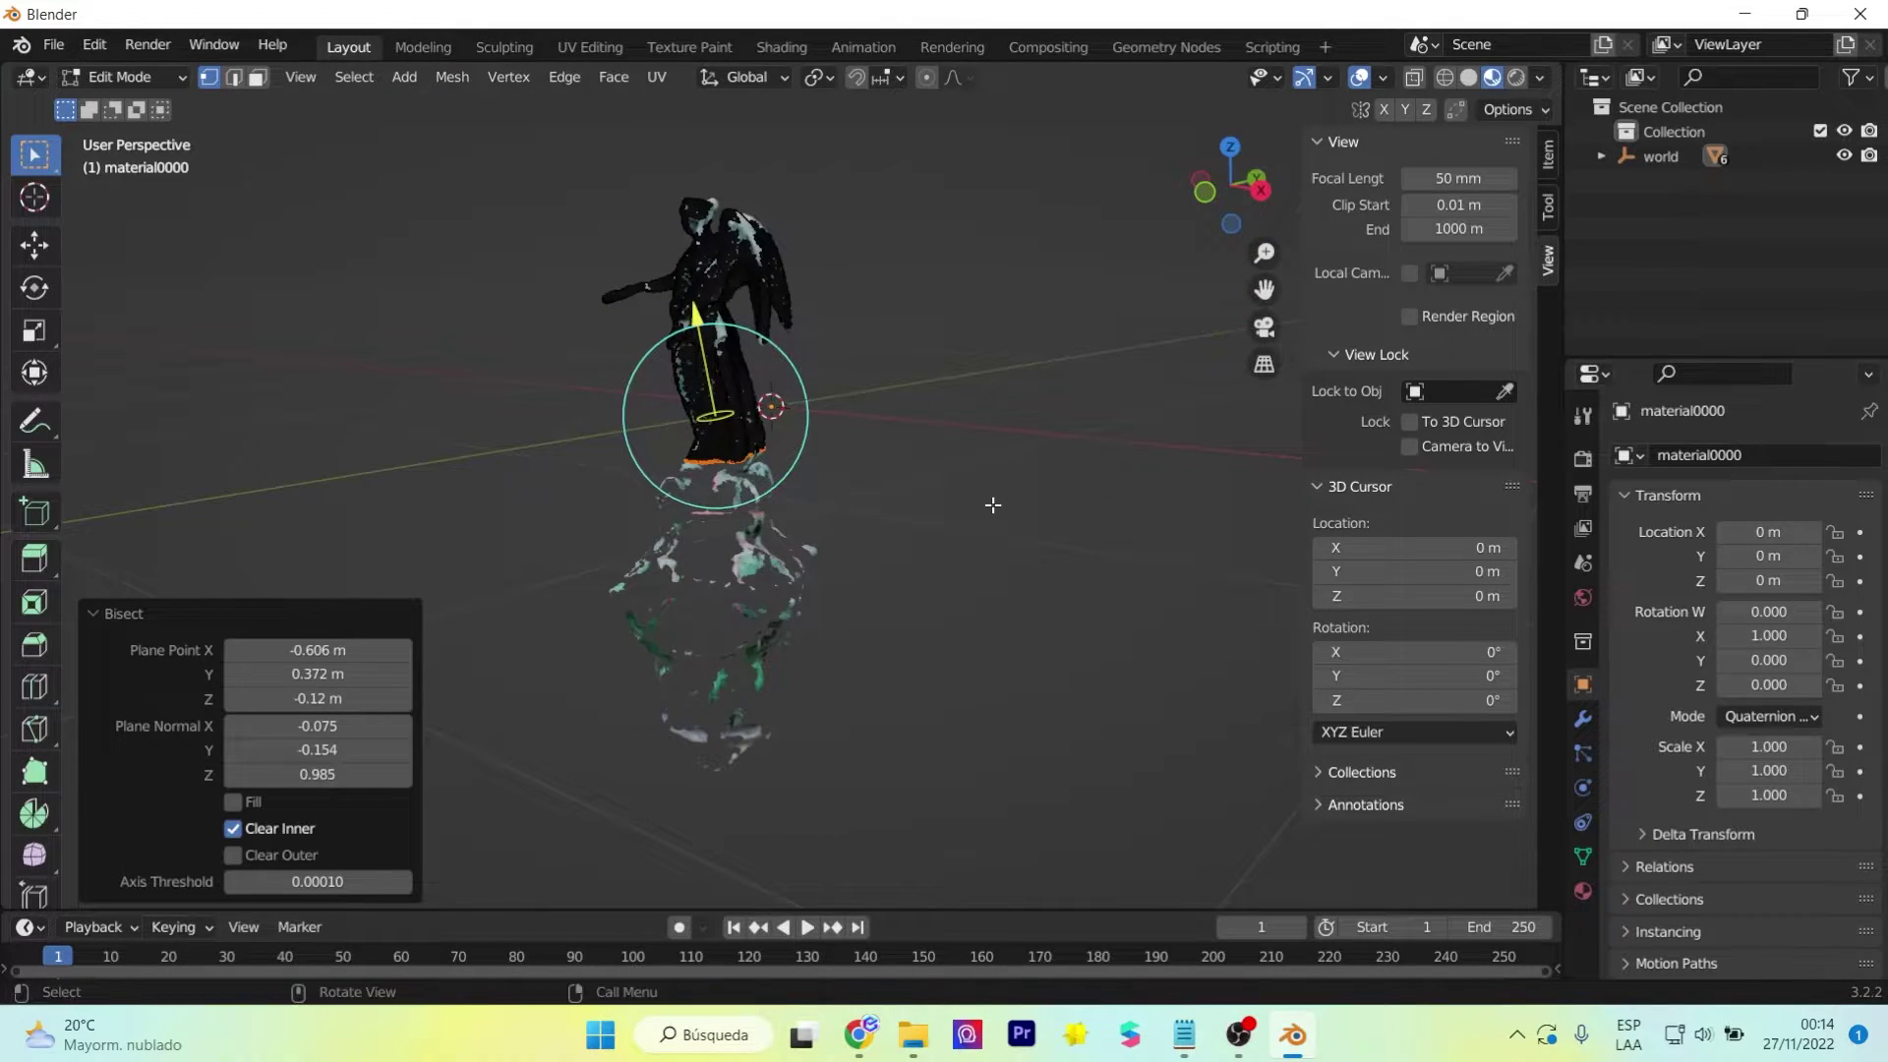
{"action": "scroll", "coordinate": [830, 508], "scroll_direction": "up", "scroll_amount": 5}
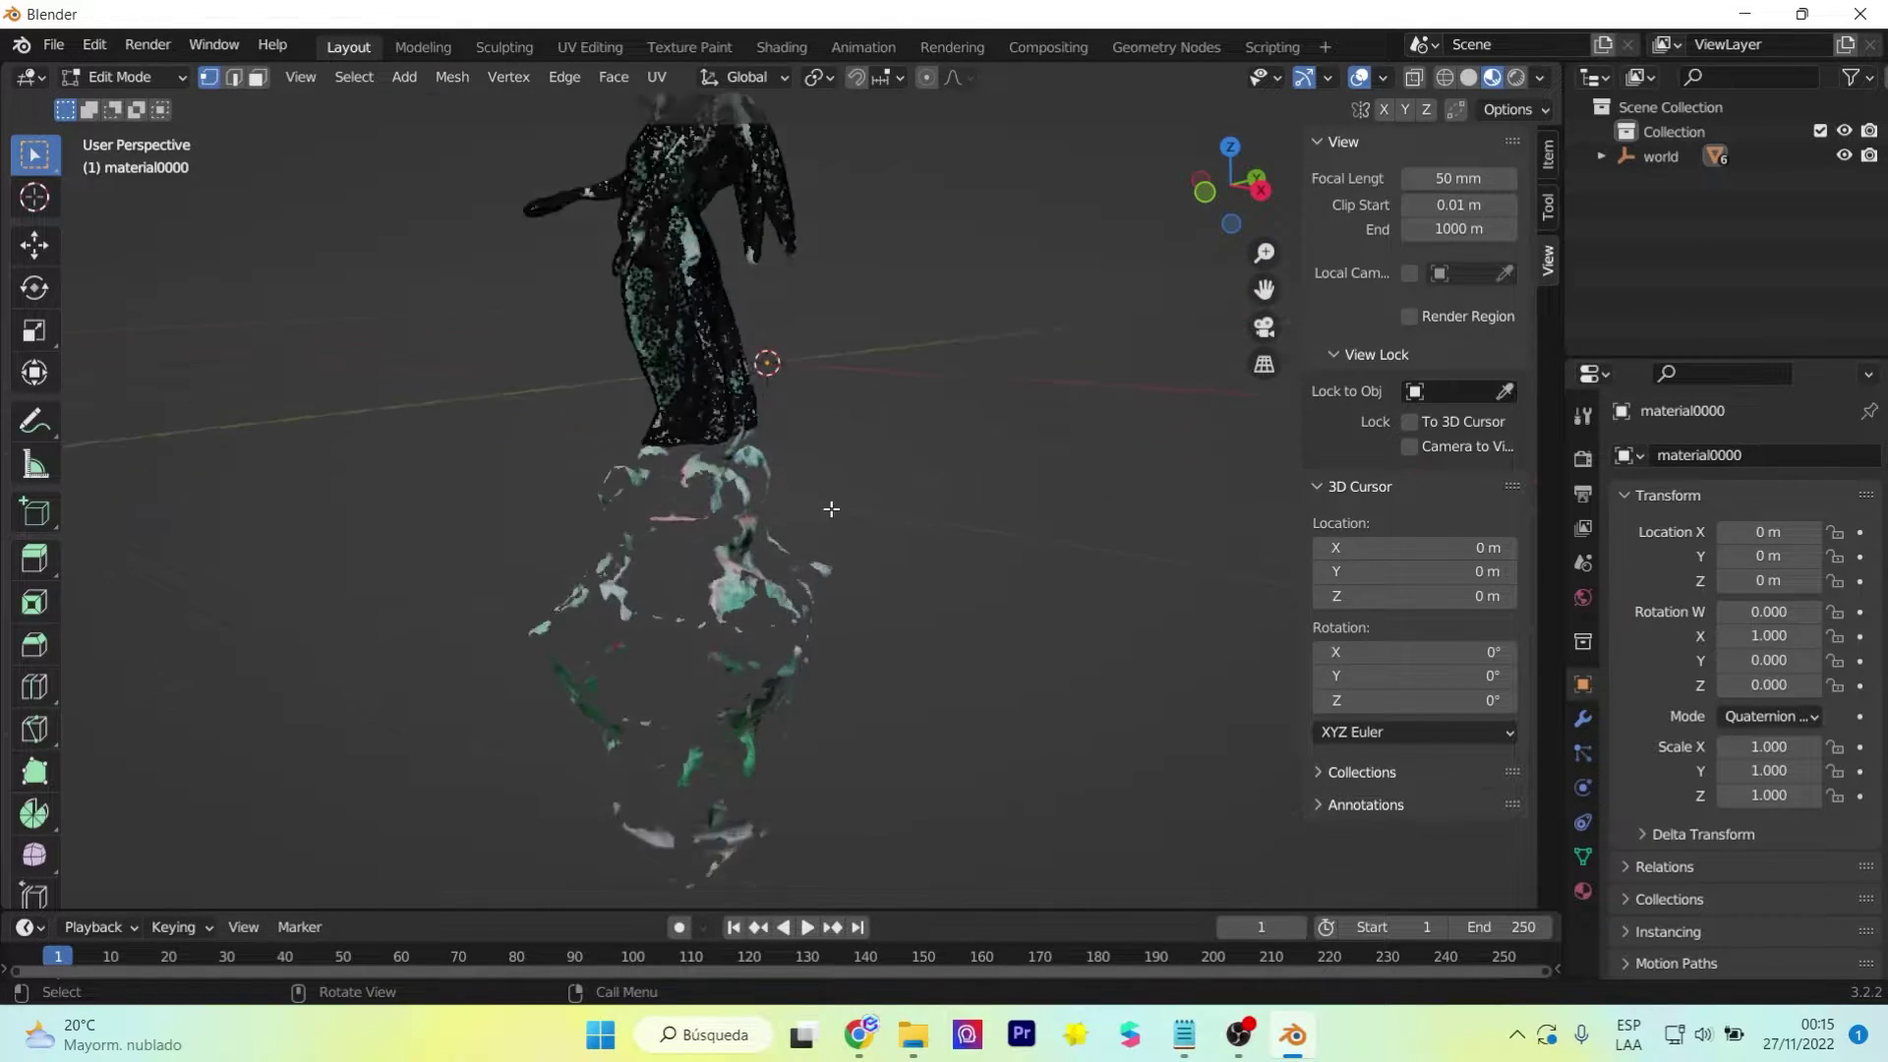
{"action": "left_click", "coordinate": [1469, 77]}
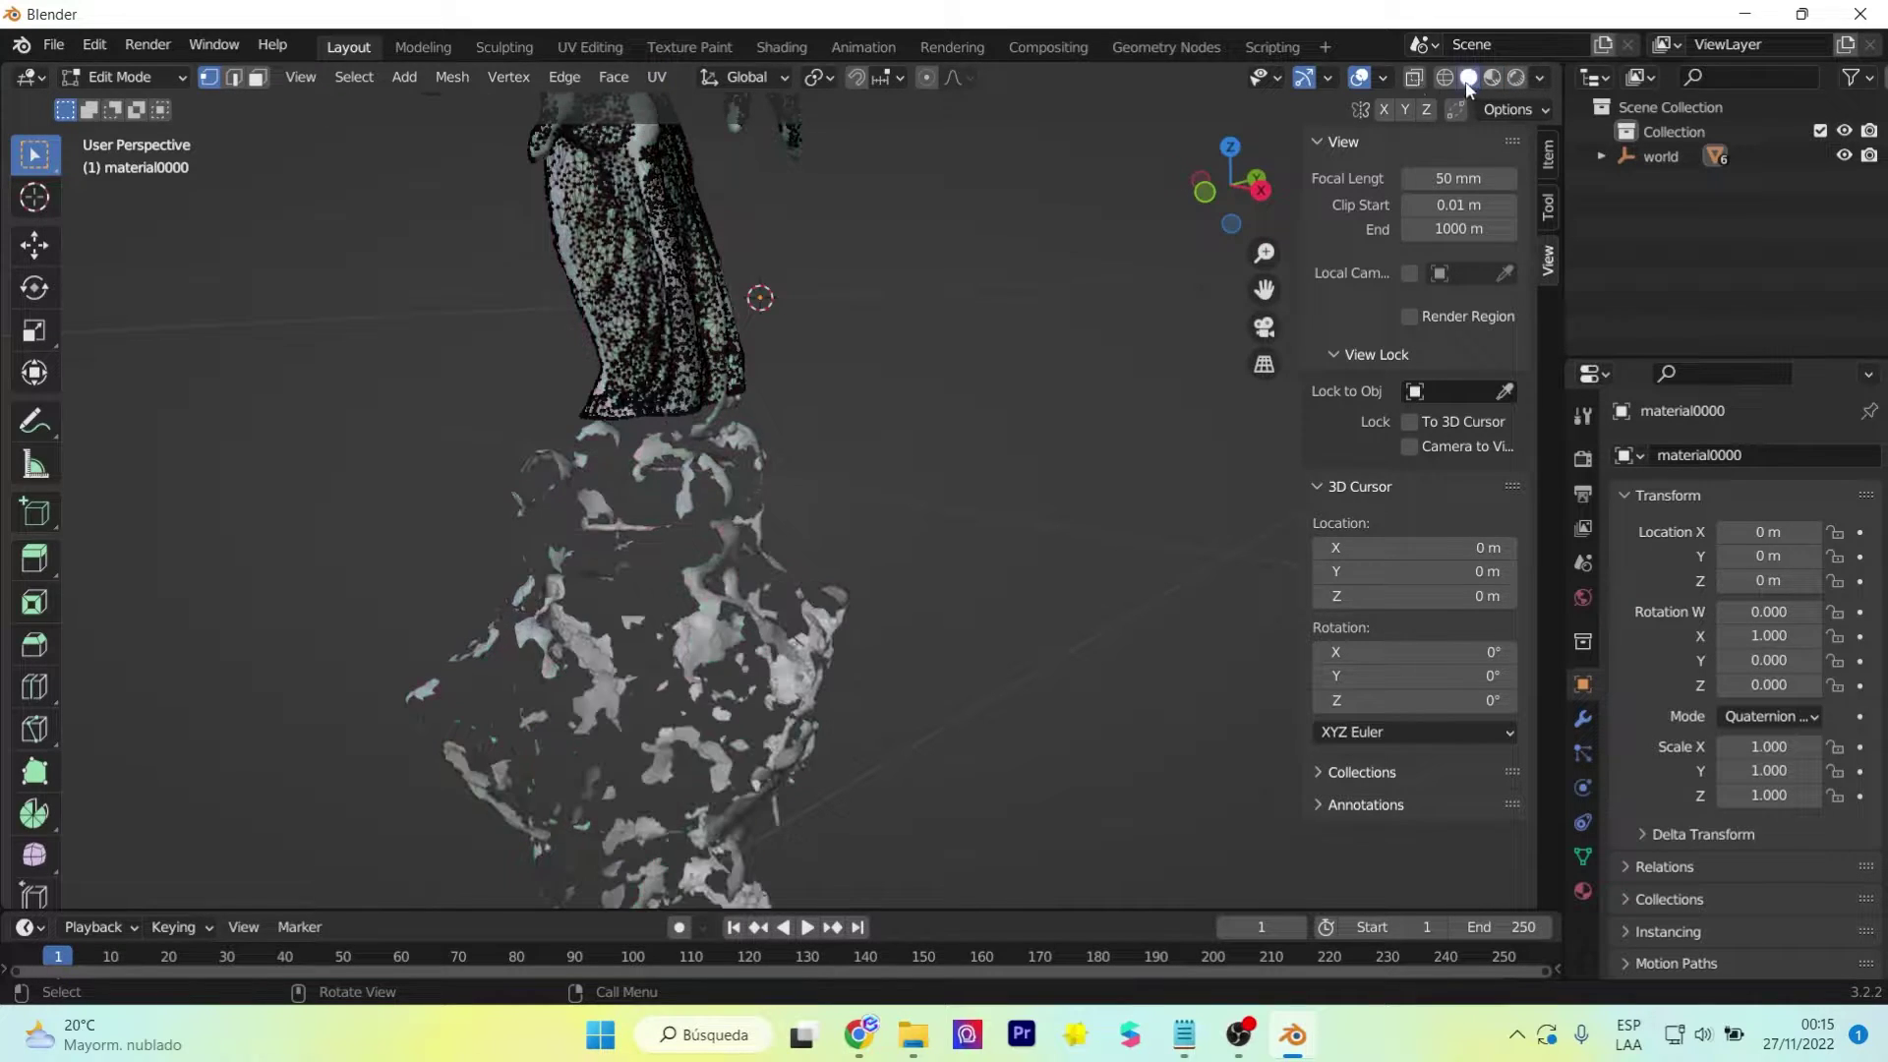
- Frame the whole statue in material preview shading and put all its meshes, including the pedestal remnants, into Edit Mode
{"action": "key", "text": "Home"}
{"action": "left_click", "coordinate": [1491, 77]}
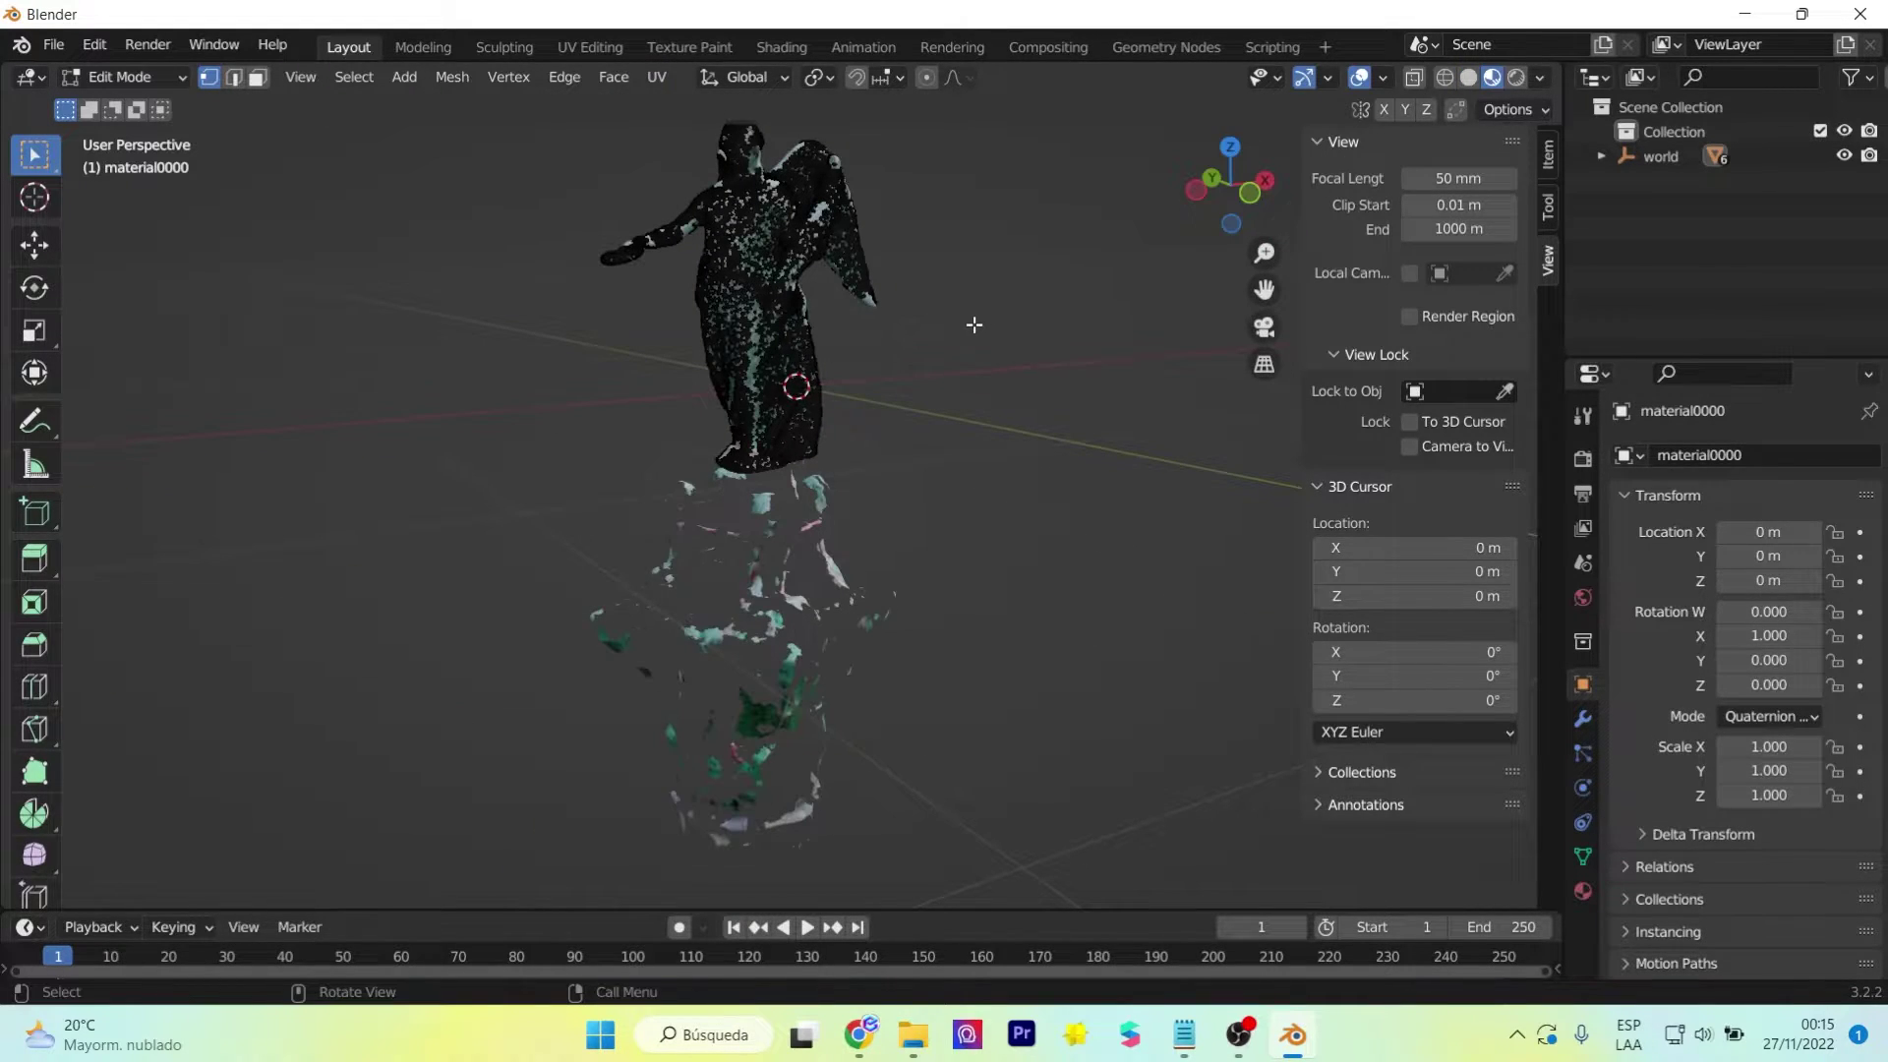
{"action": "key", "text": "Tab"}
{"action": "mouse_move", "coordinate": [1055, 464]}
{"action": "middle_mouse_down"}
{"action": "mouse_move", "coordinate": [673, 462]}
{"action": "mouse_move", "coordinate": [957, 468]}
{"action": "middle_mouse_up"}
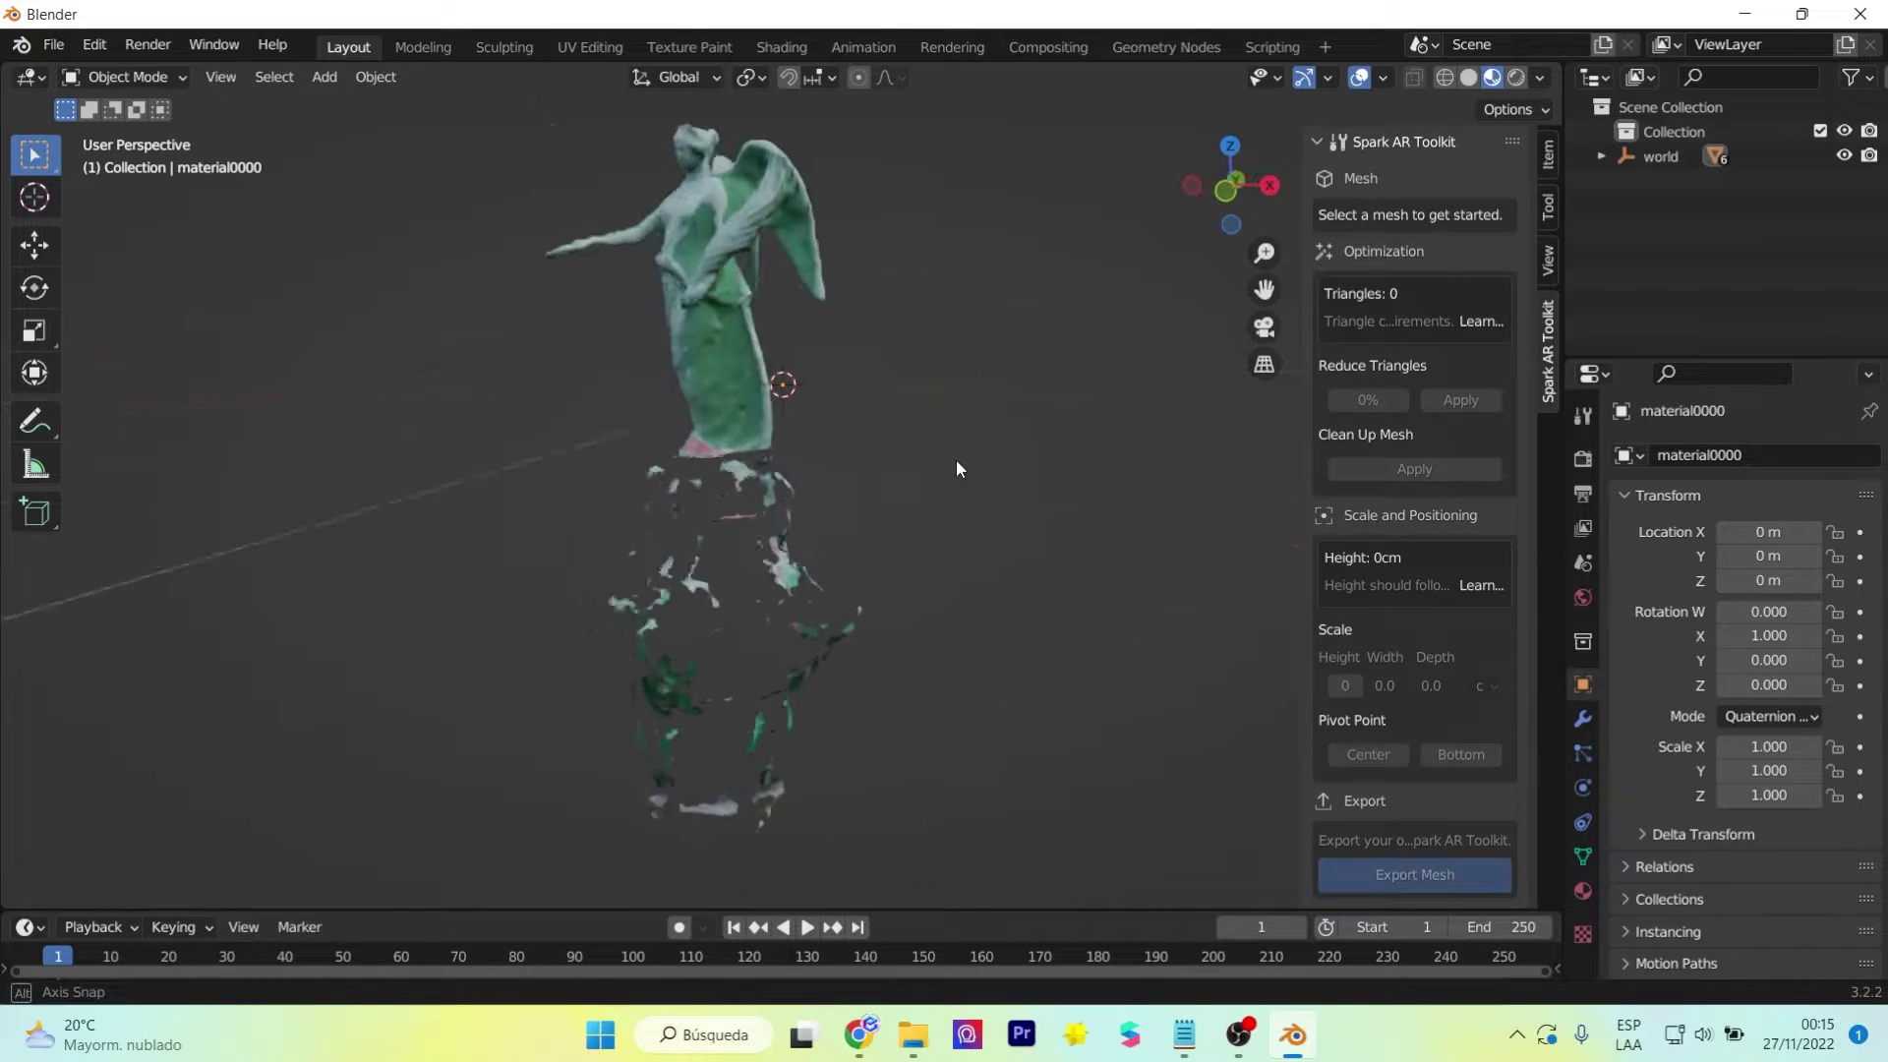
{"action": "left_click_drag", "start_coordinate": [455, 451], "coordinate": [1087, 885]}
{"action": "key", "text": "Tab"}
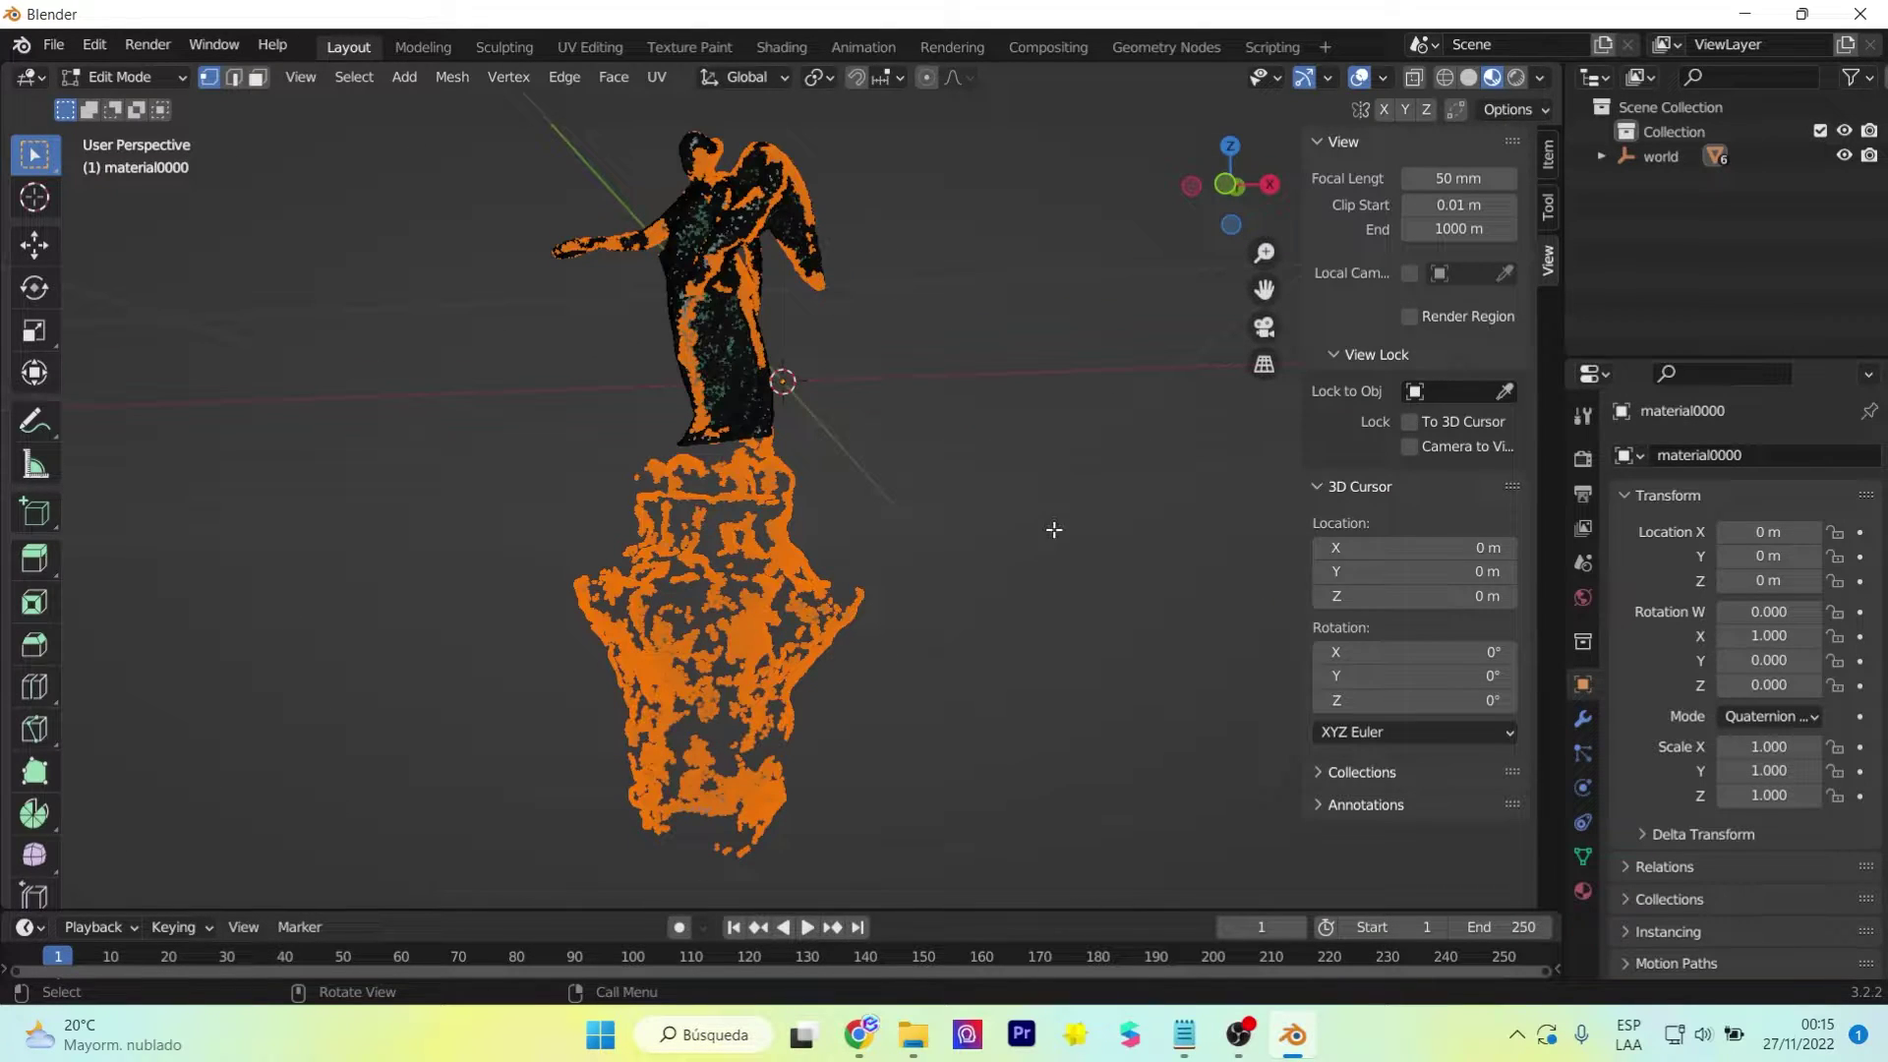
- Delete the vertices of all leftover pedestal fragments below the angel's robe, repeating the selection until only the angel remains
{"action": "left_click_drag", "start_coordinate": [962, 453], "coordinate": [449, 919]}
{"action": "key", "text": "x"}
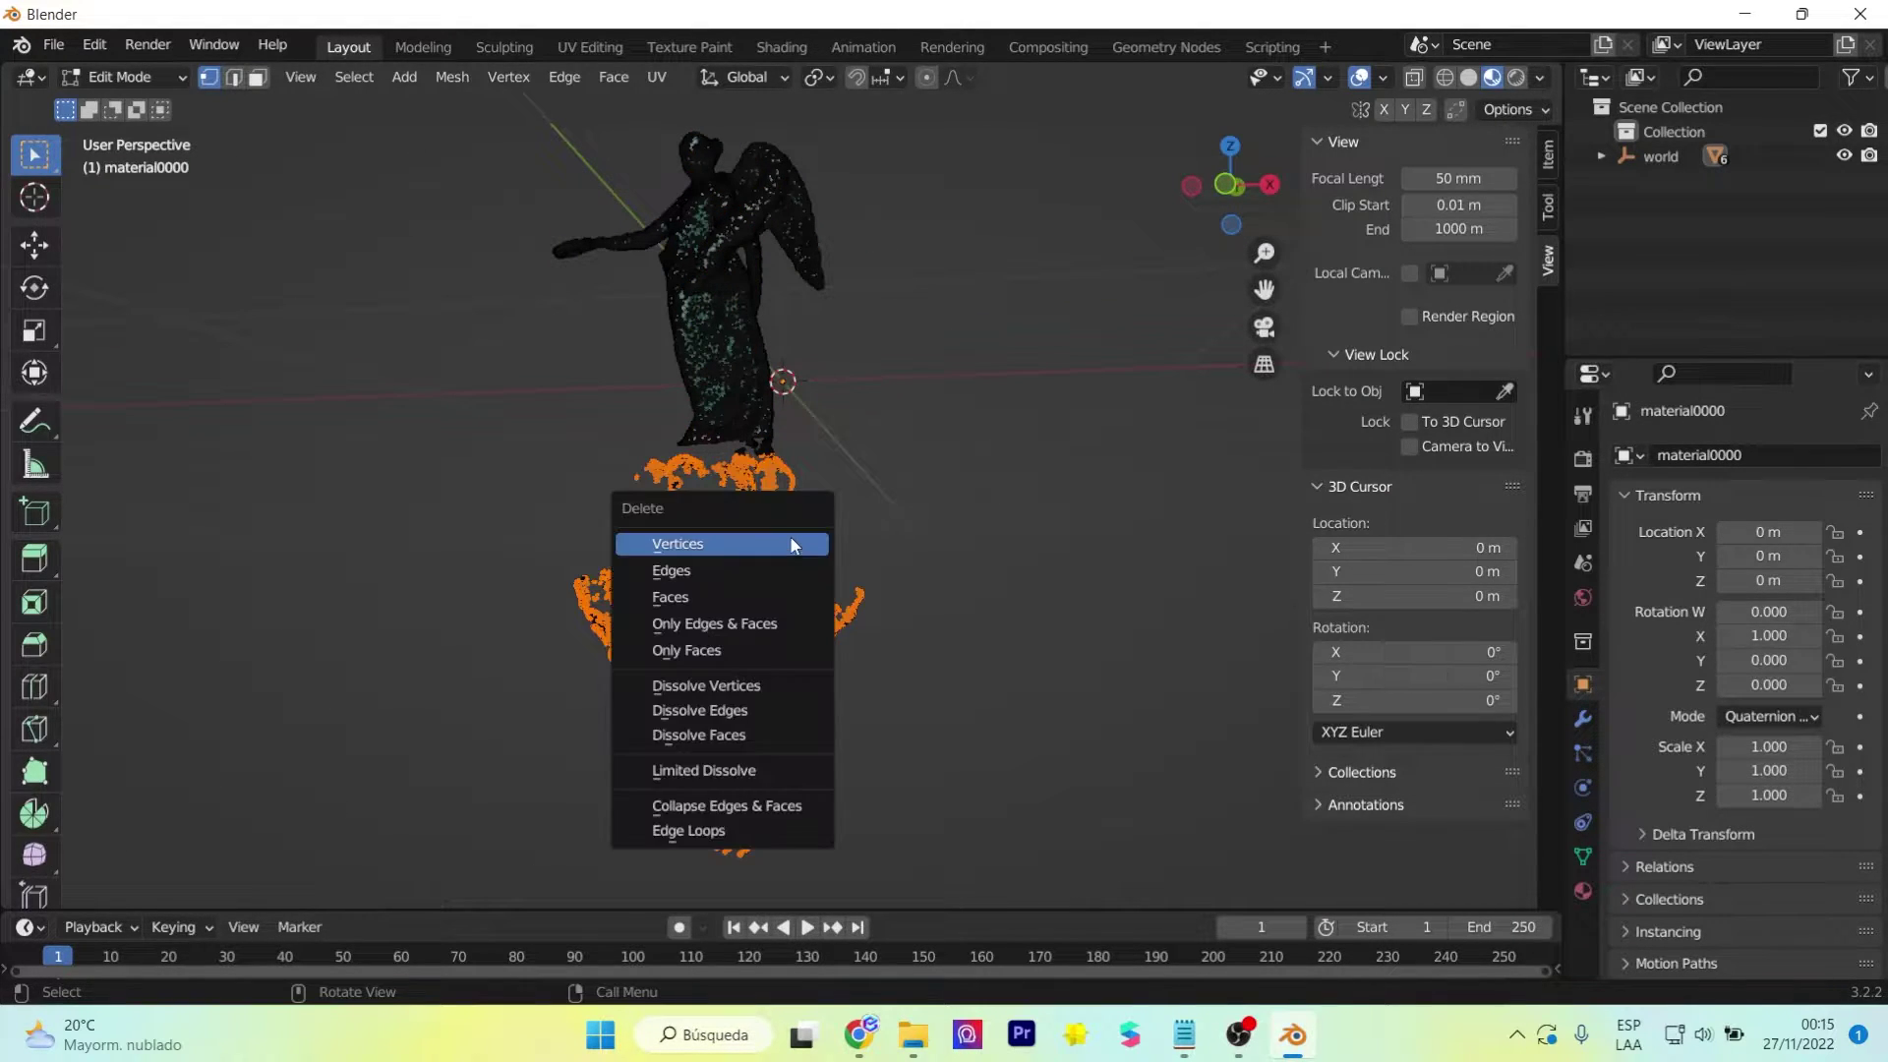
{"action": "key", "text": "Escape"}
{"action": "key", "text": "x"}
{"action": "key", "text": "Escape"}
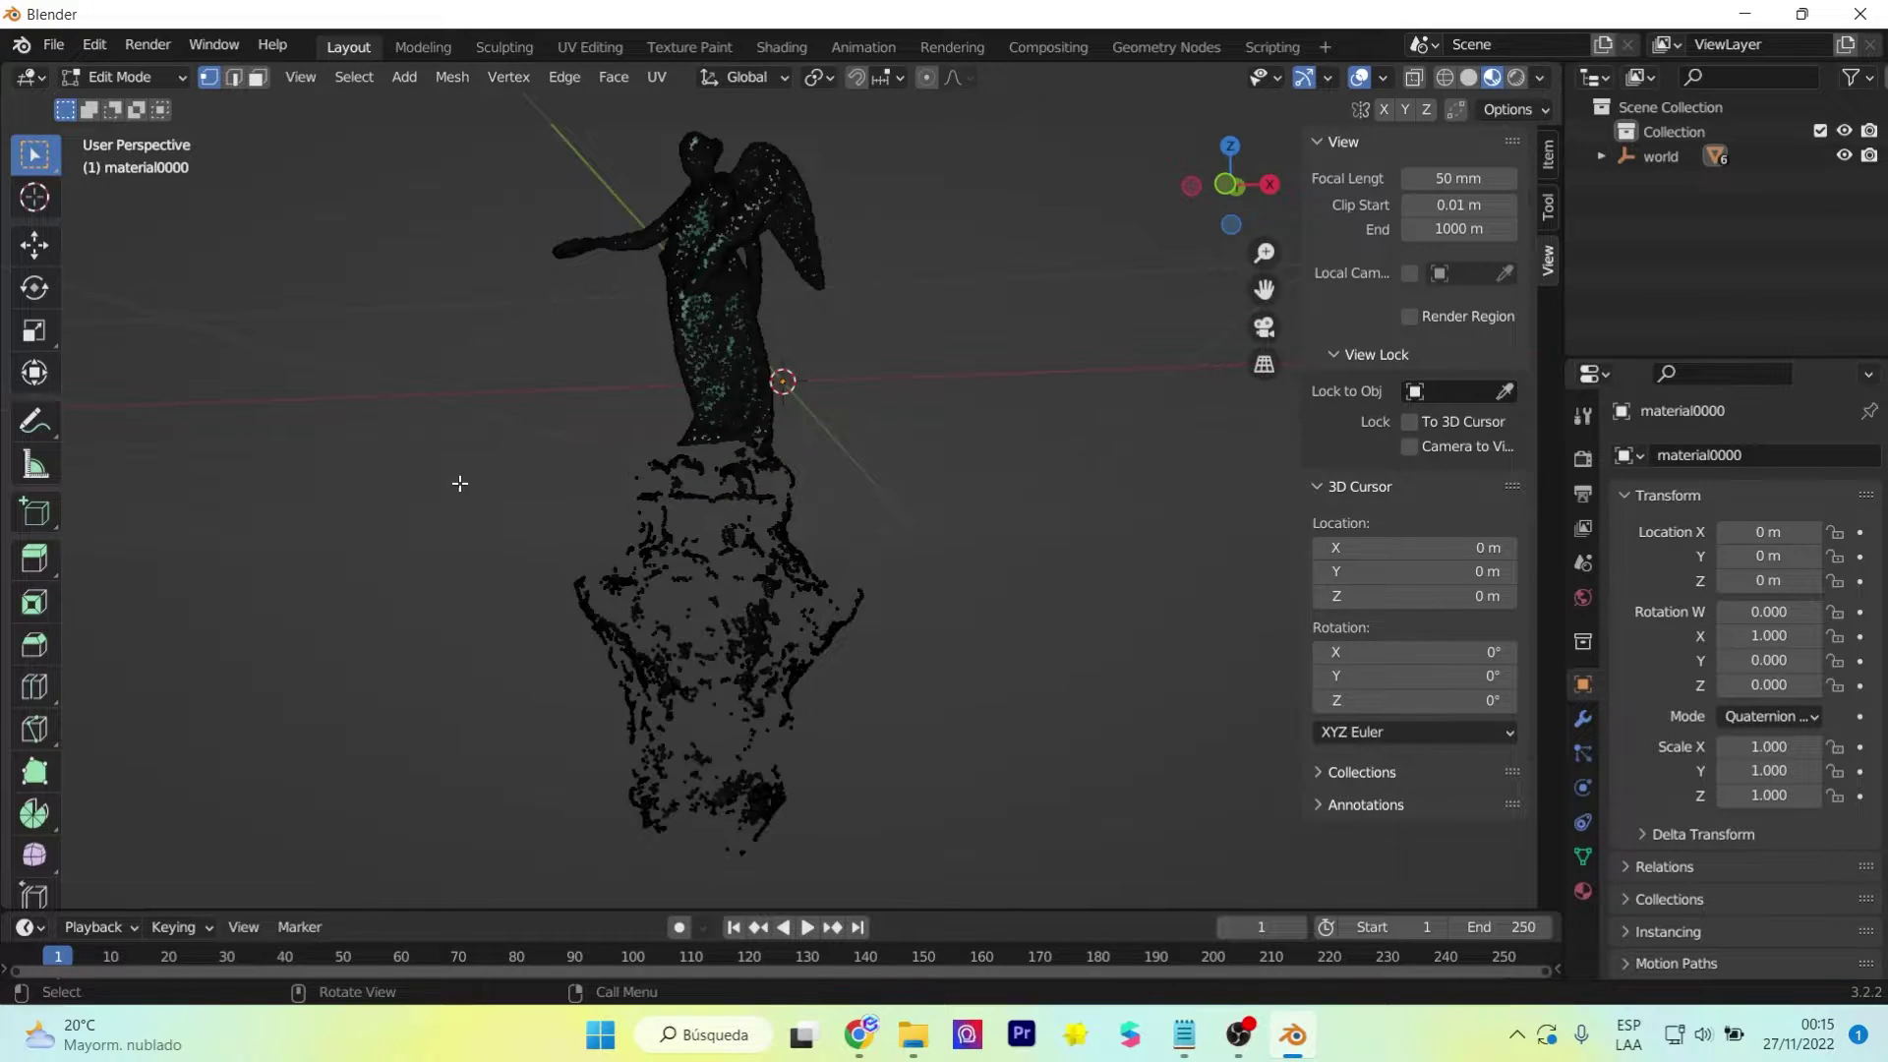
{"action": "key", "text": "x"}
{"action": "left_click", "coordinate": [928, 691]}
{"action": "key", "text": "ctrl+z"}
{"action": "key", "text": "x"}
{"action": "left_click", "coordinate": [1015, 717]}
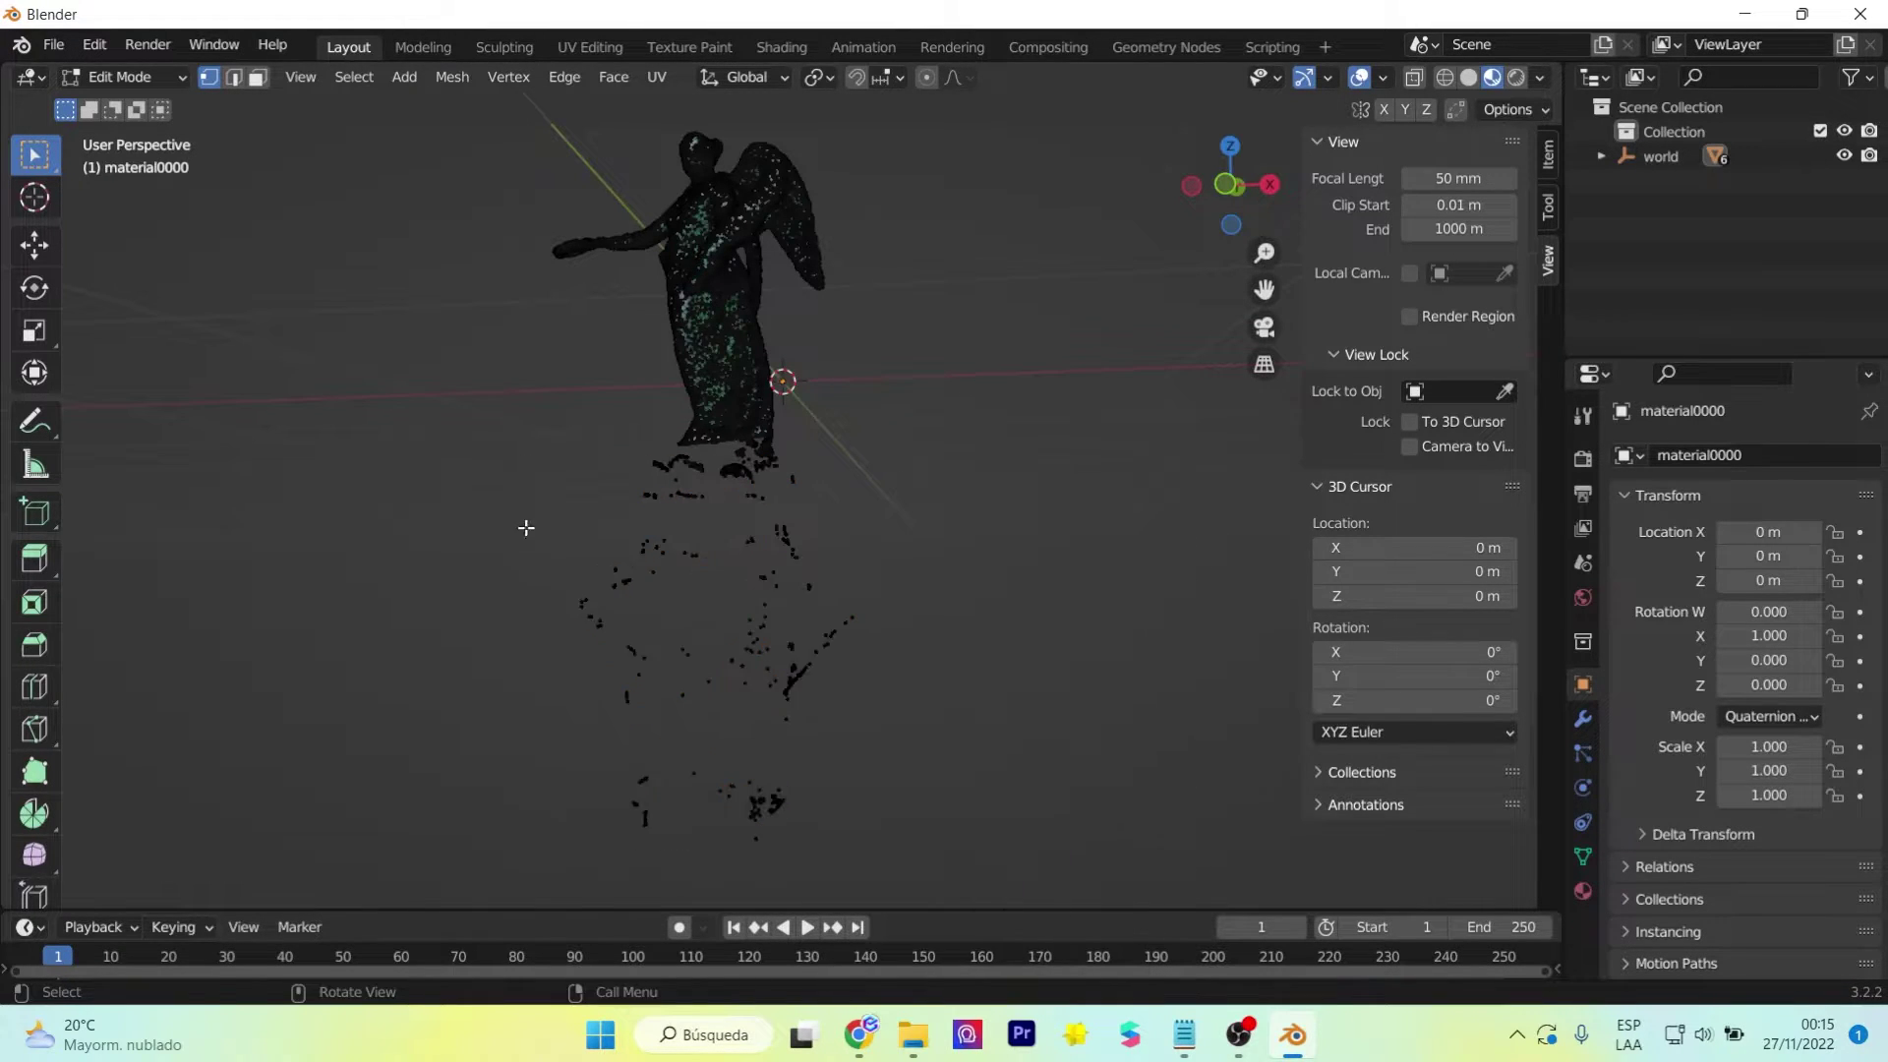
{"action": "key", "text": "ctrl+z"}
{"action": "key", "text": "x"}
{"action": "left_click", "coordinate": [978, 687]}
{"action": "key", "text": "ctrl+z"}
{"action": "key", "text": "x"}
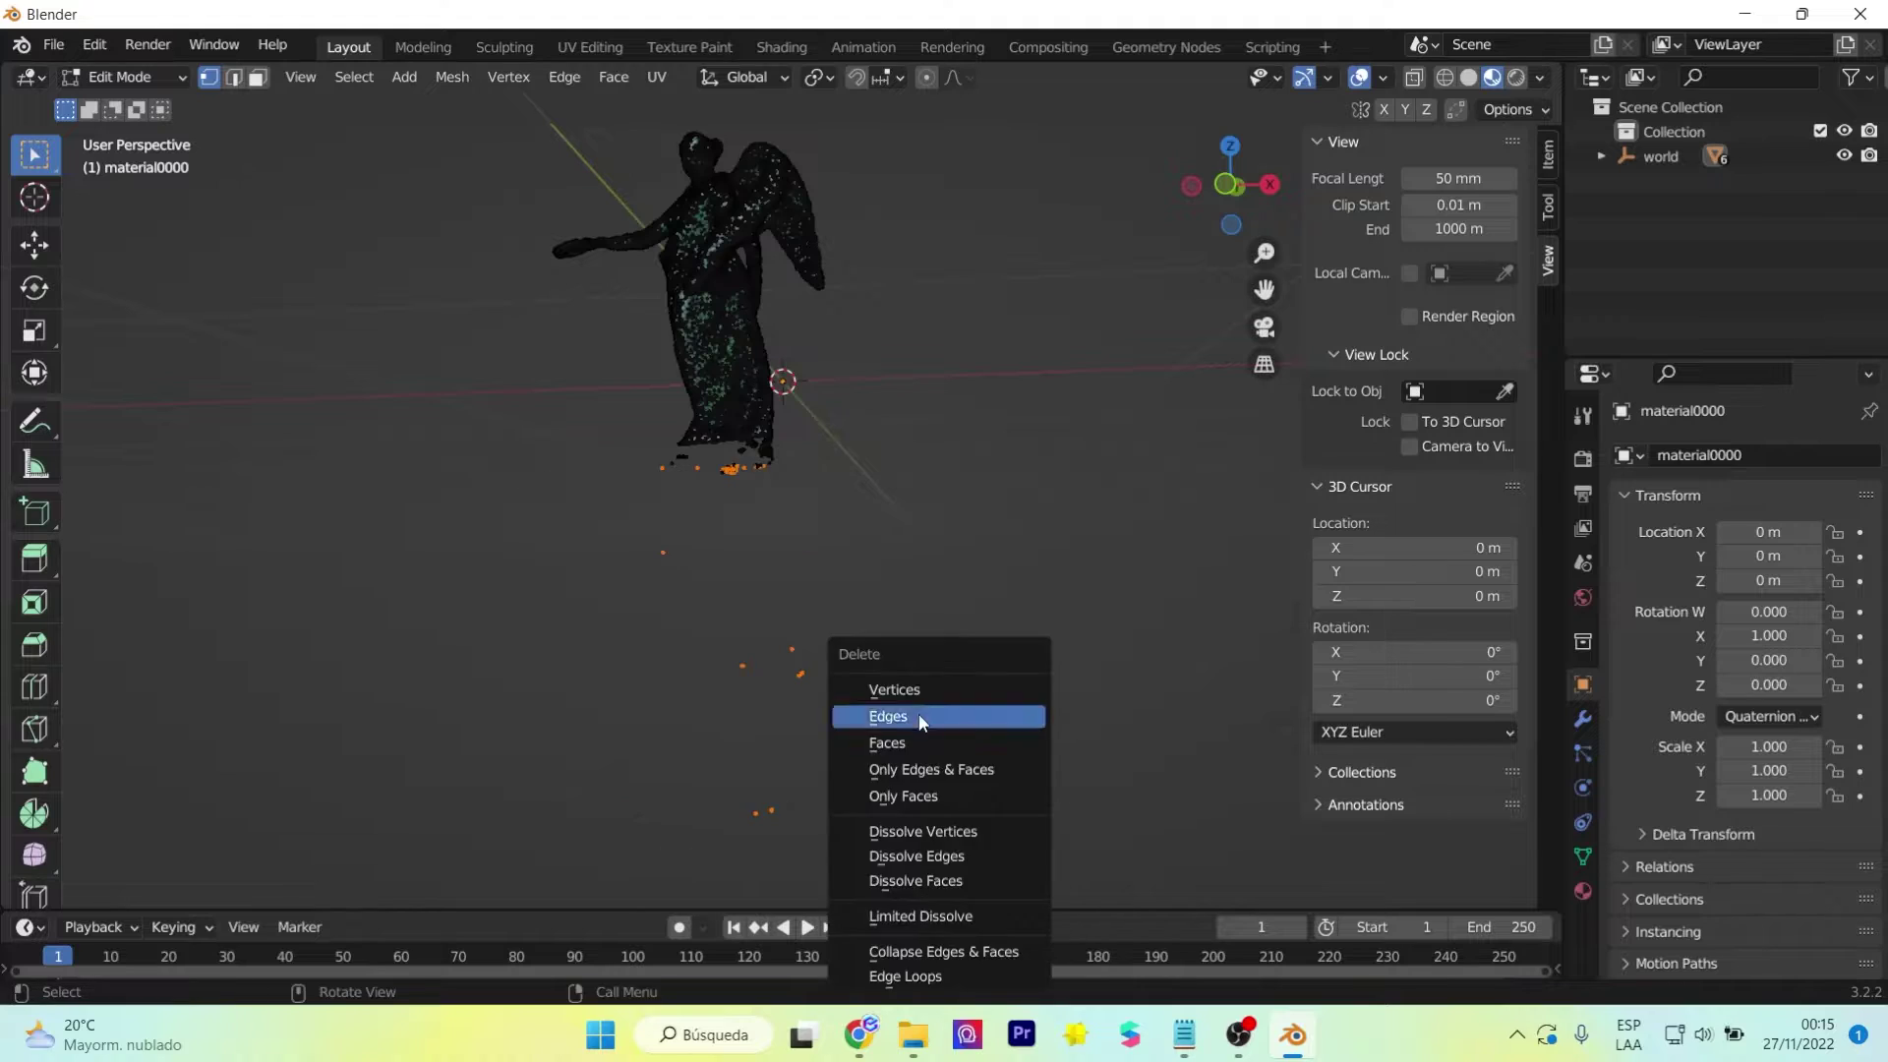
{"action": "left_click", "coordinate": [918, 717]}
{"action": "key", "text": "x"}
{"action": "left_click", "coordinate": [913, 621]}
{"action": "key", "text": "ctrl+z"}
{"action": "key", "text": "x"}
{"action": "key", "text": "Escape"}
{"action": "key", "text": "x"}
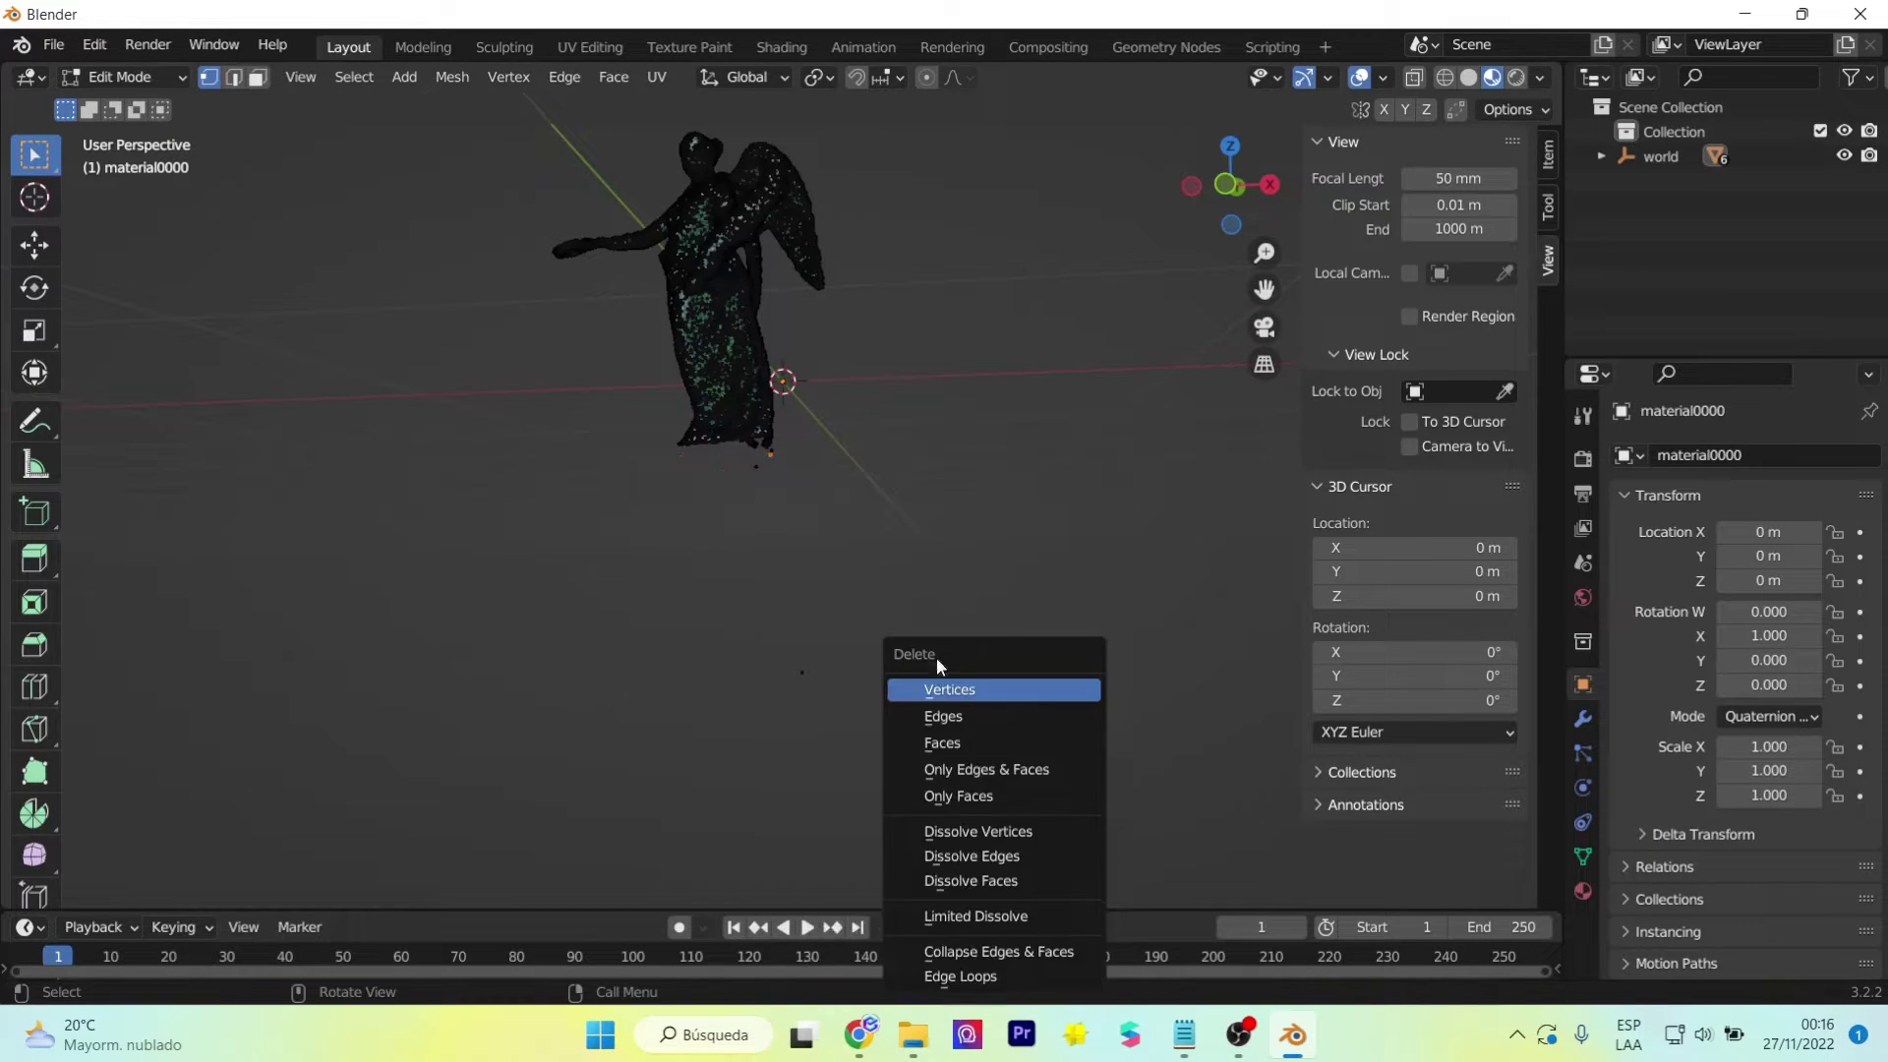
{"action": "left_click", "coordinate": [940, 688]}
- Return to Object Mode, deselect everything and inspect the trimmed angel statue from several sides
{"action": "scroll", "coordinate": [996, 771], "scroll_direction": "up", "scroll_amount": 1}
{"action": "middle_click_drag", "start_coordinate": [761, 499], "coordinate": [896, 432]}
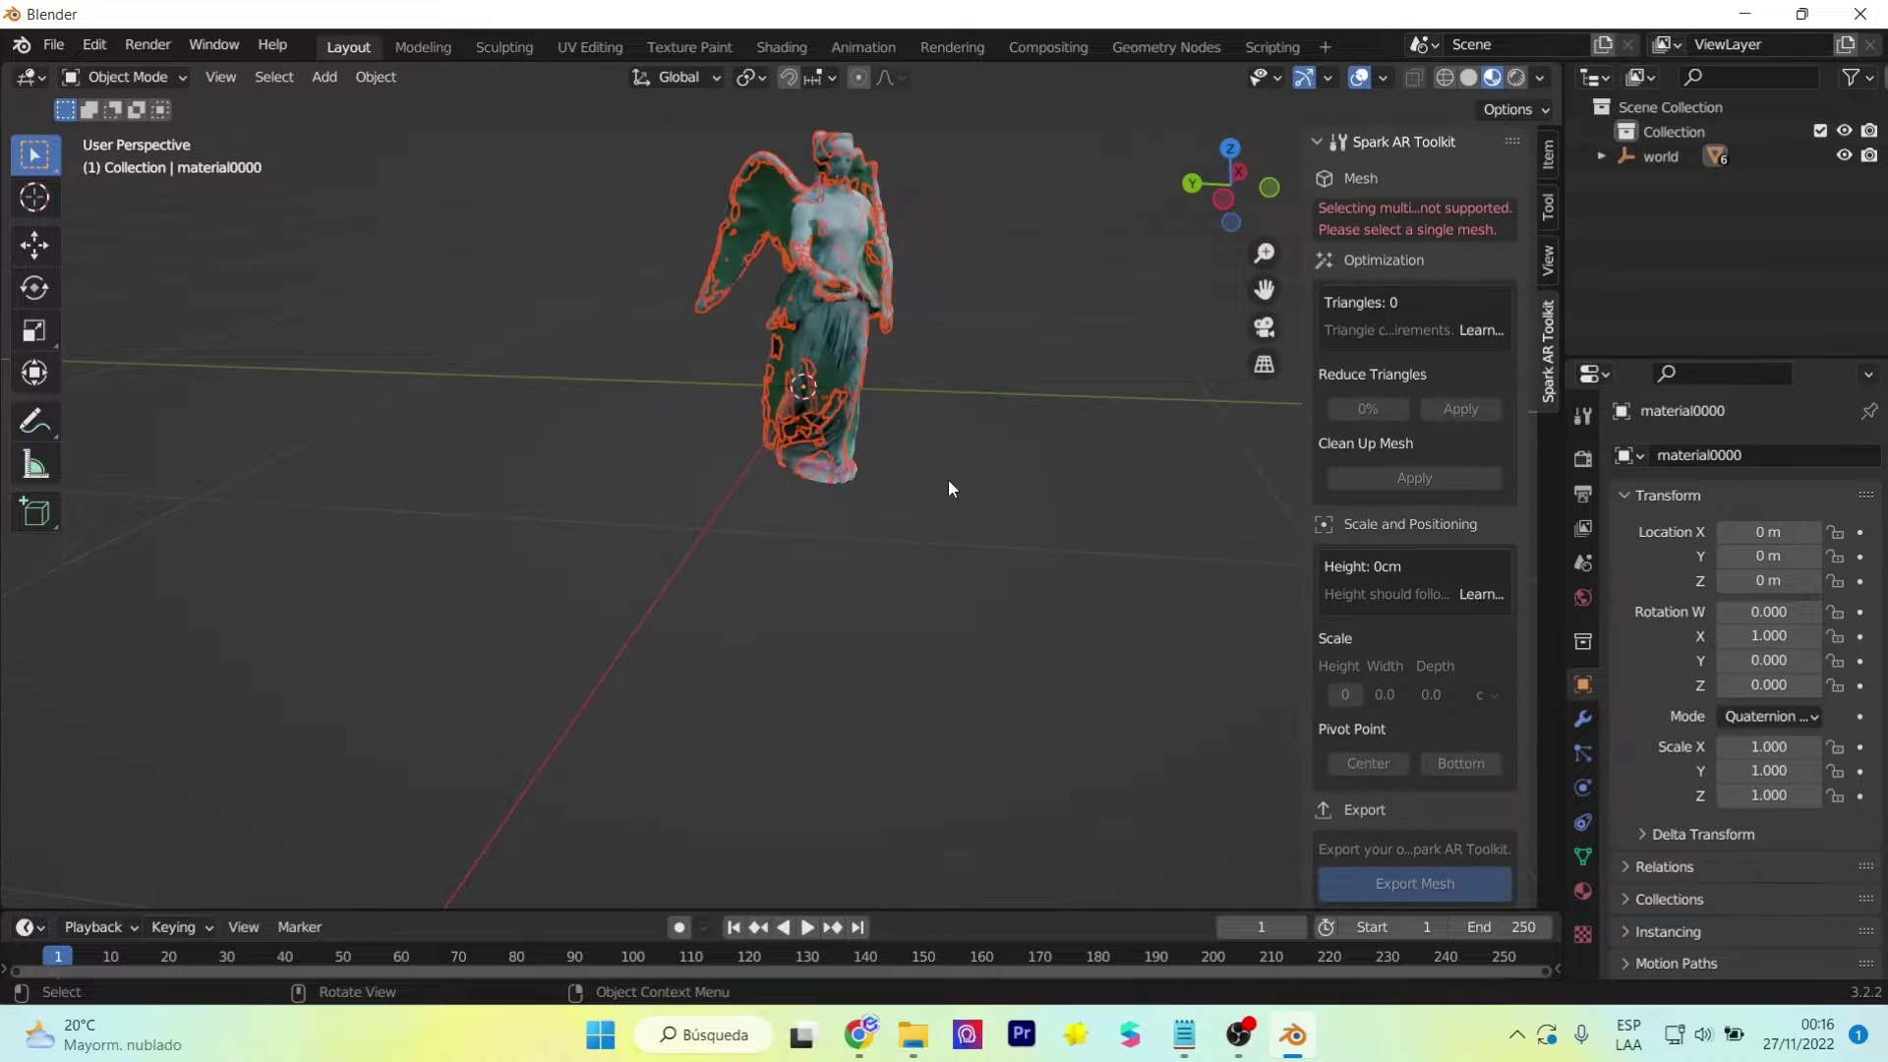
{"action": "left_click", "coordinate": [1028, 409]}
{"action": "scroll", "coordinate": [1028, 409], "scroll_direction": "down", "scroll_amount": 2}
{"action": "scroll", "coordinate": [969, 316], "scroll_direction": "up", "scroll_amount": 2}
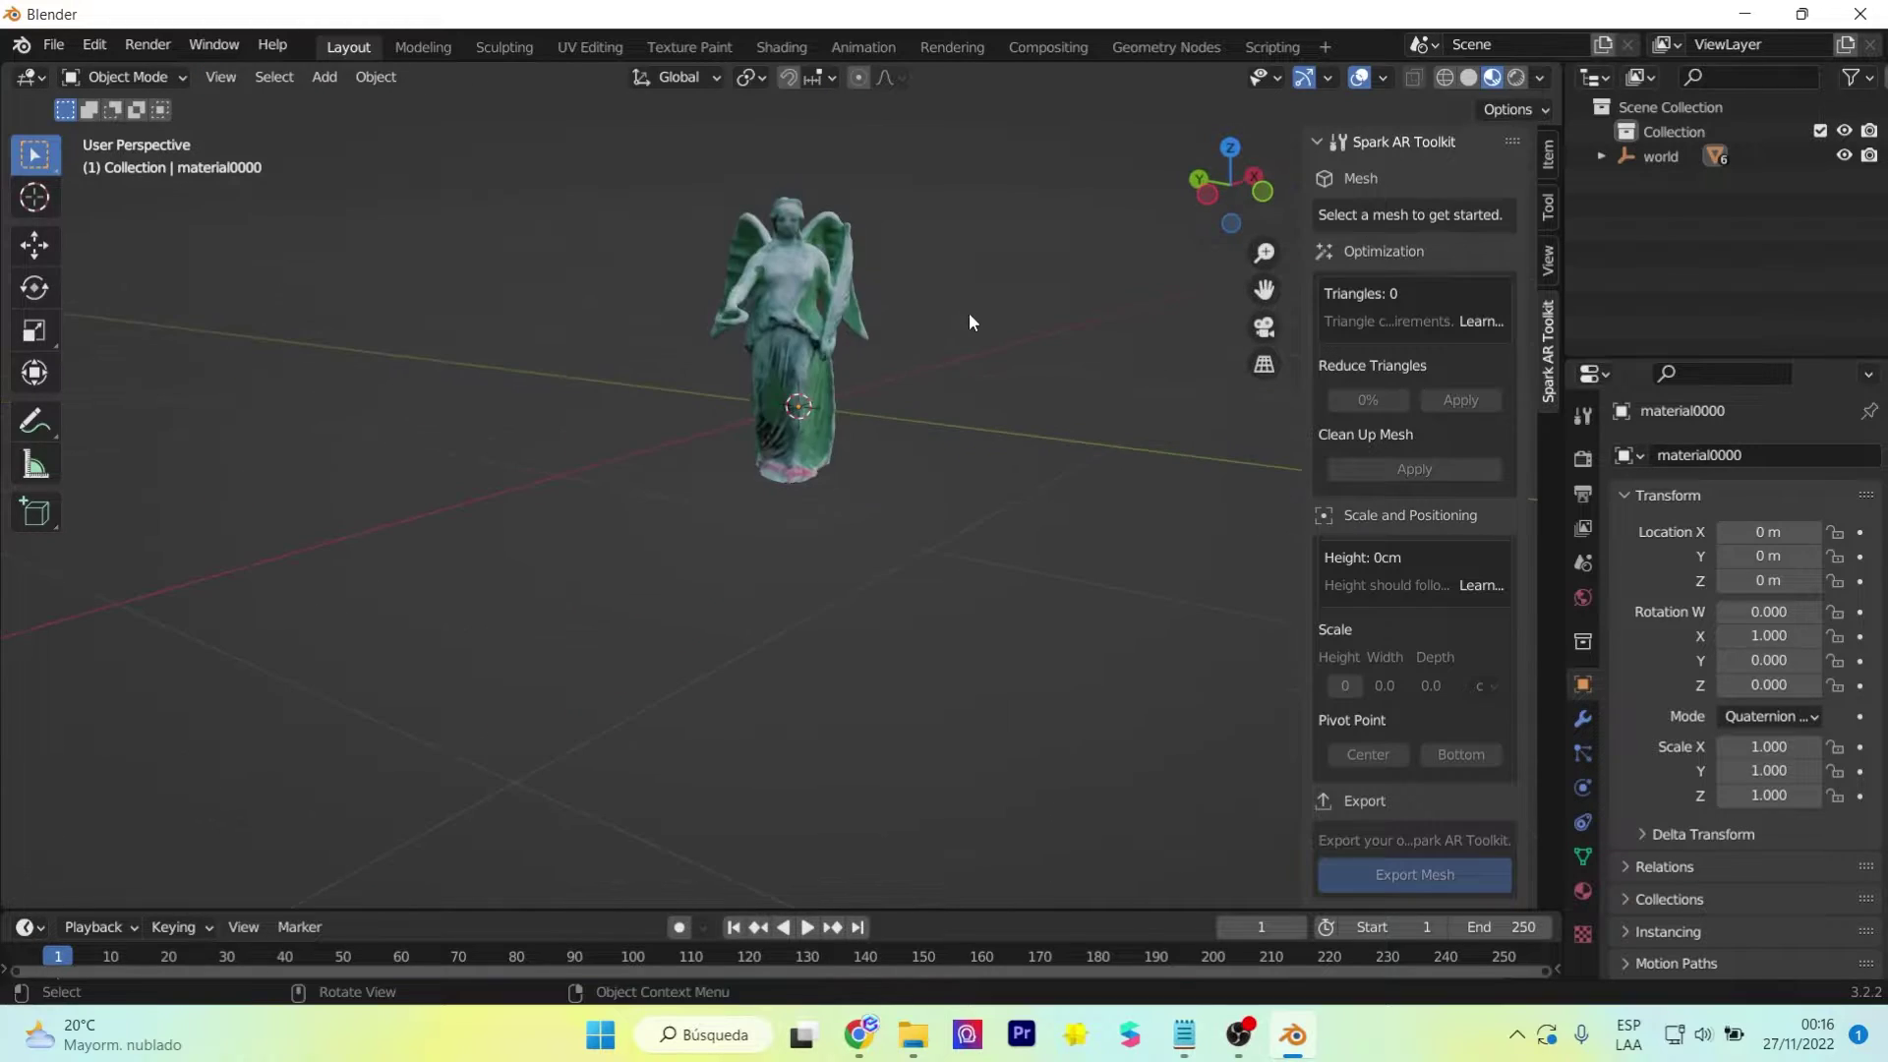
{"action": "middle_click_drag", "start_coordinate": [969, 316], "coordinate": [1070, 534]}
{"action": "scroll", "coordinate": [1070, 534], "scroll_direction": "down", "scroll_amount": 1}
{"action": "scroll", "coordinate": [1070, 534], "scroll_direction": "up", "scroll_amount": 3}
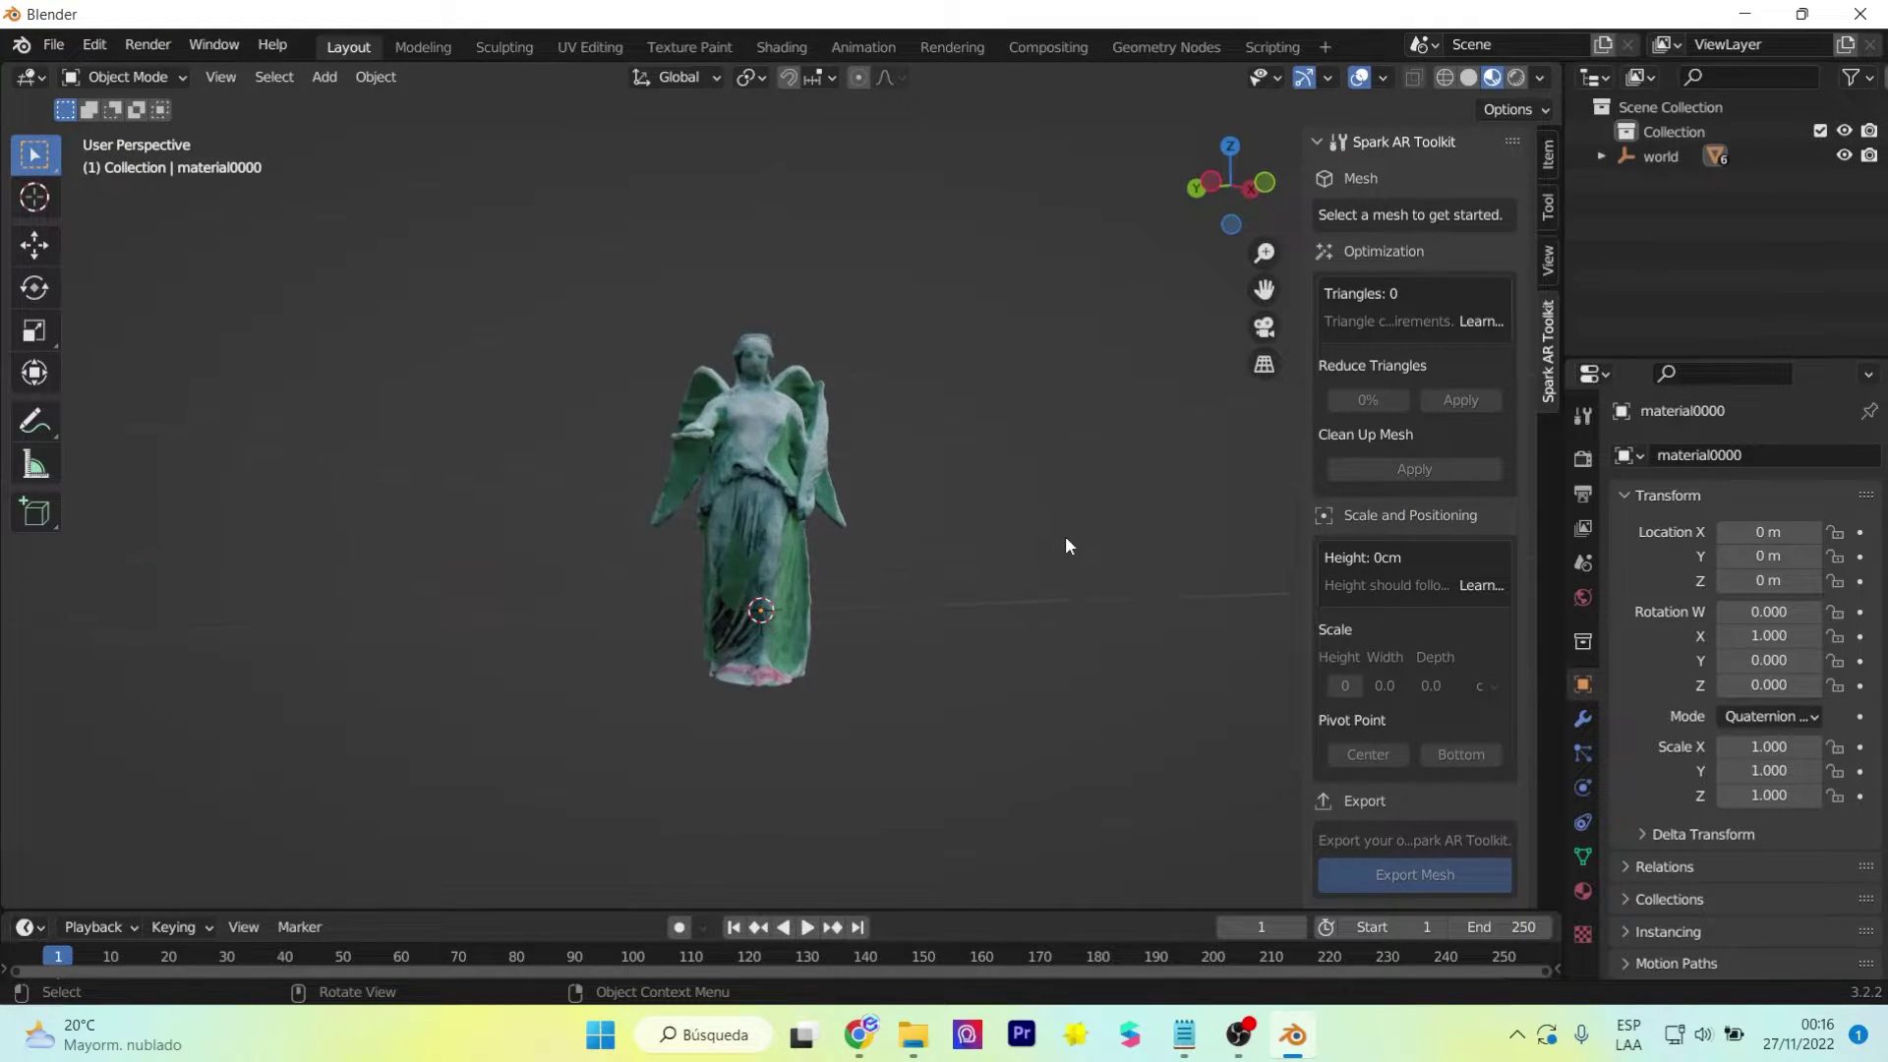
{"action": "scroll", "coordinate": [1066, 545], "scroll_direction": "down", "scroll_amount": 1}
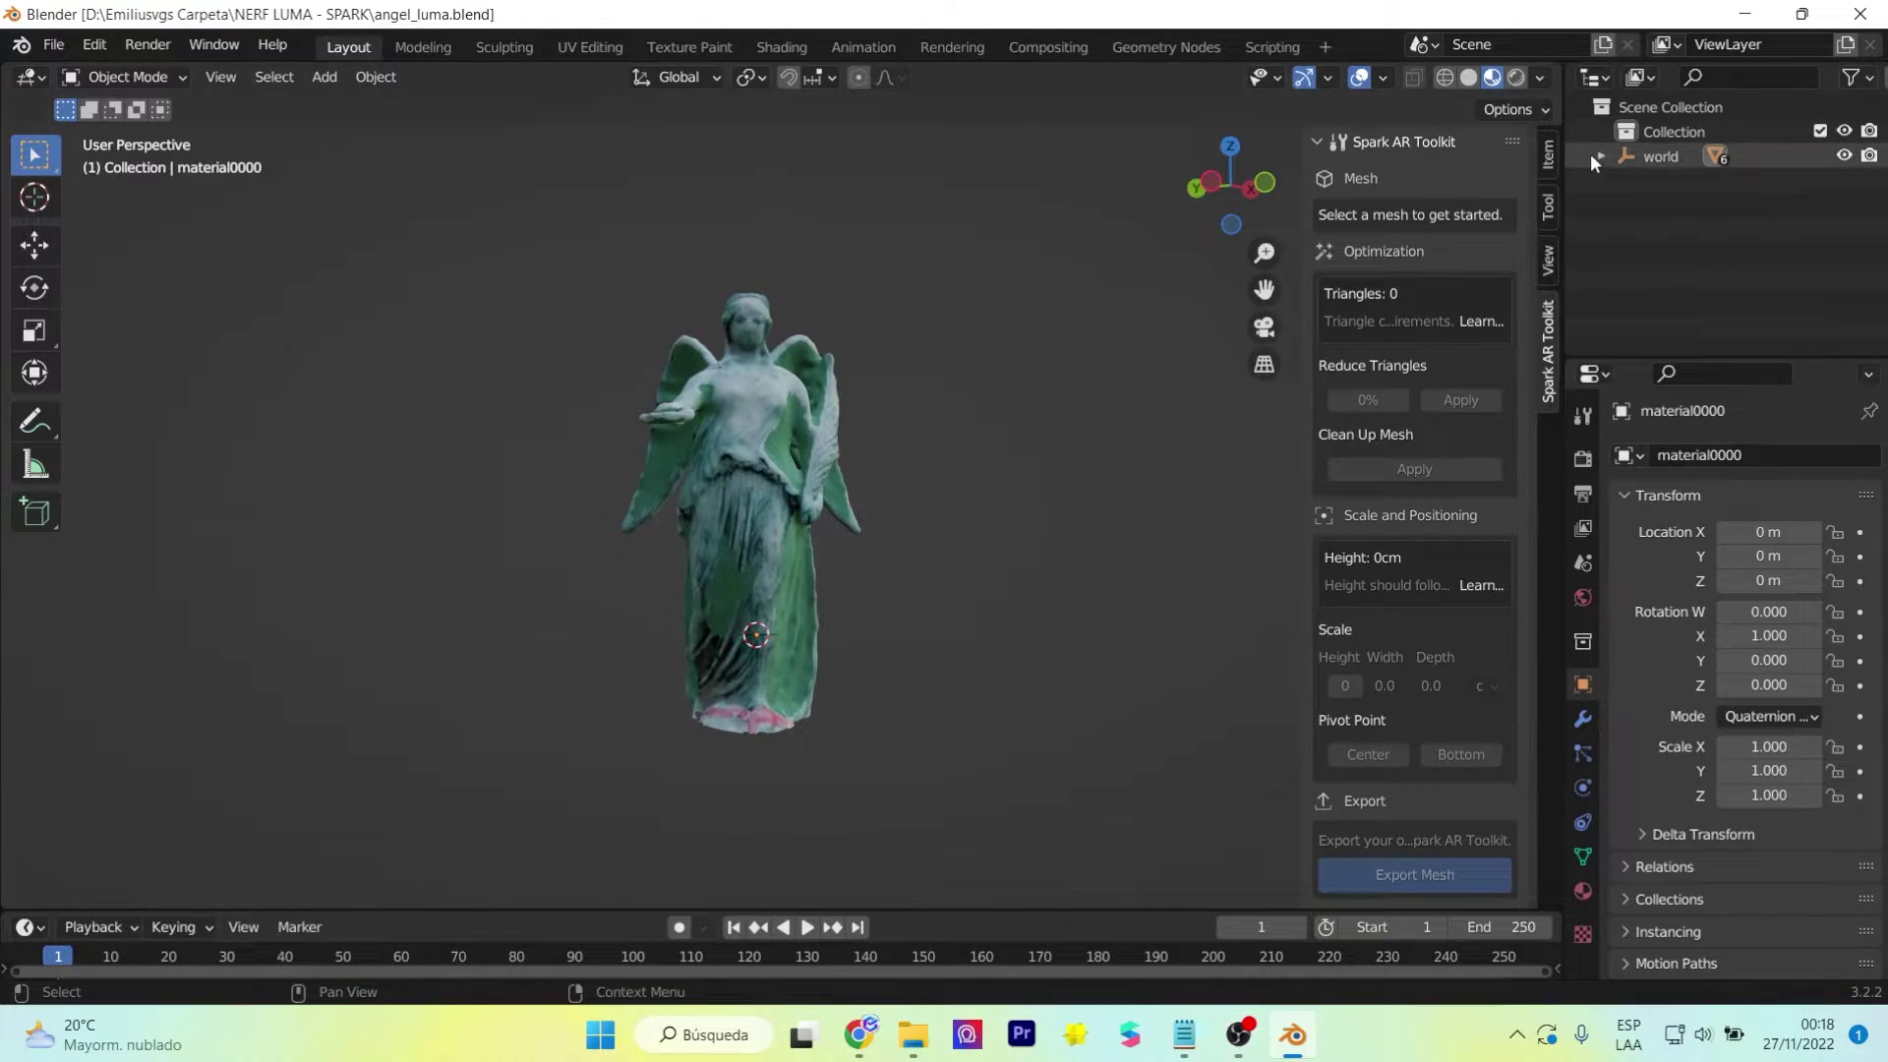
- Expand the world object, then hide and show its meshes material0000 to material0005 to inspect the separate pieces
{"action": "left_click", "coordinate": [1601, 156]}
{"action": "left_click", "coordinate": [1710, 183]}
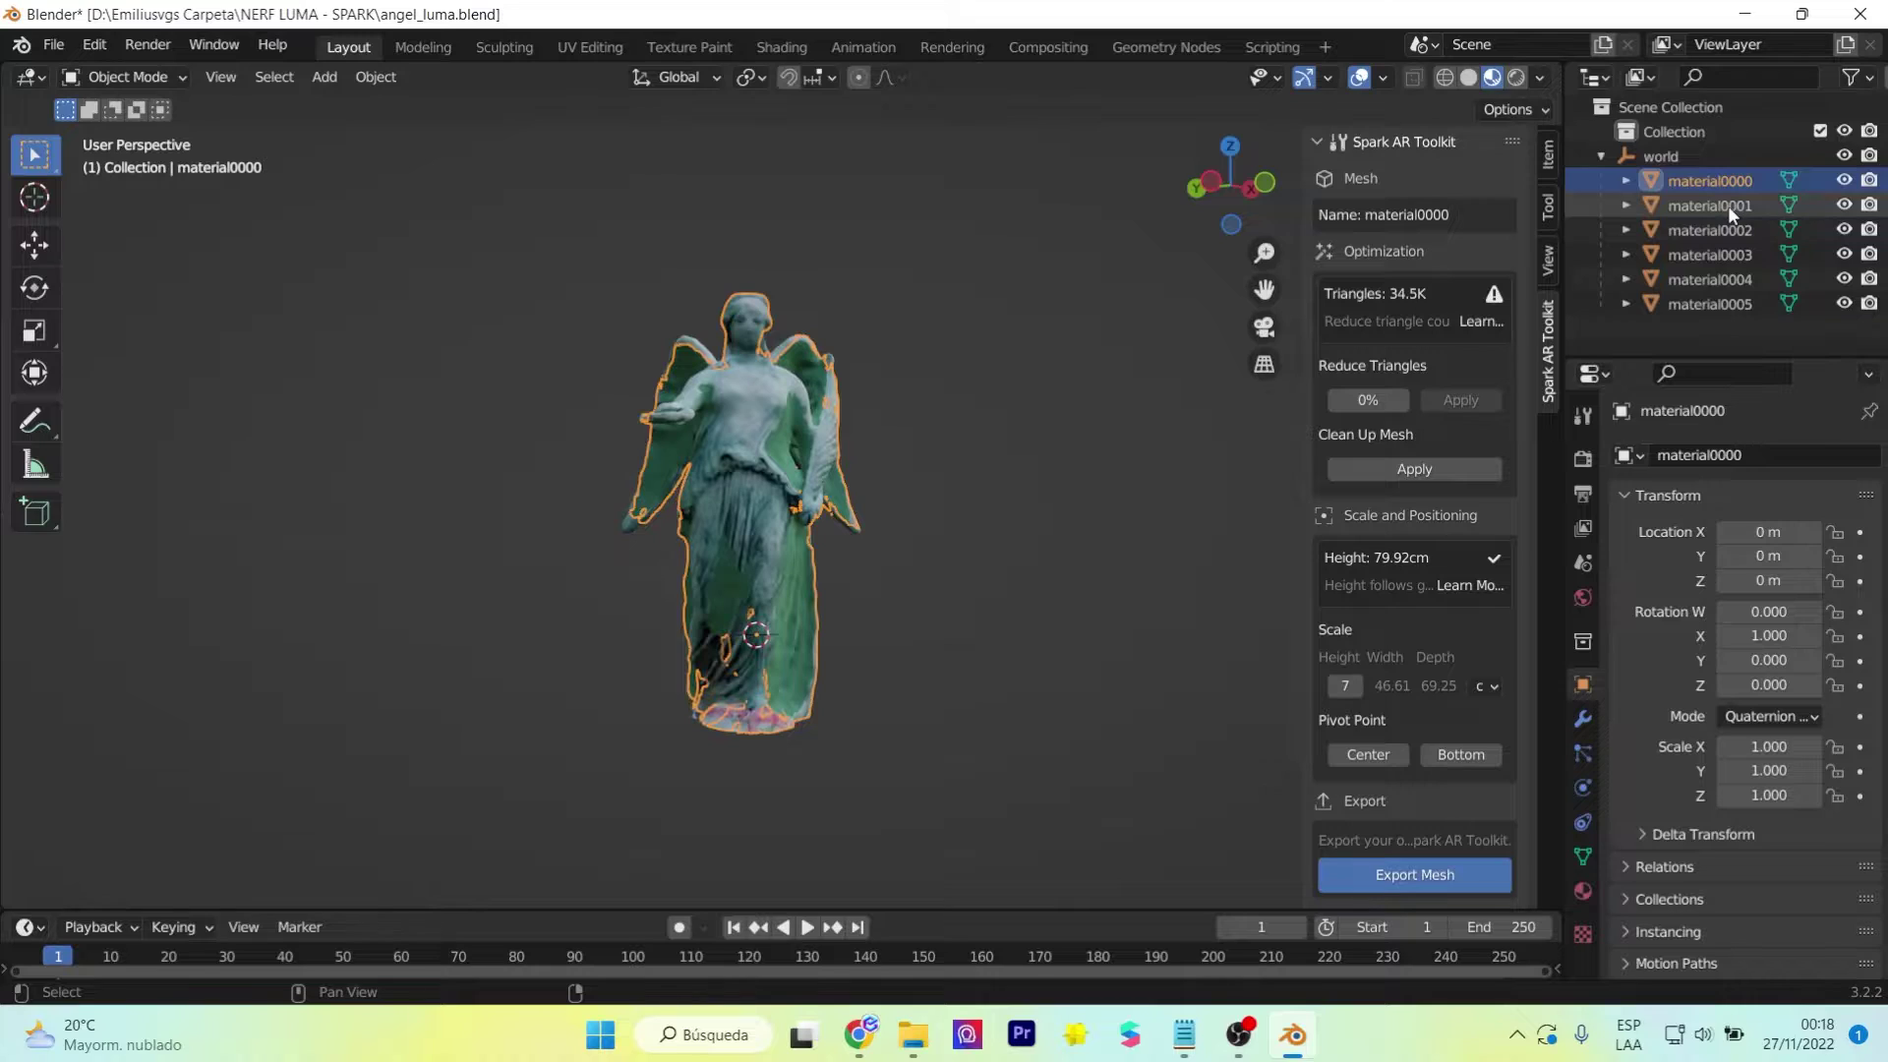
{"action": "left_click", "coordinate": [1844, 180]}
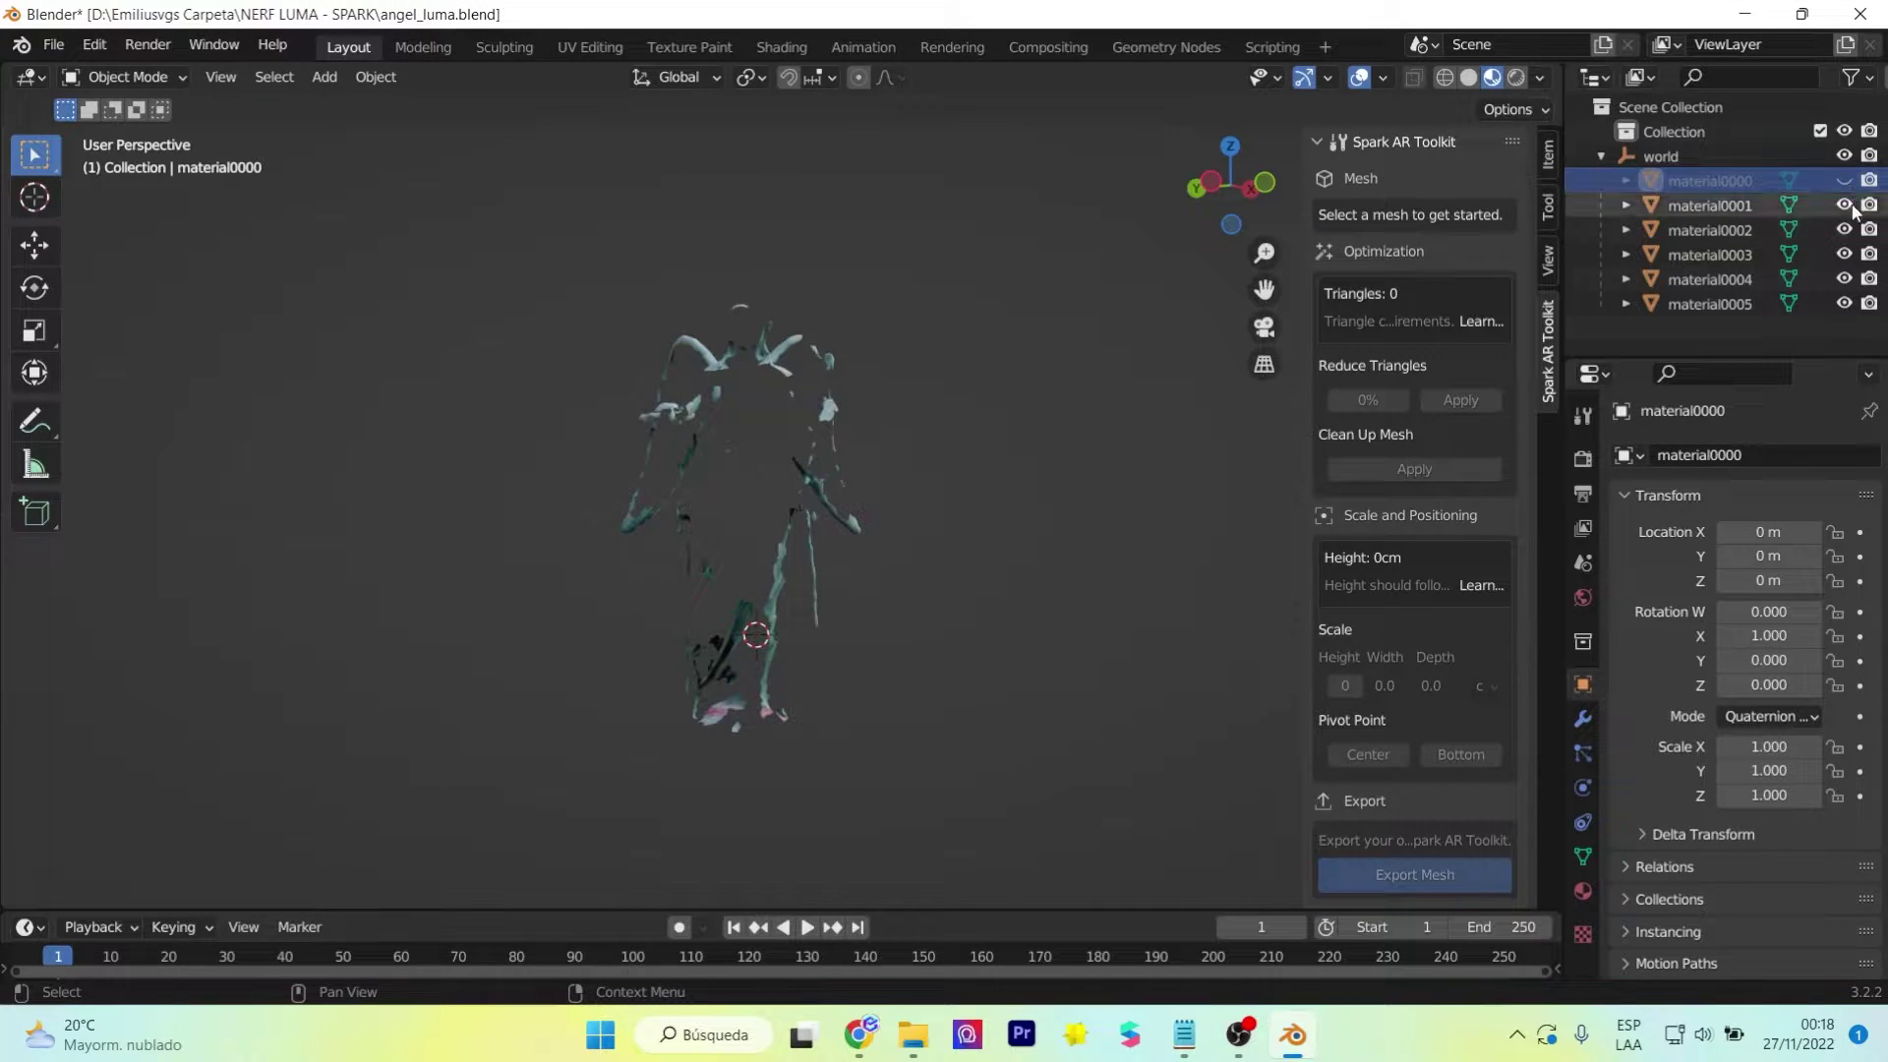
{"action": "left_click", "coordinate": [1844, 204]}
{"action": "left_click", "coordinate": [1844, 229]}
{"action": "left_click", "coordinate": [1844, 254]}
{"action": "left_click", "coordinate": [1844, 279]}
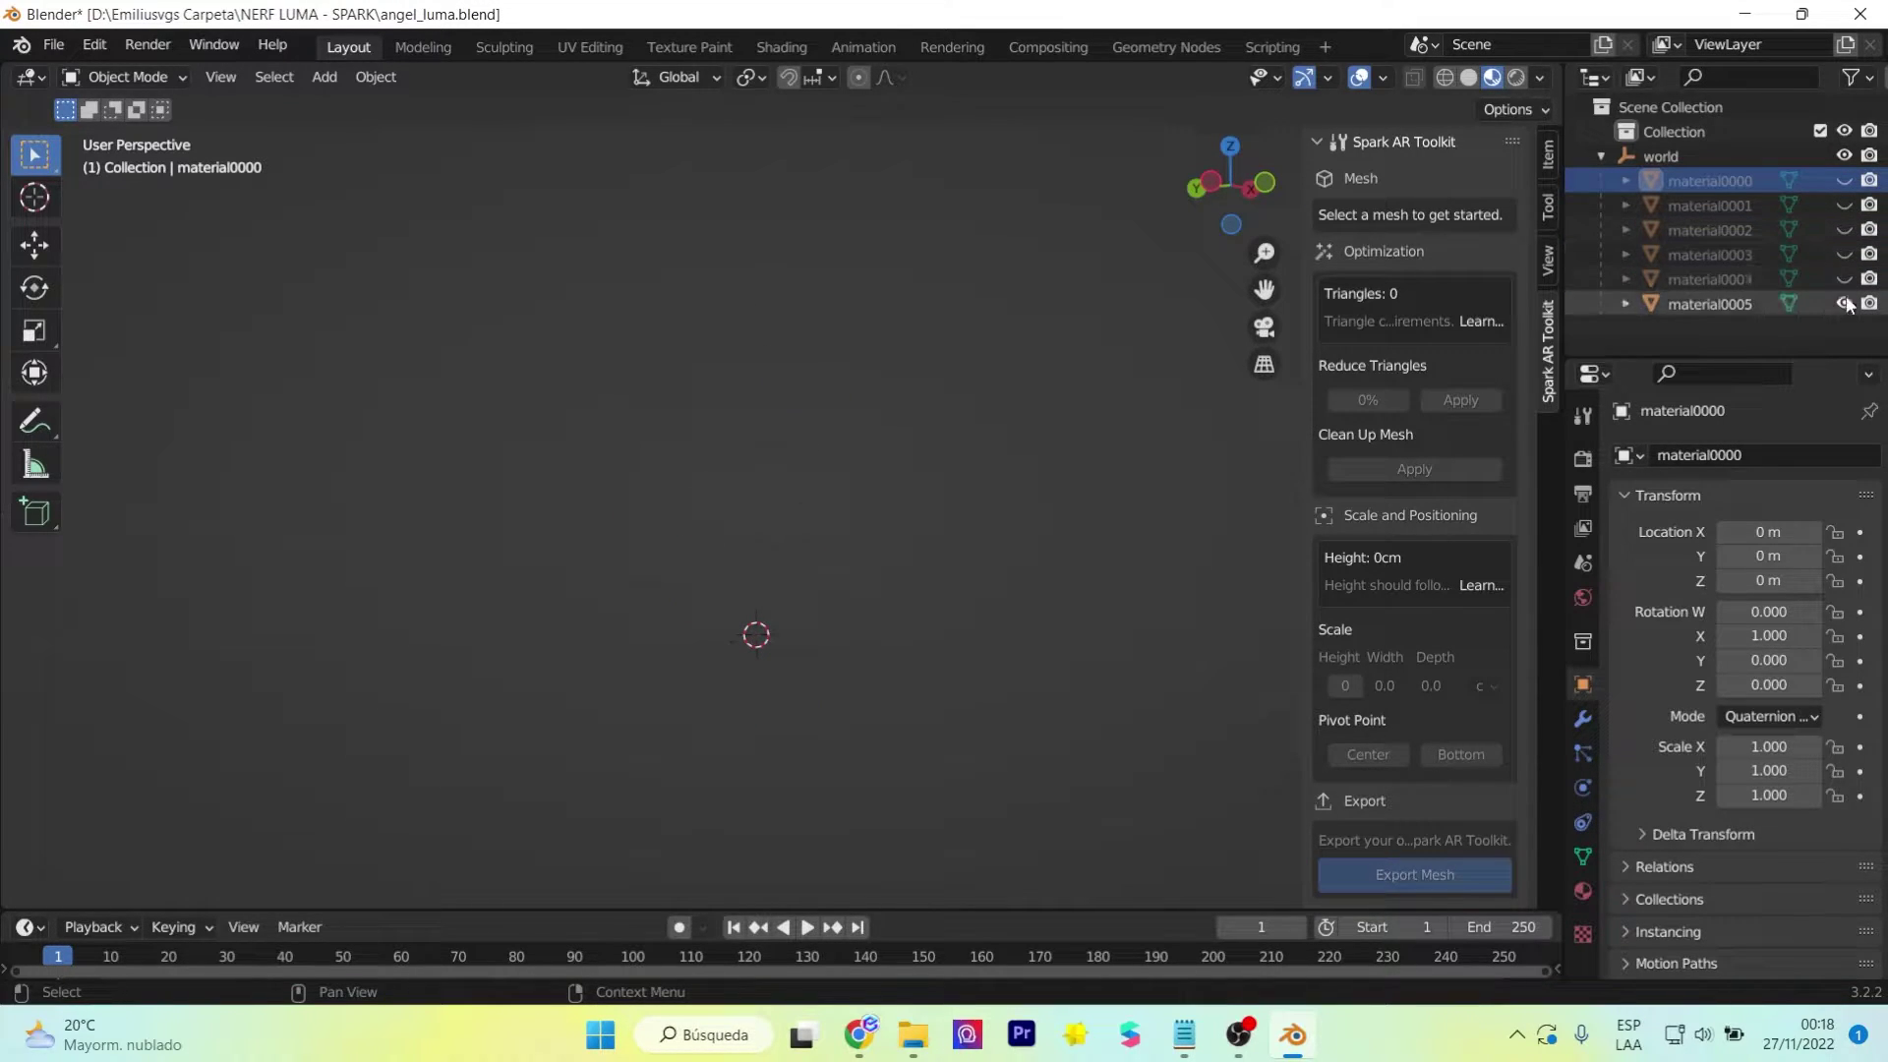
{"action": "left_click", "coordinate": [1844, 303]}
{"action": "left_click", "coordinate": [1844, 279]}
{"action": "left_click", "coordinate": [1843, 303]}
{"action": "left_click", "coordinate": [1844, 180]}
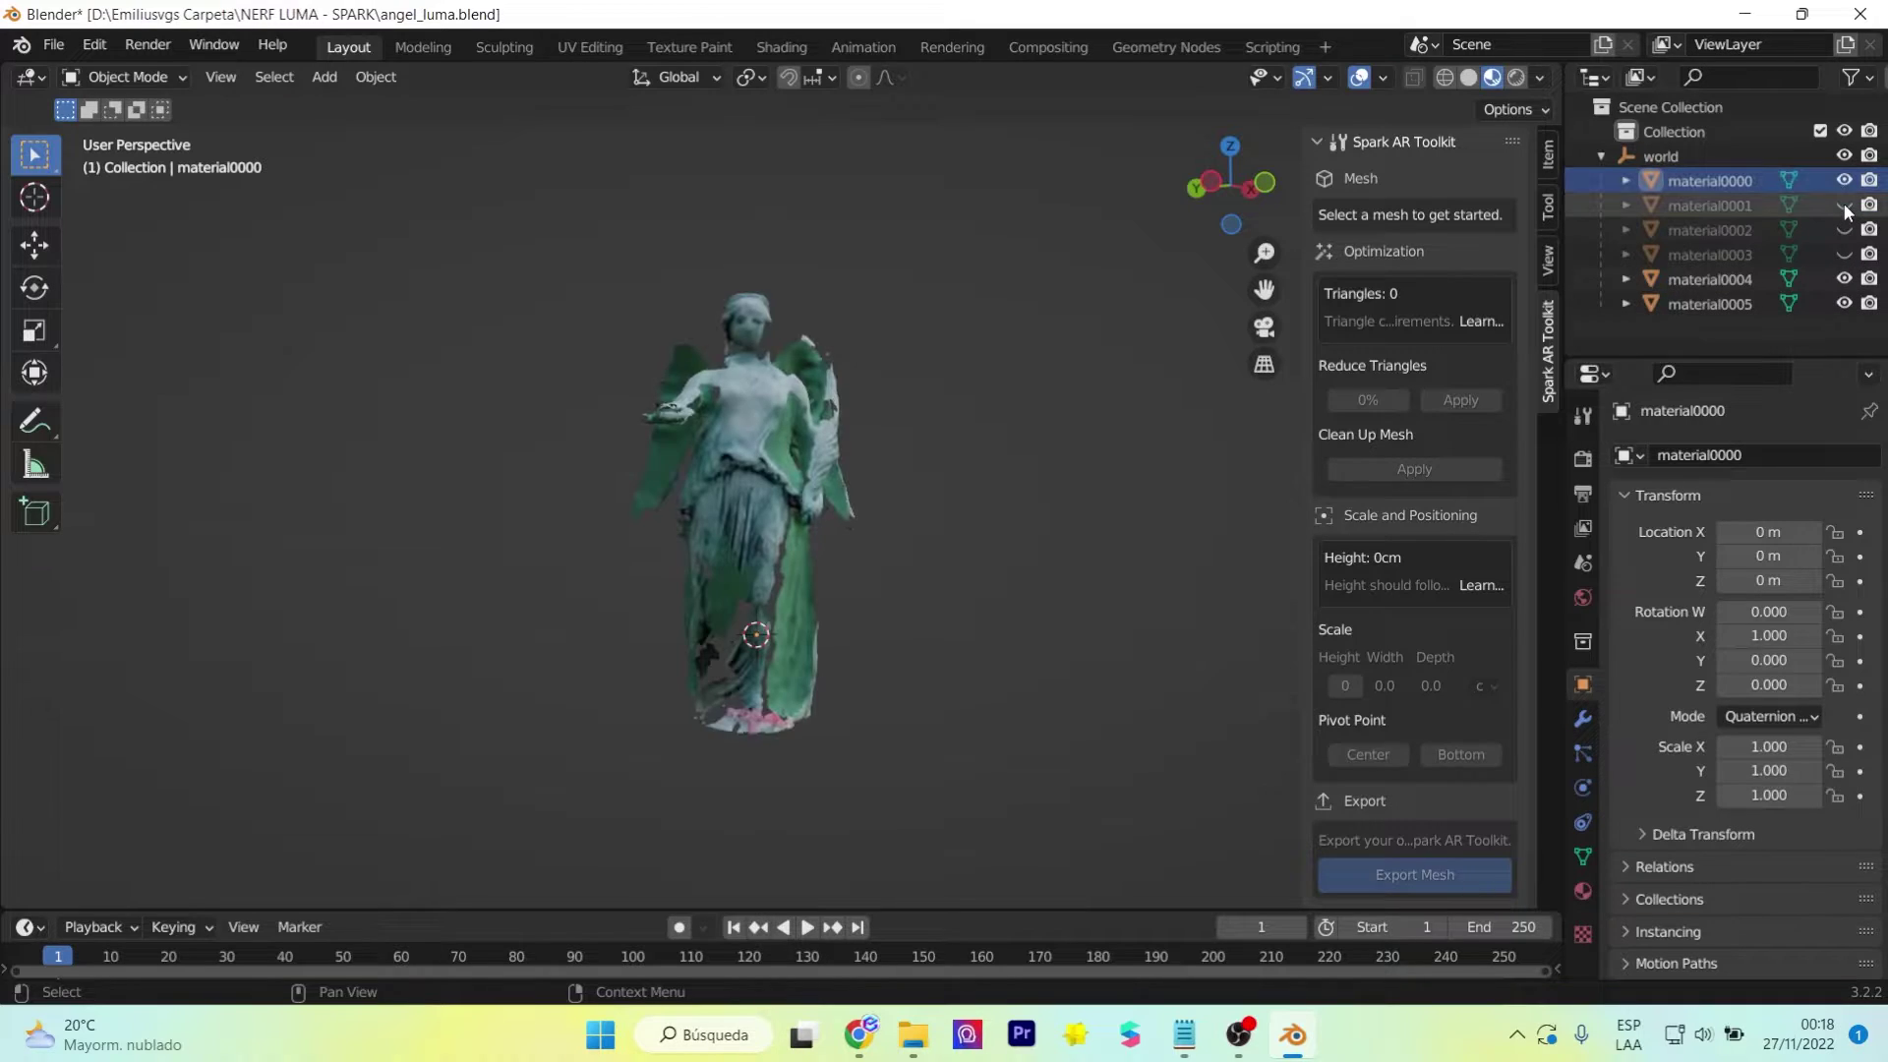
{"action": "left_click", "coordinate": [1844, 204]}
{"action": "left_click", "coordinate": [1844, 229]}
{"action": "left_click", "coordinate": [1844, 254]}
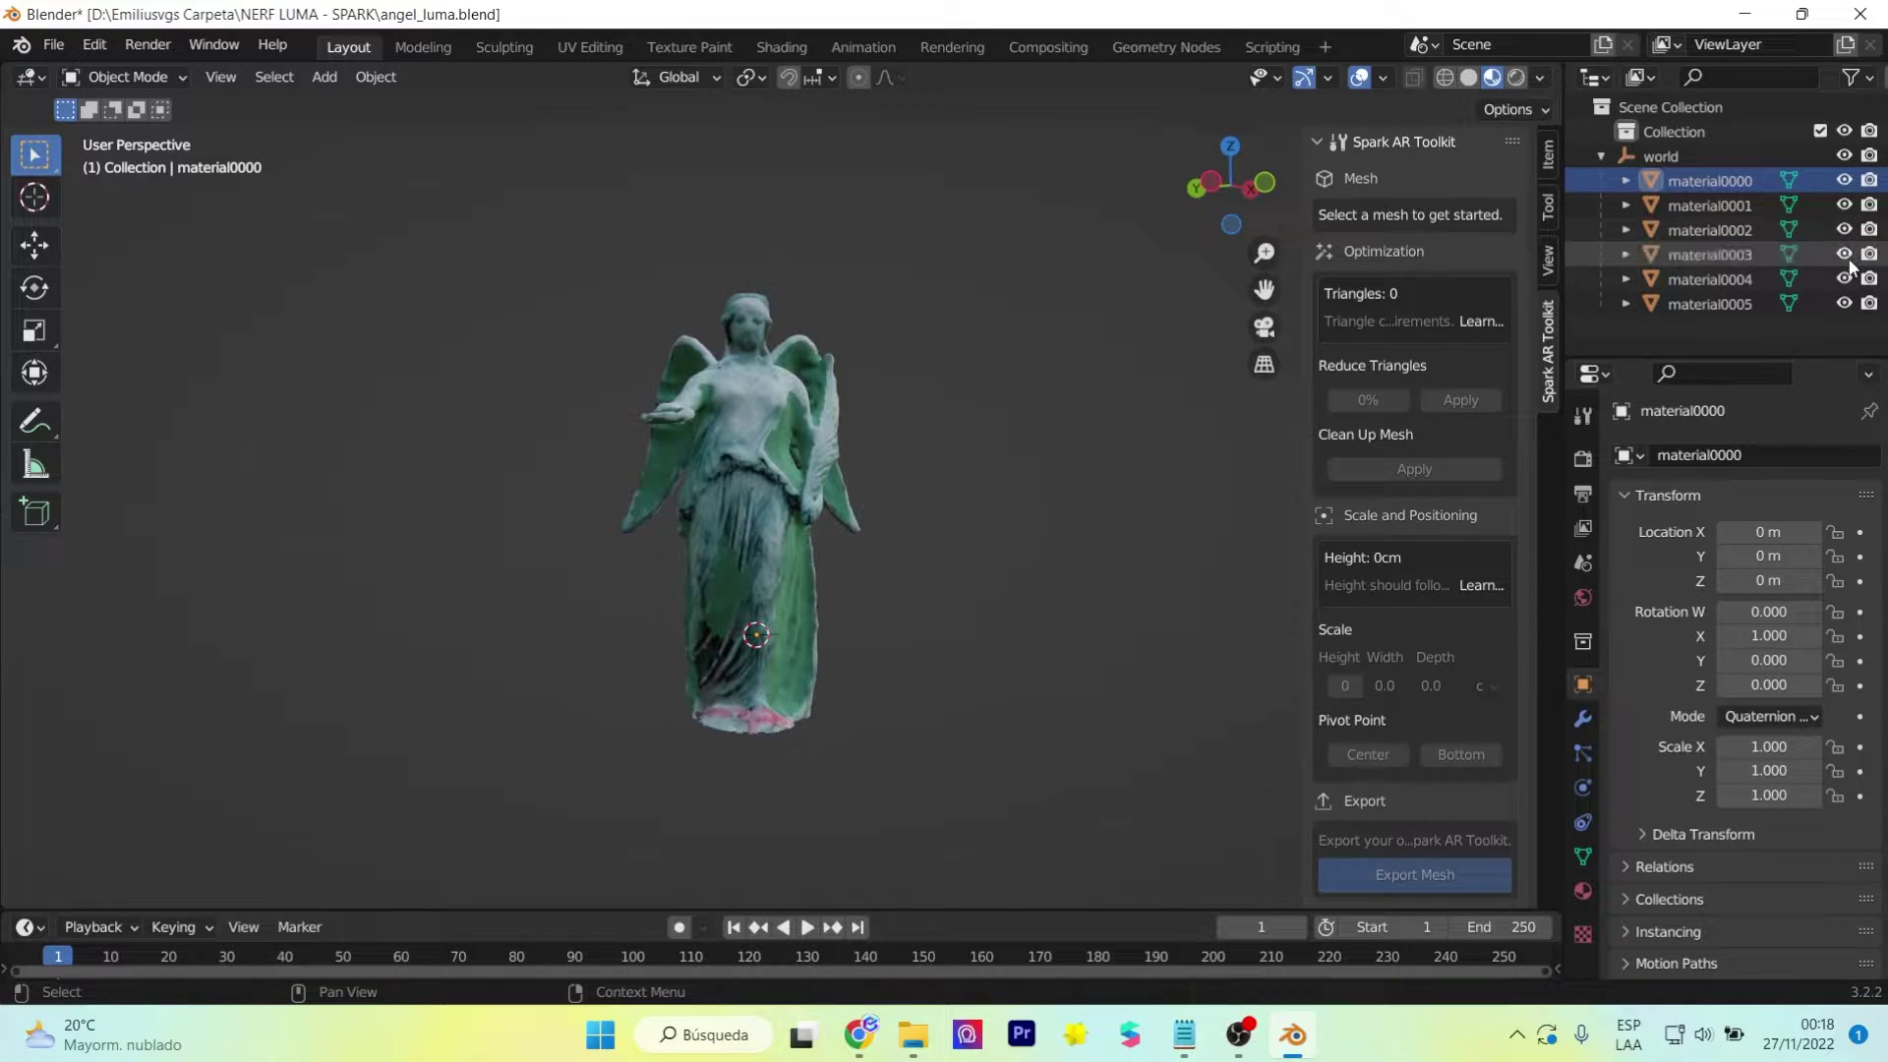
- Join the six meshes material0000 to material0005 into a single statue mesh
{"action": "left_click", "coordinate": [1675, 158]}
{"action": "left_click", "coordinate": [1695, 185]}
{"action": "left_click", "coordinate": [1717, 297], "text": "shift"}
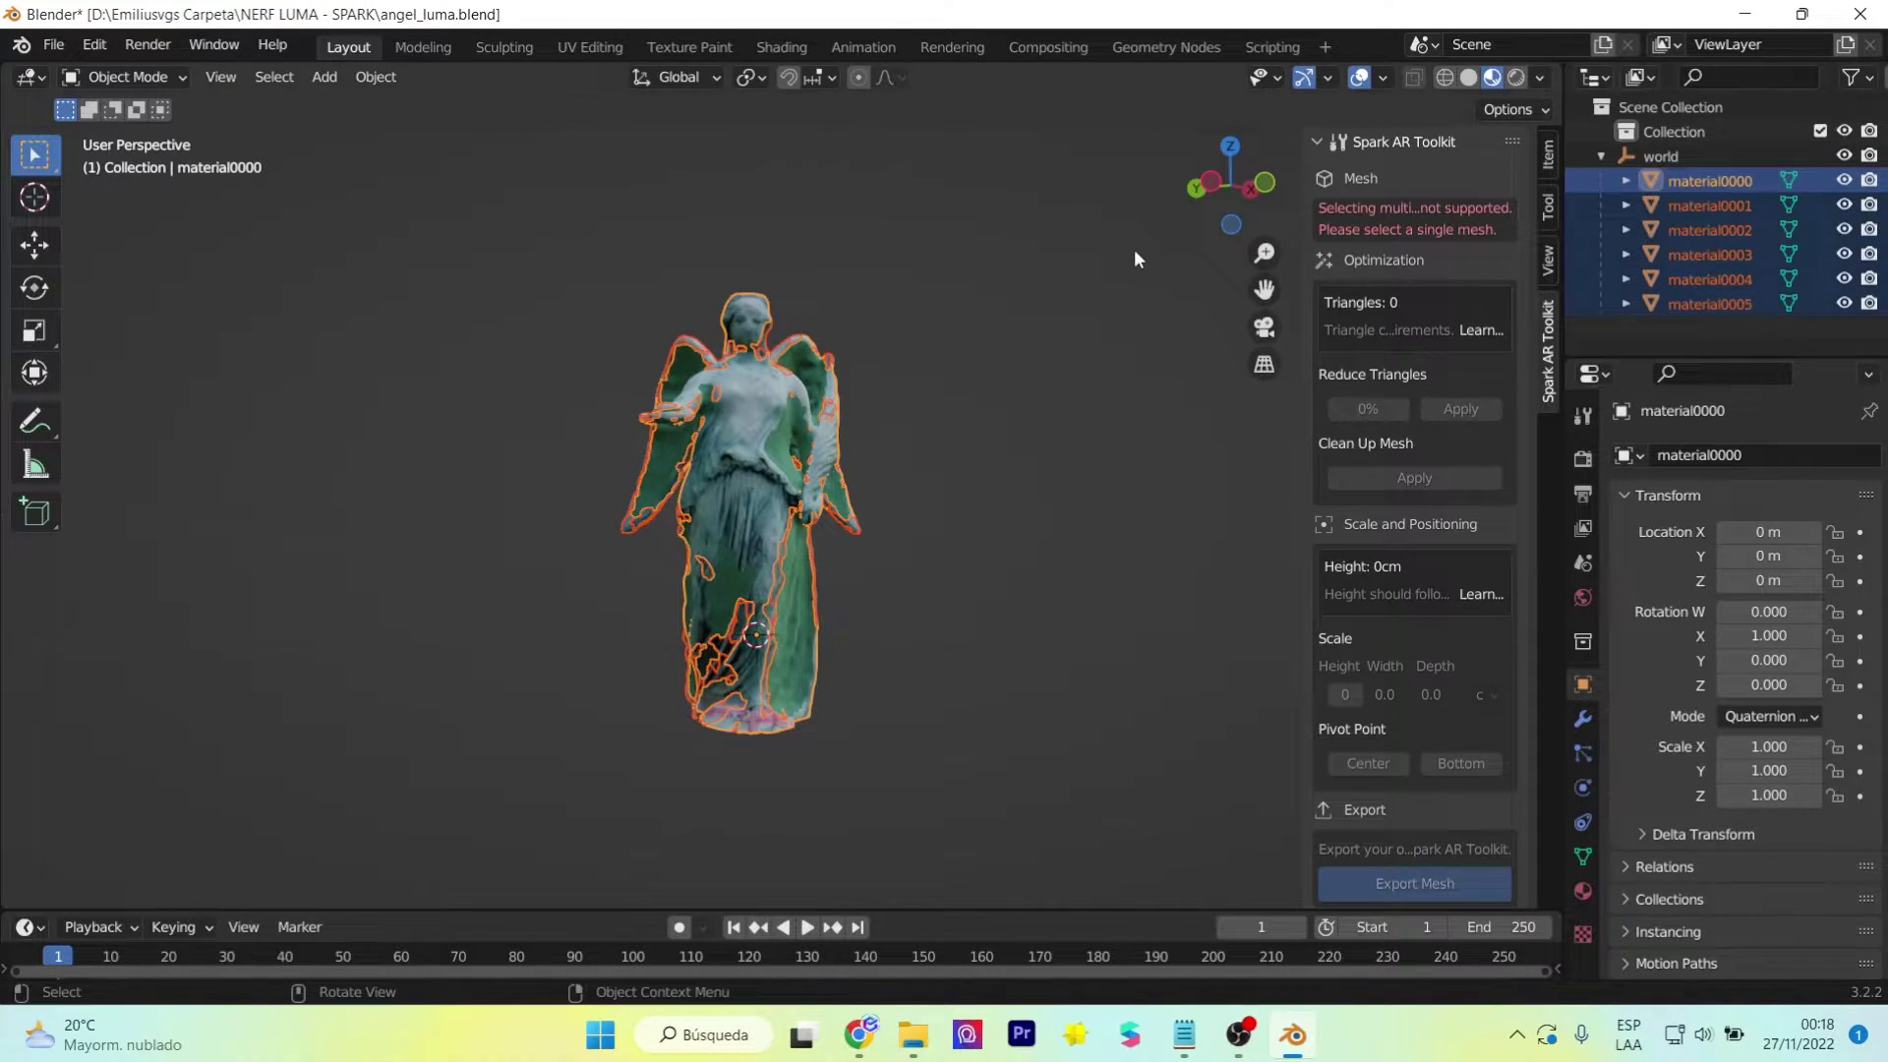
{"action": "key", "text": "ctrl+j"}
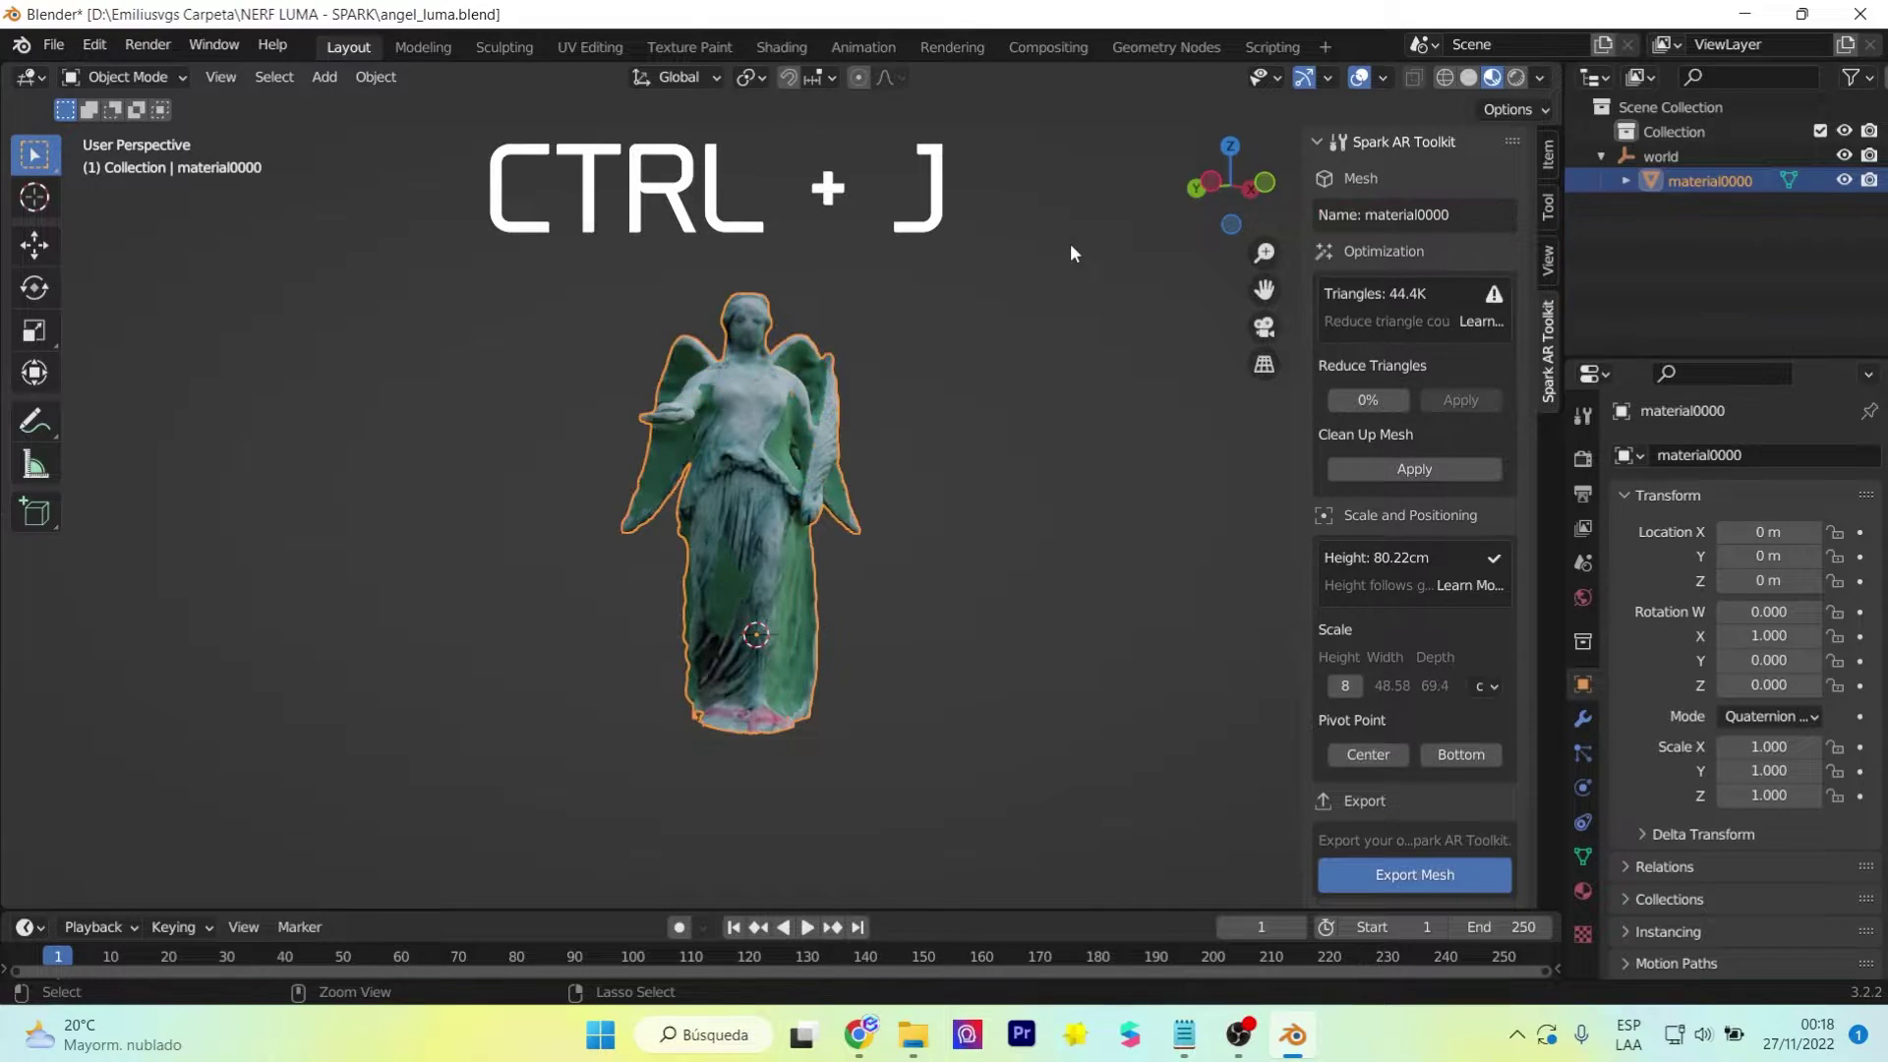
{"action": "left_click", "coordinate": [1660, 158]}
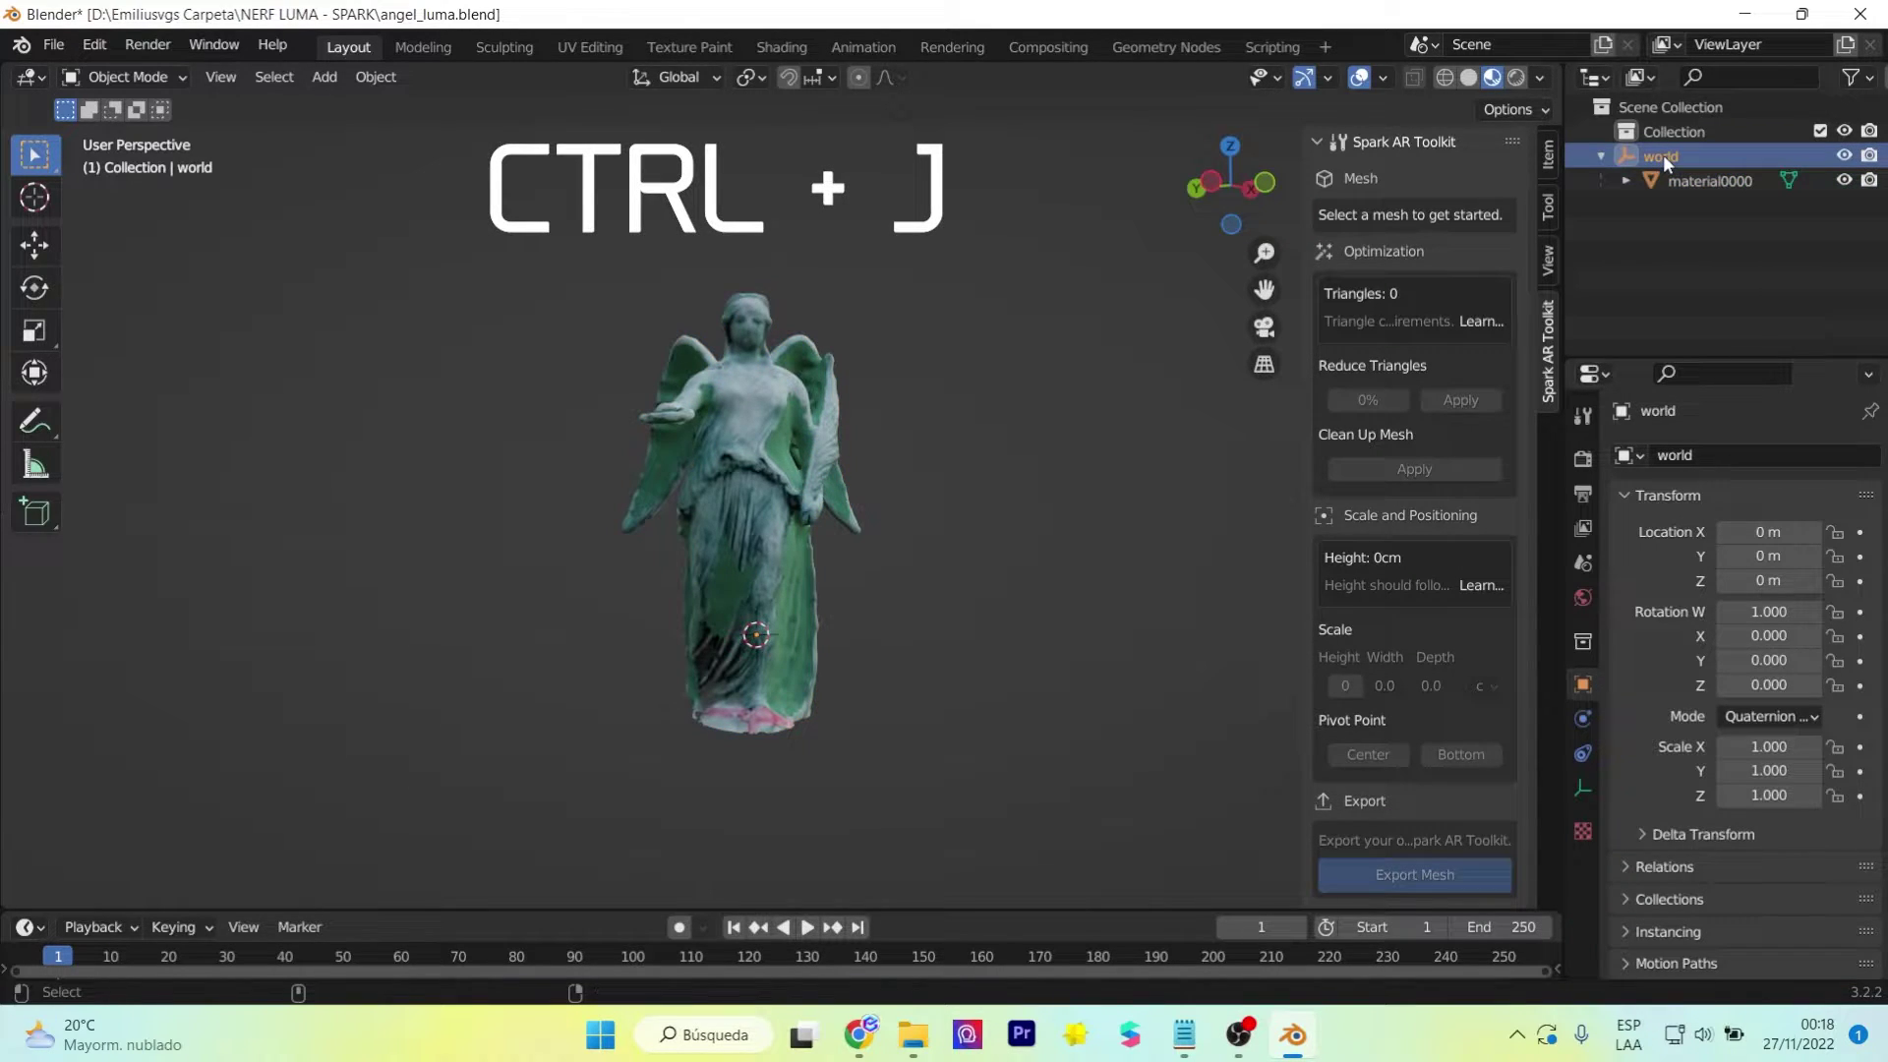
- Try to reduce the triangles of the joined material0000 mesh by 50% with the Spark AR Toolkit
{"action": "left_click", "coordinate": [1686, 179]}
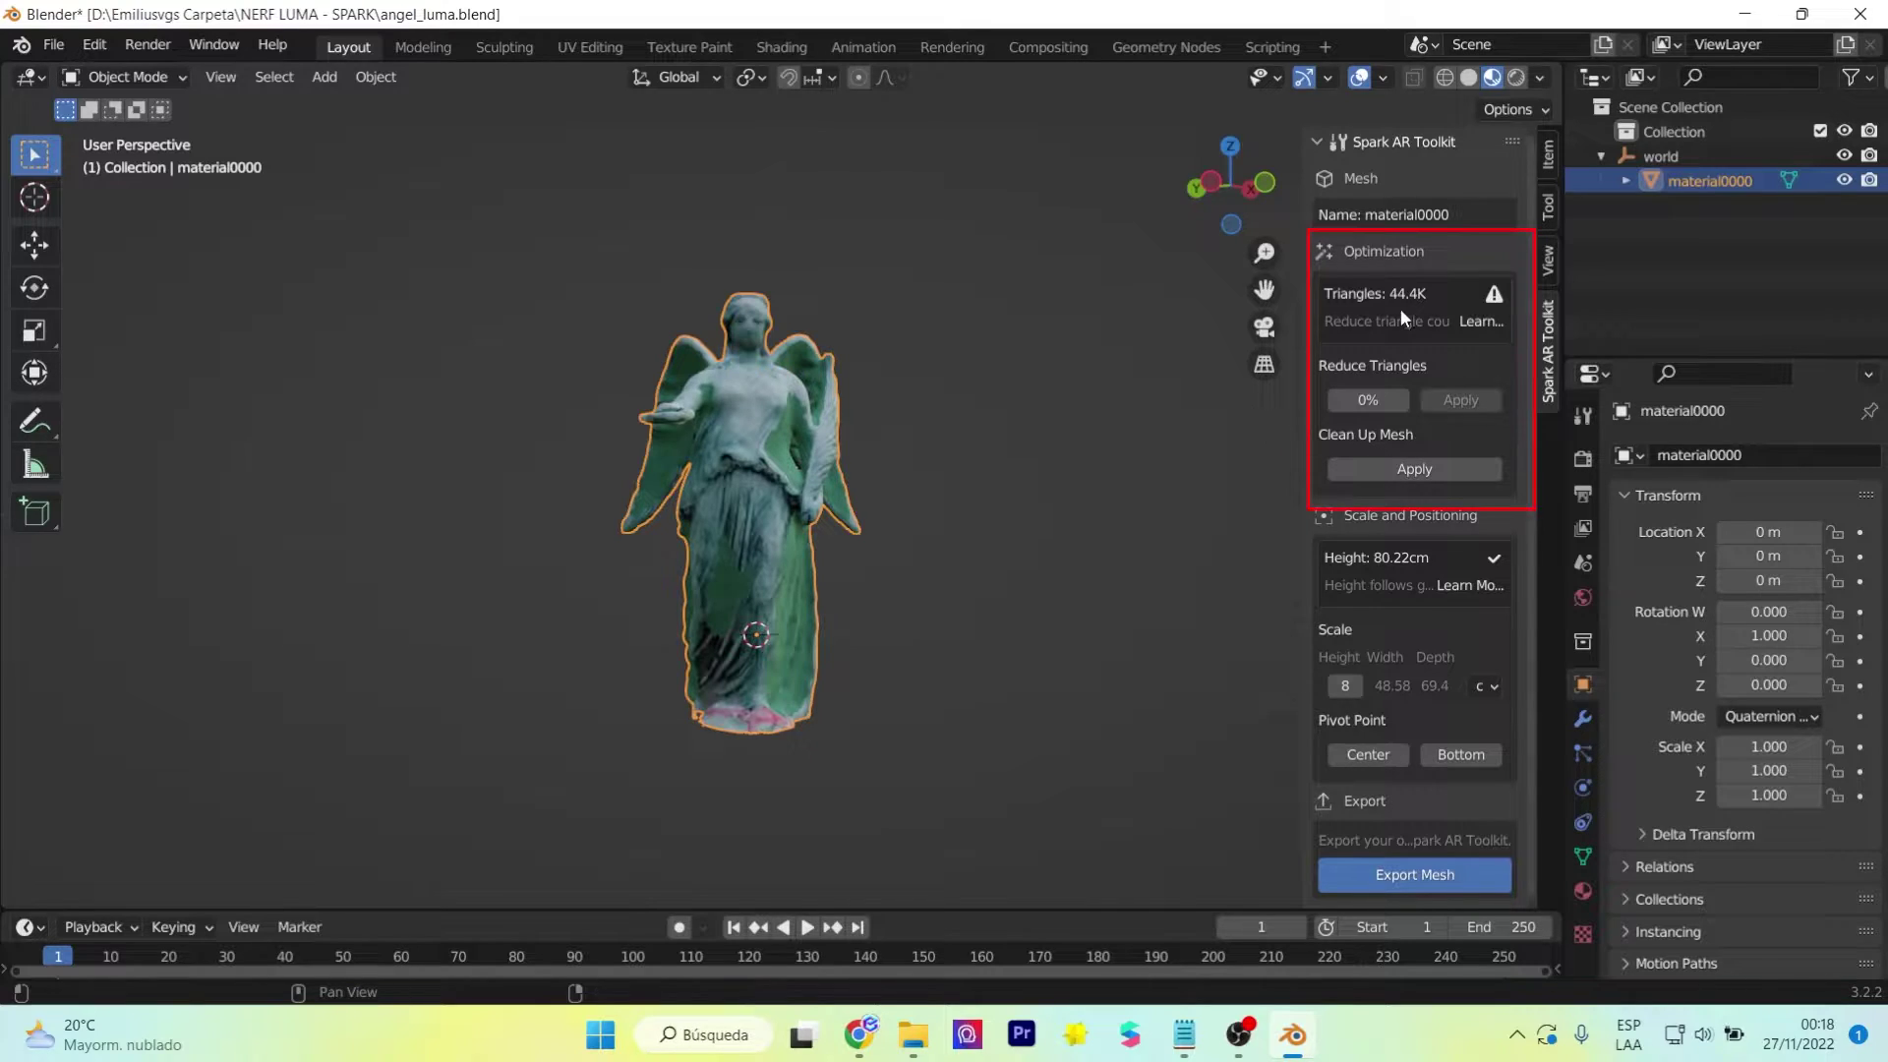
{"action": "left_click", "coordinate": [1385, 397]}
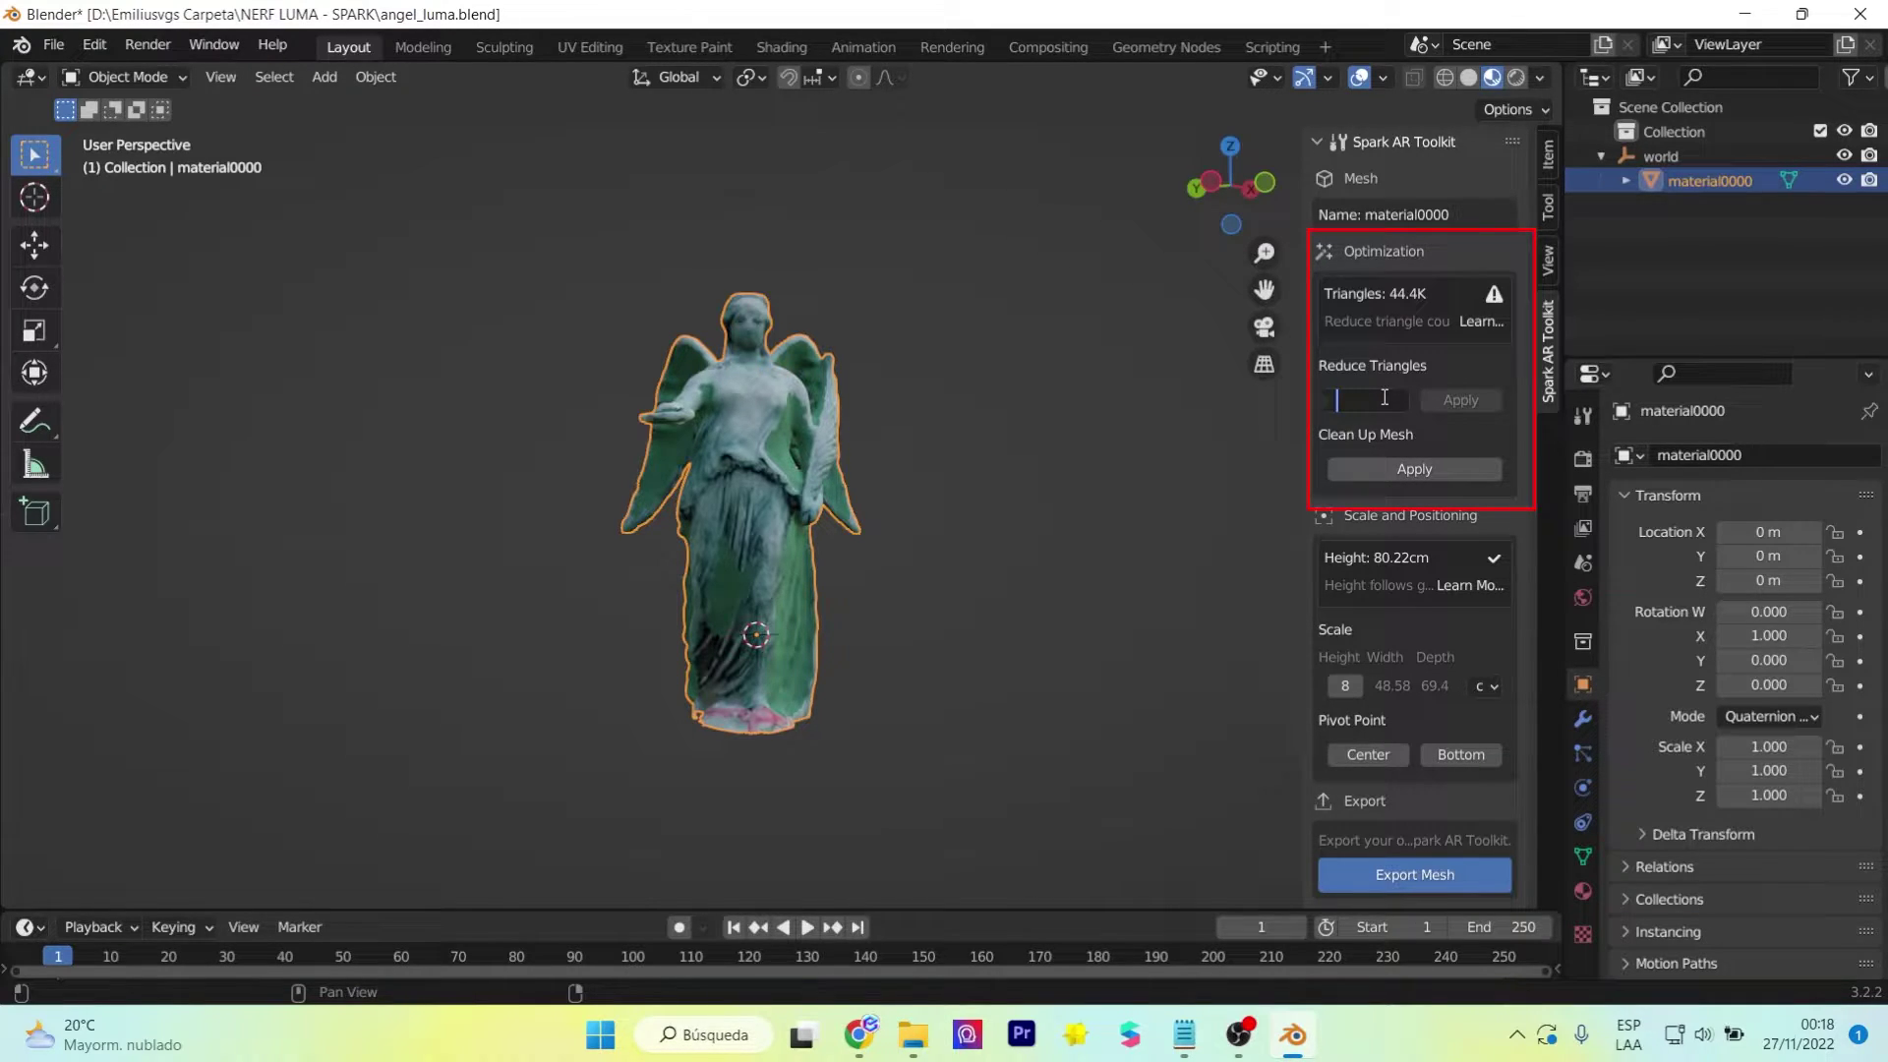
{"action": "type", "text": "50"}
{"action": "key", "text": "Return"}
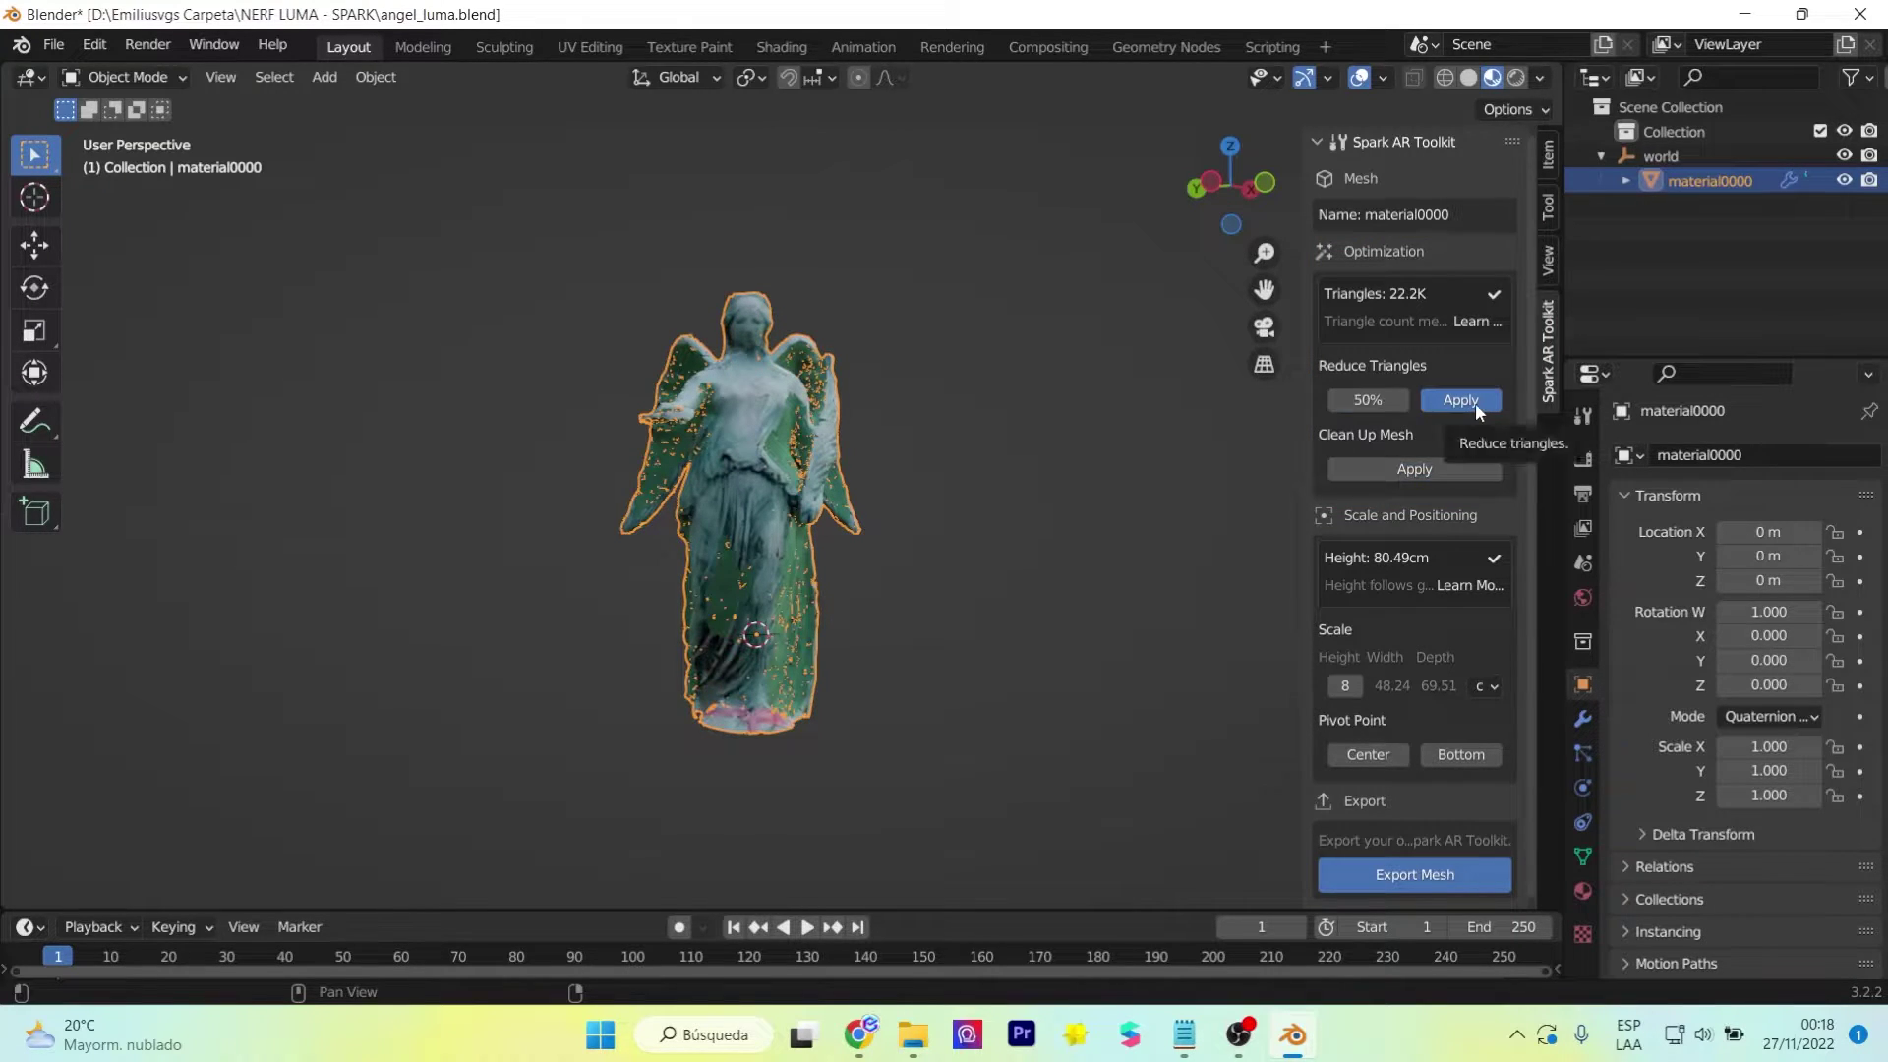
{"action": "left_click", "coordinate": [1460, 400]}
{"action": "key", "text": "ctrl+z"}
{"action": "key", "text": "ctrl+z"}
{"action": "key", "text": "ctrl+z"}
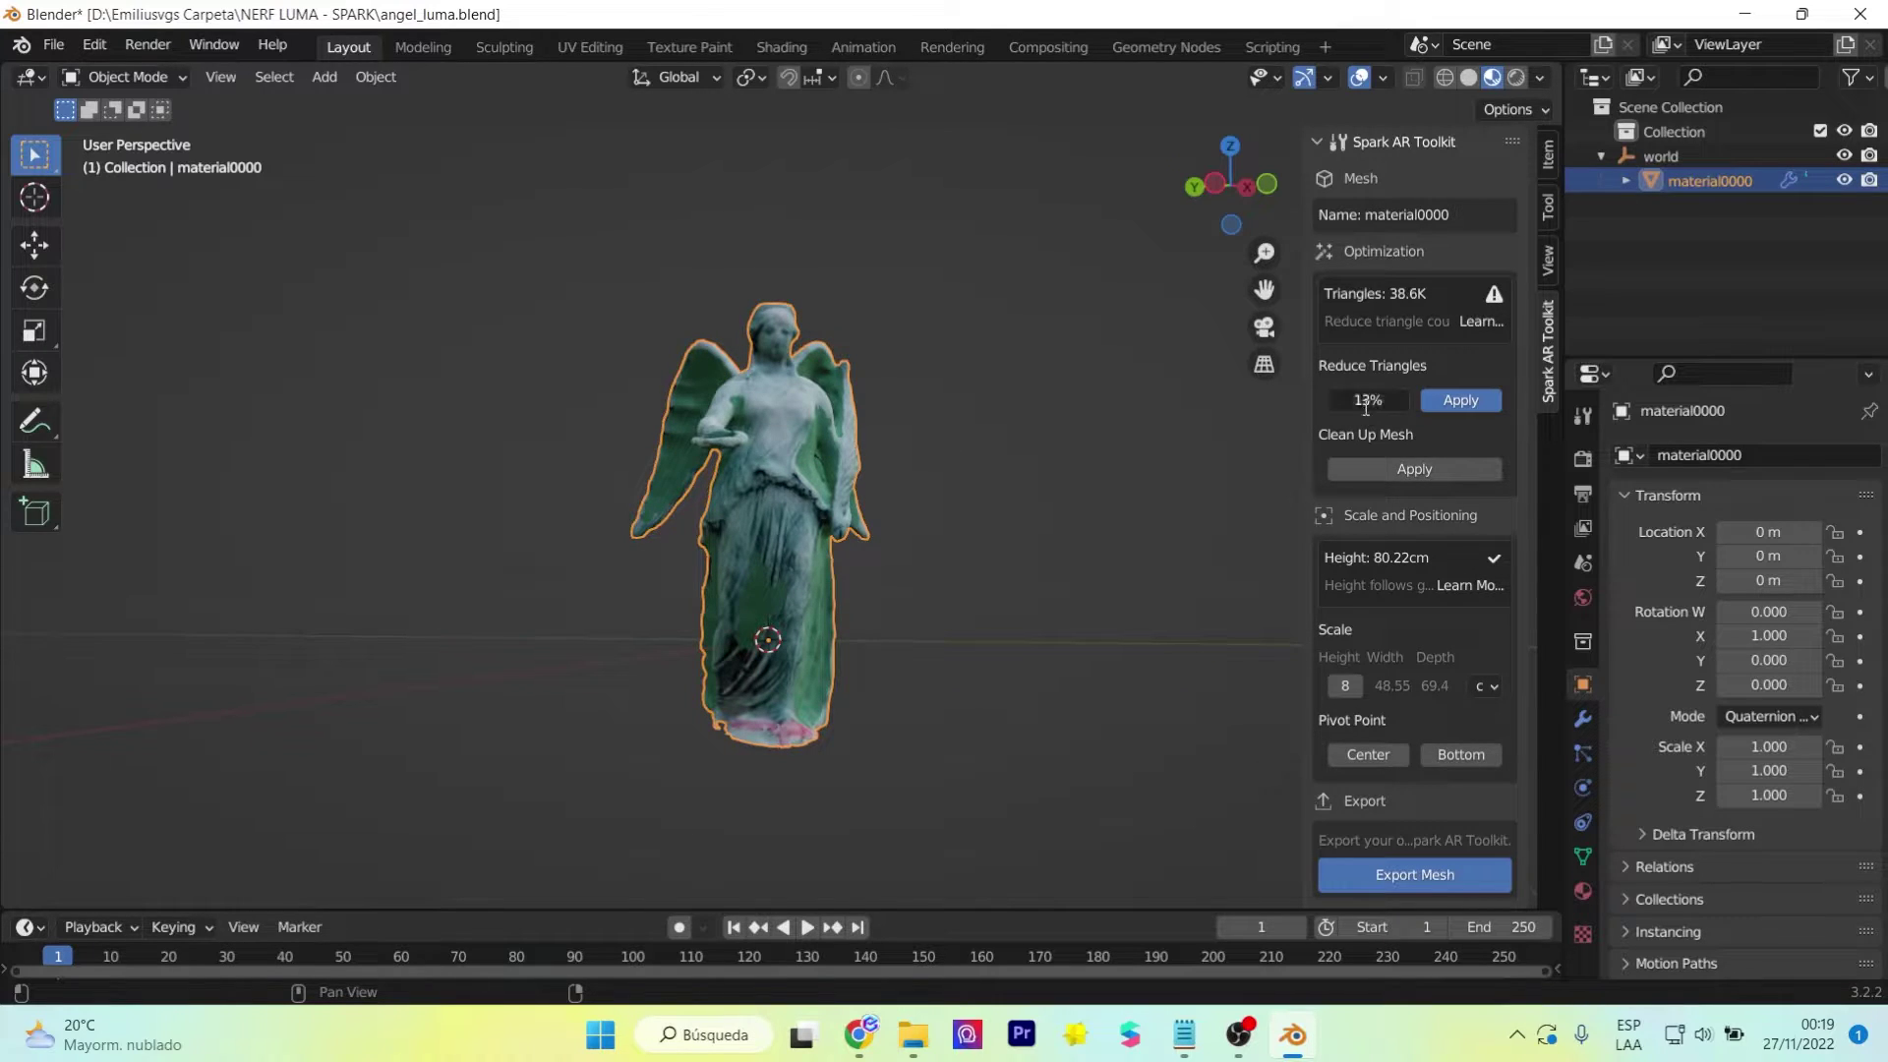
- Reset the triangle reduction to 0% and apply the Spark AR Toolkit's Clean Up Mesh to the statue
{"action": "key", "text": "ctrl+z"}
{"action": "key", "text": "ctrl+z"}
{"action": "type", "text": "0"}
{"action": "key", "text": "Return"}
{"action": "left_click", "coordinate": [1443, 463]}
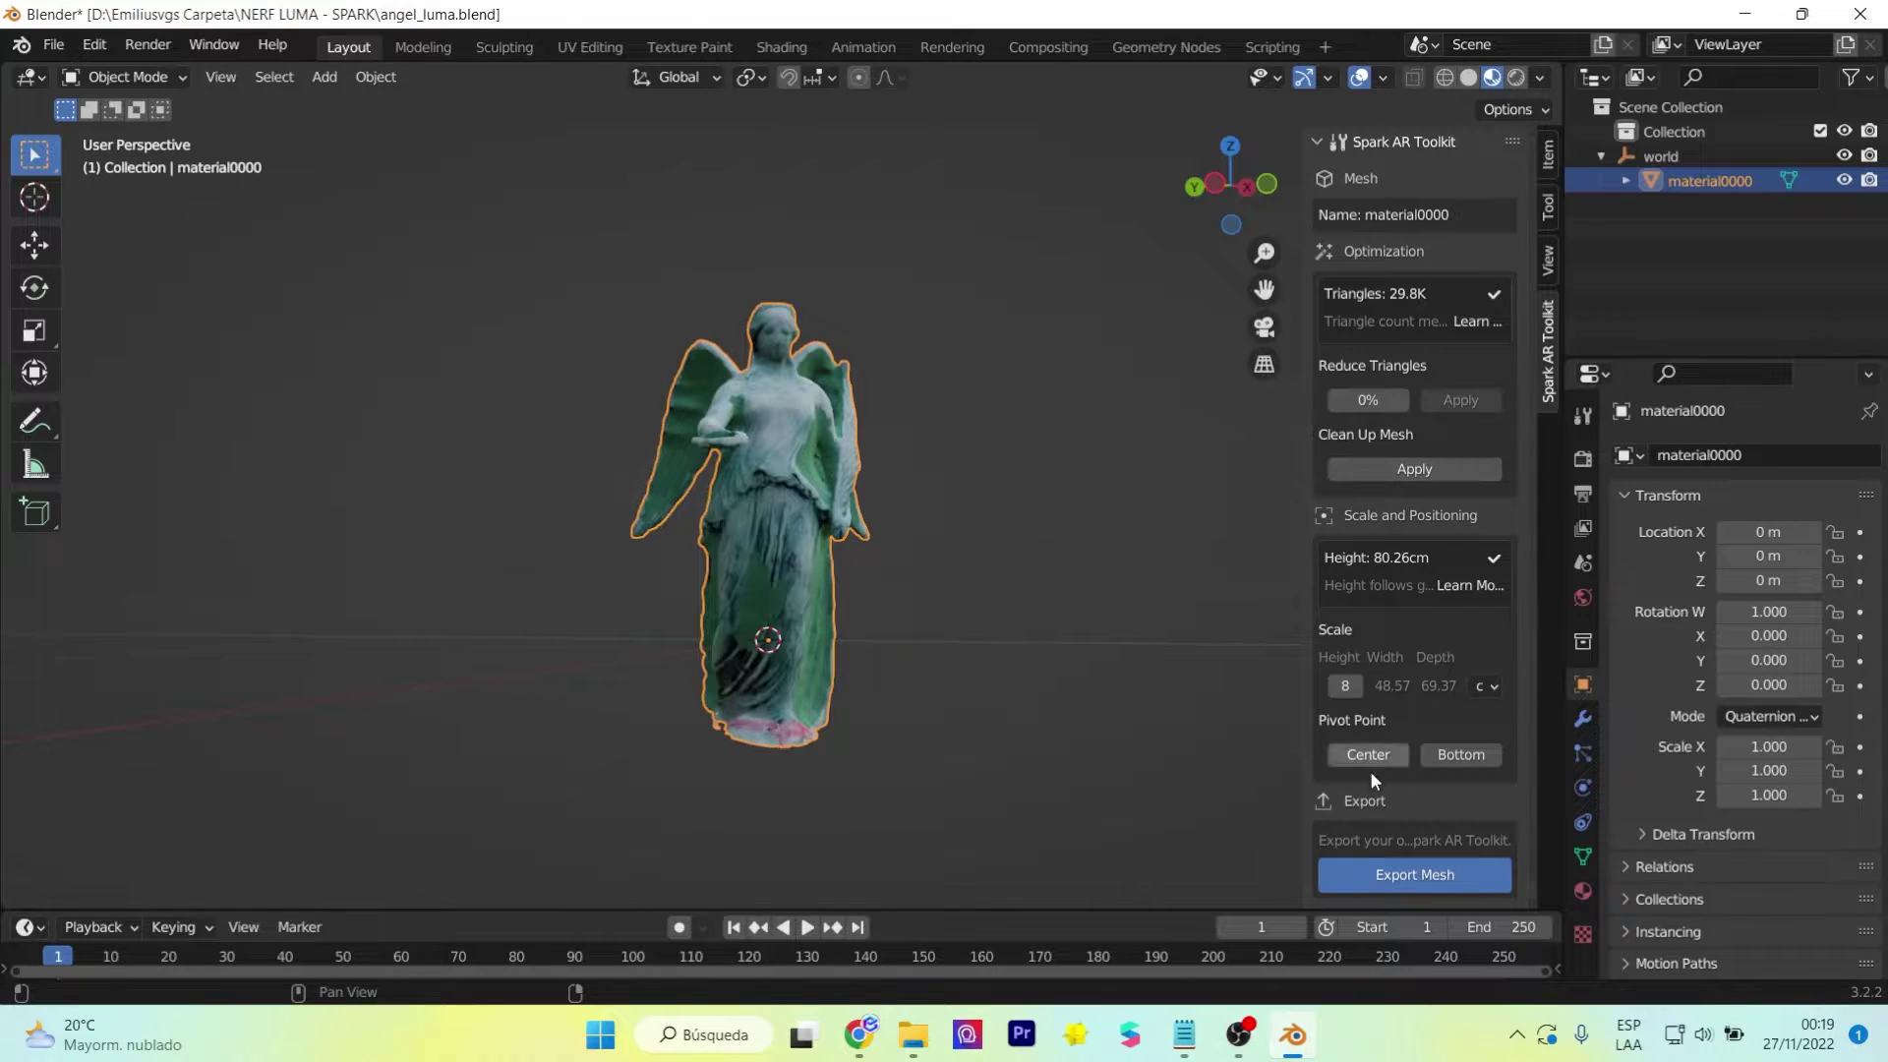
- Set the statue's pivot point to the bottom and save the Blender file
{"action": "scroll", "coordinate": [1032, 685], "scroll_direction": "down", "scroll_amount": 2}
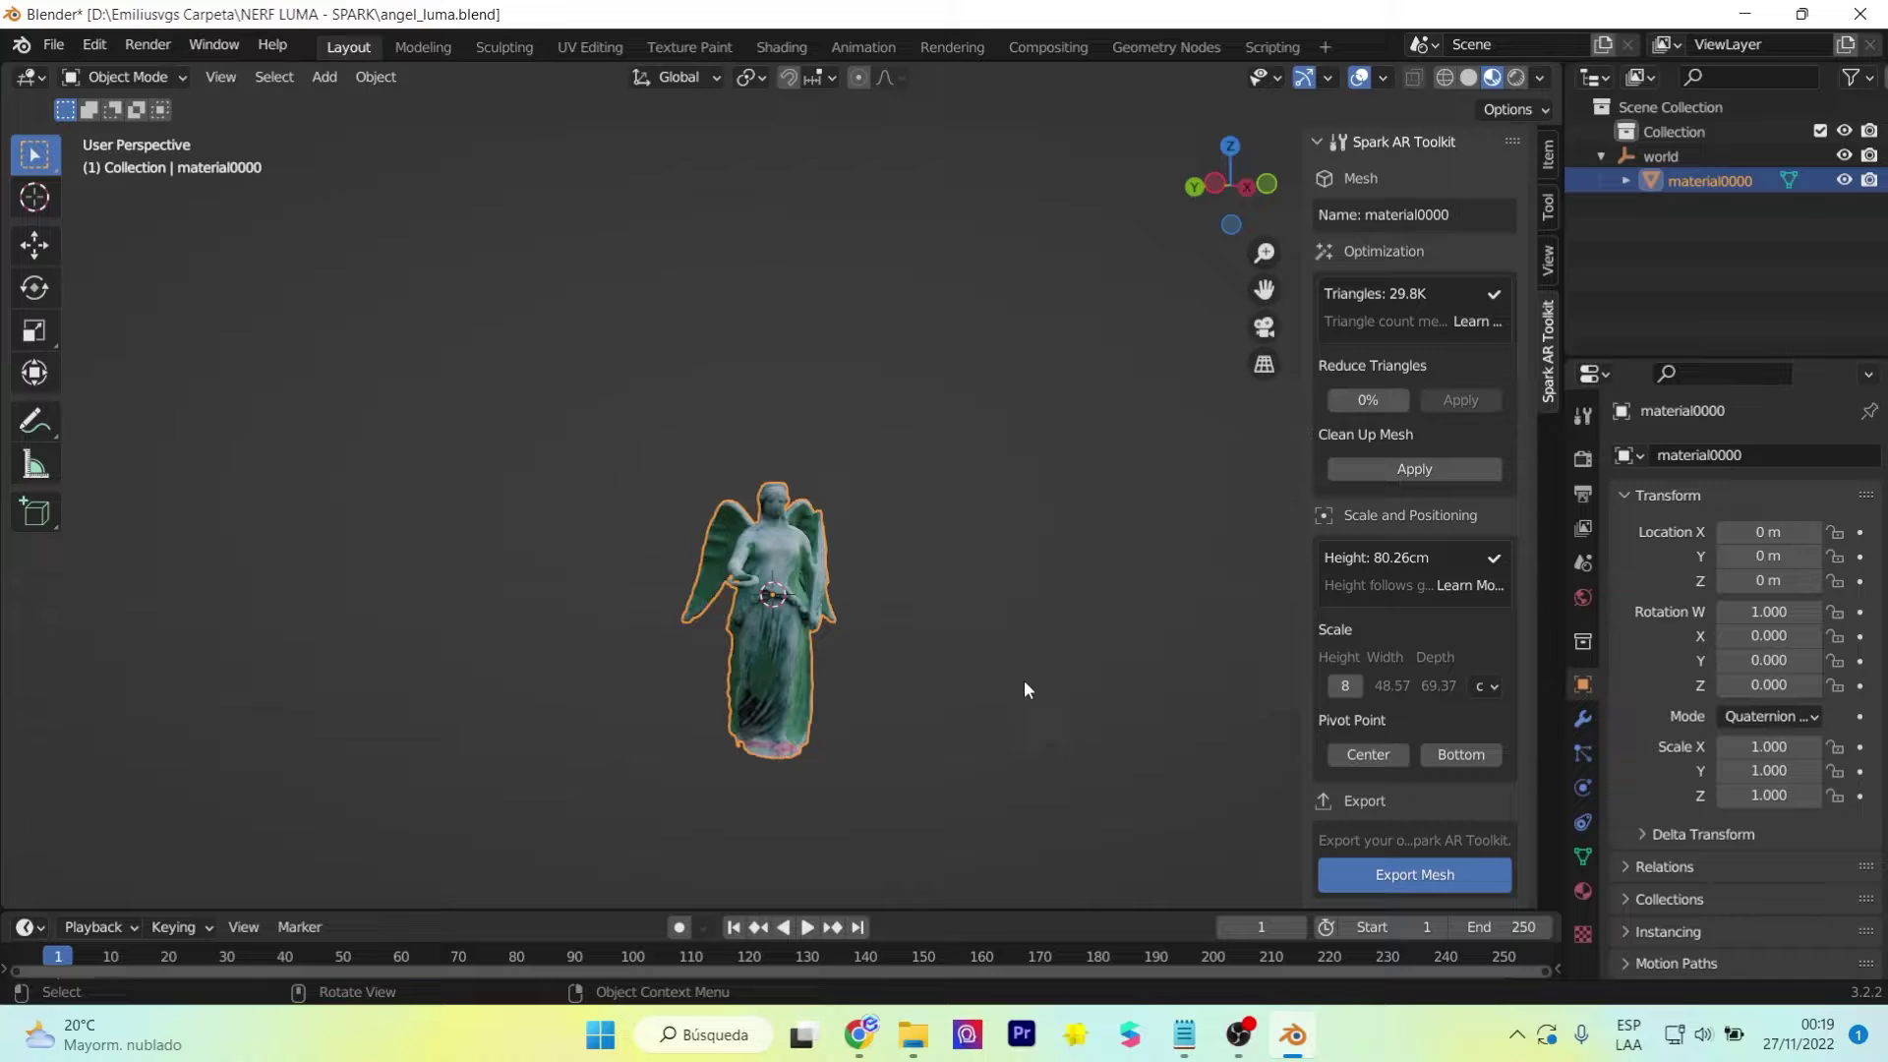
{"action": "left_click", "coordinate": [1459, 754]}
{"action": "middle_click_drag", "start_coordinate": [1024, 659], "coordinate": [1485, 644]}
{"action": "key", "text": "ctrl+s"}
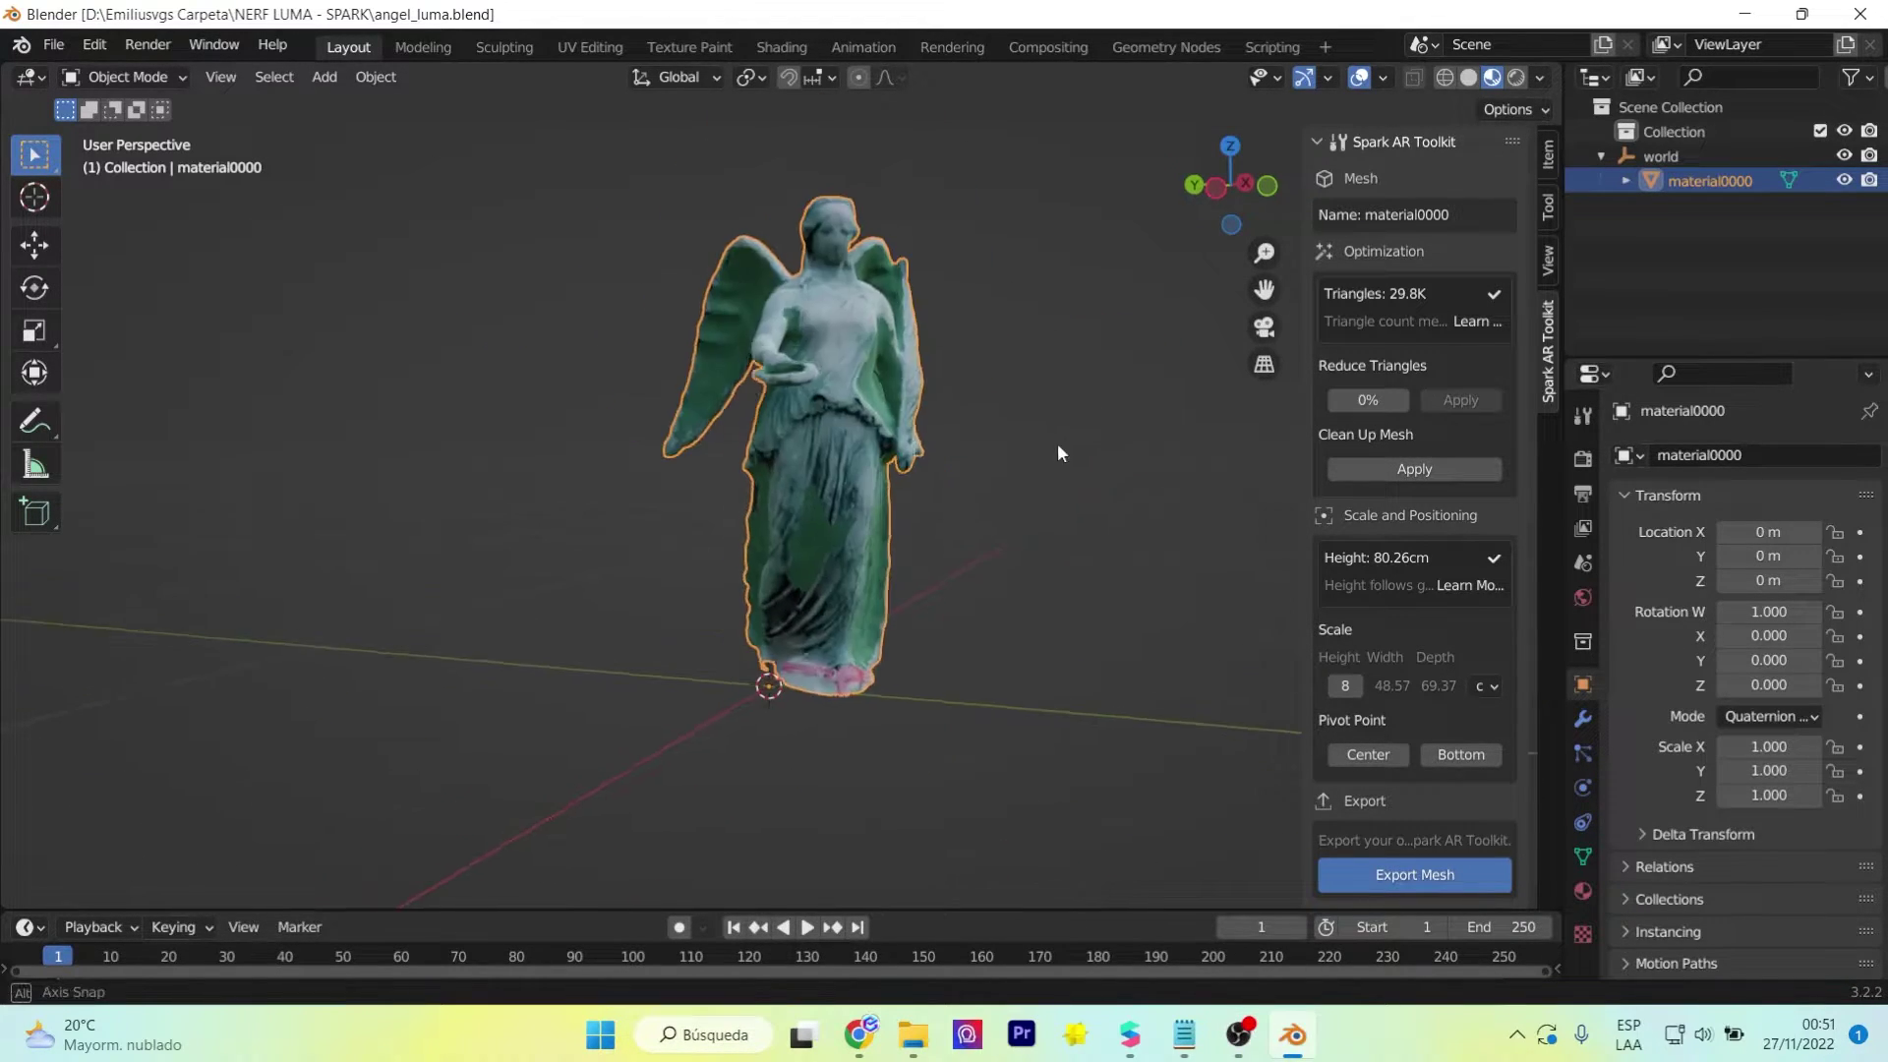
- Open the statue in the Texture Paint workspace and choose the Clone brush for retouching the angel's back
{"action": "scroll", "coordinate": [1058, 443], "scroll_direction": "up", "scroll_amount": 3}
{"action": "middle_click_drag", "start_coordinate": [1058, 443], "coordinate": [879, 234]}
{"action": "scroll", "coordinate": [897, 279], "scroll_direction": "down", "scroll_amount": 2}
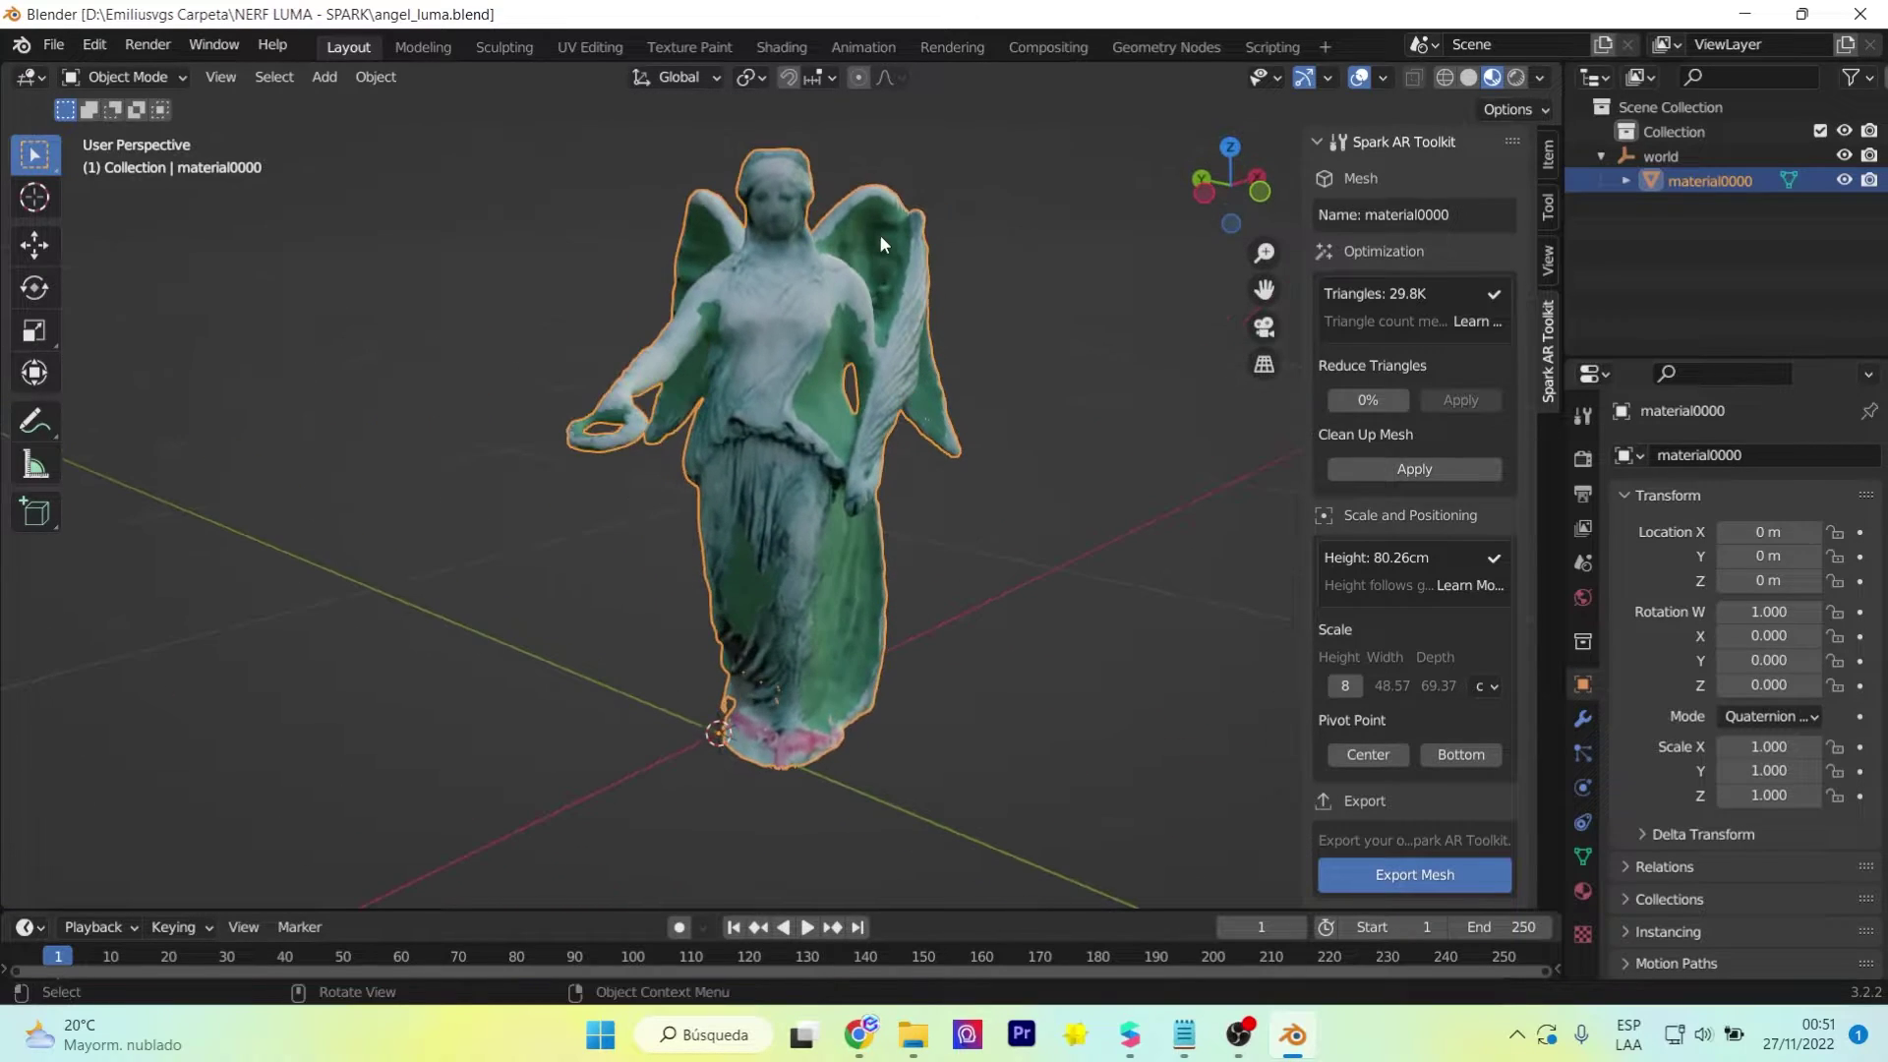
{"action": "left_click", "coordinate": [590, 47]}
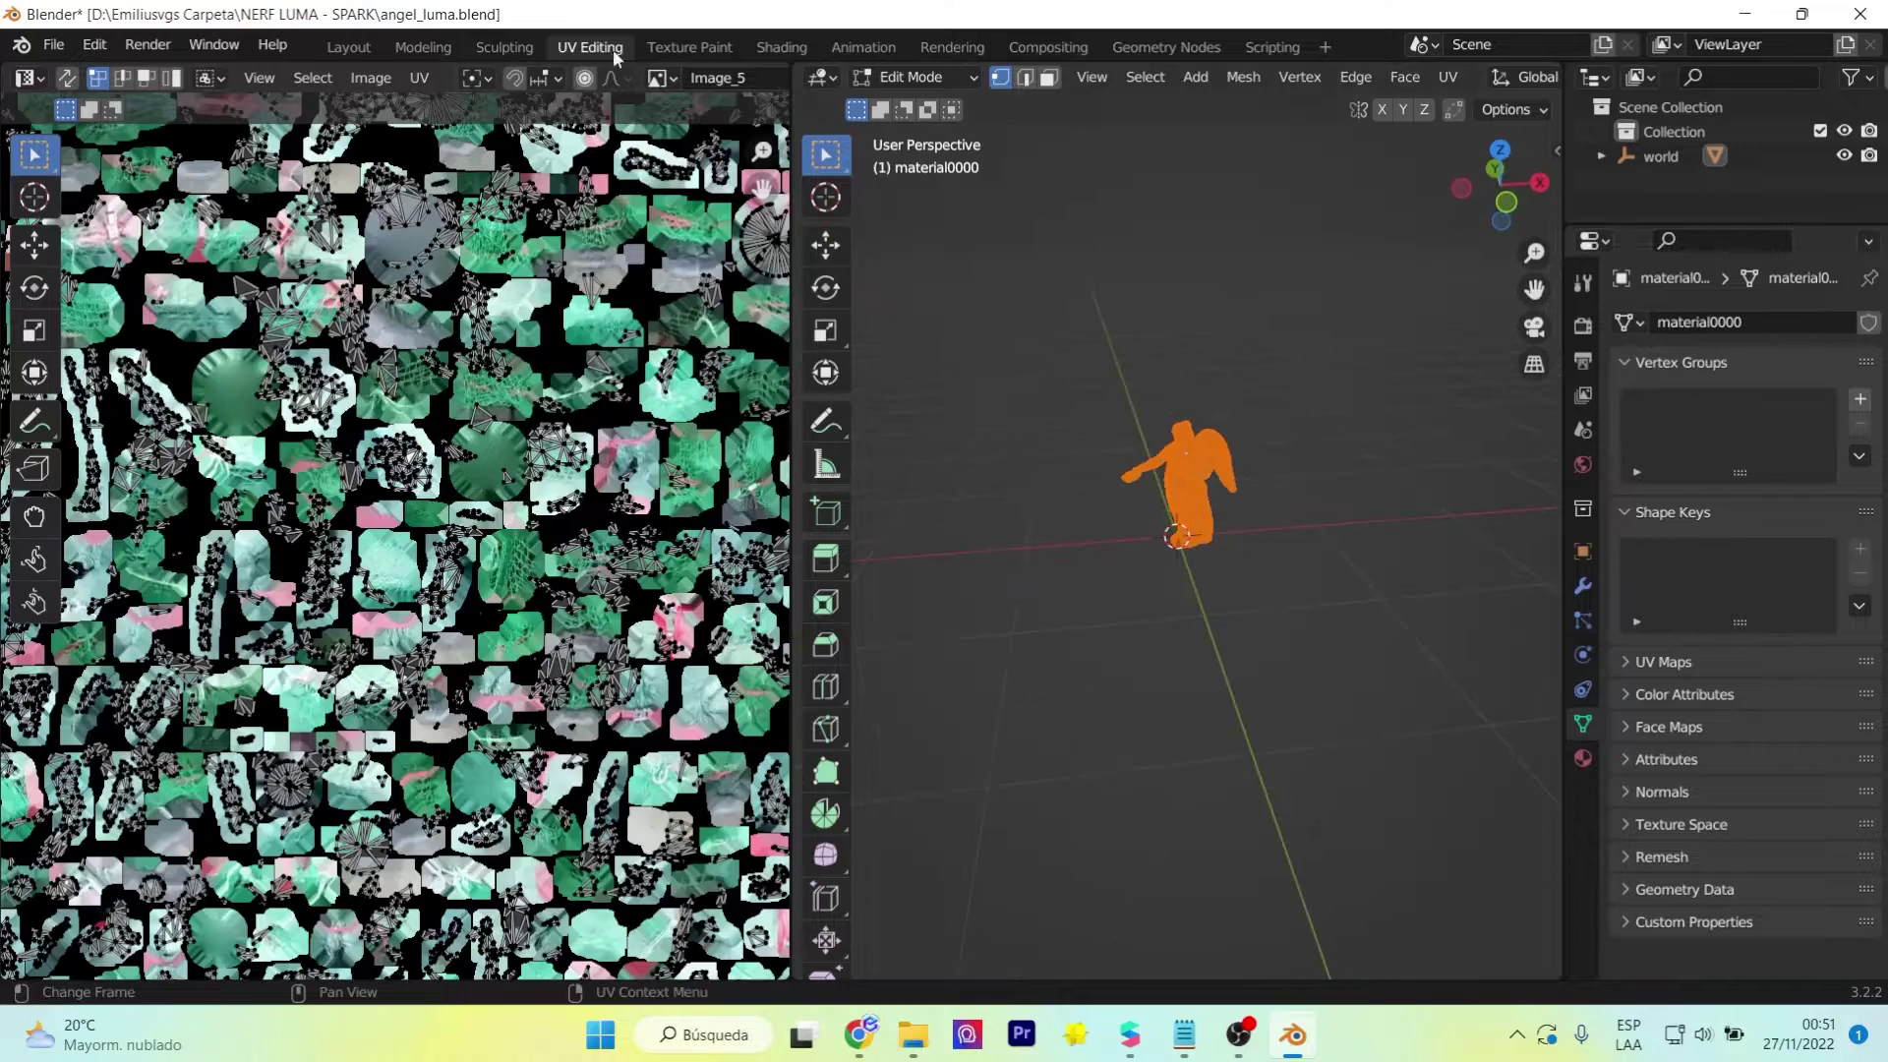
{"action": "left_click", "coordinate": [689, 48]}
{"action": "scroll", "coordinate": [1160, 511], "scroll_direction": "up", "scroll_amount": 5}
{"action": "middle_click_drag", "start_coordinate": [1160, 511], "coordinate": [1222, 568]}
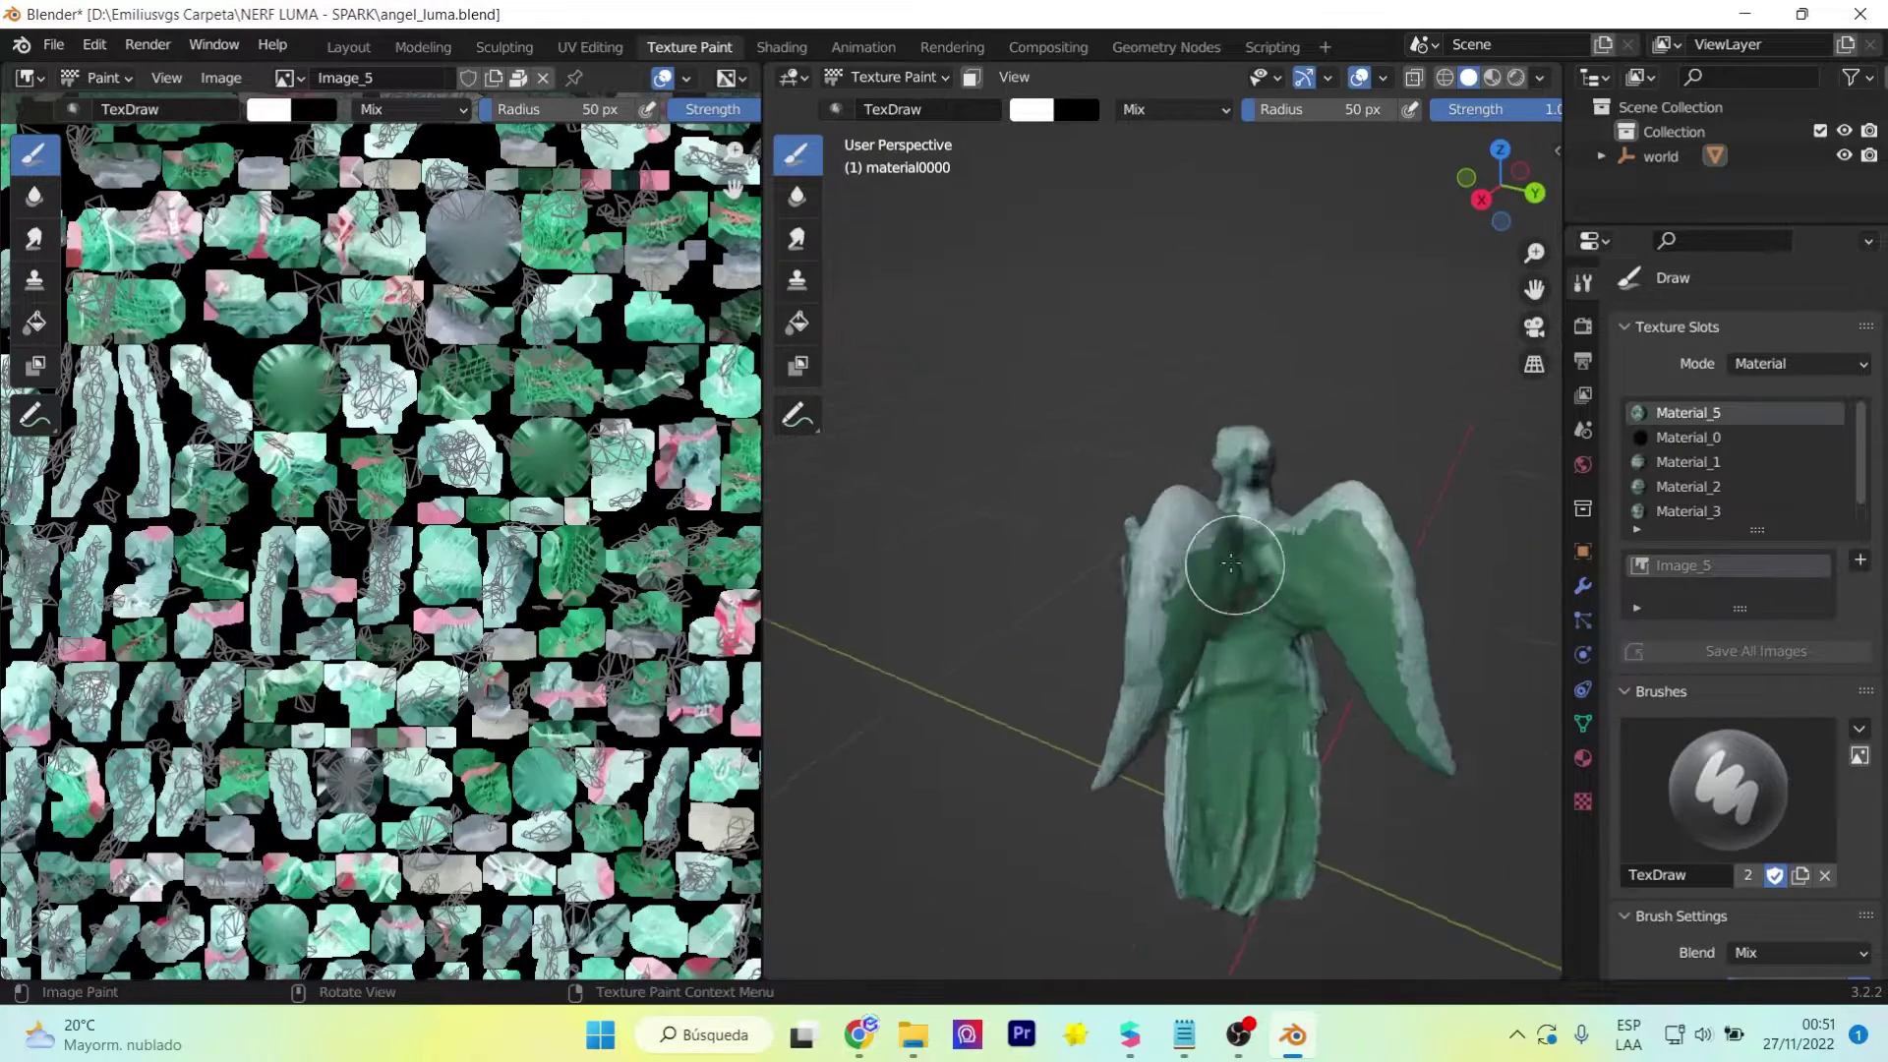
{"action": "scroll", "coordinate": [1222, 569], "scroll_direction": "up", "scroll_amount": 3}
{"action": "left_click", "coordinate": [797, 281]}
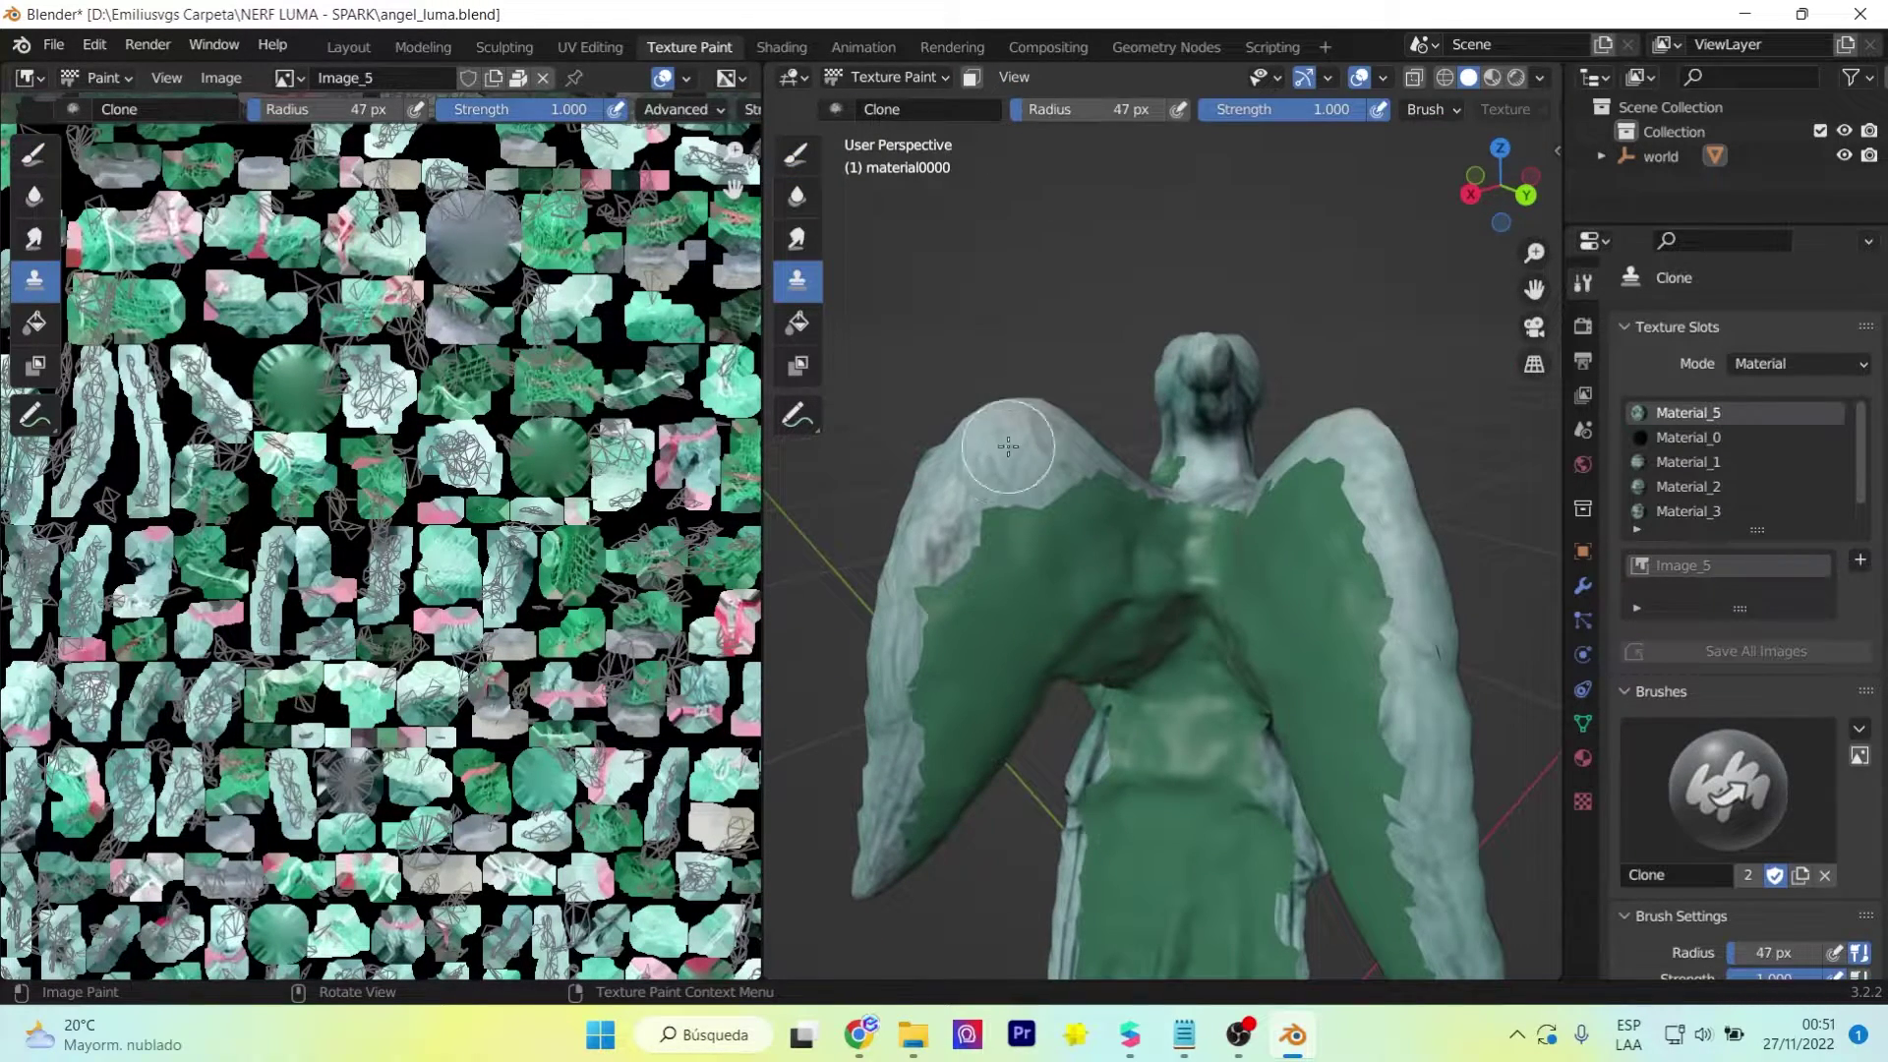
- Clone the light stone texture over the green patches of the statue, reducing the brush radius to 28 px
{"action": "left_click", "coordinate": [1067, 500]}
{"action": "mouse_move", "coordinate": [1067, 499]}
{"action": "middle_mouse_down"}
{"action": "mouse_move", "coordinate": [961, 725]}
{"action": "mouse_move", "coordinate": [1165, 844]}
{"action": "middle_mouse_up"}
{"action": "key", "text": "f"}
{"action": "left_click", "coordinate": [1151, 914]}
{"action": "mouse_move", "coordinate": [1151, 915]}
{"action": "middle_mouse_down"}
{"action": "mouse_move", "coordinate": [885, 885]}
{"action": "mouse_move", "coordinate": [1008, 885]}
{"action": "mouse_move", "coordinate": [1229, 826]}
{"action": "mouse_move", "coordinate": [1378, 758]}
{"action": "middle_mouse_up"}
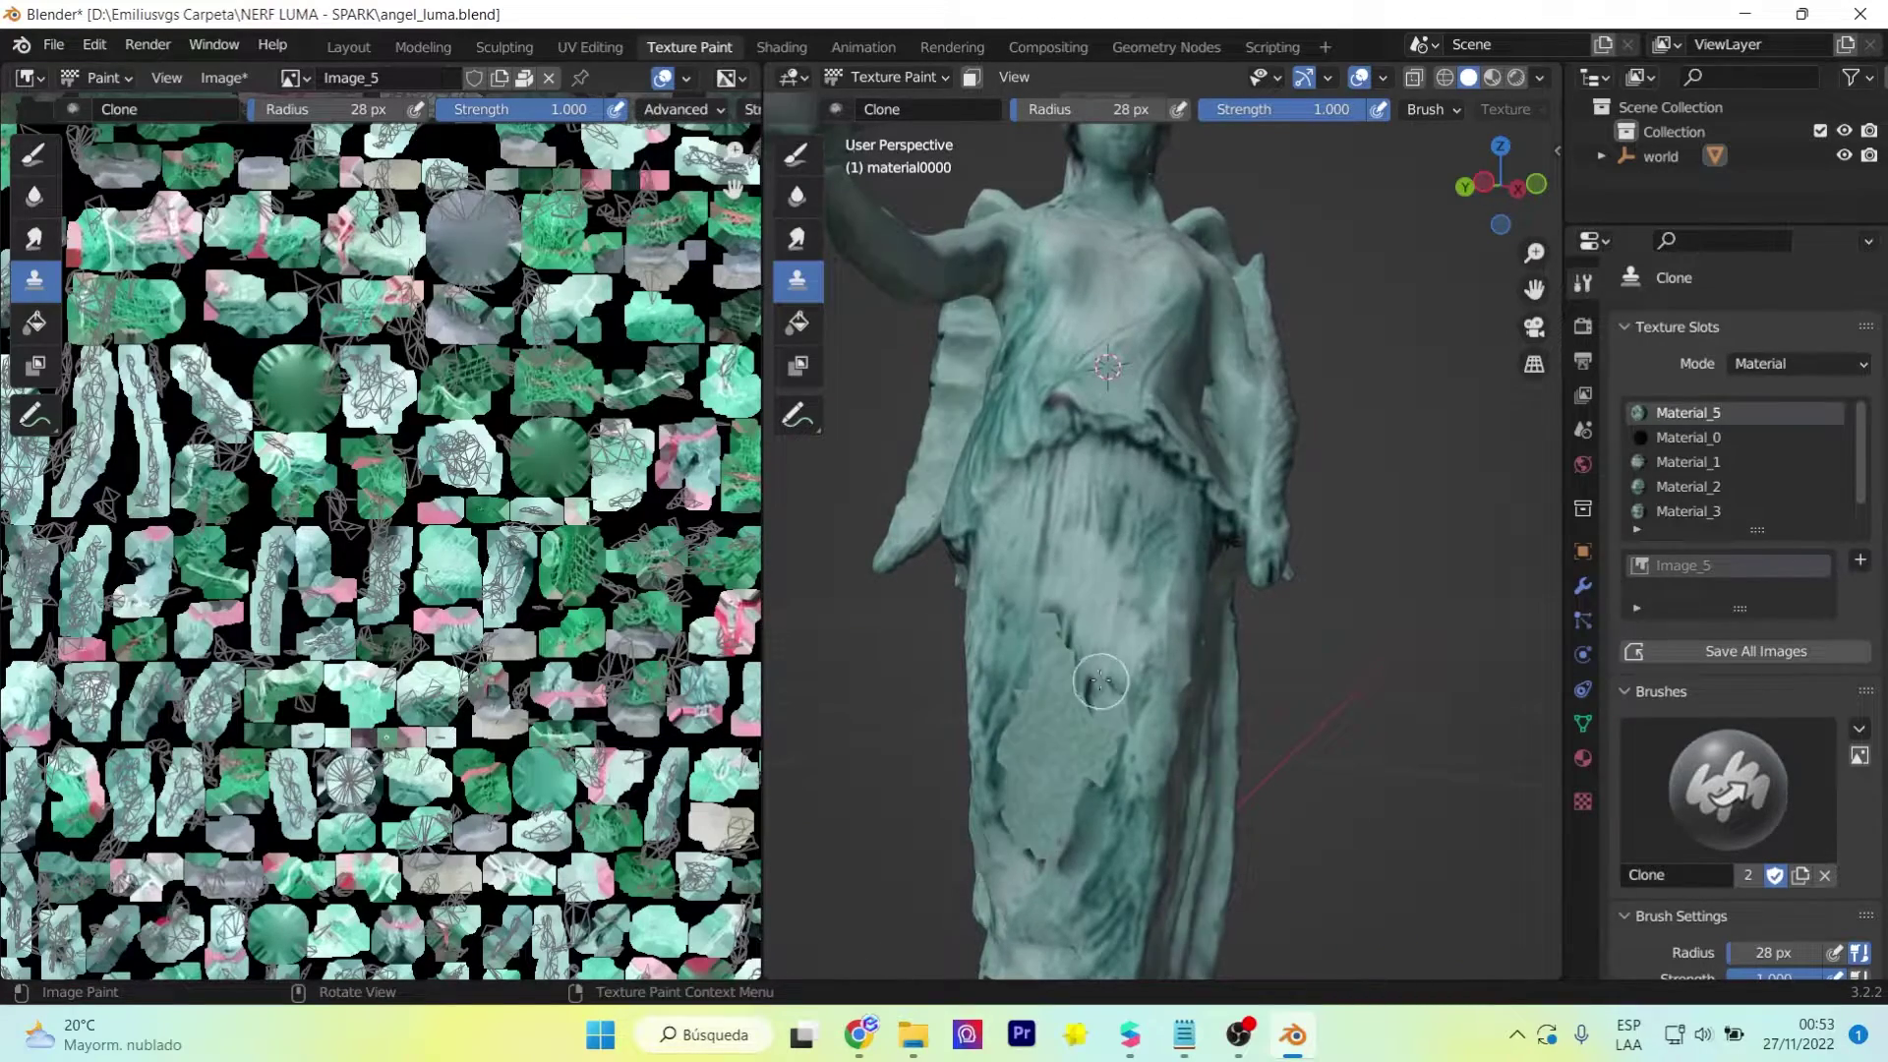
- Set the Clone brush radius to 78 px, retouch the front of the robe and check the whole statue
{"action": "mouse_move", "coordinate": [1101, 682]}
{"action": "middle_mouse_down"}
{"action": "mouse_move", "coordinate": [1012, 633]}
{"action": "mouse_move", "coordinate": [1220, 492]}
{"action": "middle_mouse_up"}
{"action": "key", "text": "f"}
{"action": "left_click", "coordinate": [1285, 464]}
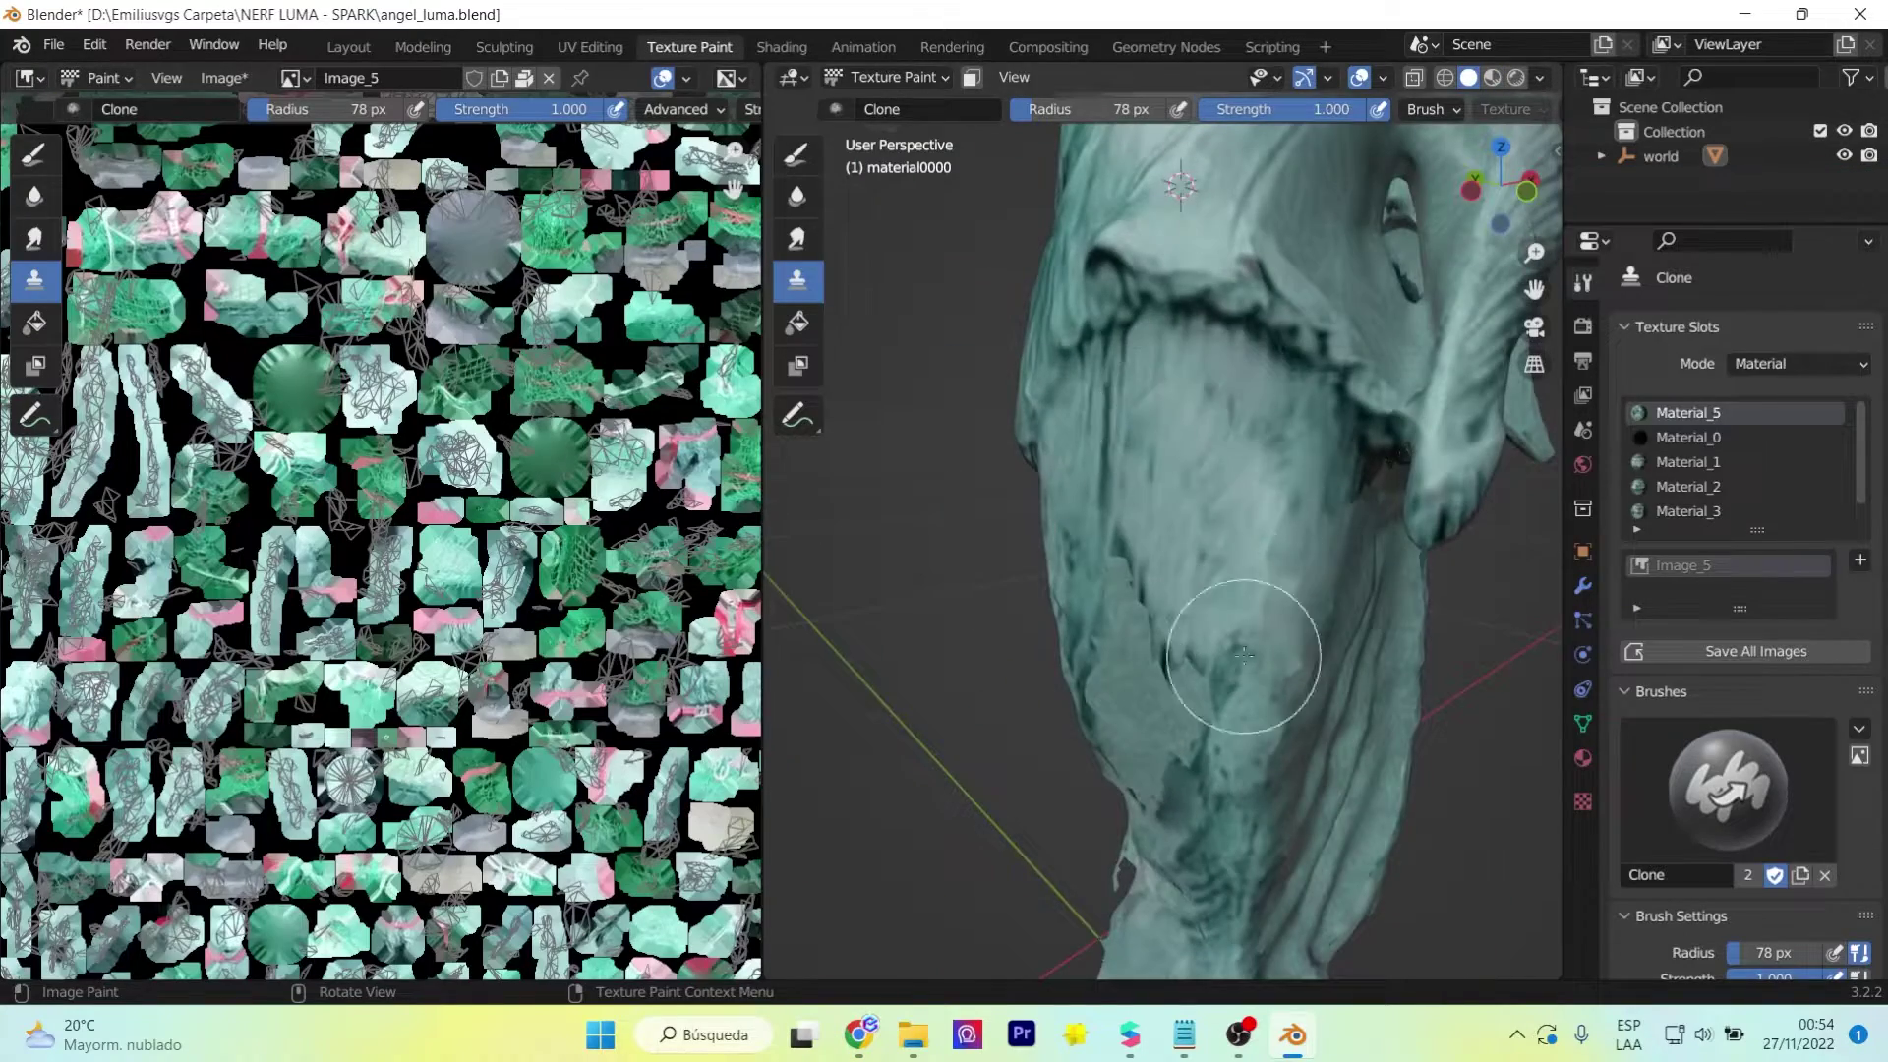
{"action": "middle_click_drag", "start_coordinate": [1244, 654], "coordinate": [885, 329]}
{"action": "scroll", "coordinate": [1172, 580], "scroll_direction": "down", "scroll_amount": 3}
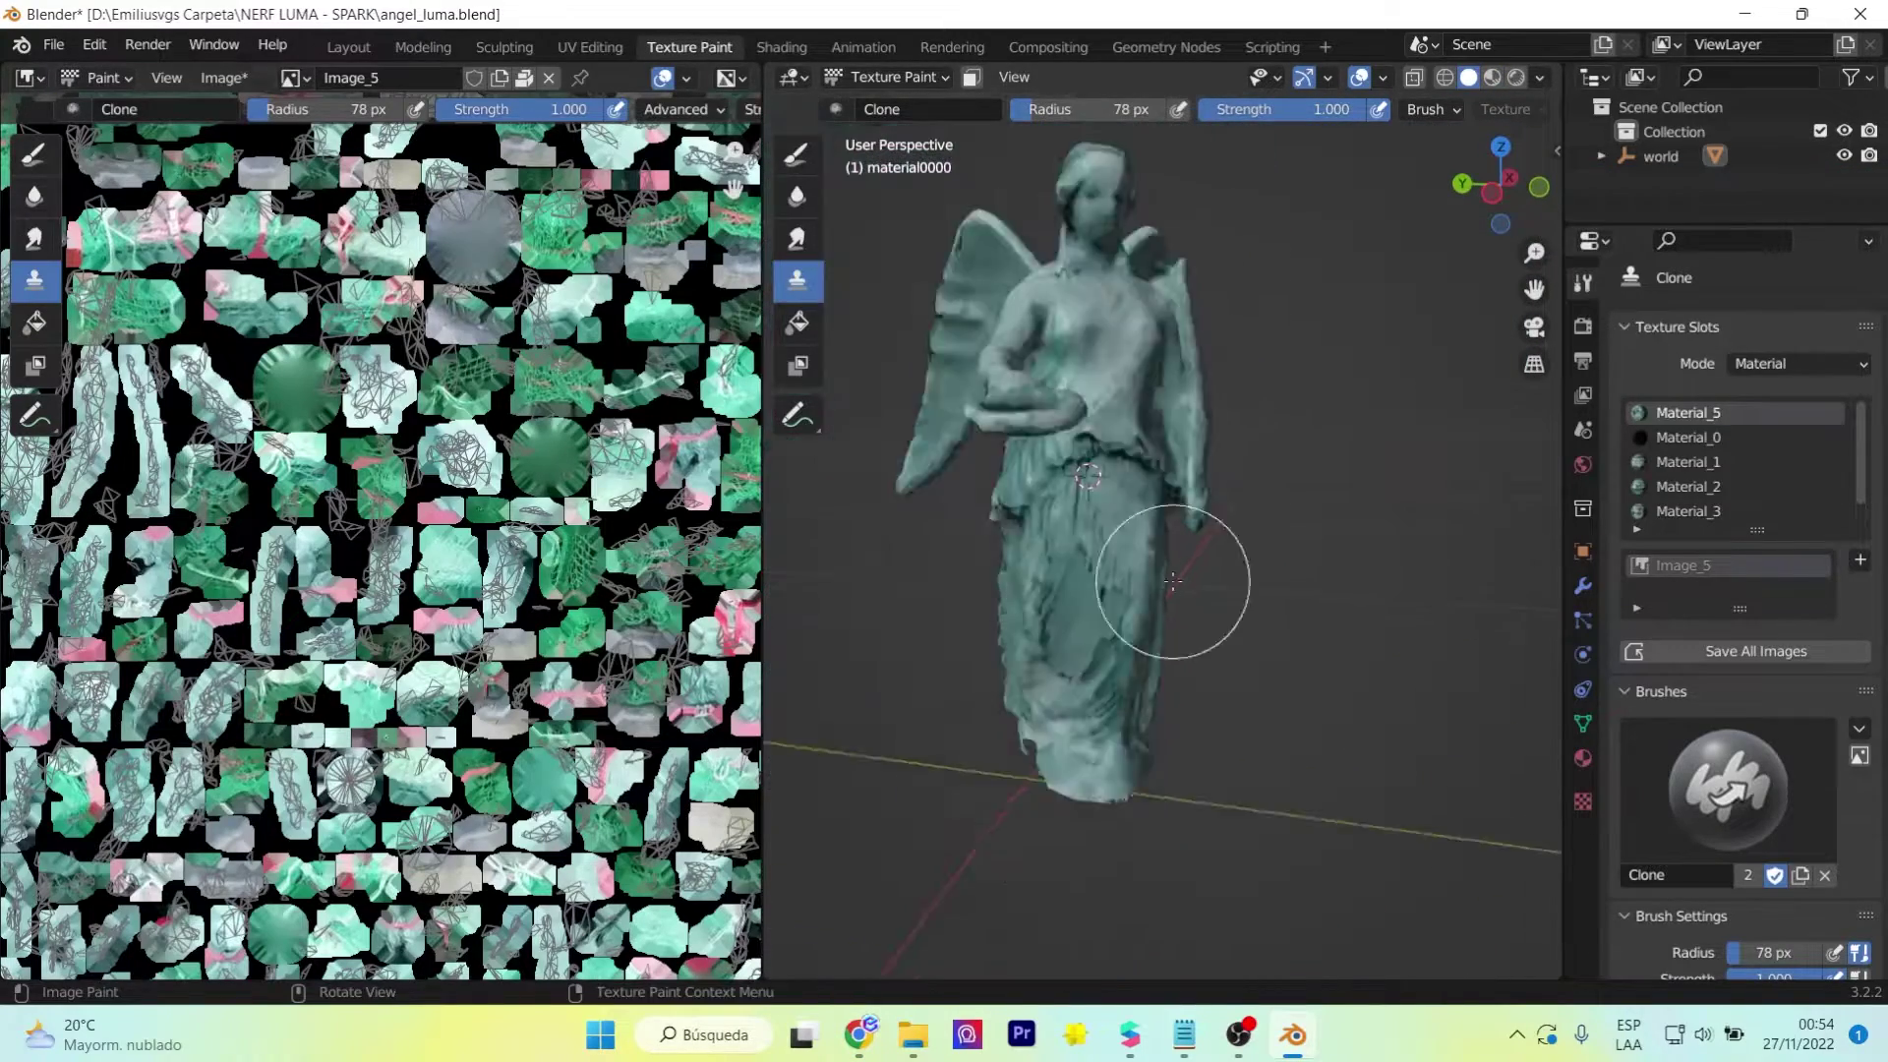
{"action": "middle_click_drag", "start_coordinate": [1331, 628], "coordinate": [1180, 443]}
{"action": "scroll", "coordinate": [1180, 442], "scroll_direction": "down", "scroll_amount": 3}
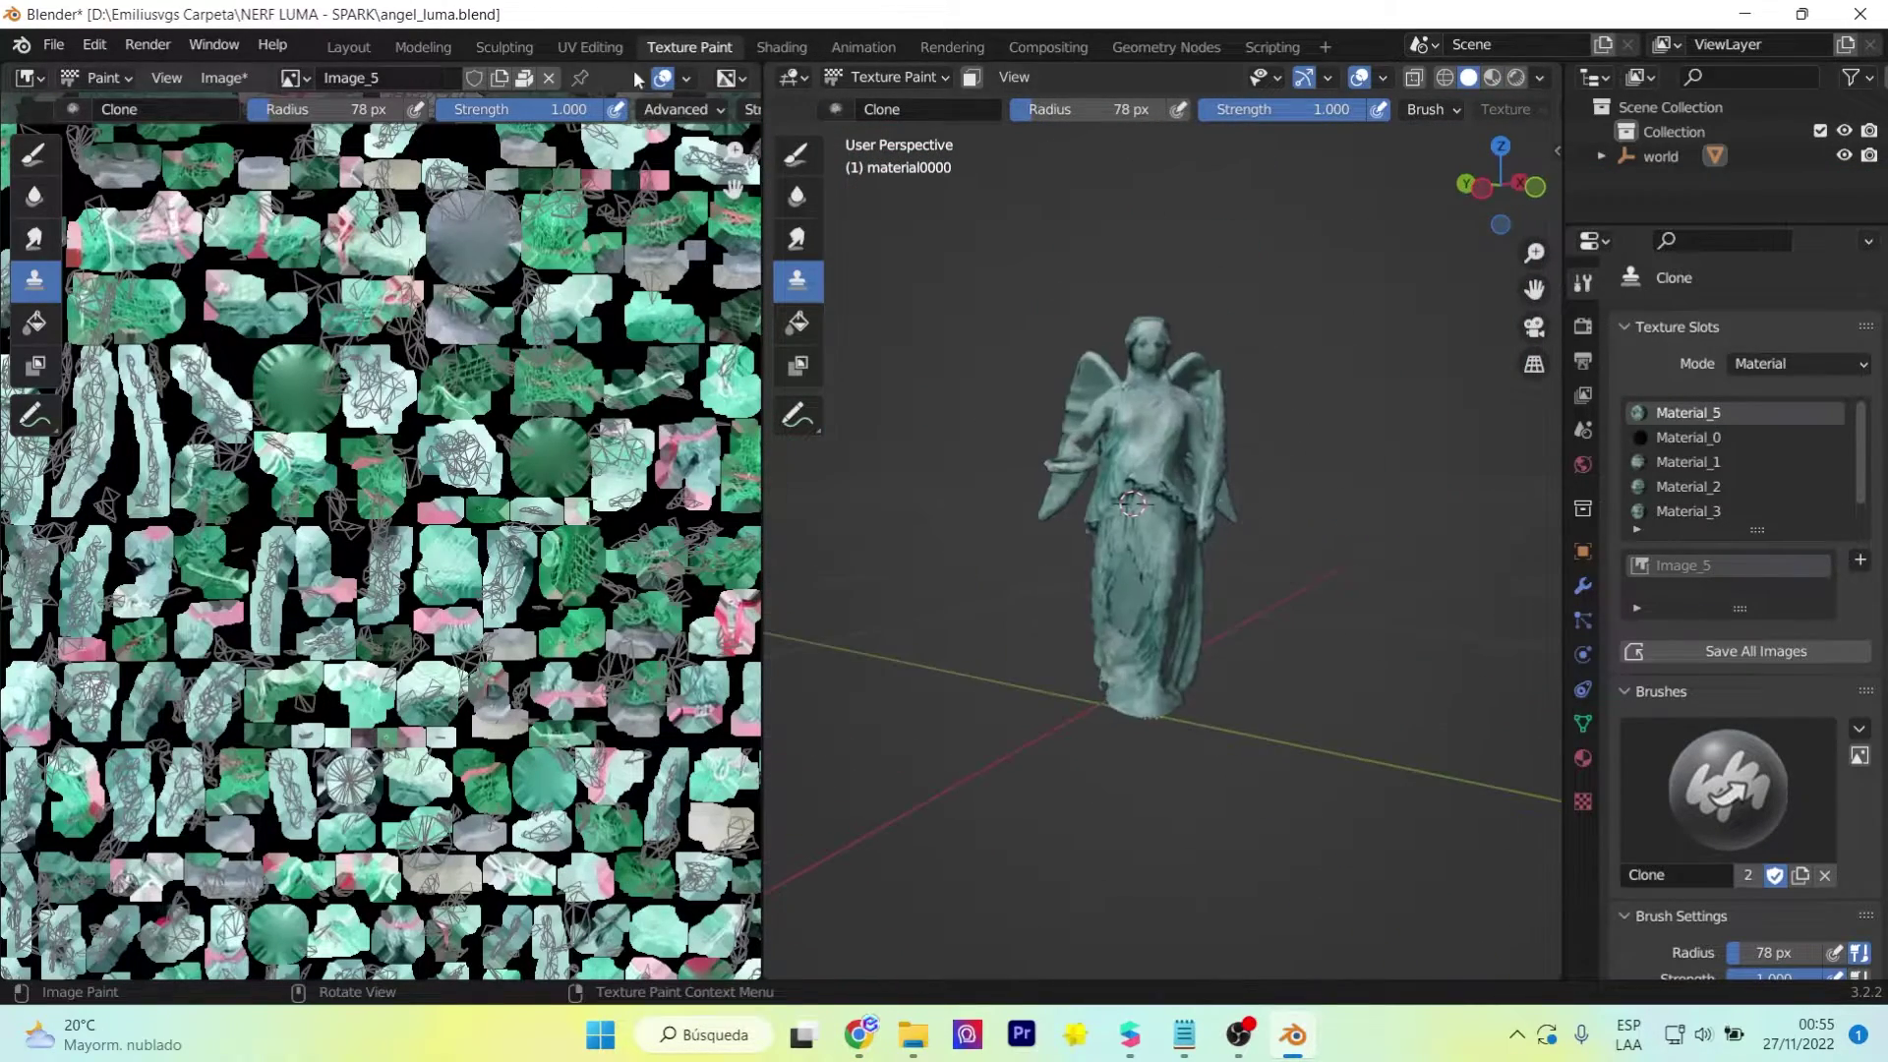
- Return to the Layout workspace and export the statue mesh for Spark AR, overwriting angel_luma.gltf
{"action": "left_click", "coordinate": [349, 48]}
{"action": "scroll", "coordinate": [985, 435], "scroll_direction": "down", "scroll_amount": 4}
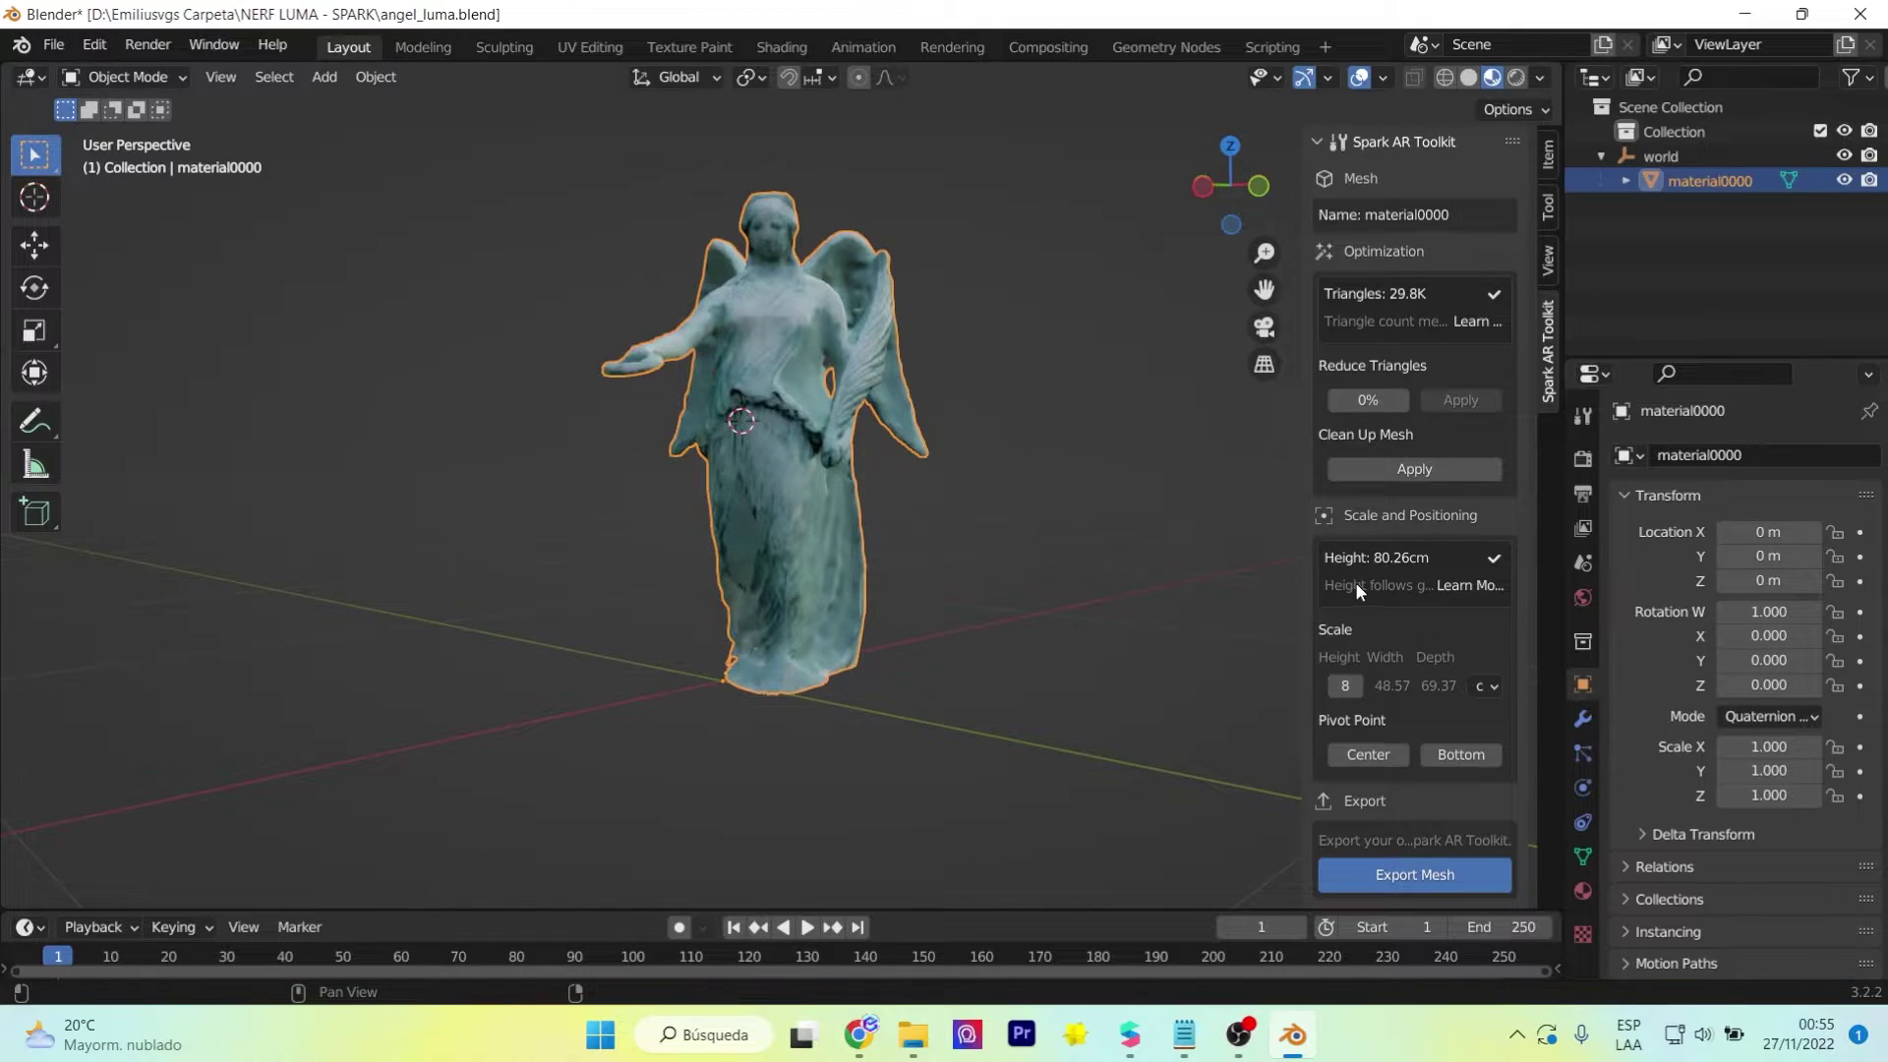
{"action": "left_click", "coordinate": [1430, 877]}
{"action": "left_click", "coordinate": [670, 236]}
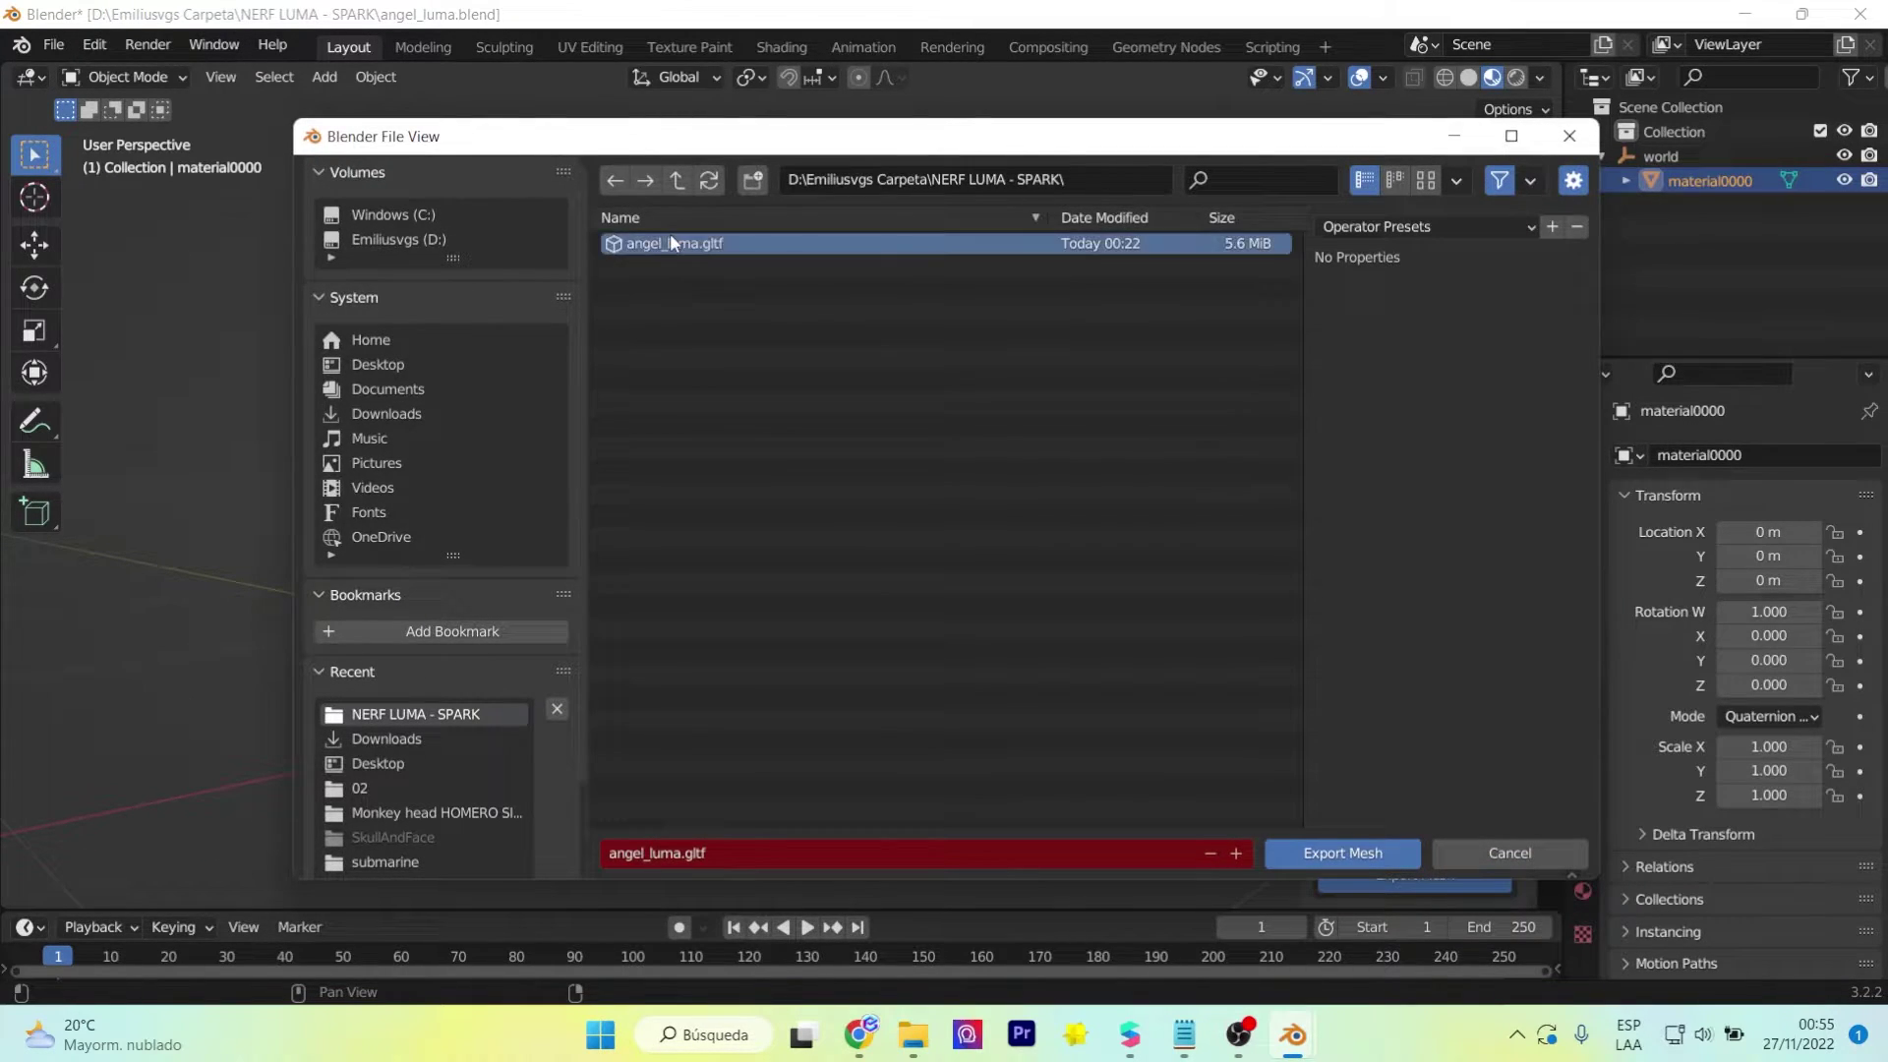
{"action": "left_click", "coordinate": [1337, 852]}
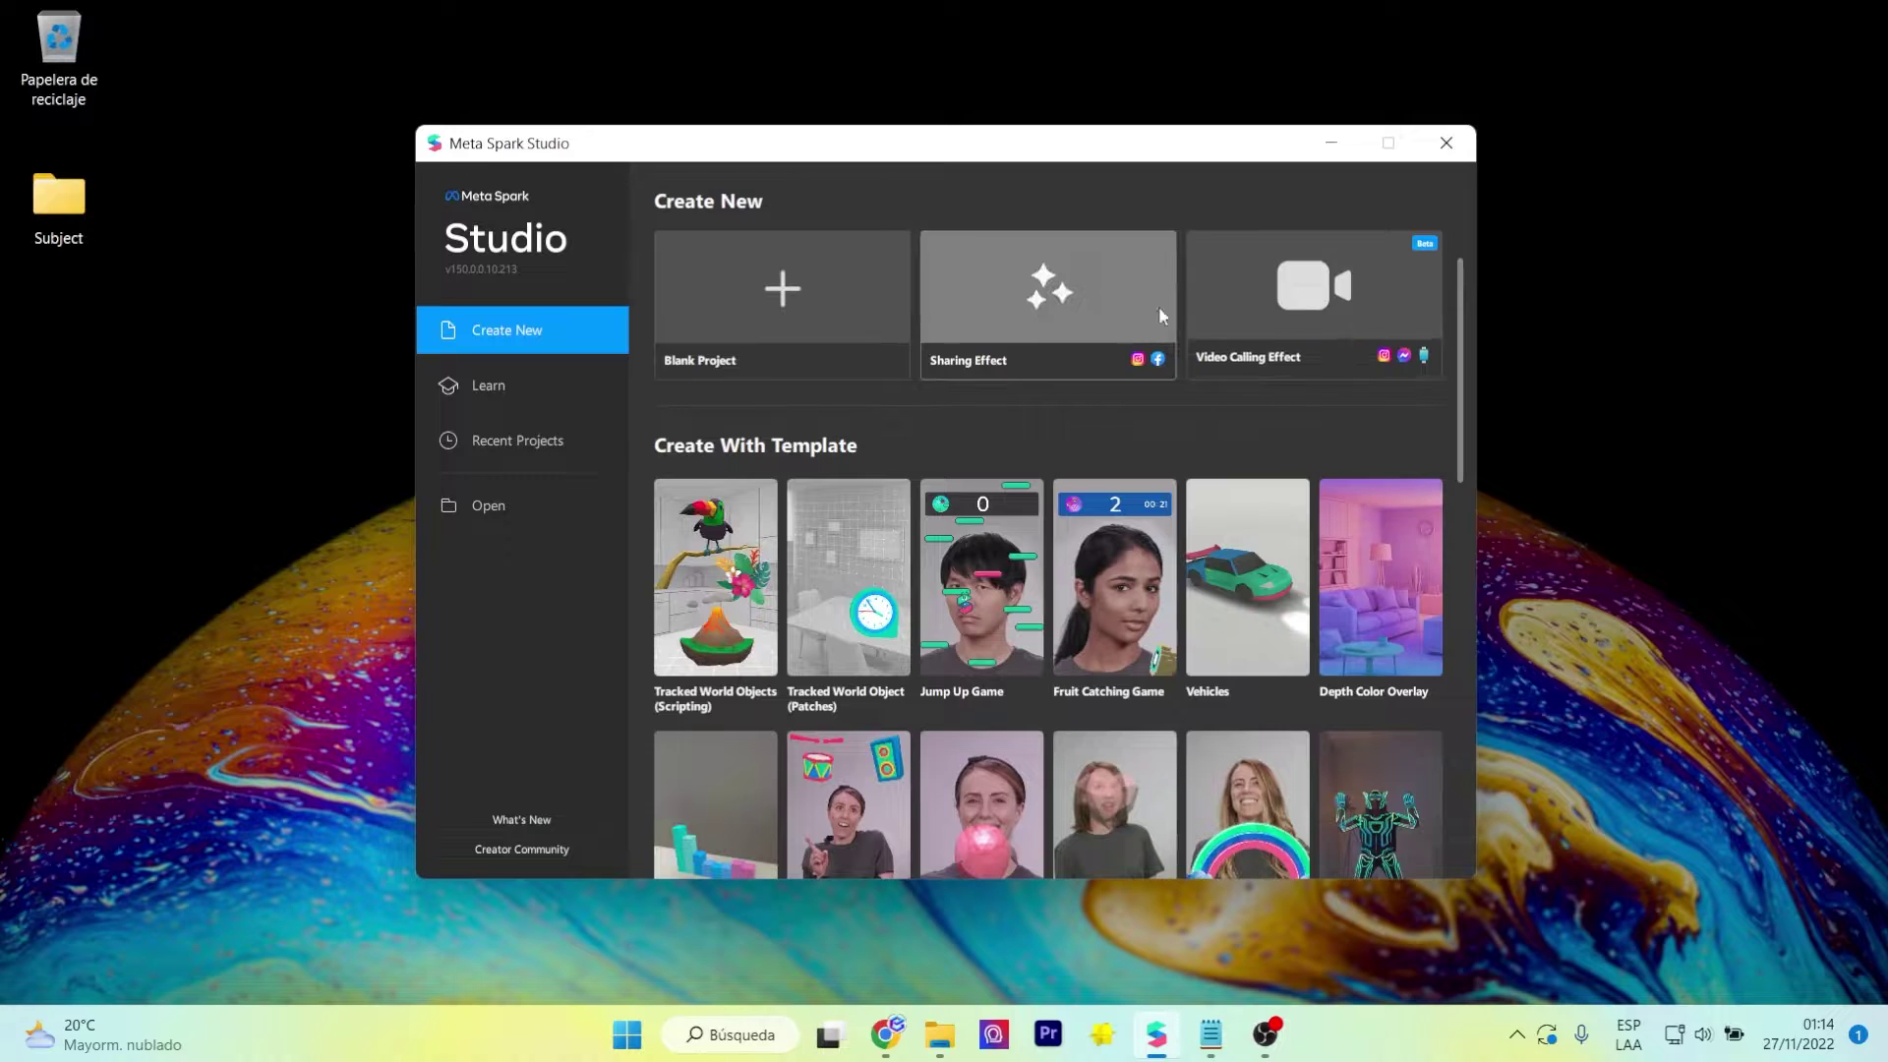
- In Meta Spark Studio, create a new Sharing Effect project and insert a Plane Tracker
{"action": "left_click", "coordinate": [1072, 267]}
{"action": "left_click", "coordinate": [241, 609]}
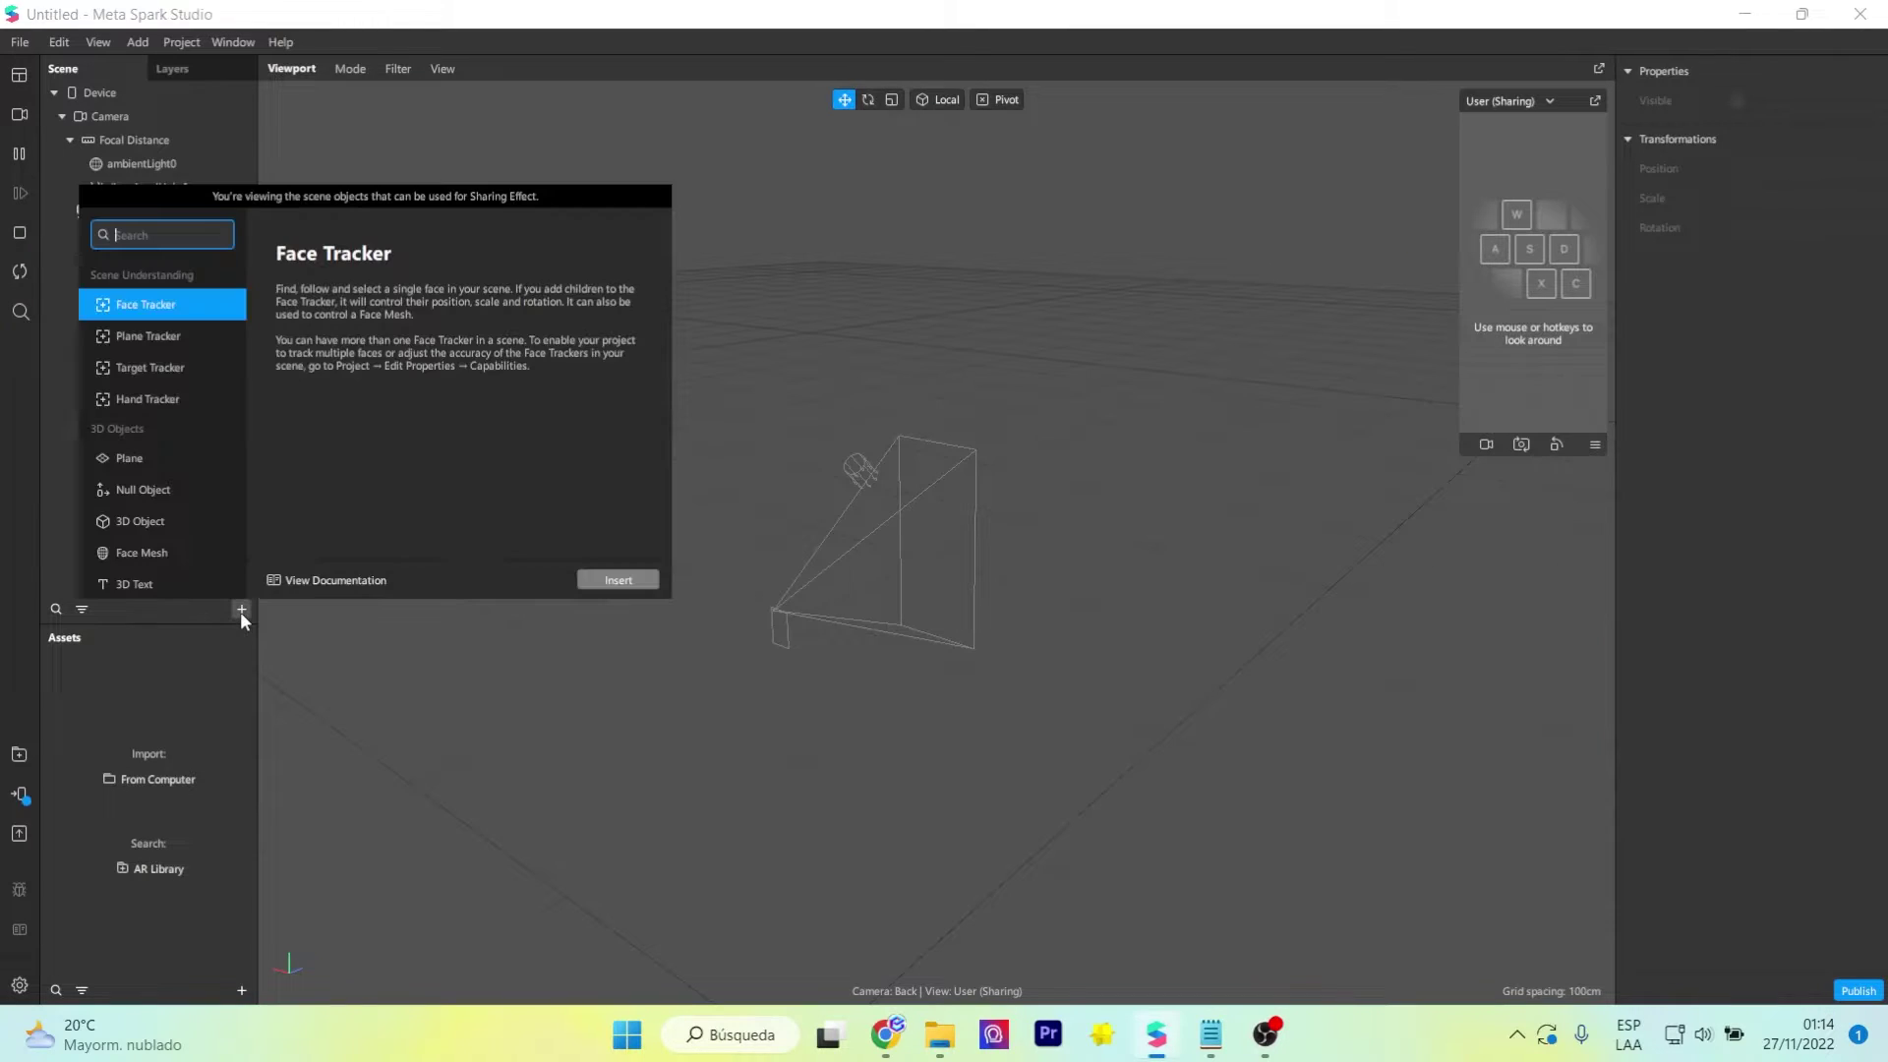
{"action": "left_click", "coordinate": [192, 338]}
{"action": "left_click", "coordinate": [614, 579]}
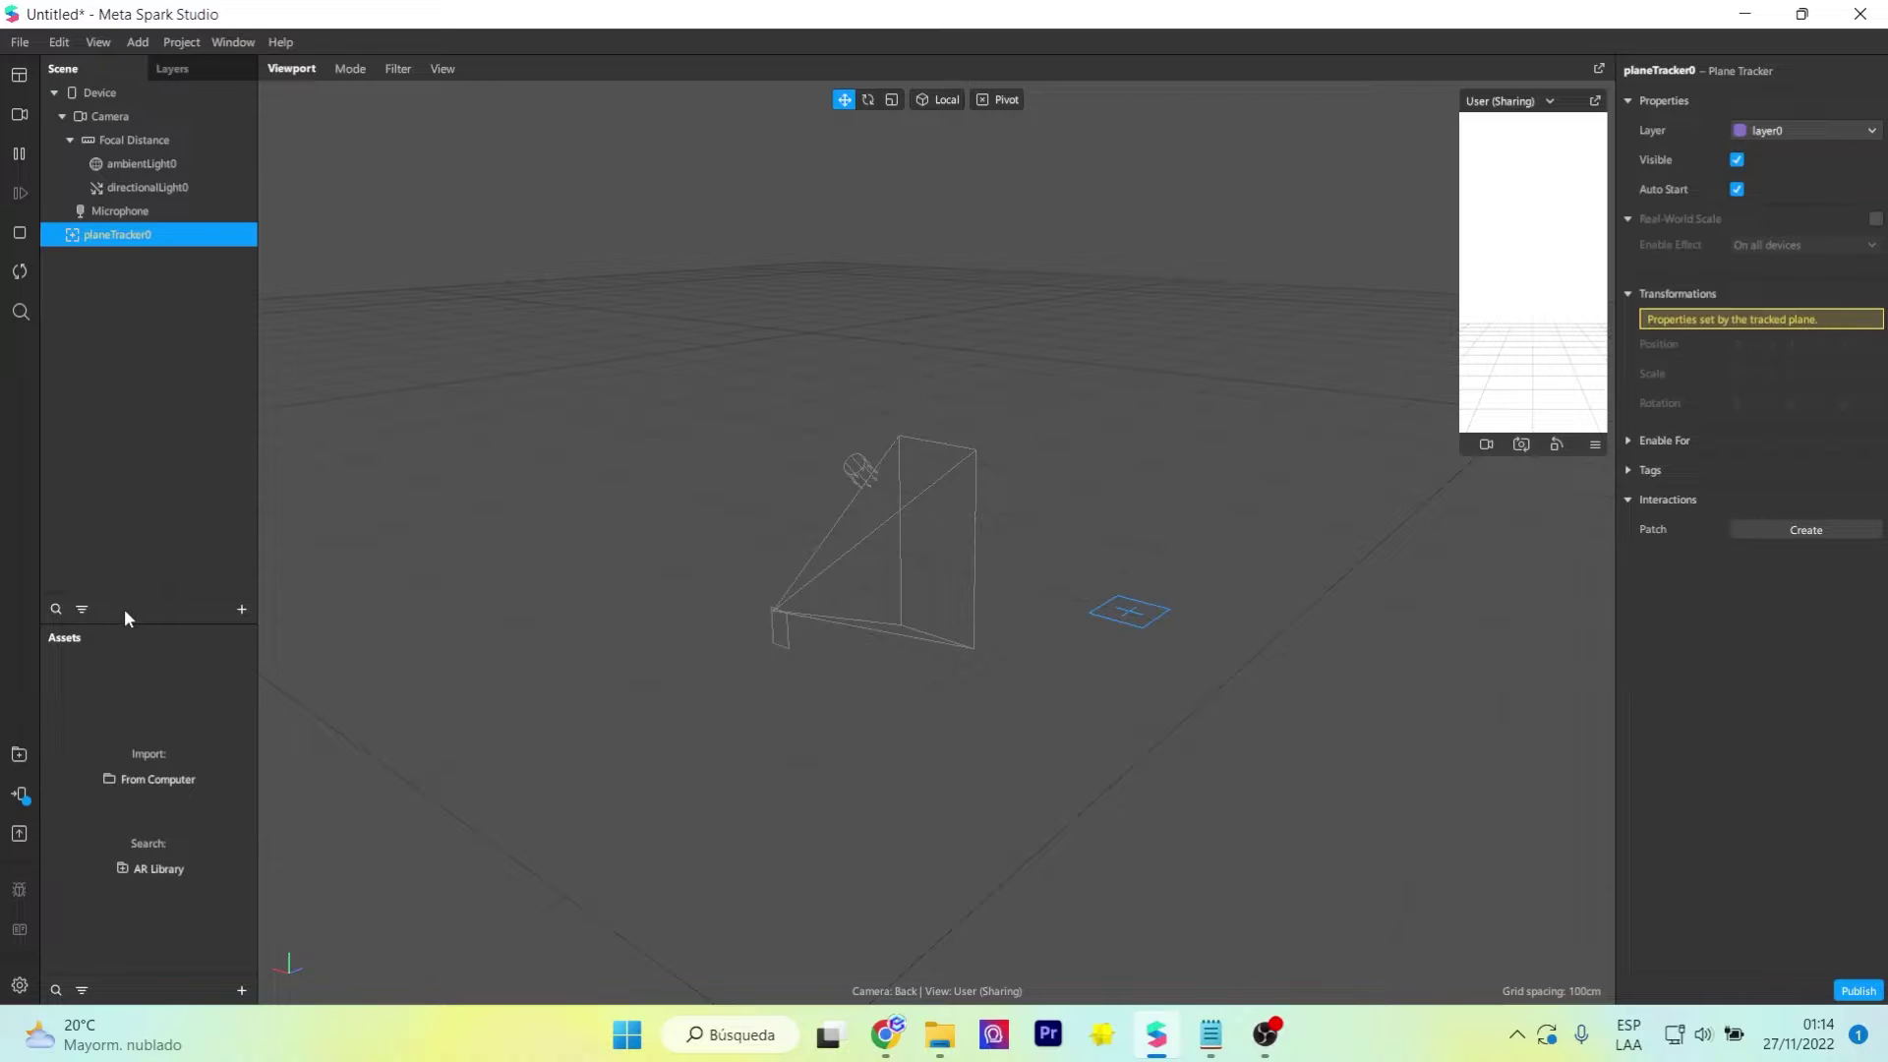
- Import angel_luma from the NERF LUMA - SPARK folder and place it in the scene under planeTracker0
{"action": "left_click", "coordinate": [238, 986]}
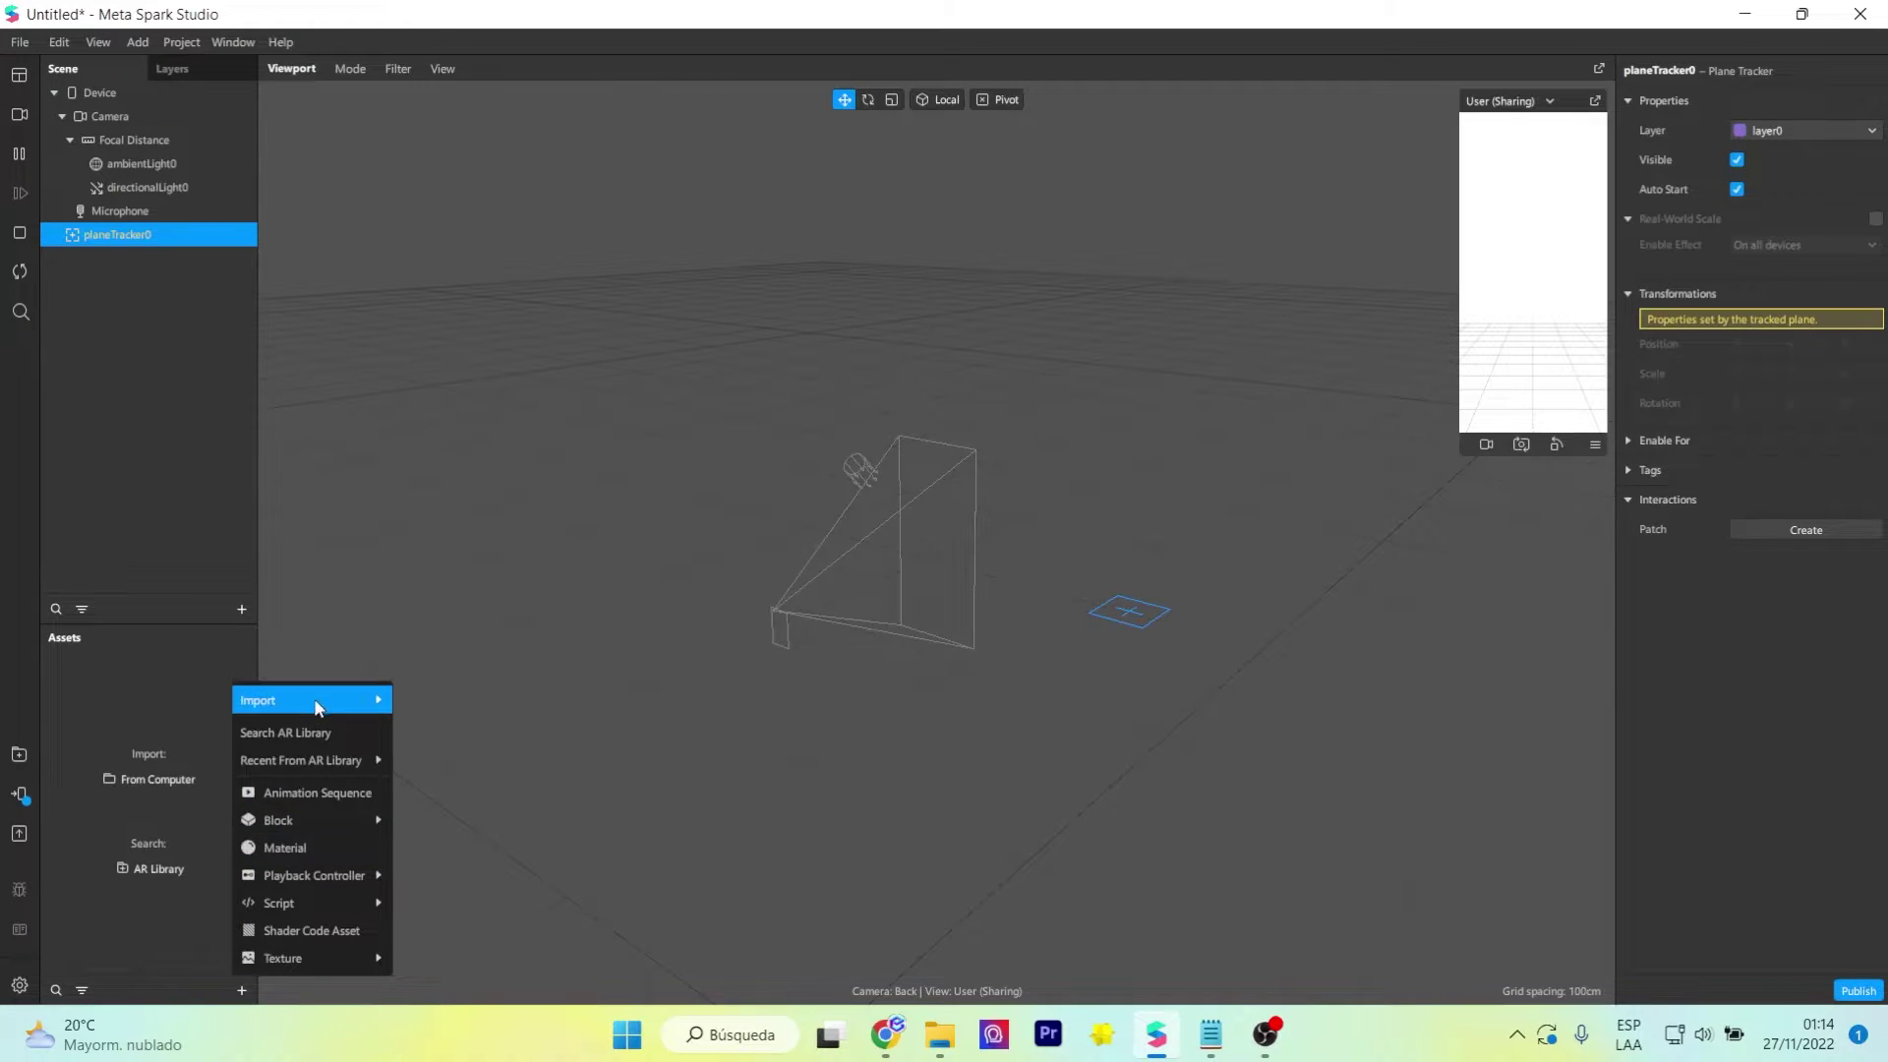
{"action": "mouse_move", "coordinate": [316, 700]}
{"action": "left_click", "coordinate": [450, 696]}
{"action": "left_click", "coordinate": [288, 393]}
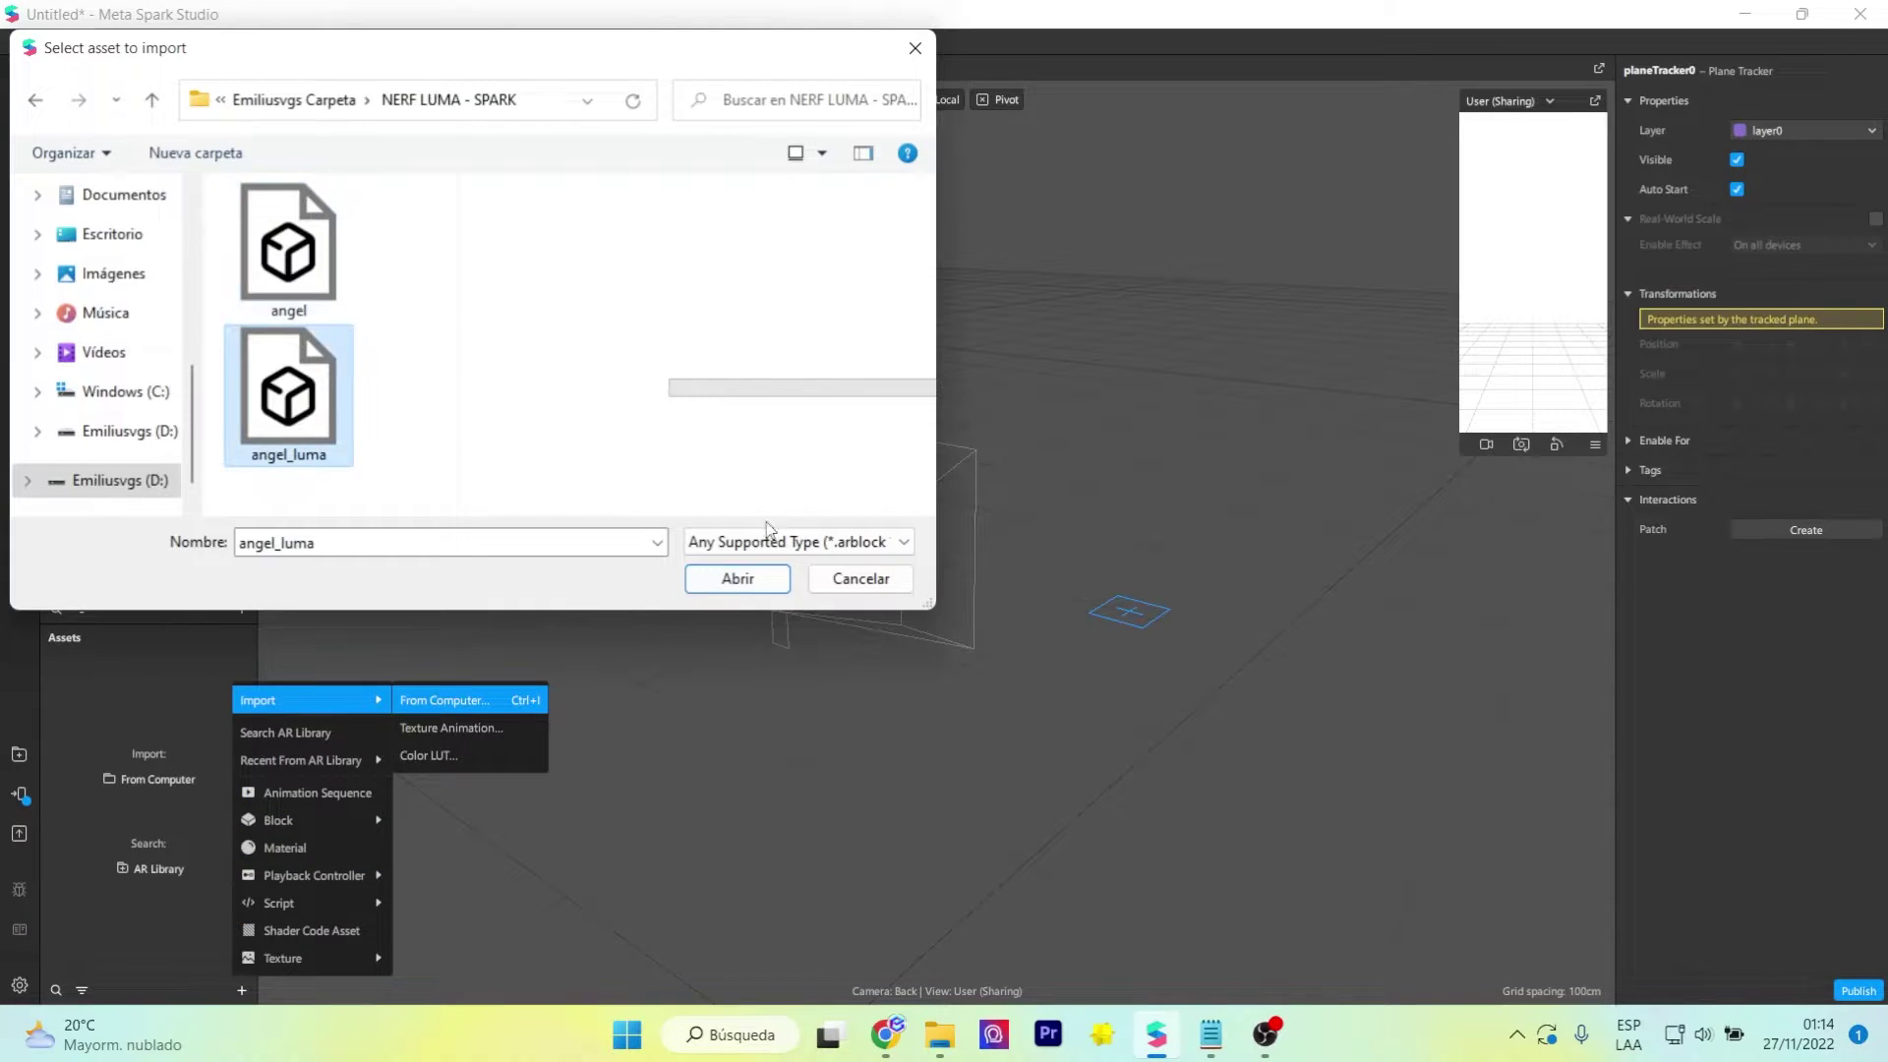
{"action": "left_click", "coordinate": [739, 579]}
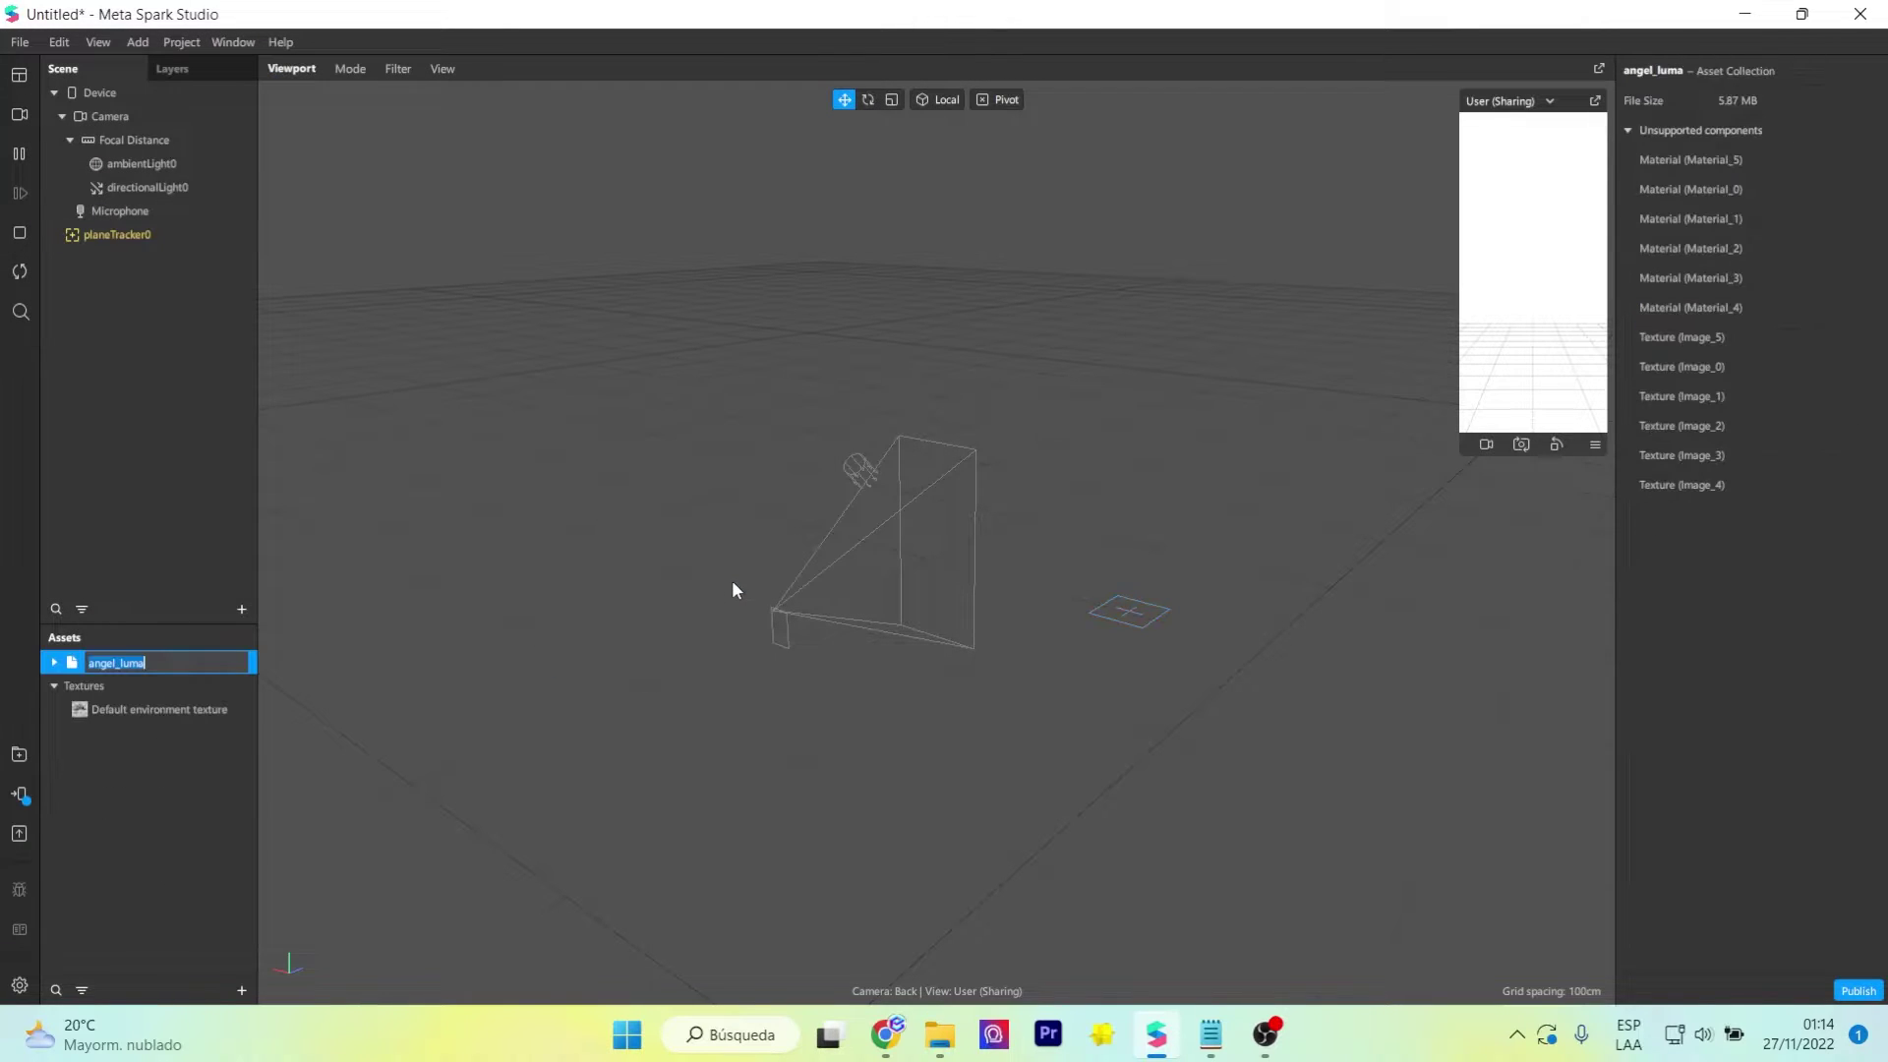
{"action": "left_click", "coordinate": [120, 783]}
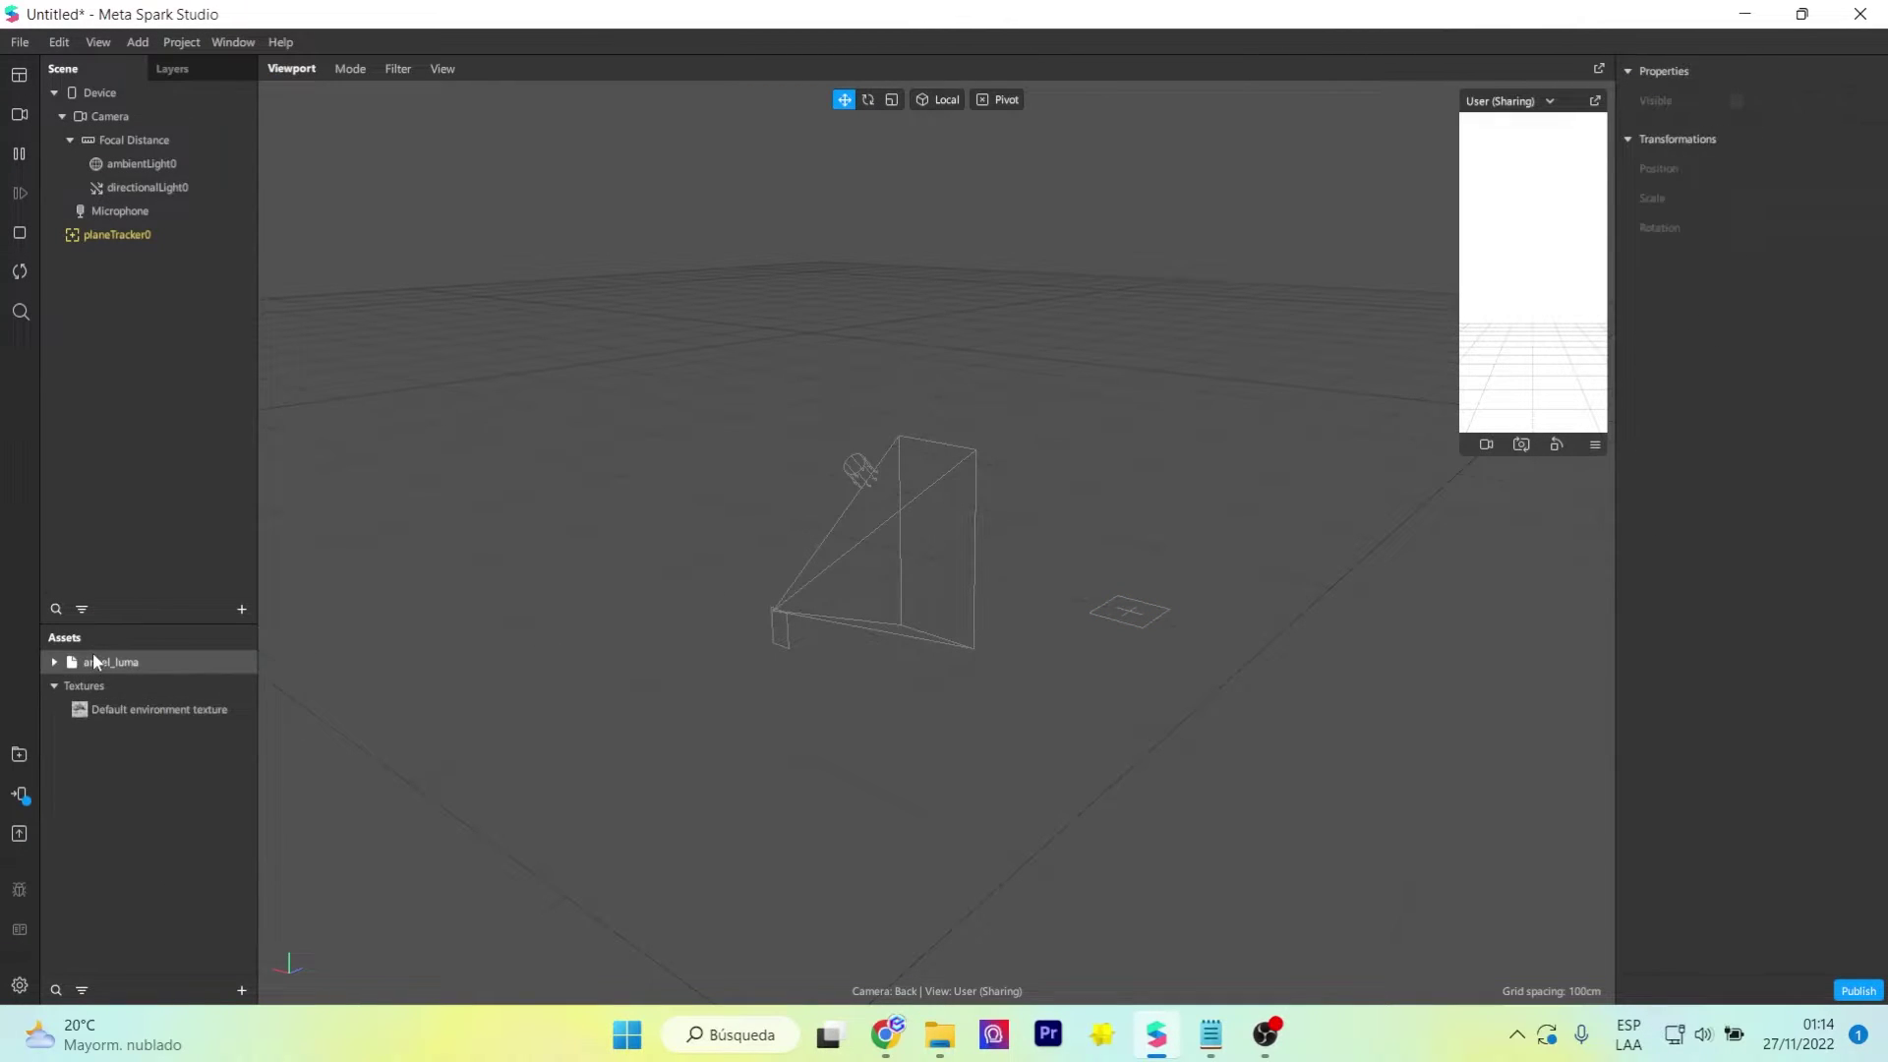
{"action": "left_click_drag", "start_coordinate": [92, 653], "coordinate": [163, 234]}
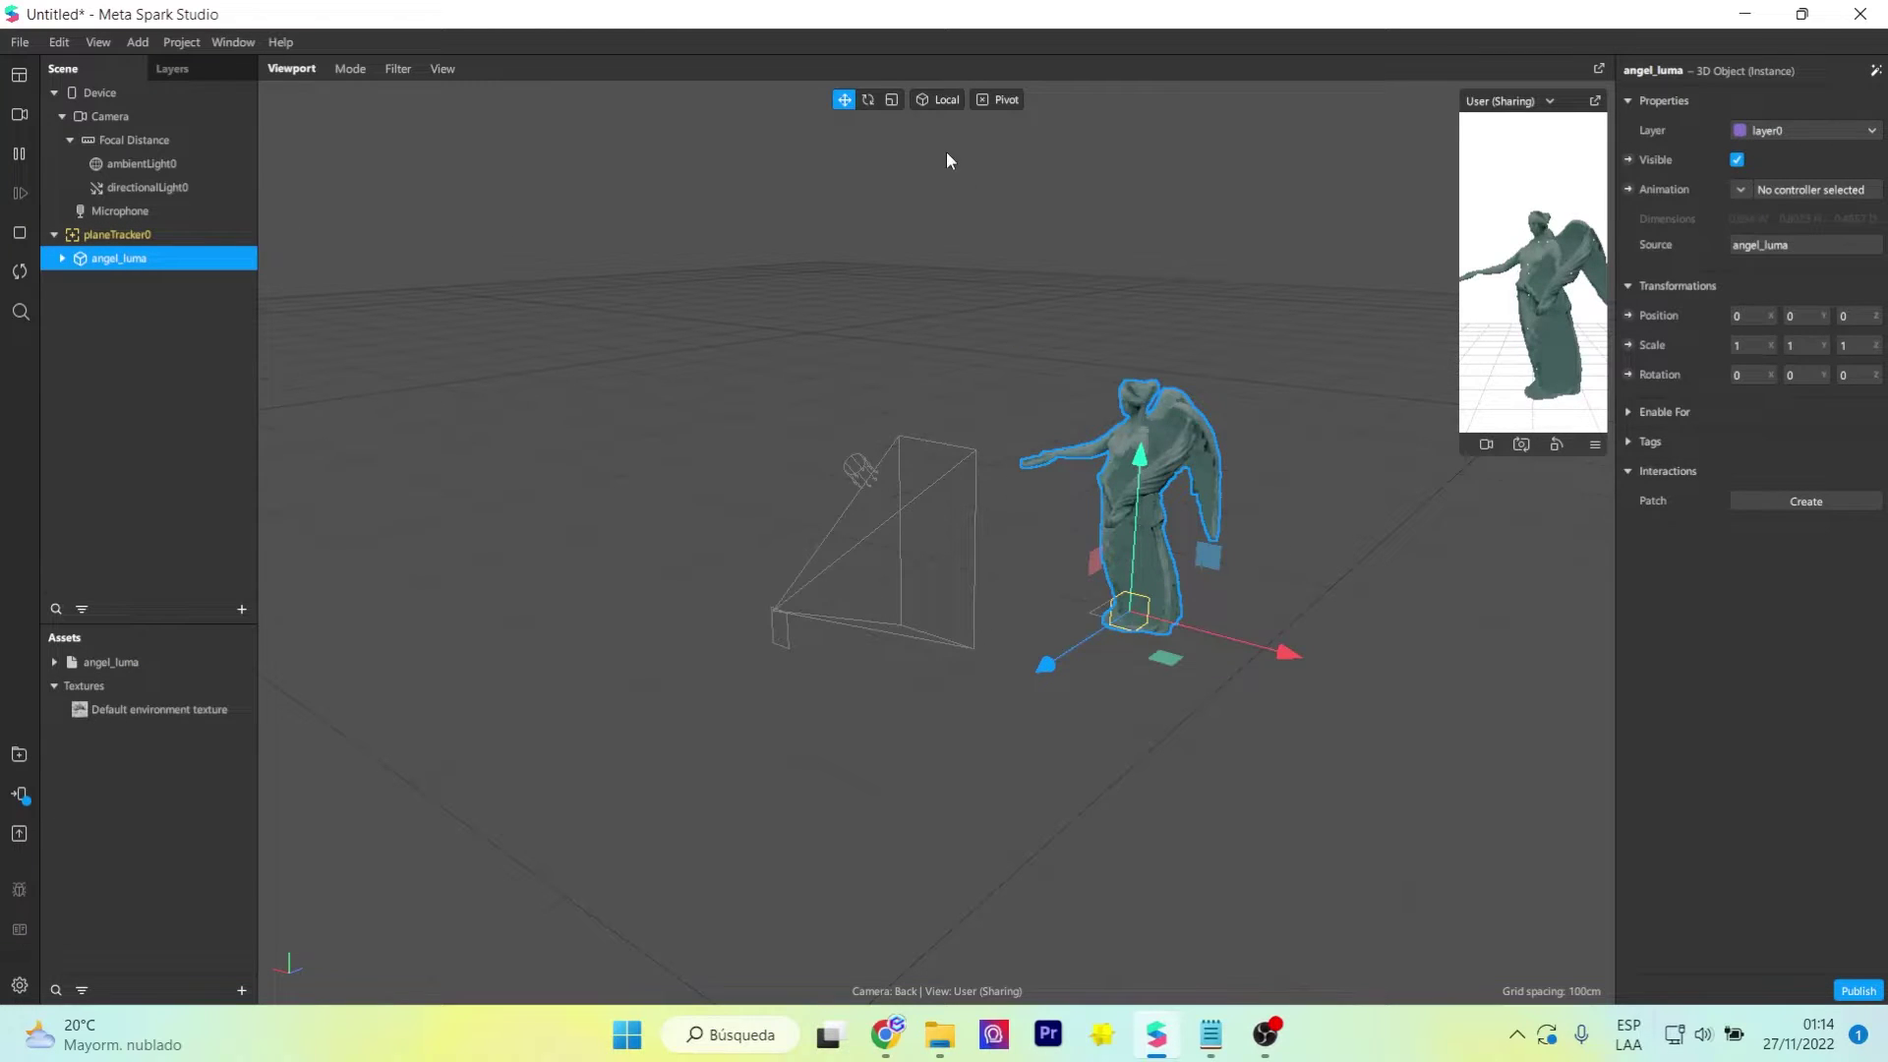
- Rotate the angel by about 56° around its vertical axis so that its front faces the camera
{"action": "left_click", "coordinate": [867, 99]}
{"action": "left_click_drag", "start_coordinate": [1133, 644], "coordinate": [1229, 632]}
{"action": "left_click", "coordinate": [843, 99]}
- Set the angel's scale to 0.5 on the X, Y and Z axes
{"action": "left_click", "coordinate": [1749, 345]}
{"action": "type", "text": "0.5"}
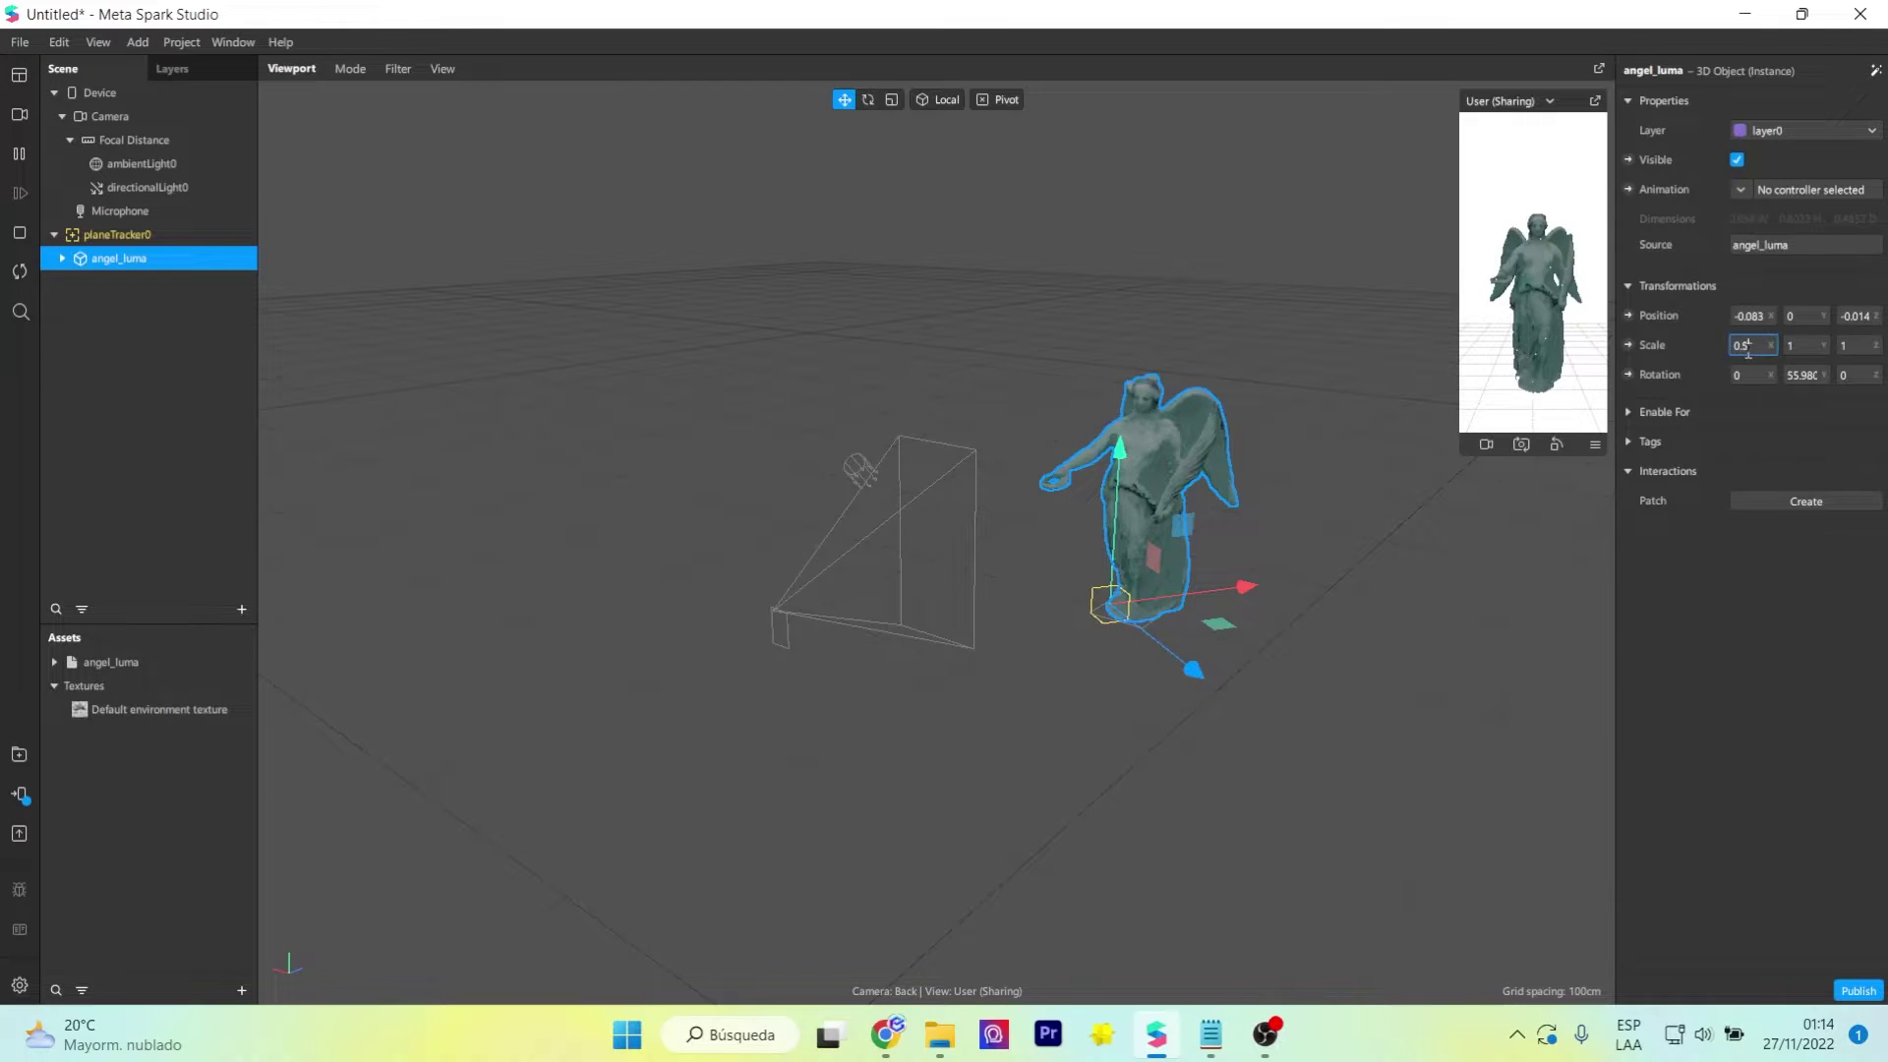
{"action": "key", "text": "Tab"}
{"action": "type", "text": "0.5"}
{"action": "key", "text": "Tab"}
{"action": "type", "text": "0.5"}
{"action": "key", "text": "Return"}
{"action": "right_click_drag", "start_coordinate": [1343, 590], "coordinate": [1032, 540]}
- Expand the angel_luma asset and enable Vertex Color for Material_5, keeping its Physically-Based shader
{"action": "left_click", "coordinate": [44, 662]}
{"action": "left_click", "coordinate": [54, 661]}
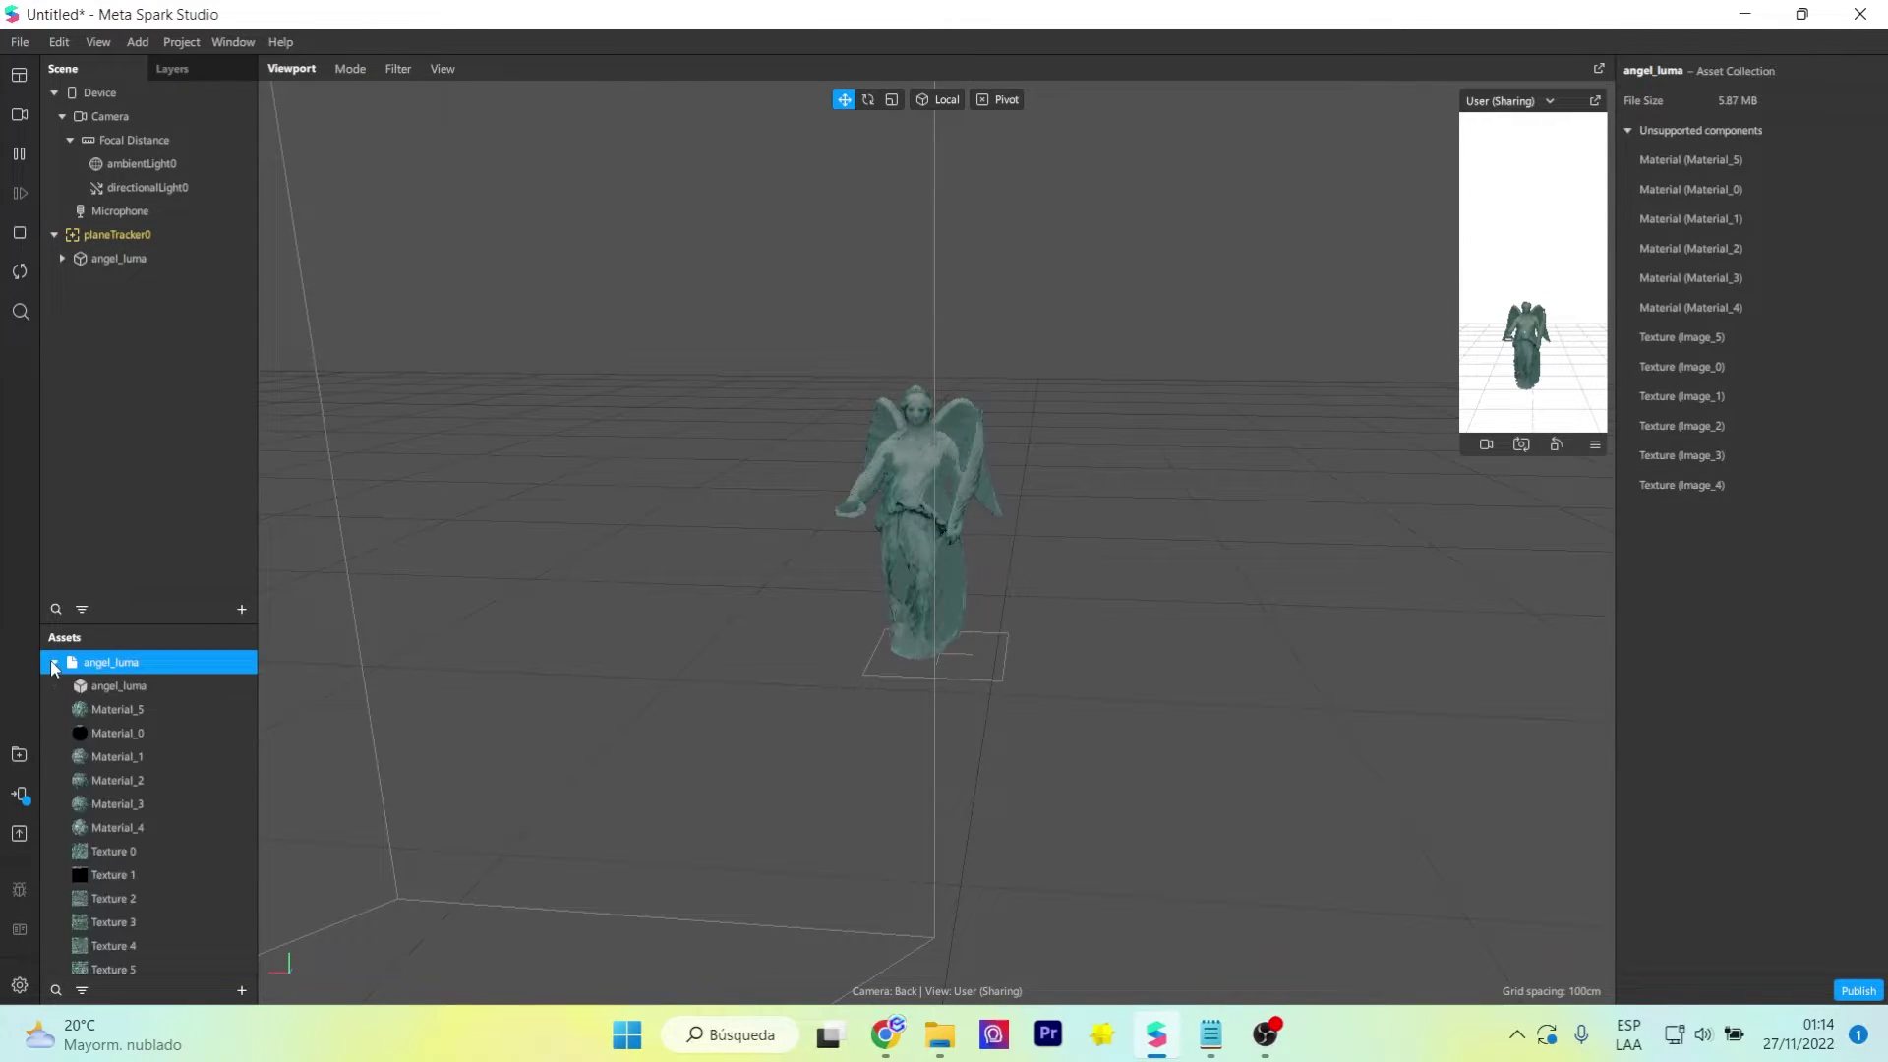
{"action": "left_click", "coordinate": [165, 710]}
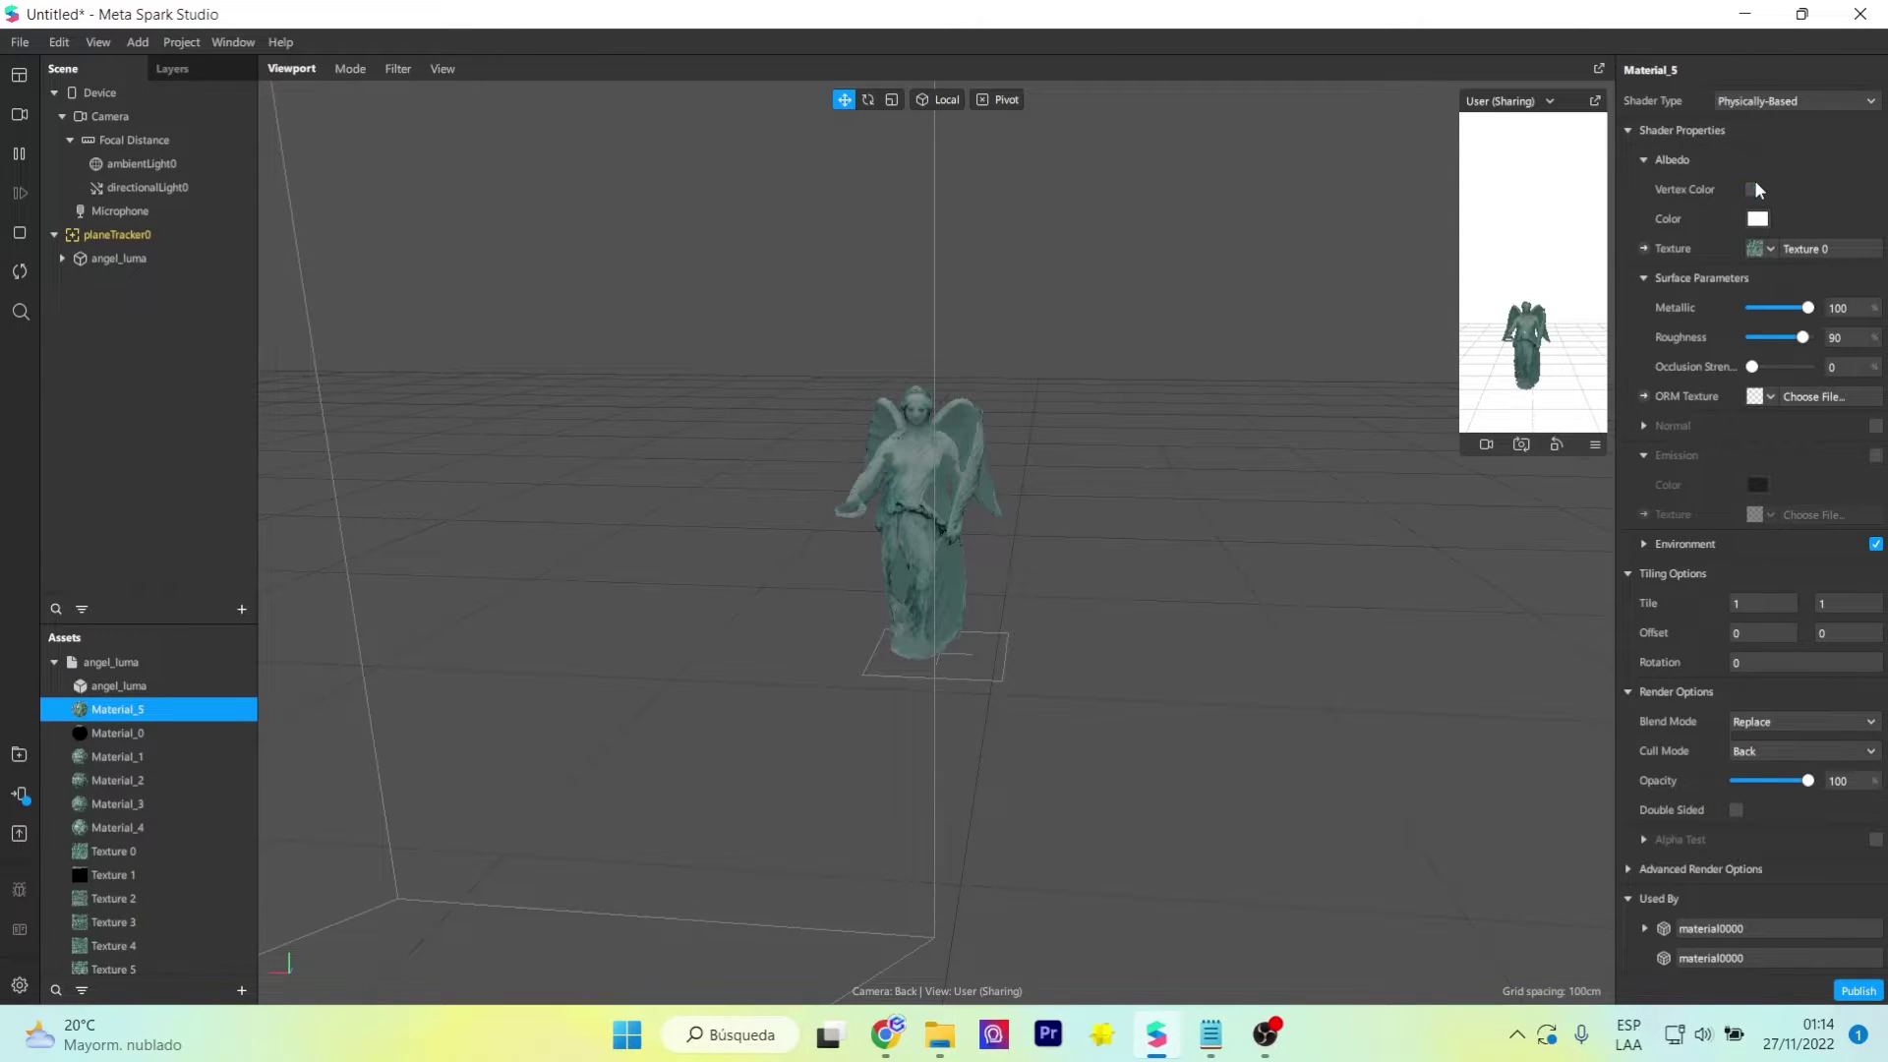
{"action": "left_click", "coordinate": [1770, 101]}
{"action": "left_click", "coordinate": [1767, 69]}
- Set the compression of Texture 0 to None for iOS, Android and Older Android
{"action": "scroll", "coordinate": [168, 889], "scroll_direction": "down", "scroll_amount": 2}
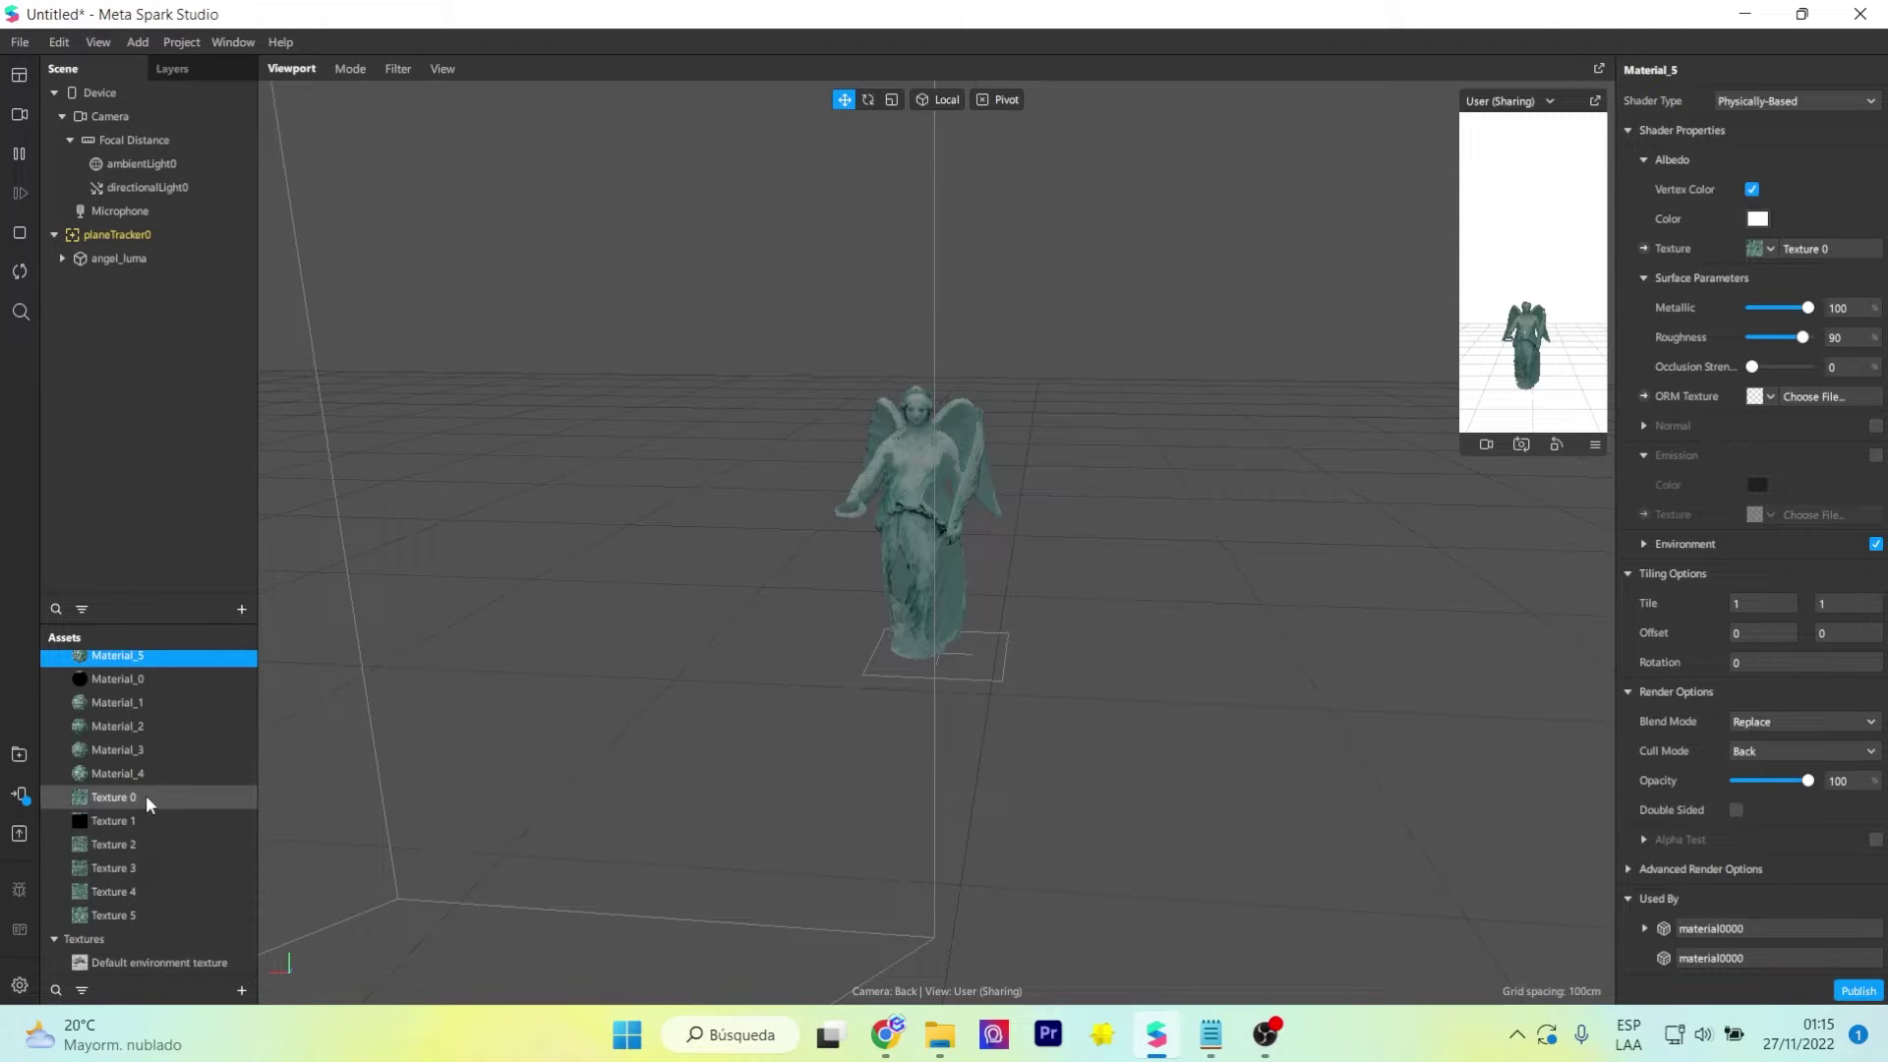
{"action": "left_click", "coordinate": [146, 798]}
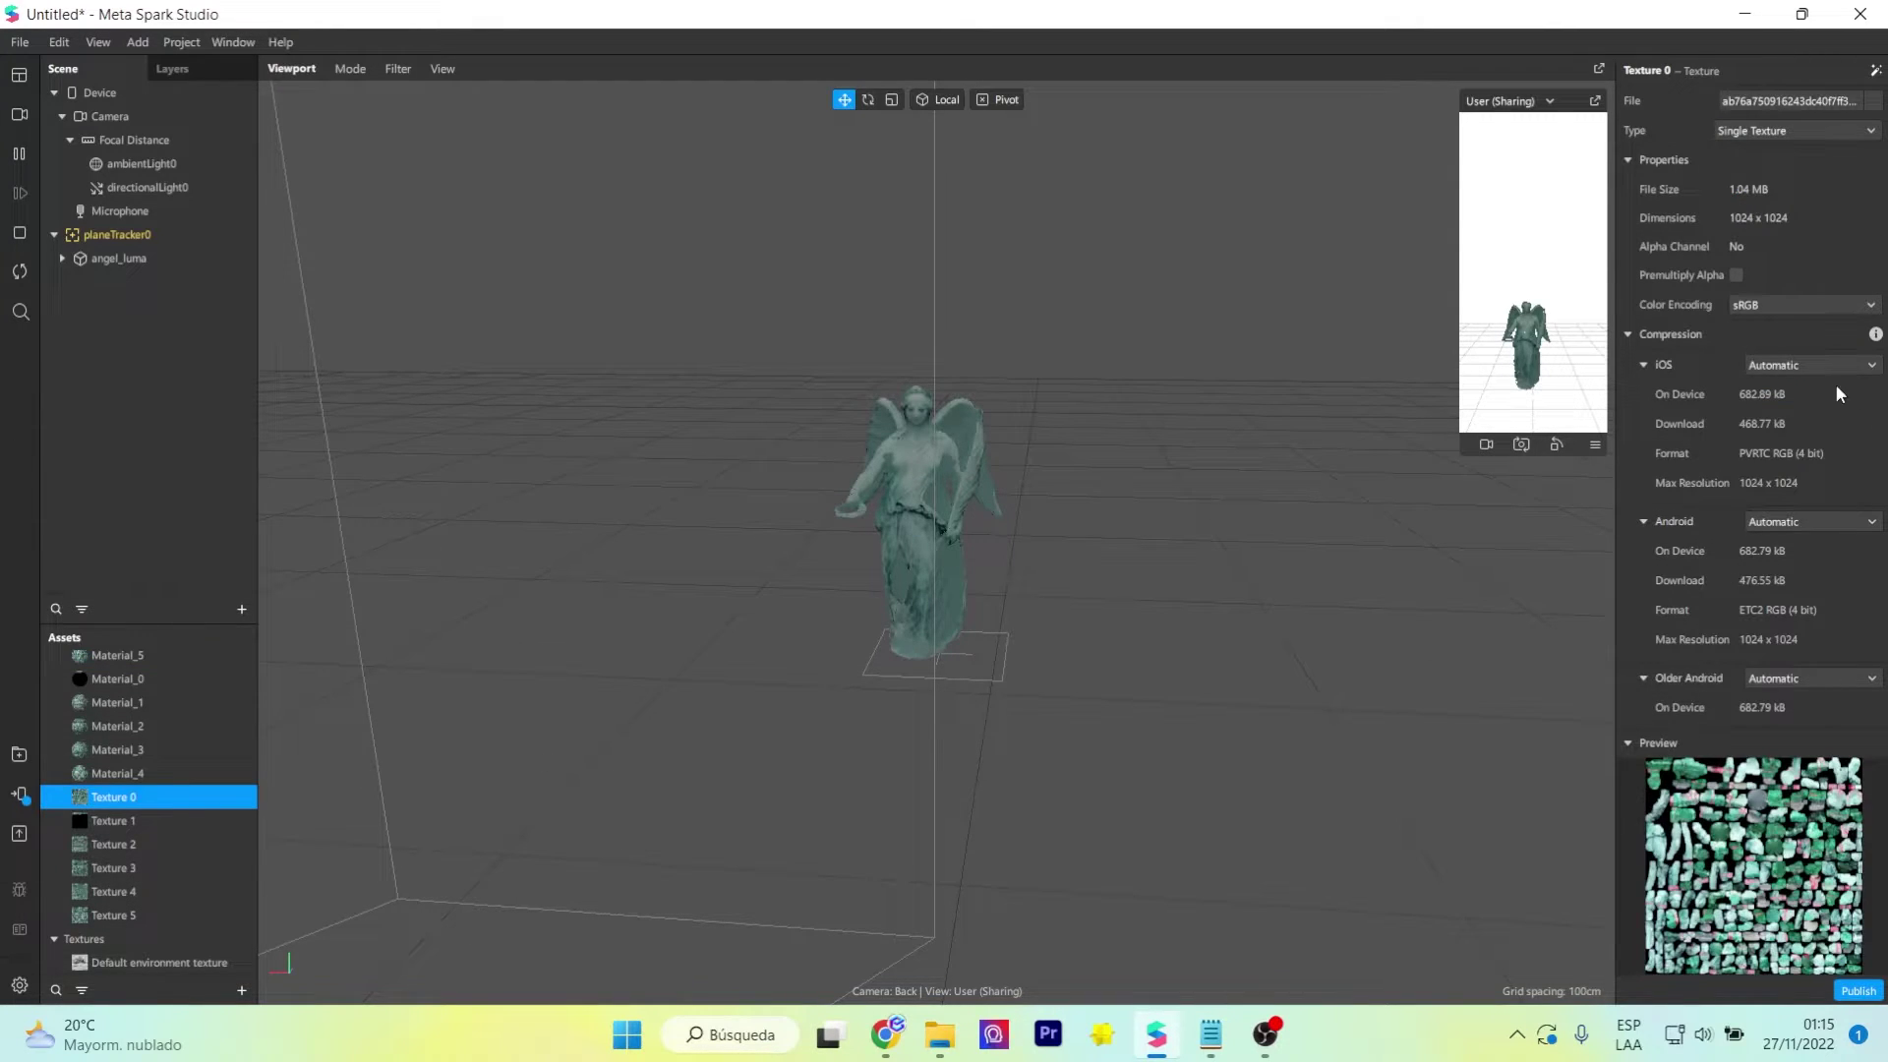
{"action": "left_click", "coordinate": [1802, 368]}
{"action": "left_click", "coordinate": [1780, 411]}
{"action": "left_click", "coordinate": [1809, 462]}
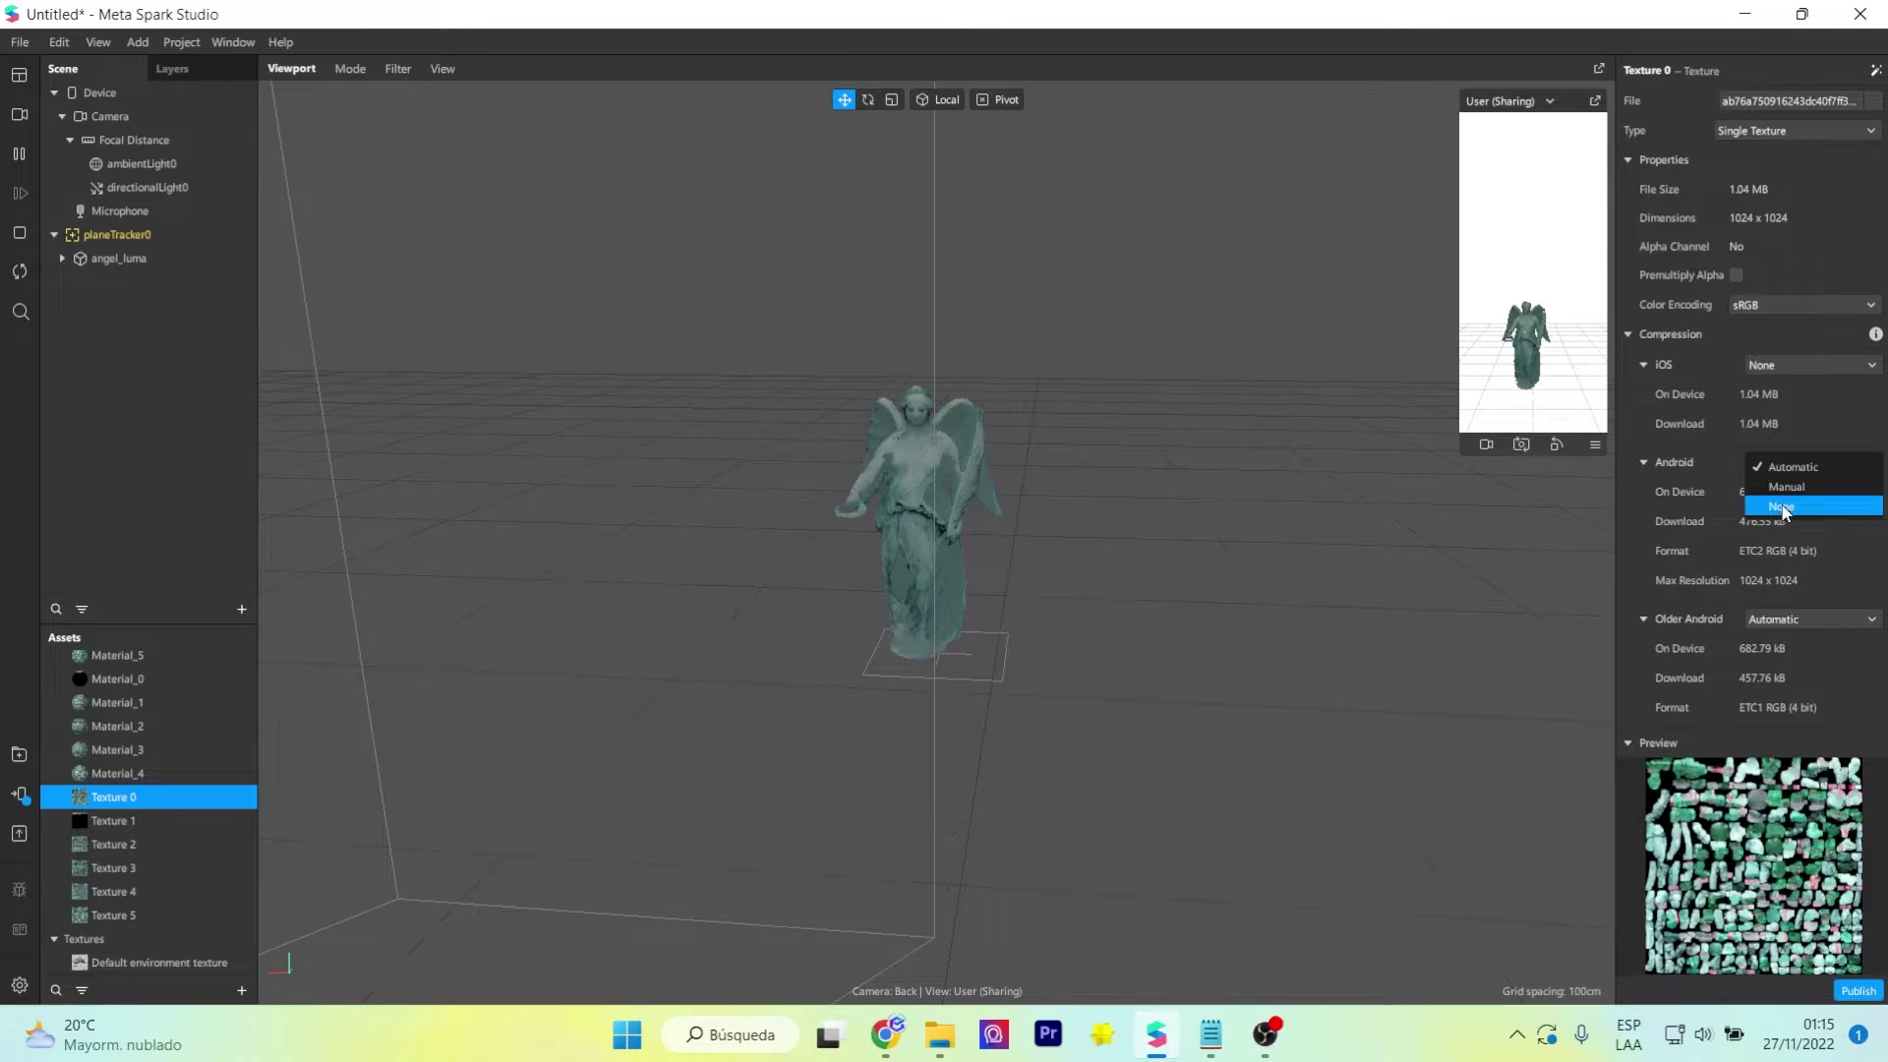
{"action": "left_click", "coordinate": [1787, 506]}
{"action": "left_click", "coordinate": [1809, 559]}
{"action": "left_click", "coordinate": [1787, 603]}
{"action": "scroll", "coordinate": [1034, 539], "scroll_direction": "down", "scroll_amount": 5}
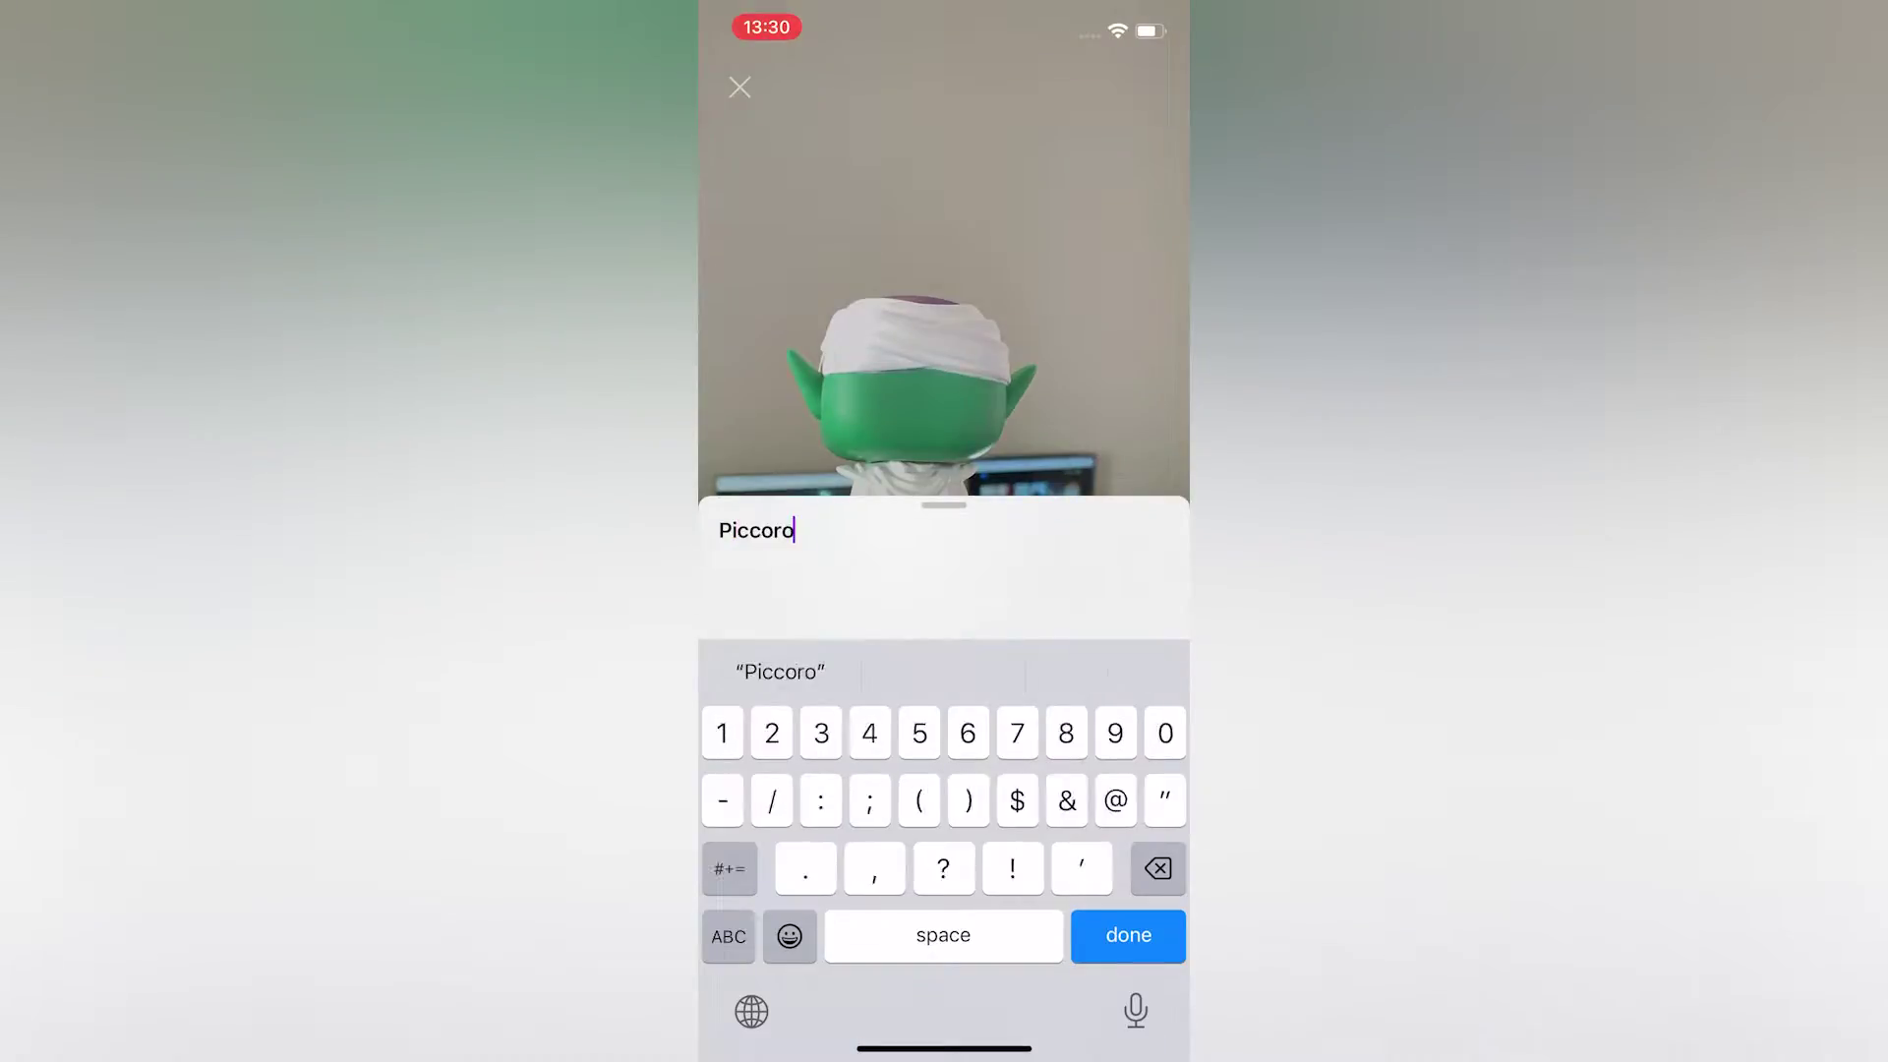
- Name the new figure capture in the Luma phone app Piccoro1
{"action": "type", "text": "1"}
{"action": "key", "text": "Return"}
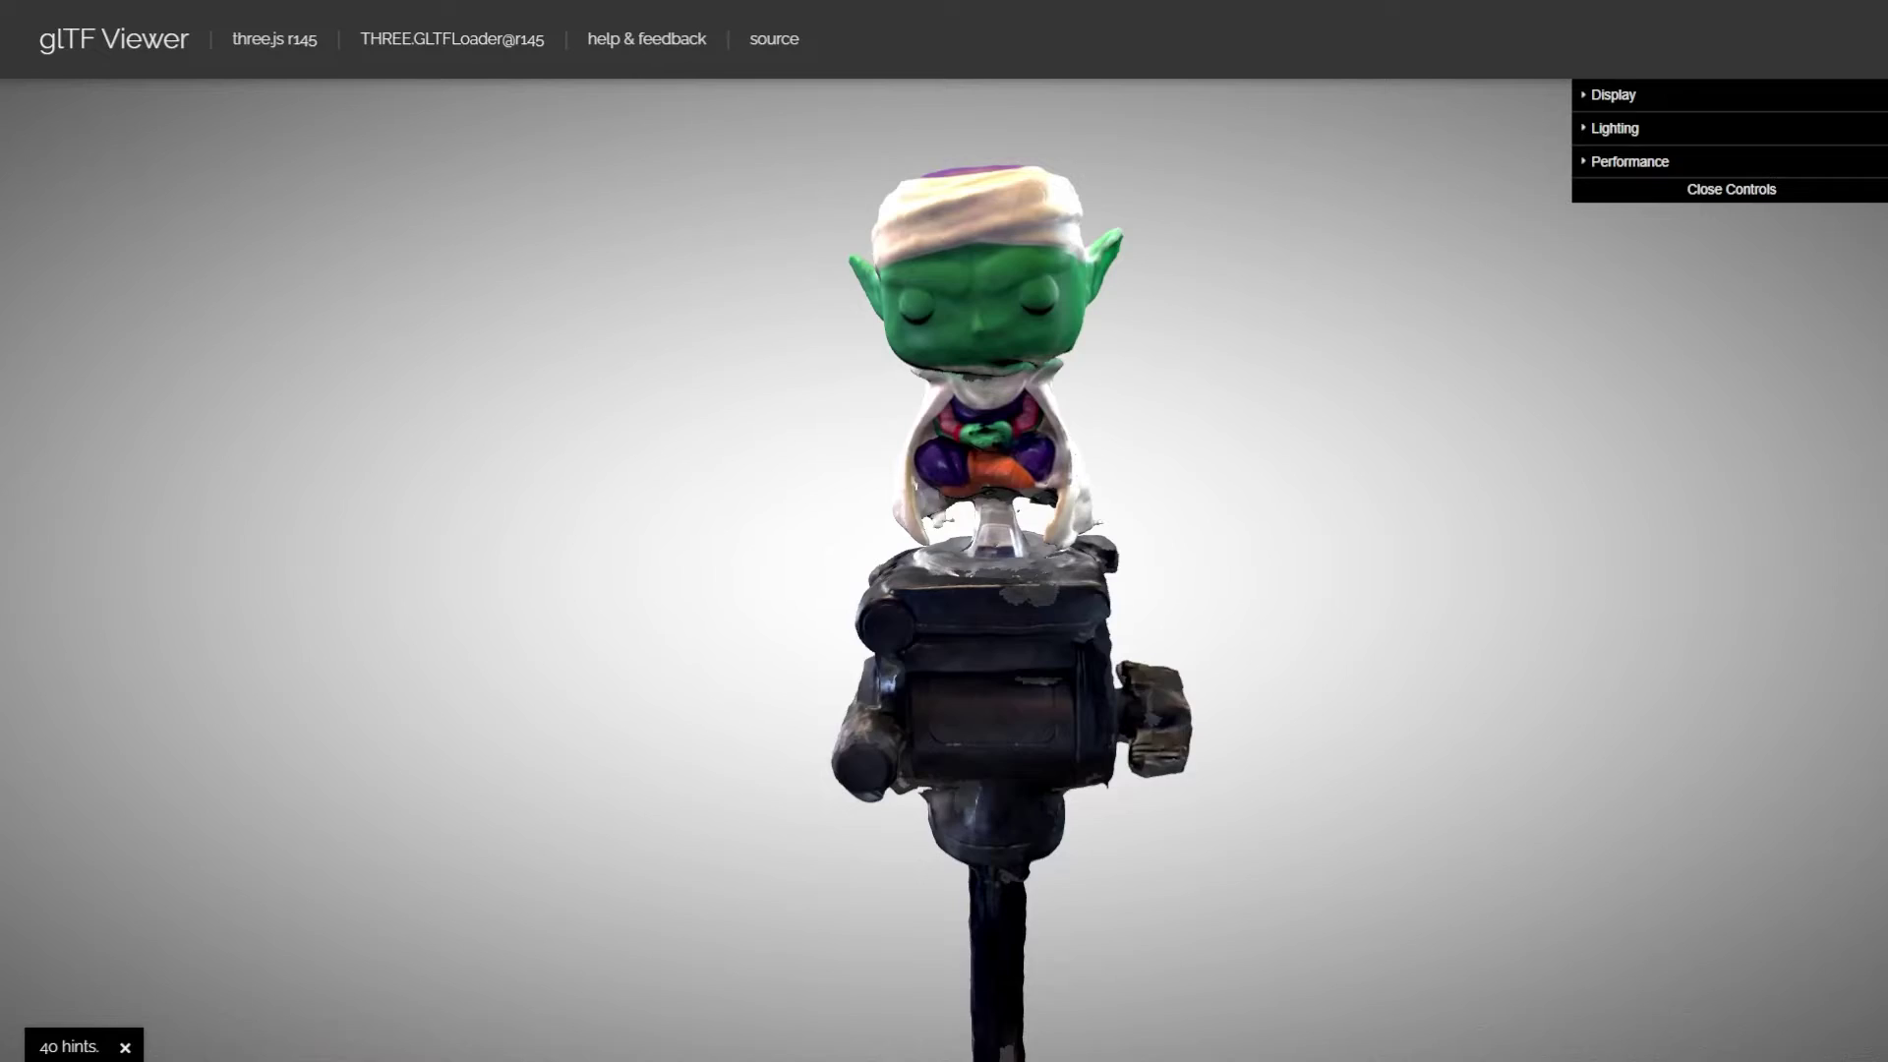
- Check the captured figure's model in the glTF Viewer and import piccolo.glb into Blender
{"action": "left_click_drag", "start_coordinate": [1033, 551], "coordinate": [98, 590]}
{"action": "scroll", "coordinate": [944, 531], "scroll_direction": "up", "scroll_amount": 5}
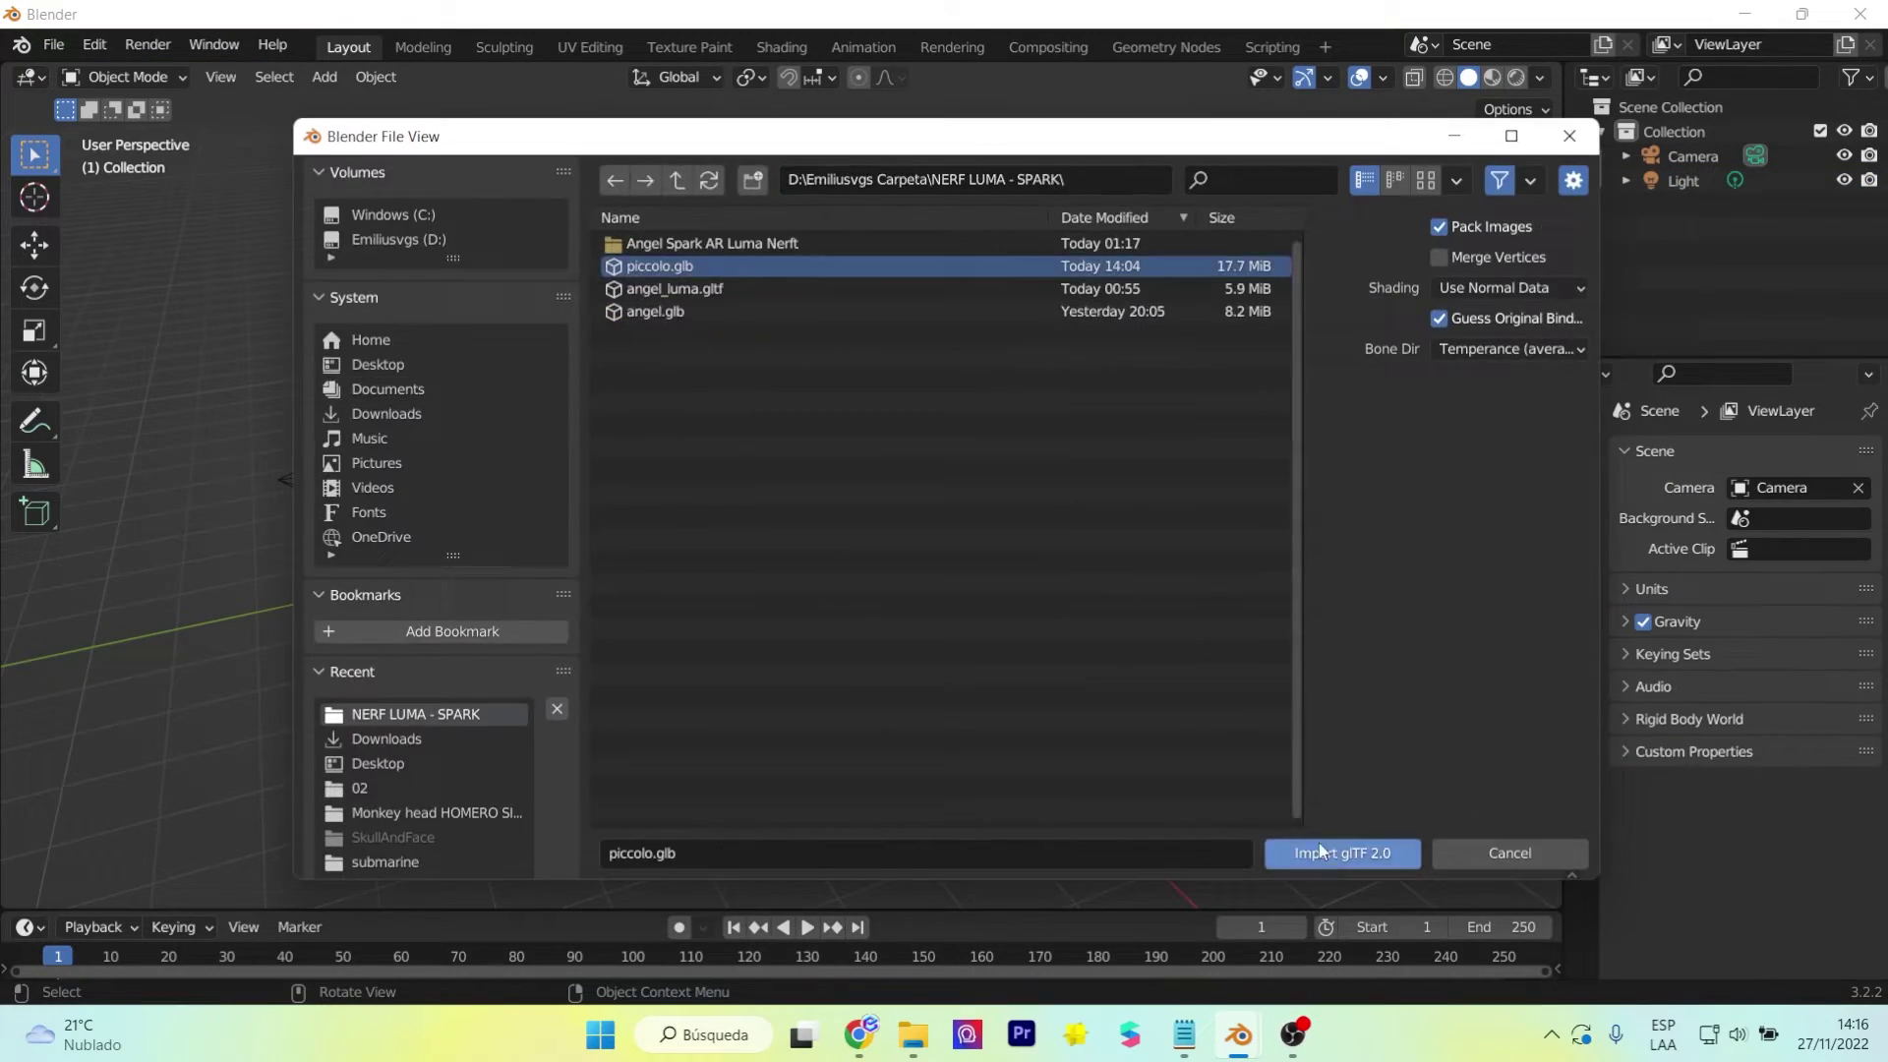
{"action": "left_click", "coordinate": [1319, 842]}
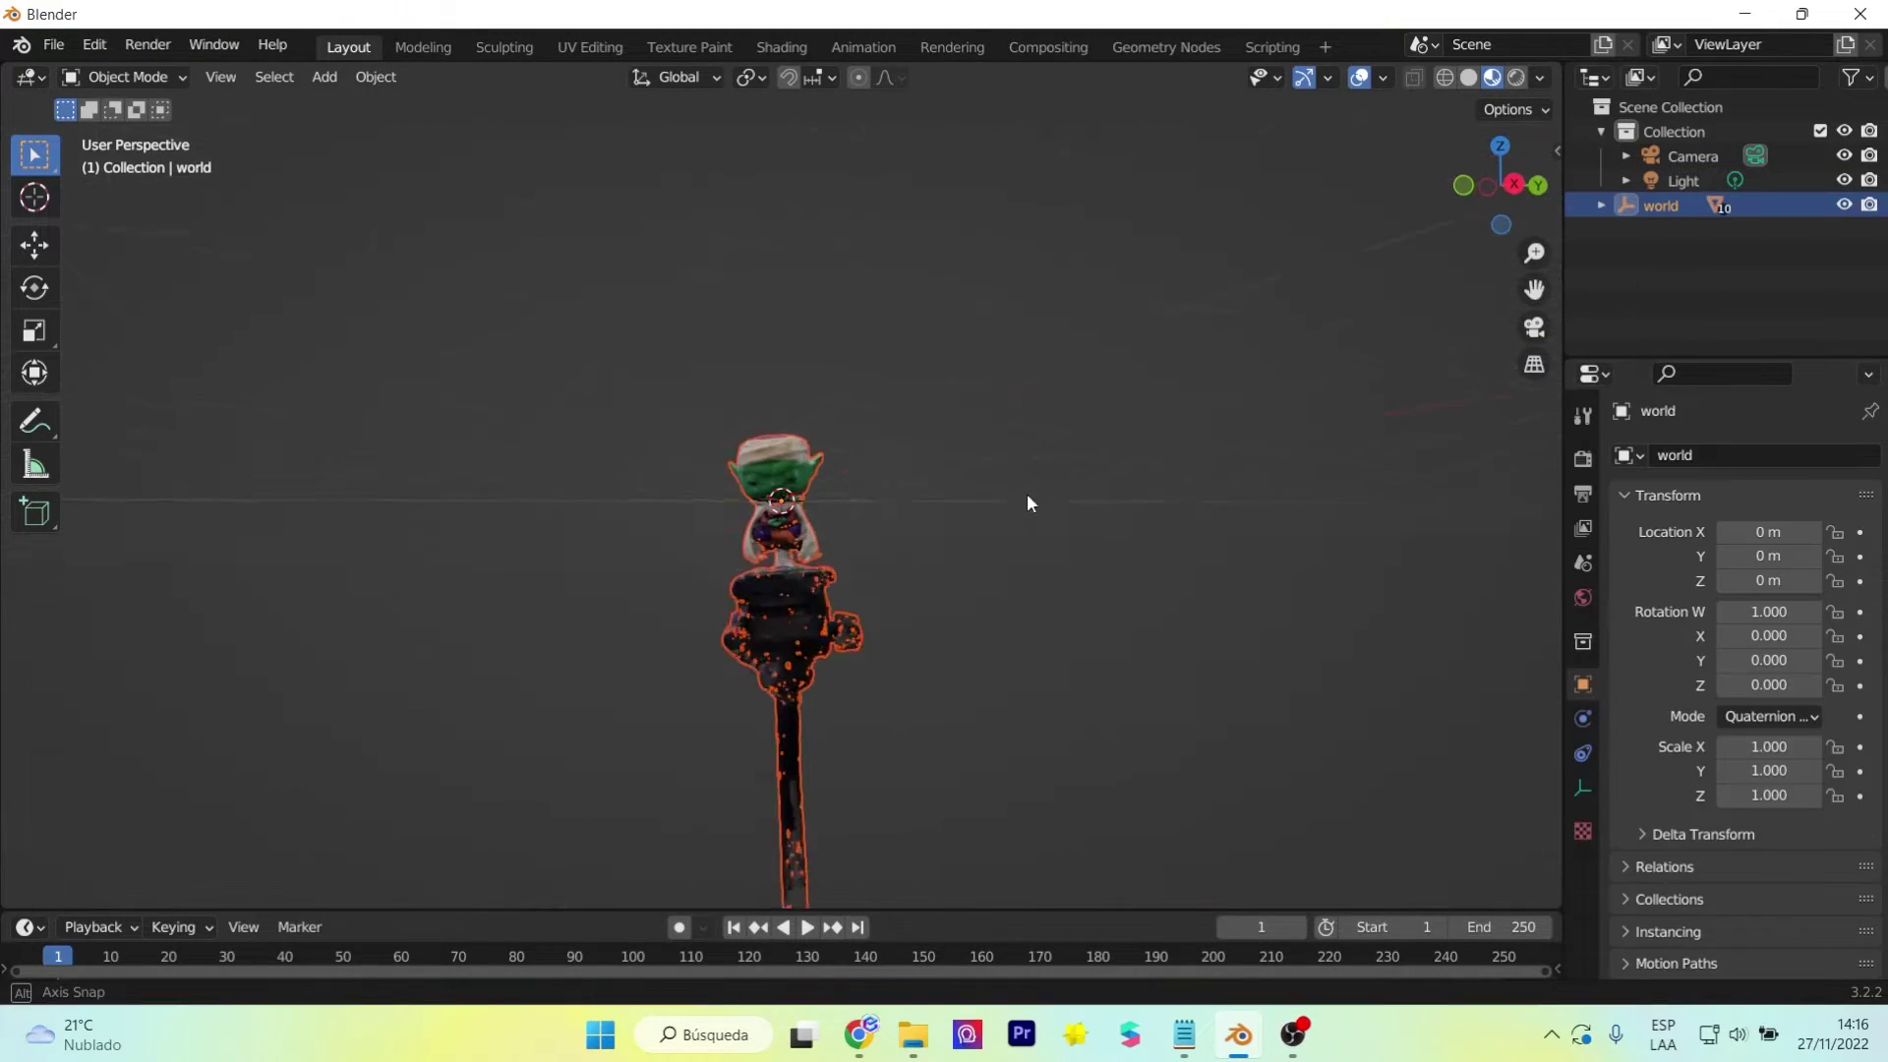
{"action": "scroll", "coordinate": [1027, 493], "scroll_direction": "up", "scroll_amount": 4}
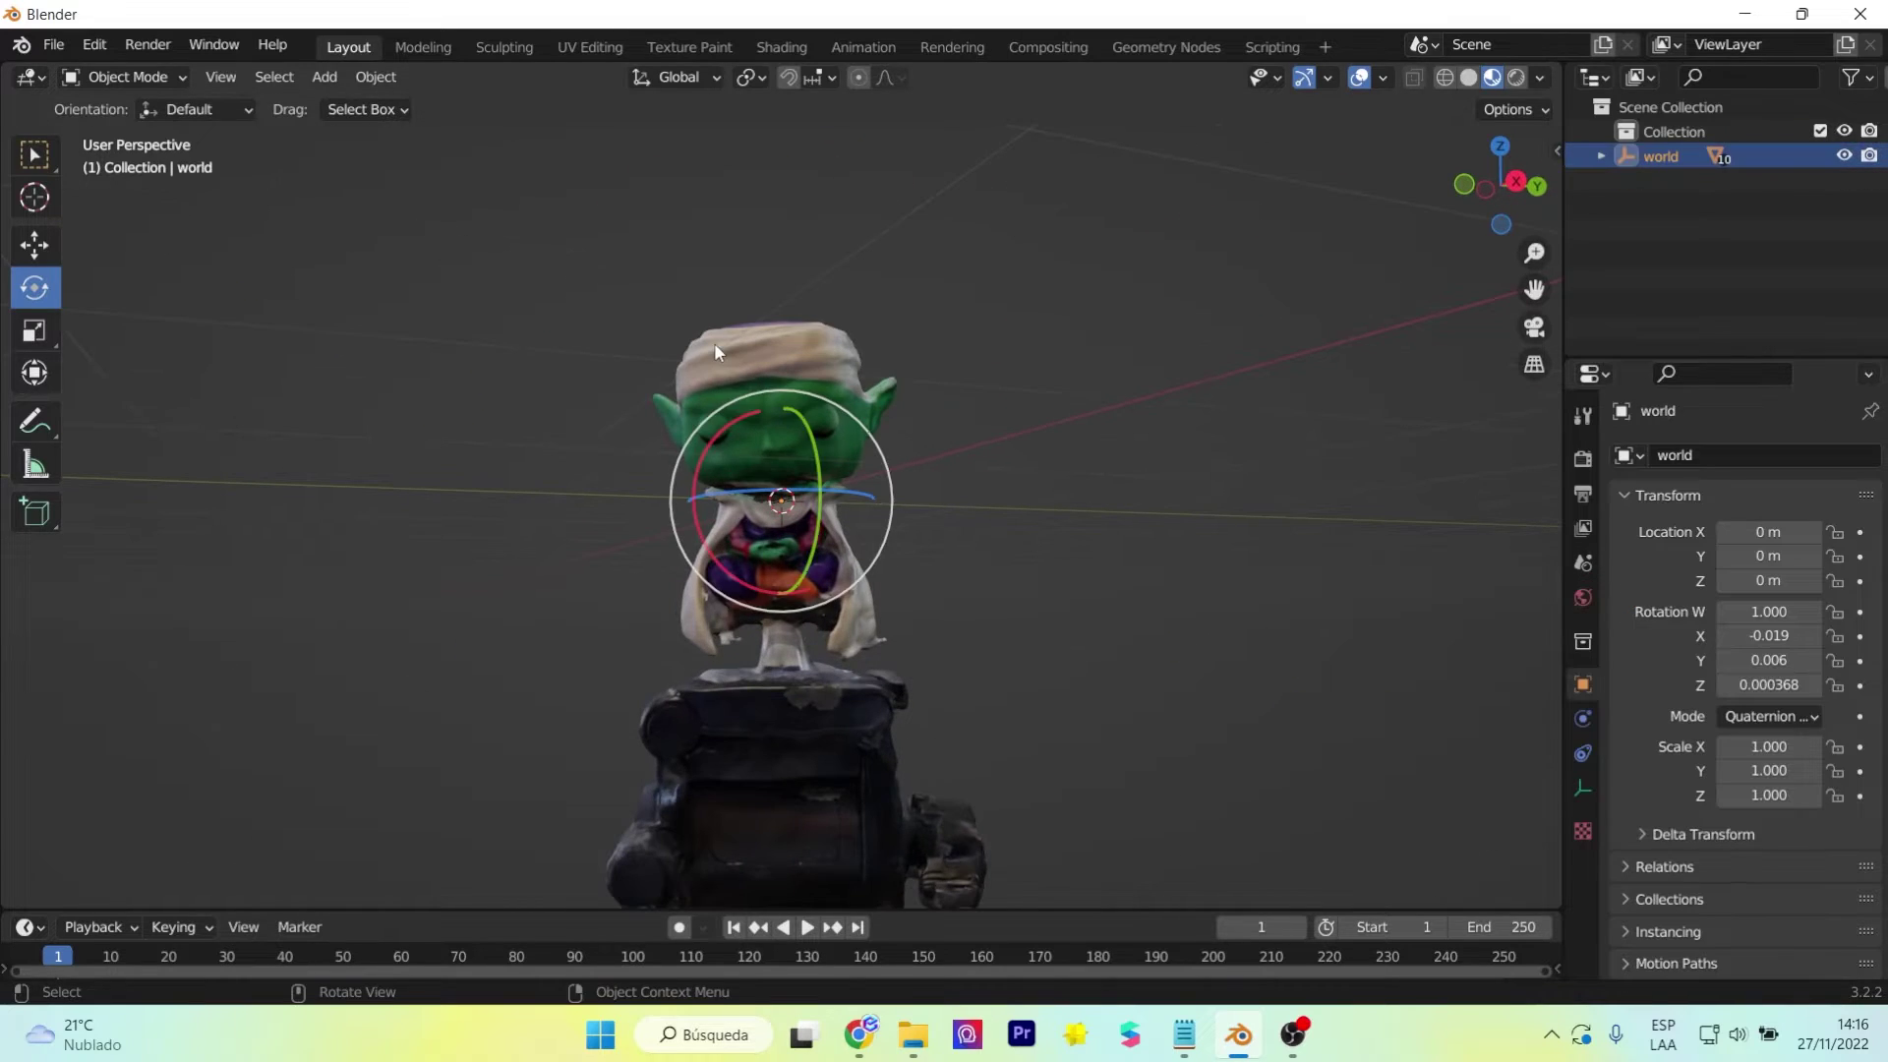
- Bisect the whole material0000 mesh horizontally between the figure's cape and the tripod head to cut off the tripod part
{"action": "left_click", "coordinate": [1709, 180]}
{"action": "key", "text": "Tab"}
{"action": "key", "text": "a"}
{"action": "middle_click_drag", "start_coordinate": [974, 414], "coordinate": [689, 512]}
{"action": "left_click", "coordinate": [611, 573]}
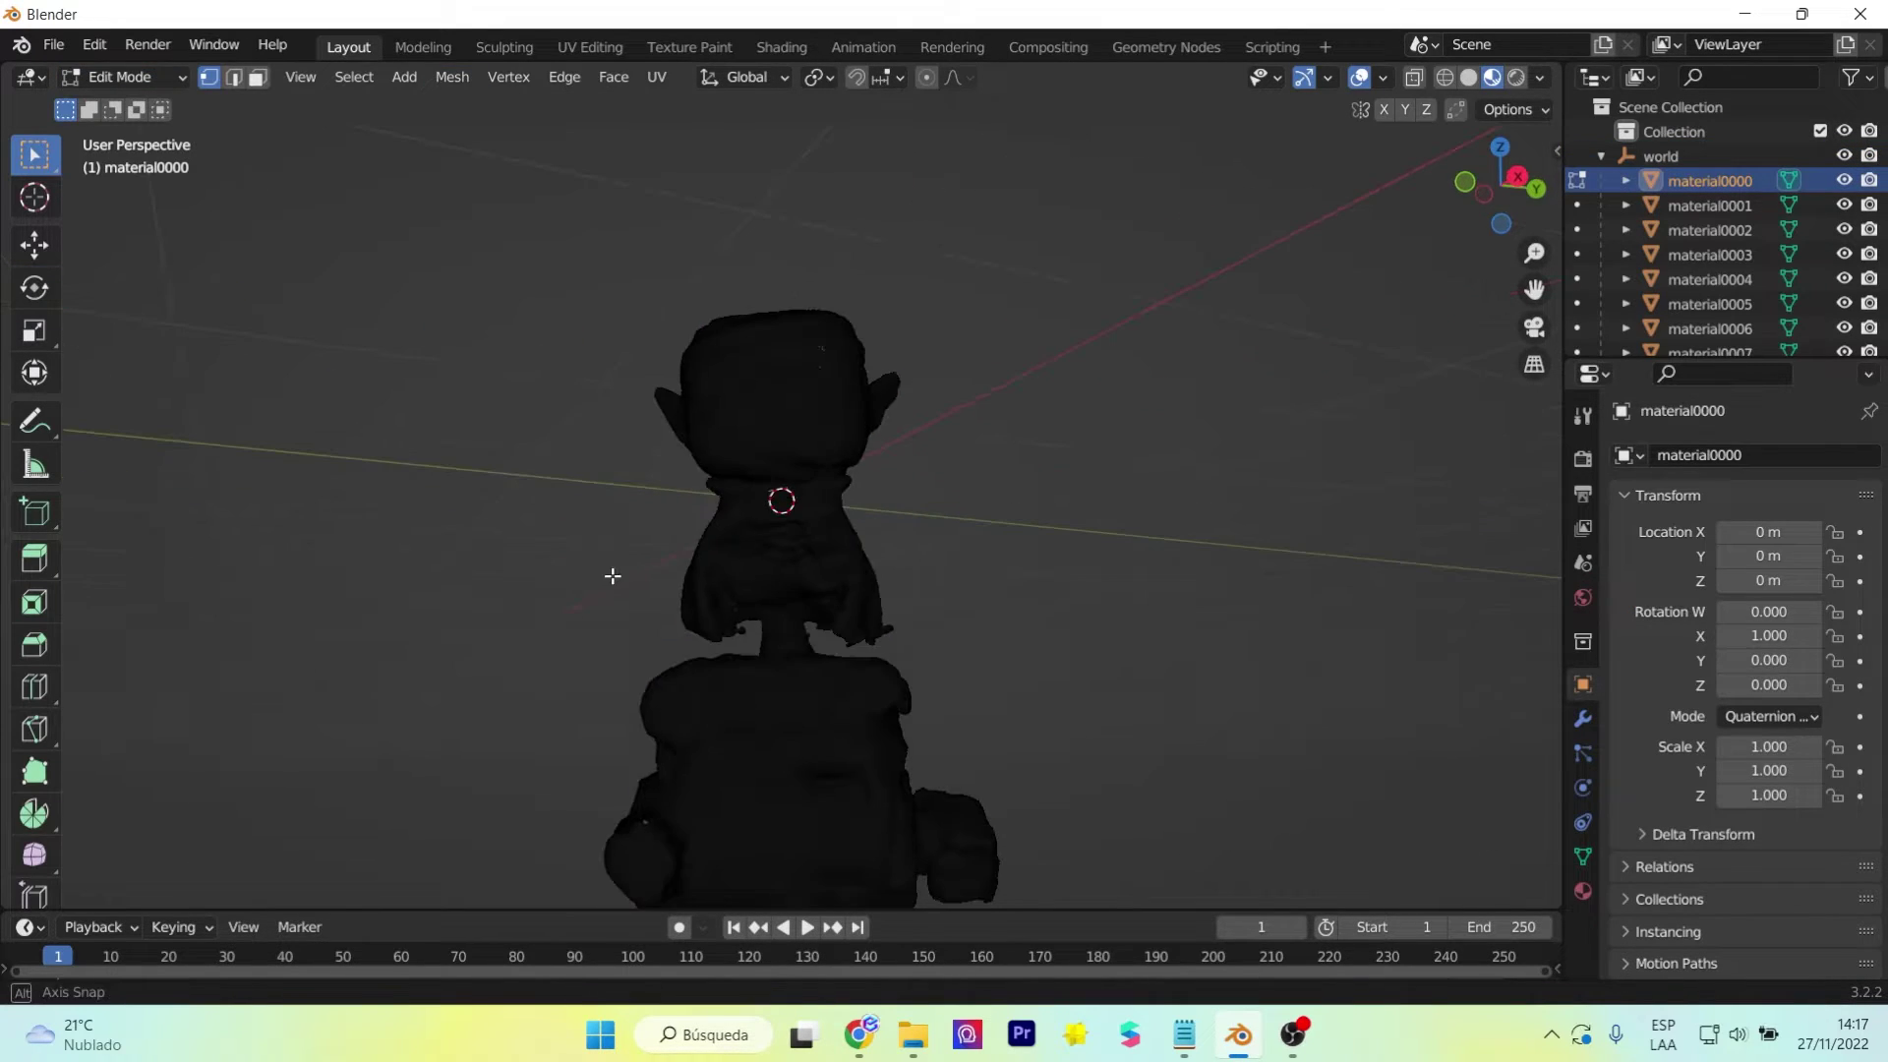
{"action": "key", "text": "a"}
{"action": "key", "text": "k"}
{"action": "left_click_drag", "start_coordinate": [629, 646], "coordinate": [983, 641]}
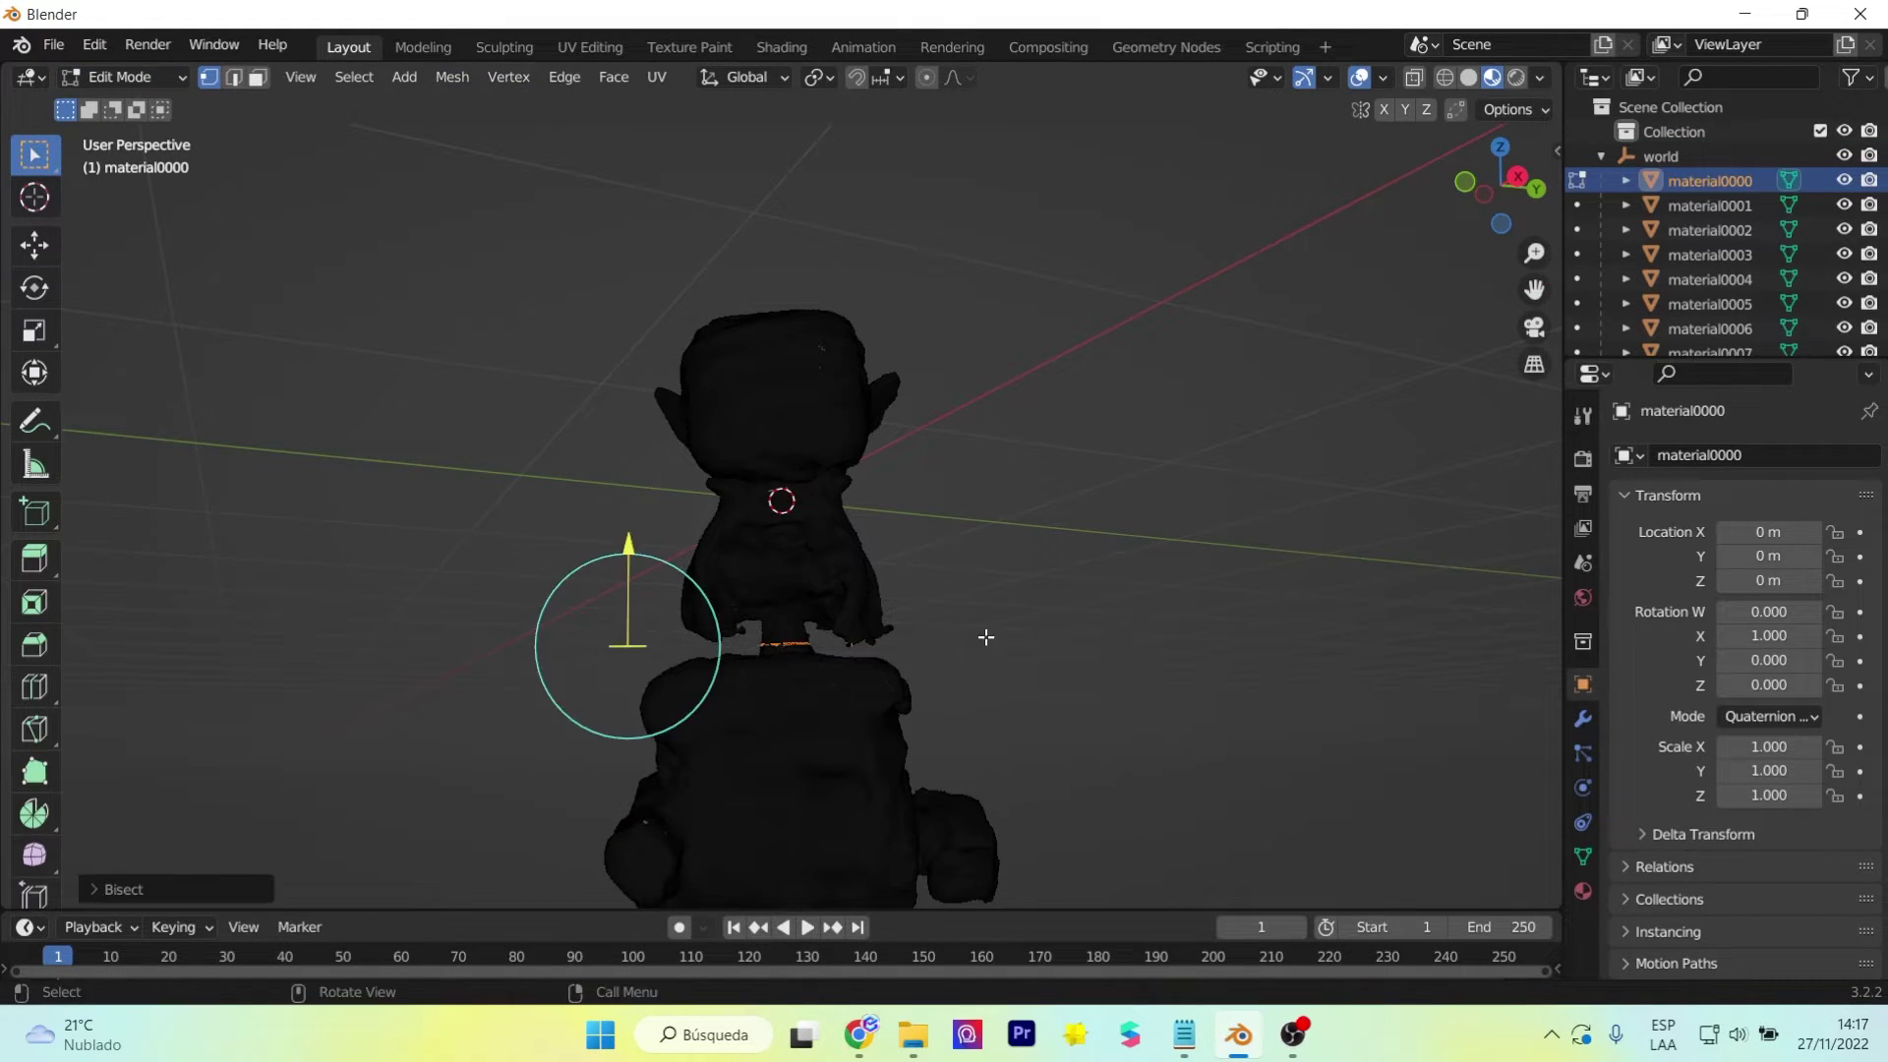
{"action": "left_click", "coordinate": [118, 890]}
{"action": "left_click", "coordinate": [241, 827]}
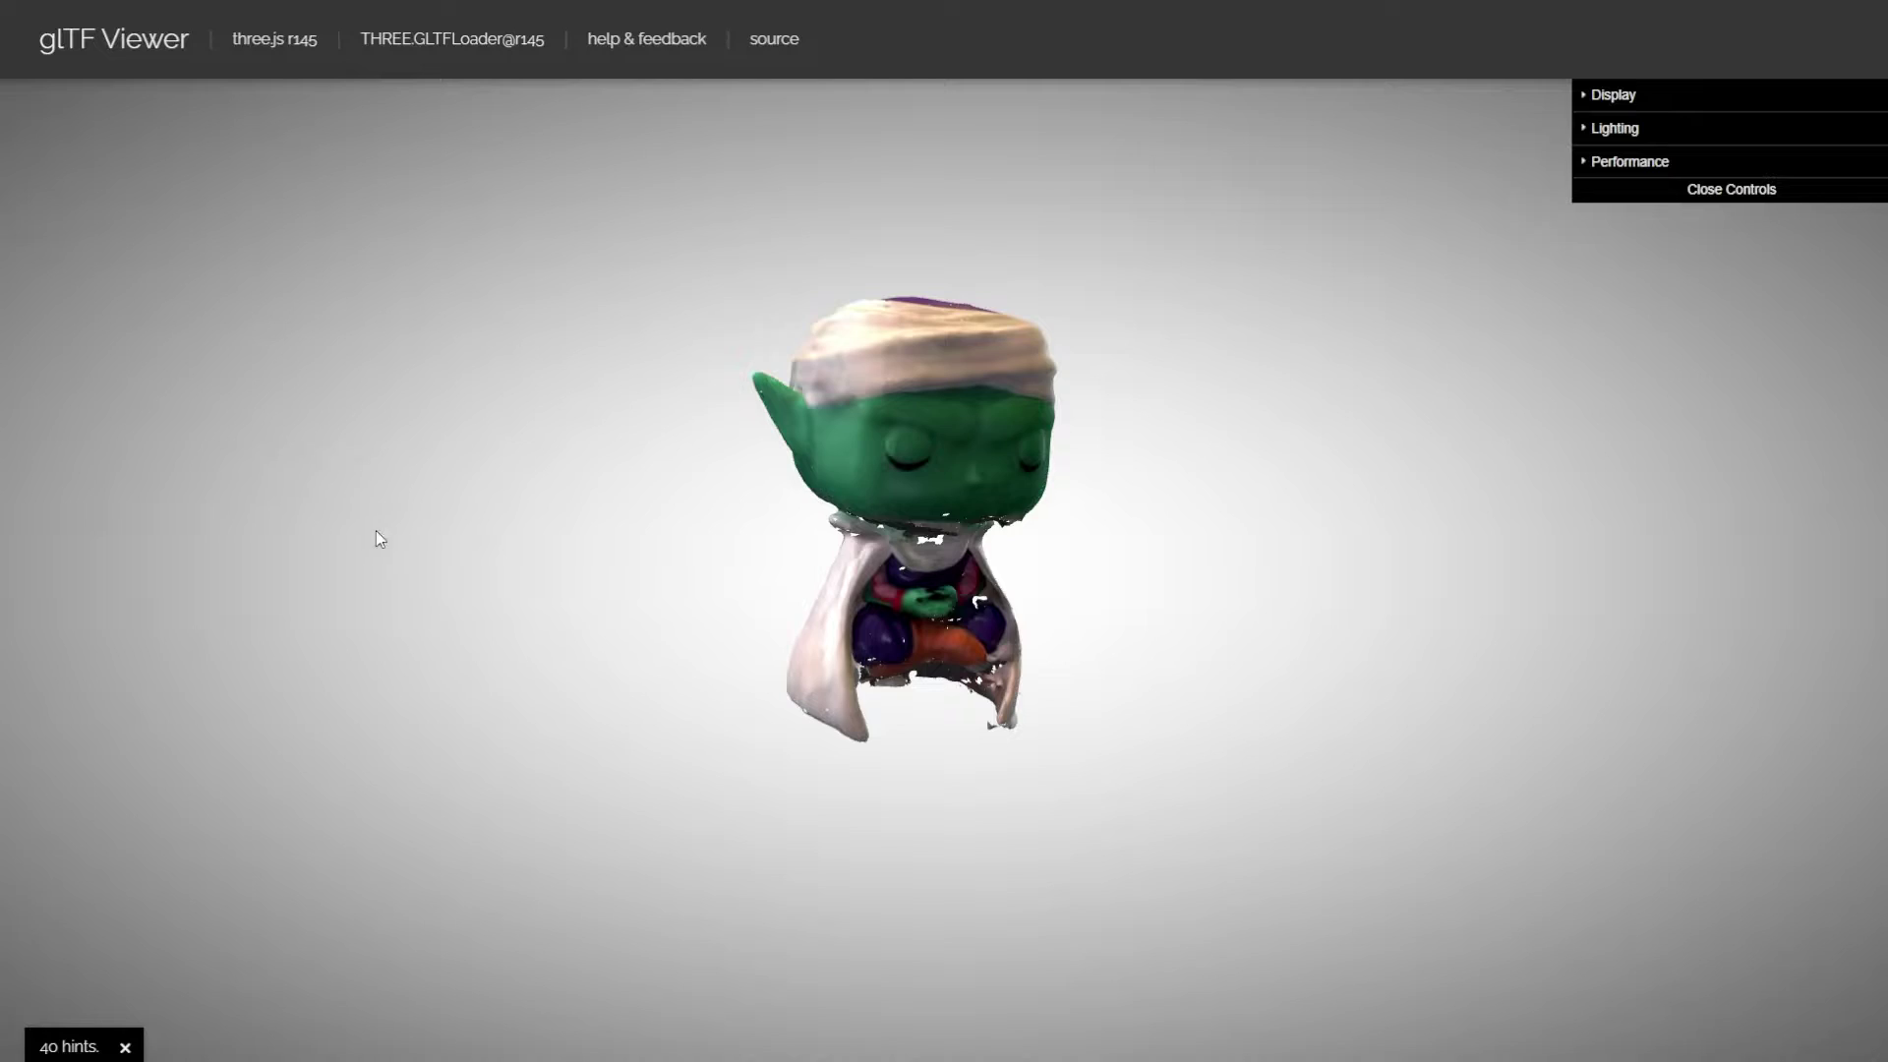
- Inspect the trimmed figure from its sides, front and underside in the glTF Viewer
{"action": "left_click_drag", "start_coordinate": [499, 663], "coordinate": [198, 657]}
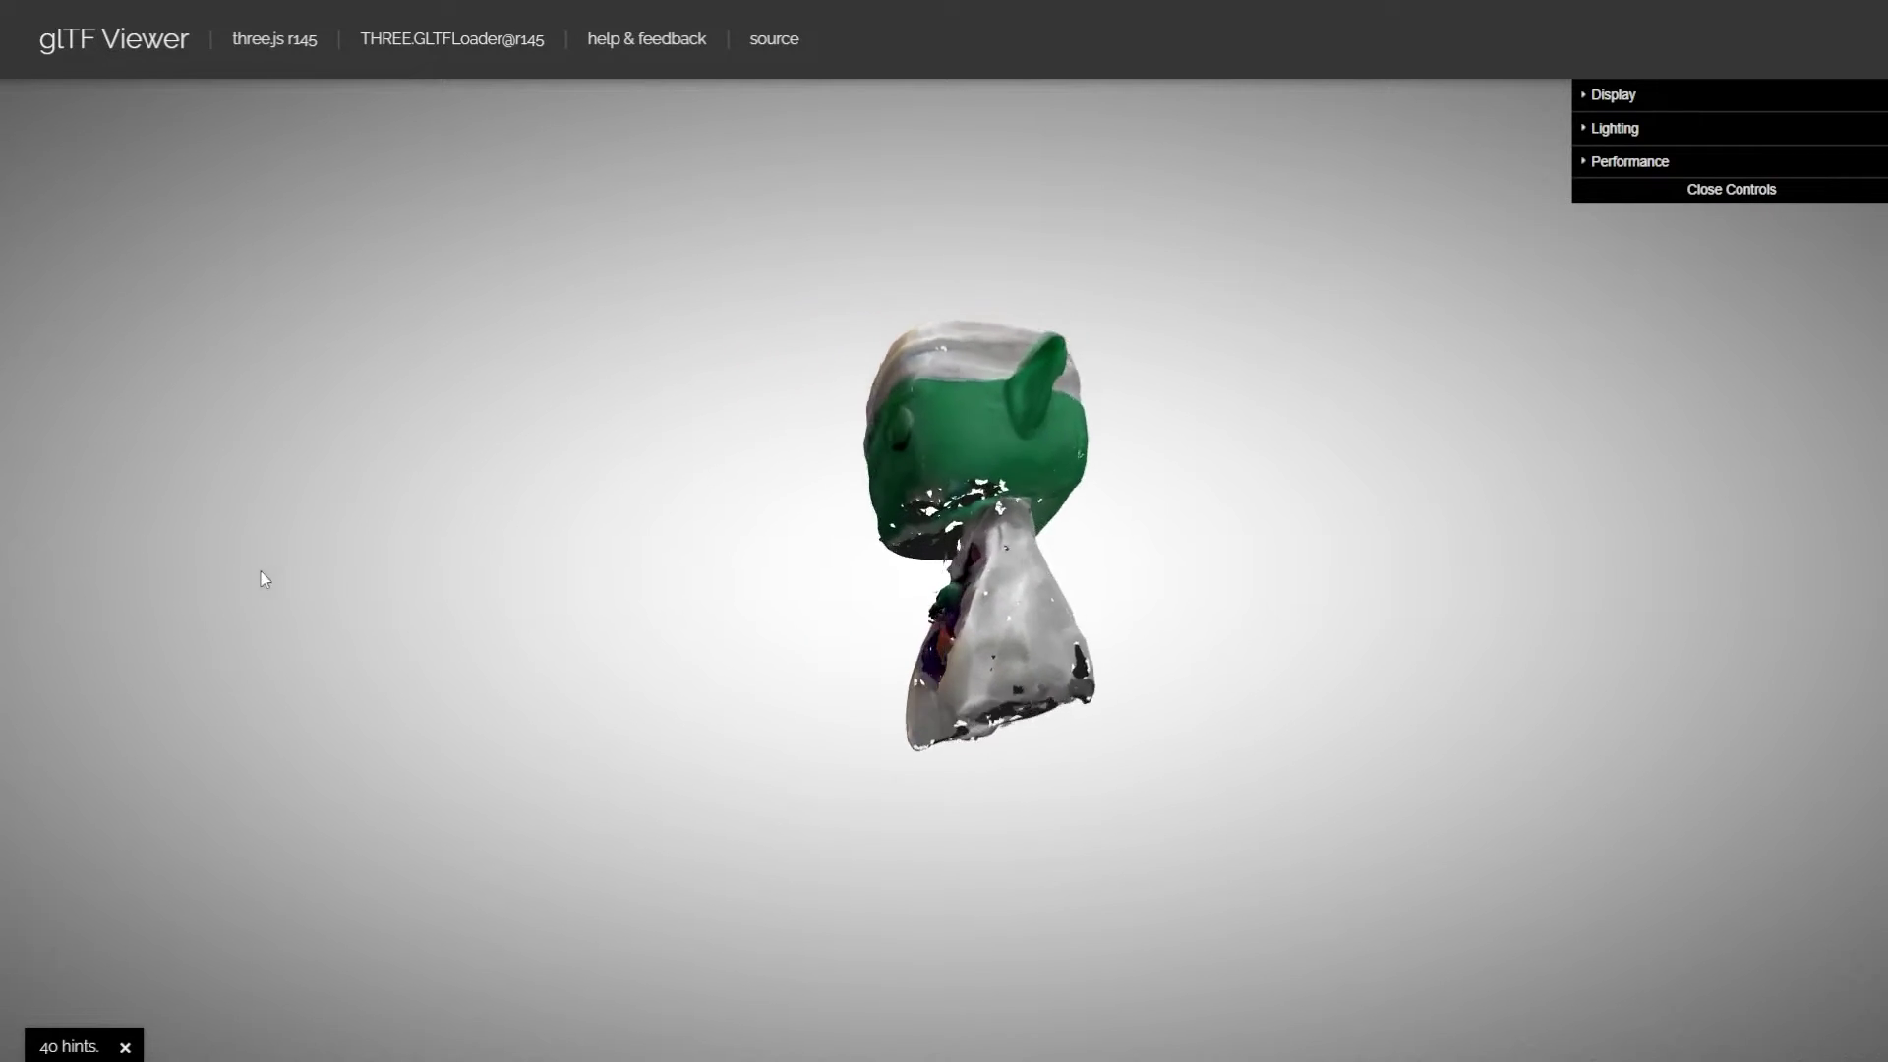
{"action": "left_click_drag", "start_coordinate": [264, 579], "coordinate": [1466, 665]}
{"action": "left_click_drag", "start_coordinate": [1501, 762], "coordinate": [1146, 498]}
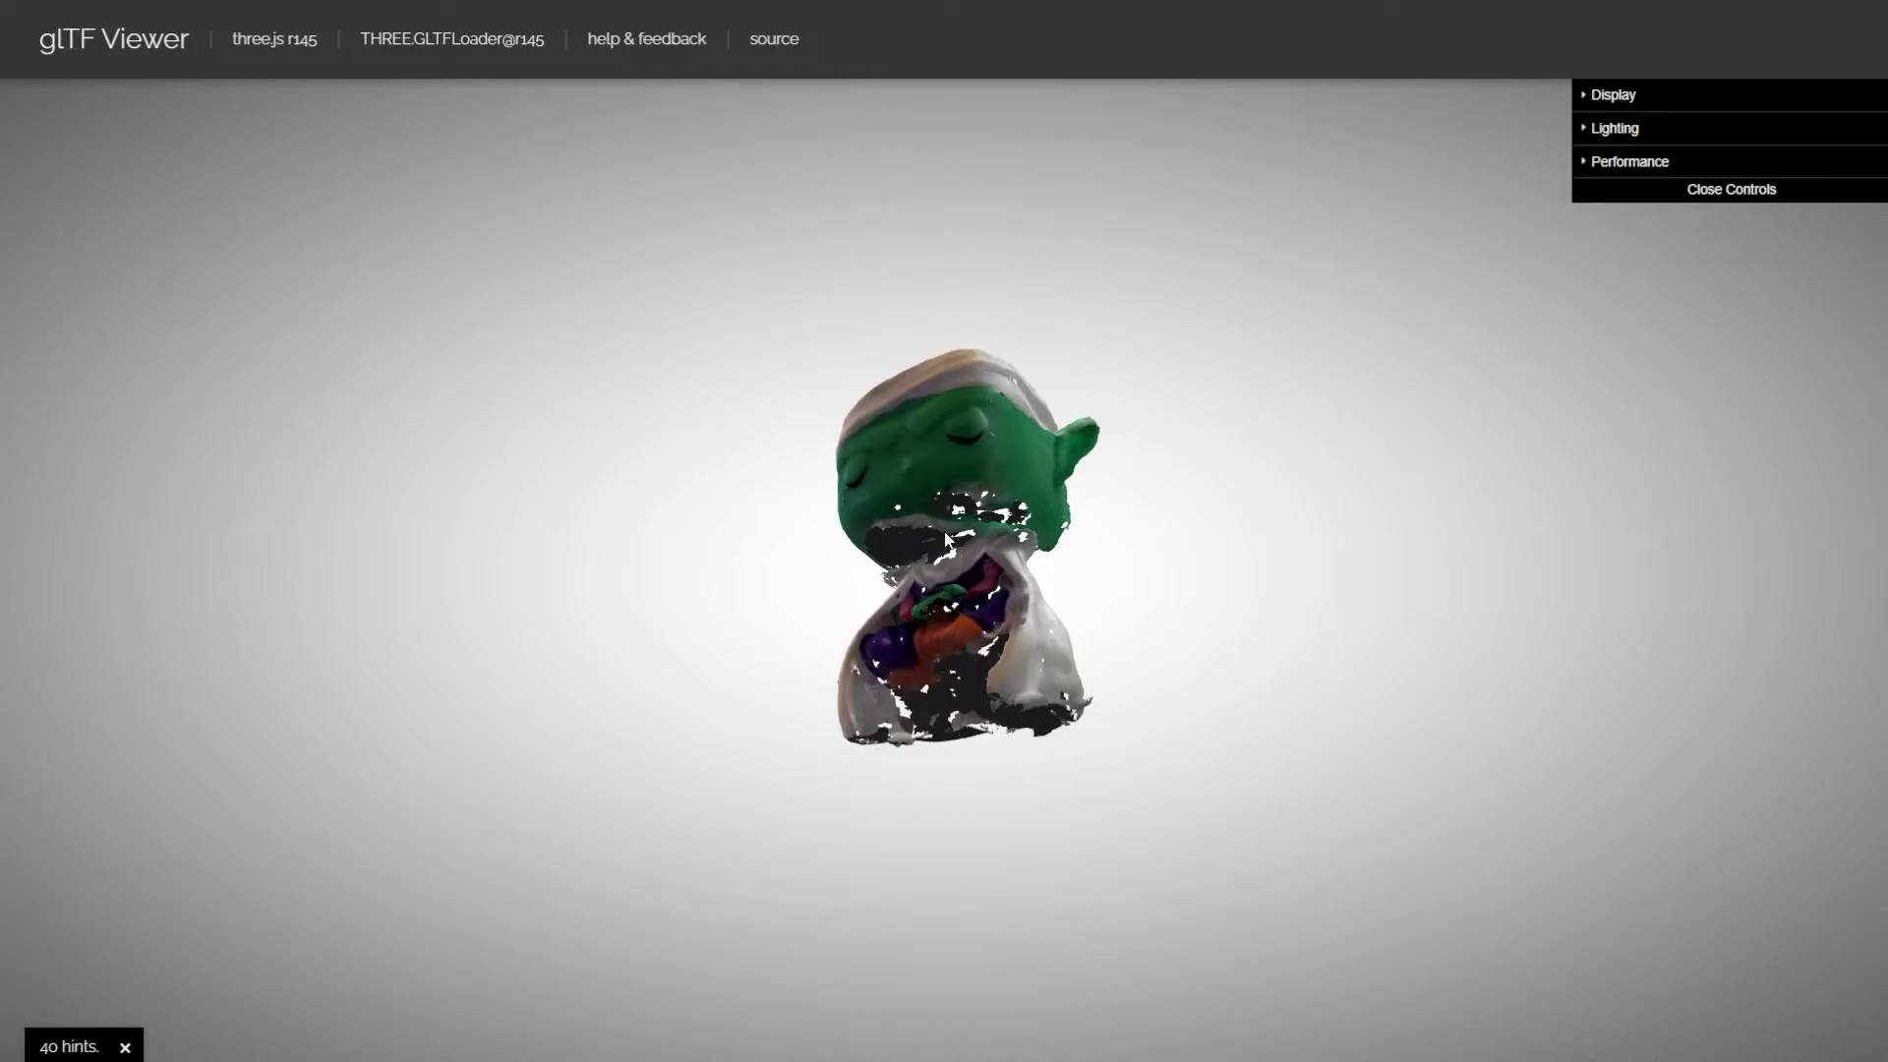